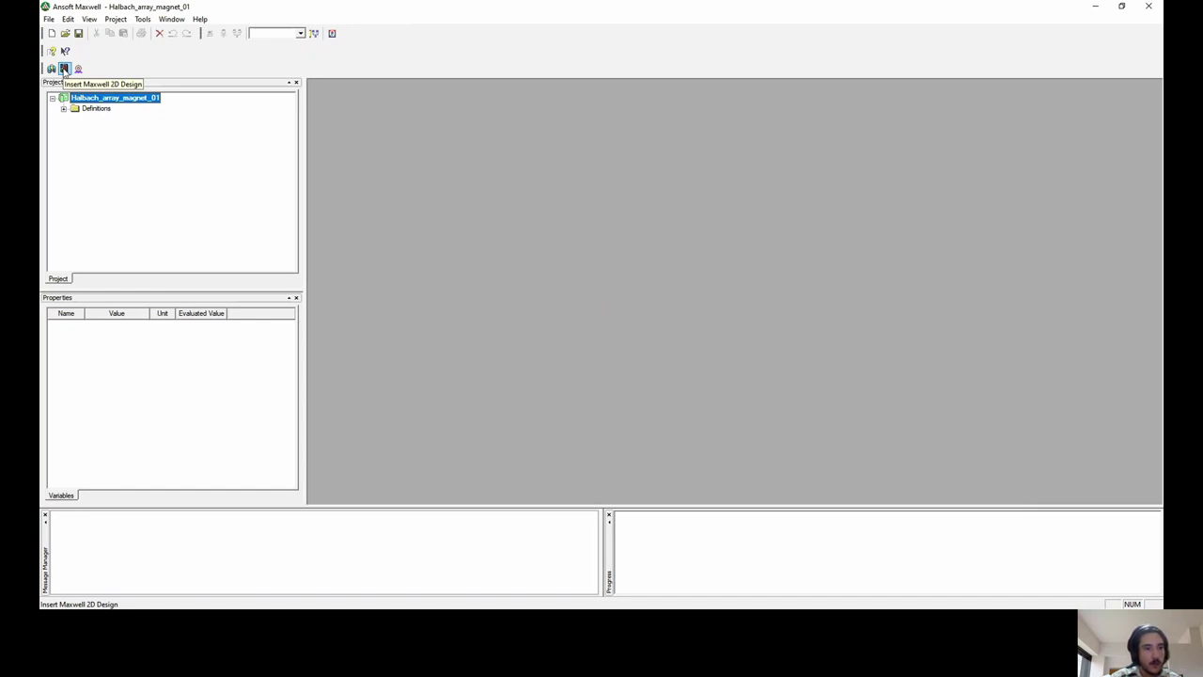
# Insert a Maxwell 2D design and set its geometry mode to about Z, keeping the Magnetostatic solution type.
pyautogui.click(64, 69)
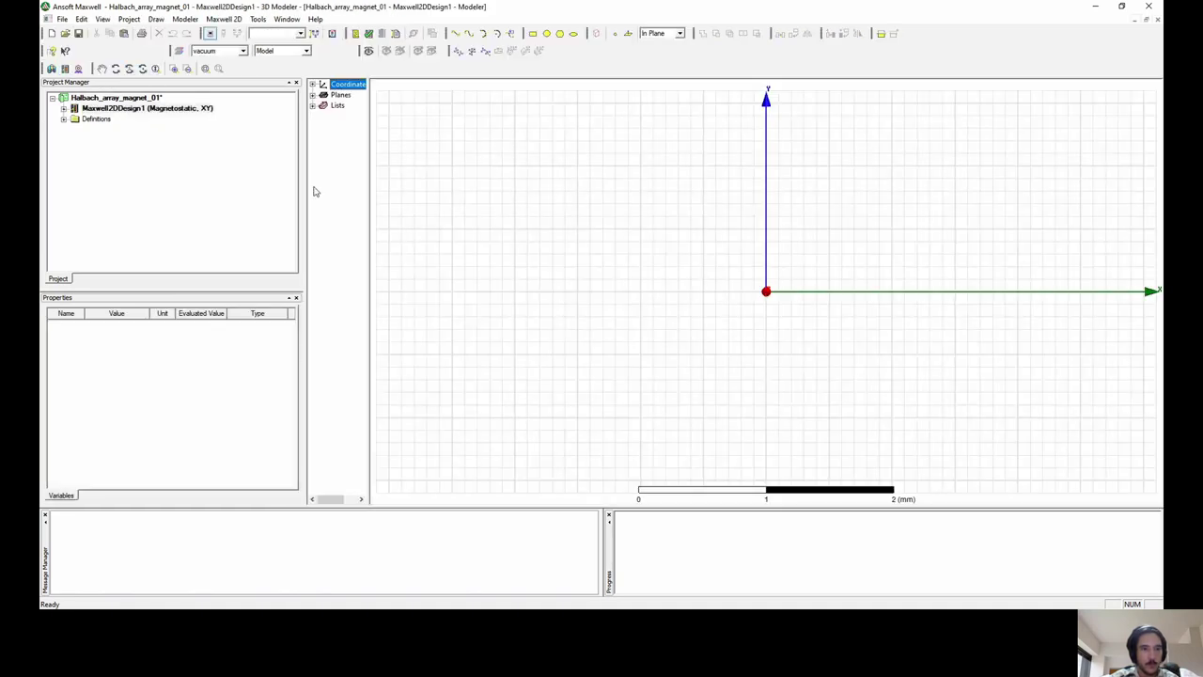
pyautogui.moveTo(370, 214); pyautogui.dragTo(478, 215)
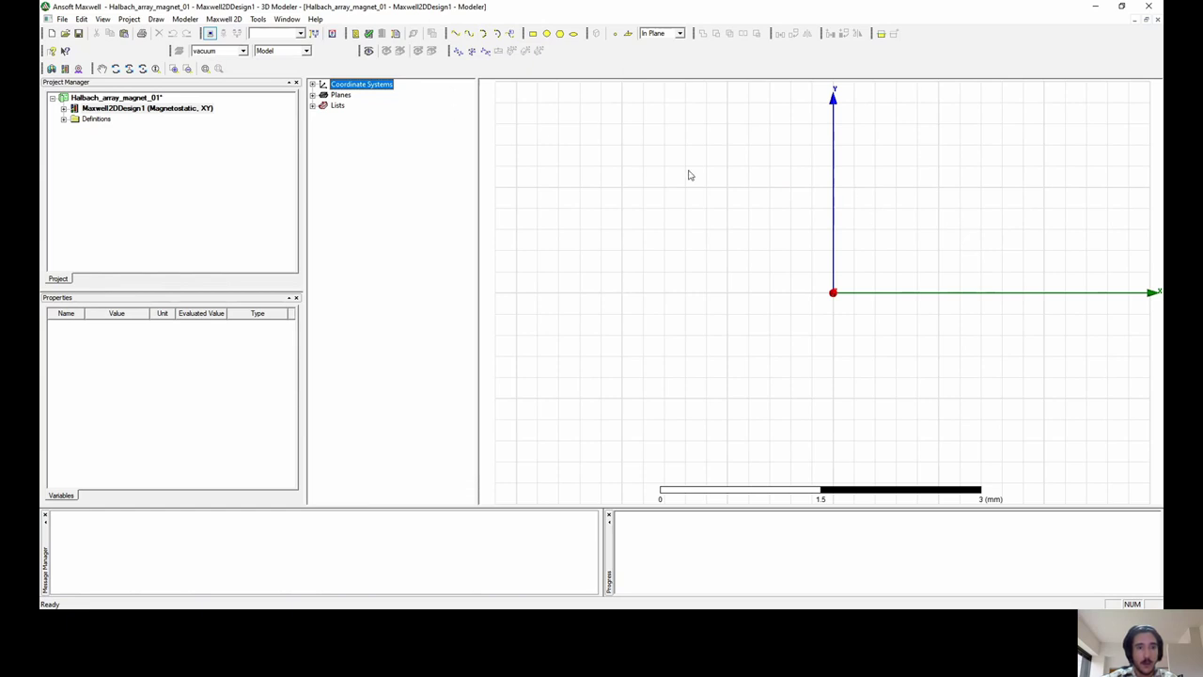
pyautogui.click(224, 19)
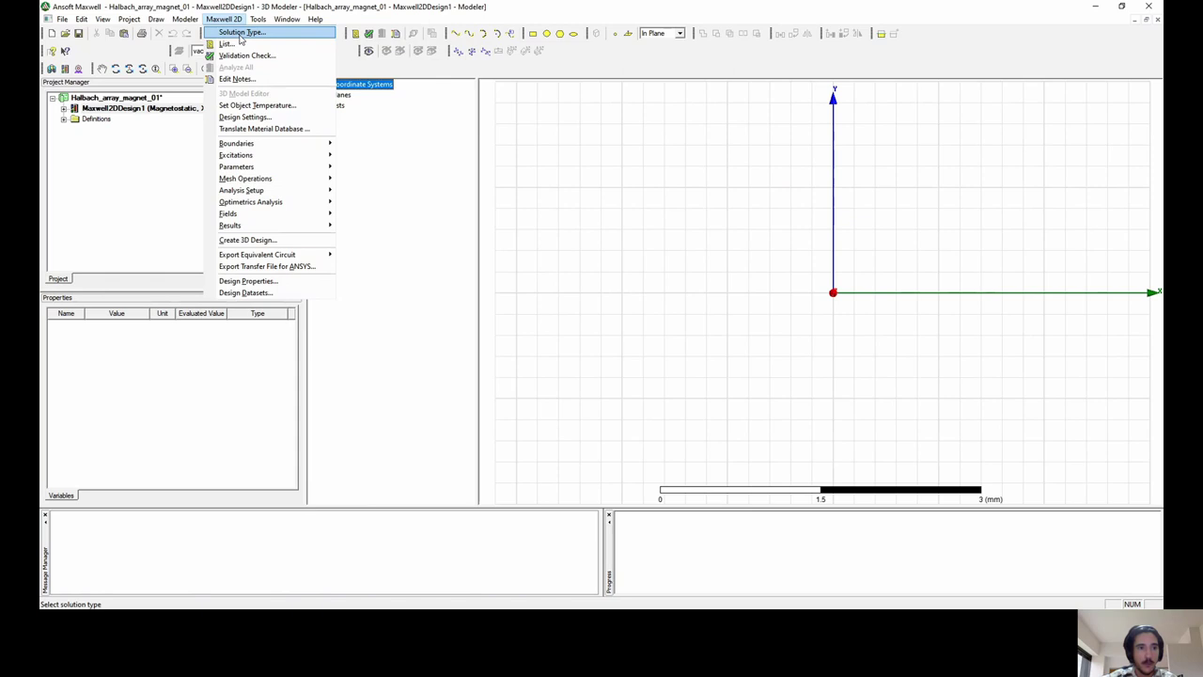
pyautogui.click(241, 33)
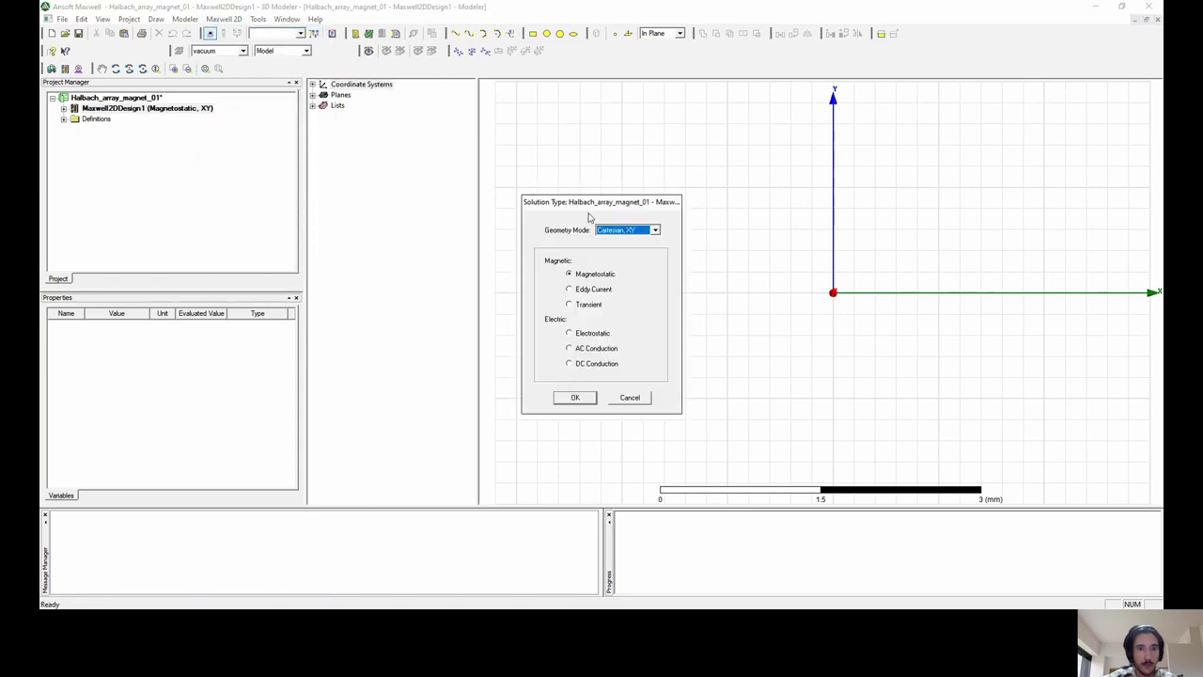
pyautogui.click(654, 230)
pyautogui.click(629, 248)
pyautogui.click(577, 398)
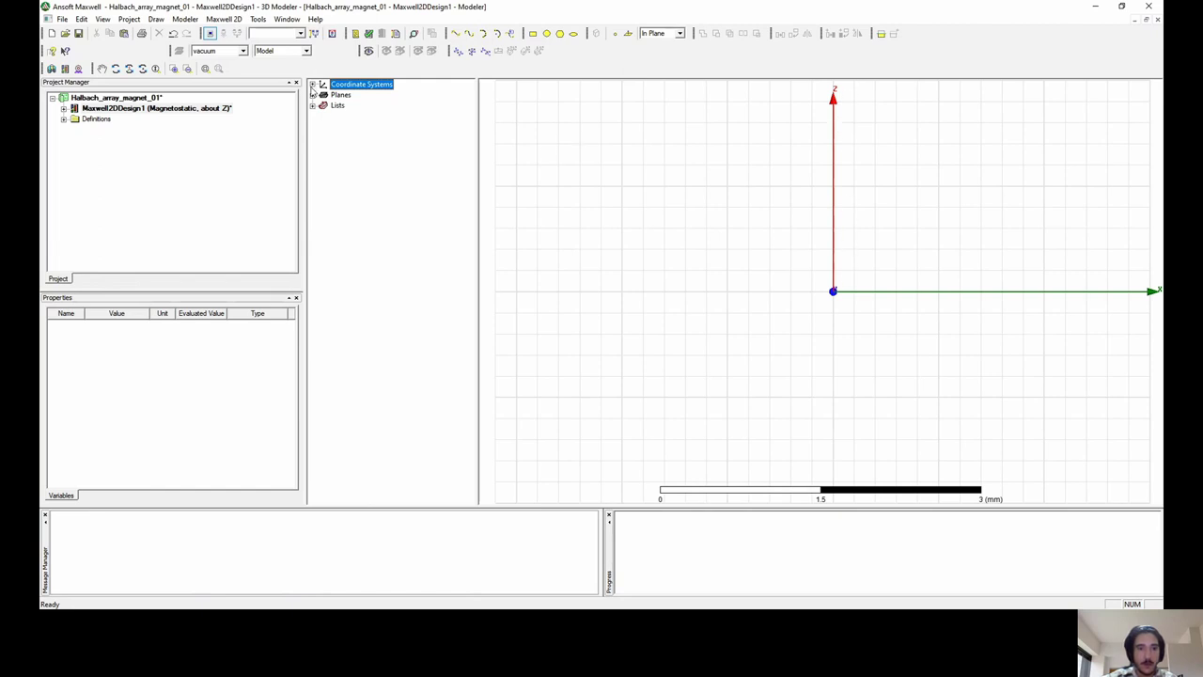
# Draw a 10 by 10 mm rectangle in the XZ plane starting at X 10, Y 0, Z 0 mm.
pyautogui.click(532, 34)
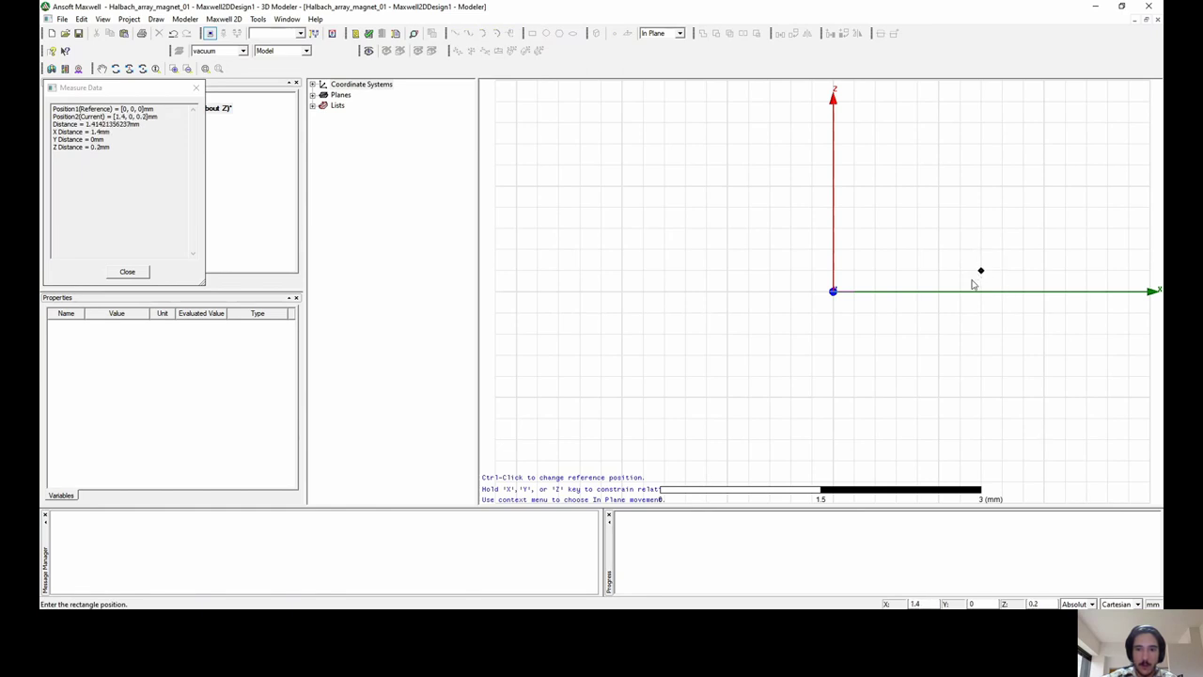
pyautogui.doubleClick(926, 604)
pyautogui.write('10')
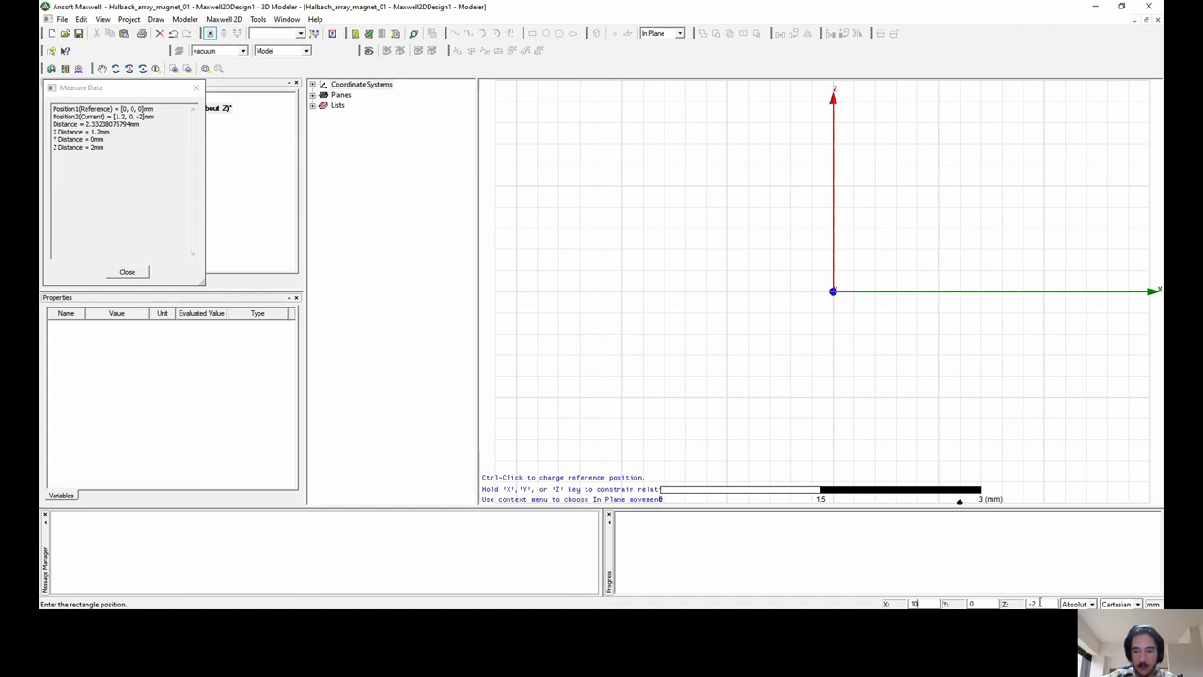
pyautogui.moveTo(1039, 602); pyautogui.dragTo(1027, 603)
pyautogui.write('0')
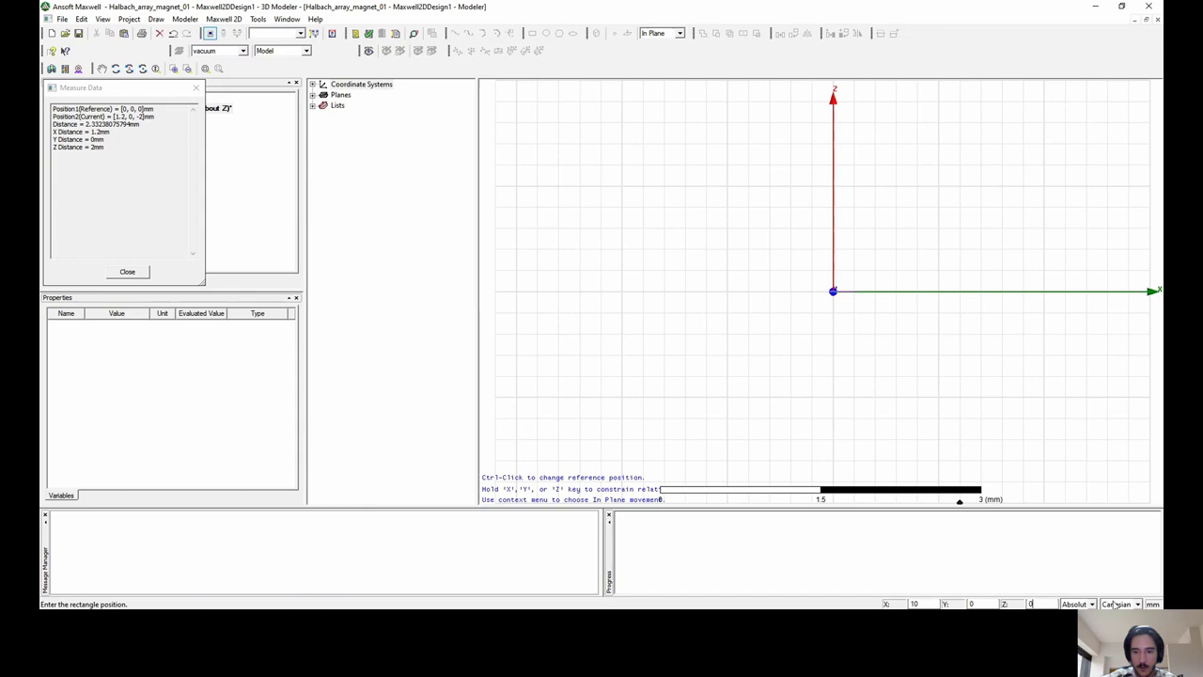
pyautogui.press('Return')
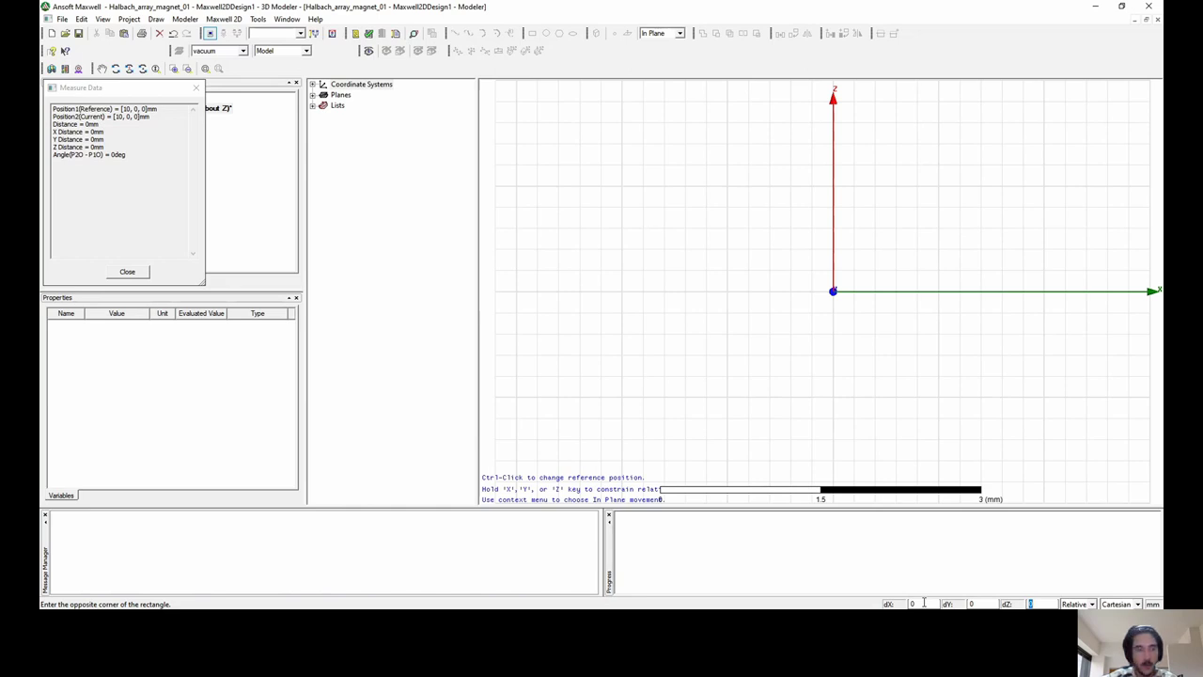
pyautogui.write('1')
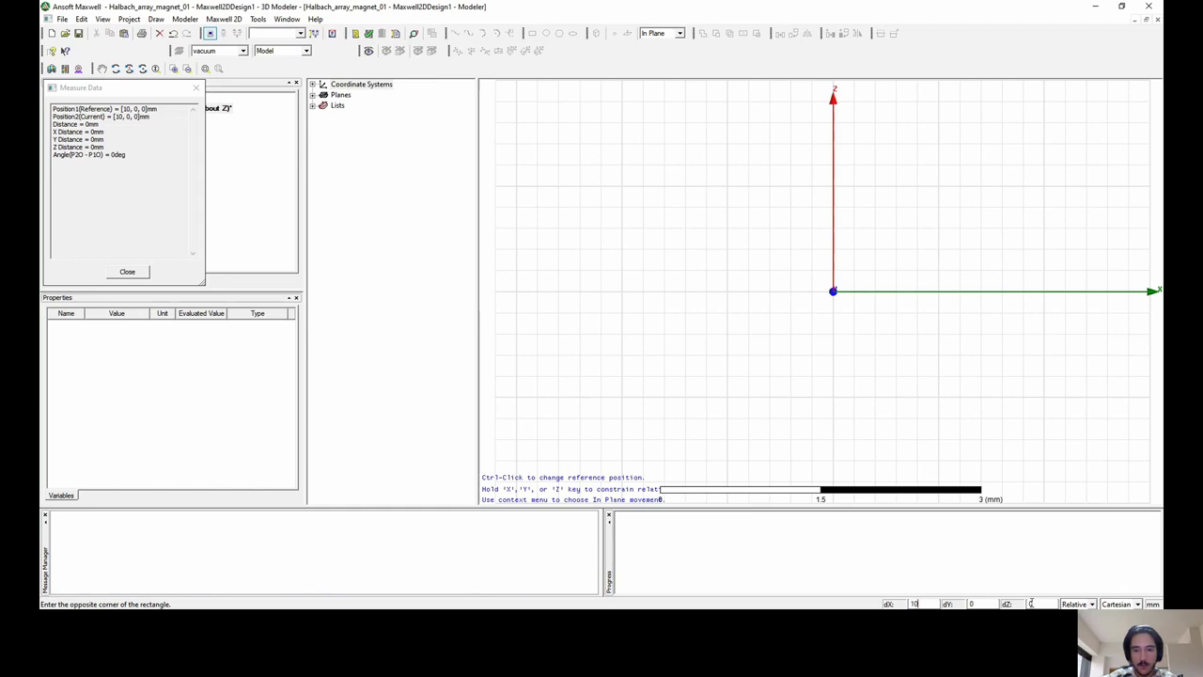
pyautogui.click(1041, 603)
pyautogui.write('1')
pyautogui.press('Return')
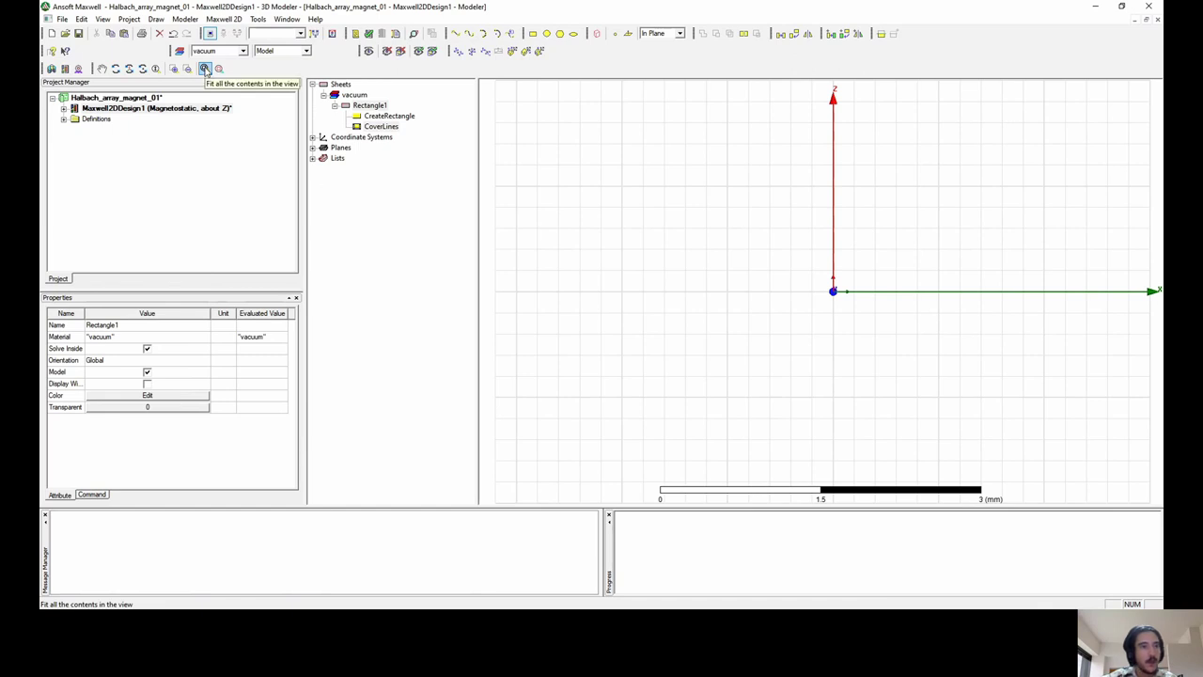
pyautogui.click(205, 68)
pyautogui.scroll(-4, 628, 197)
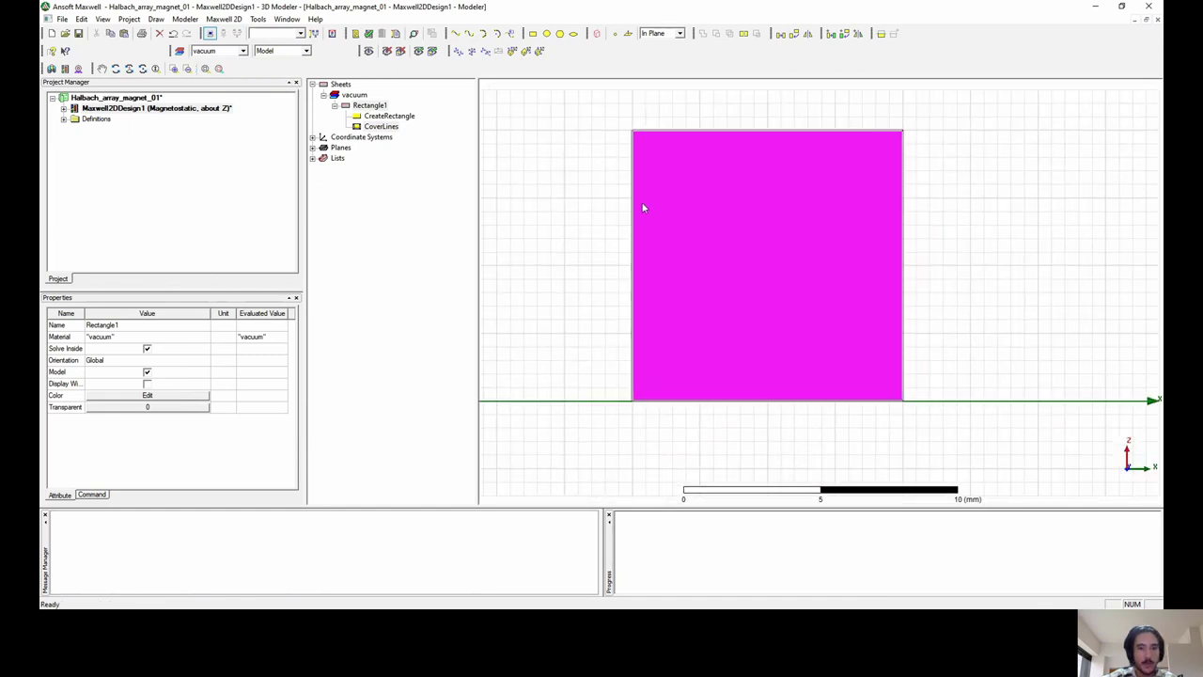
pyautogui.scroll(-2, 648, 218)
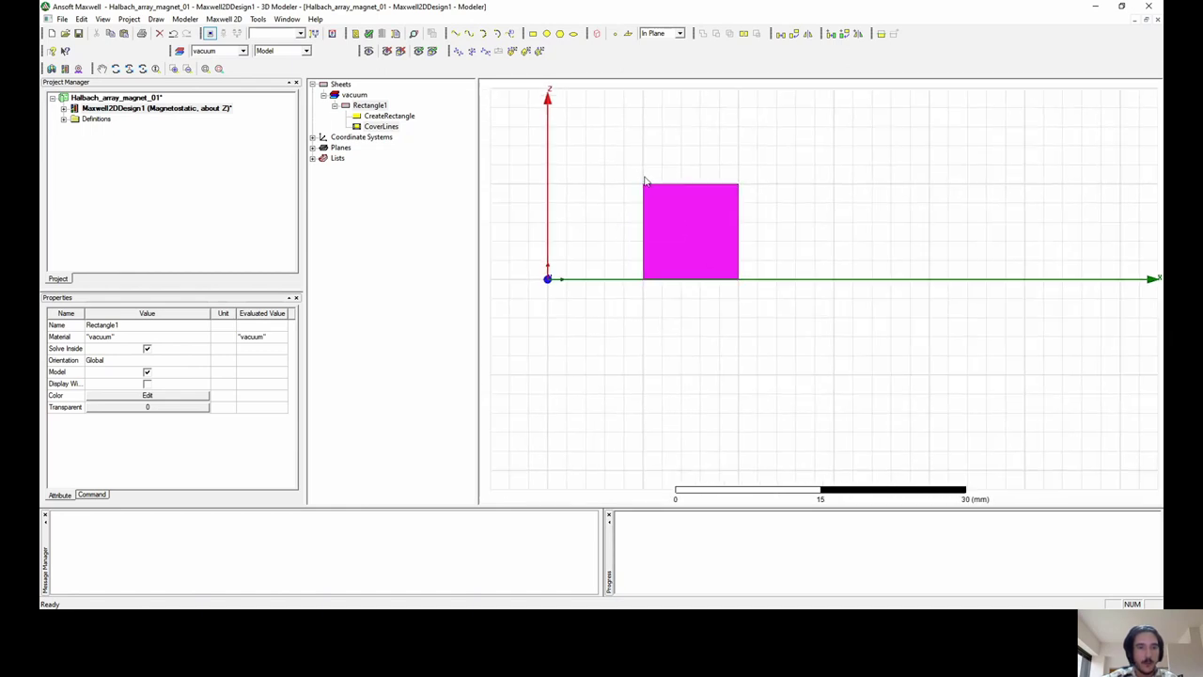
# Create a 3D design from the 2D design by sweeping the rectangle 15 deg around the Z axis.
pyautogui.rightClick(146, 110)
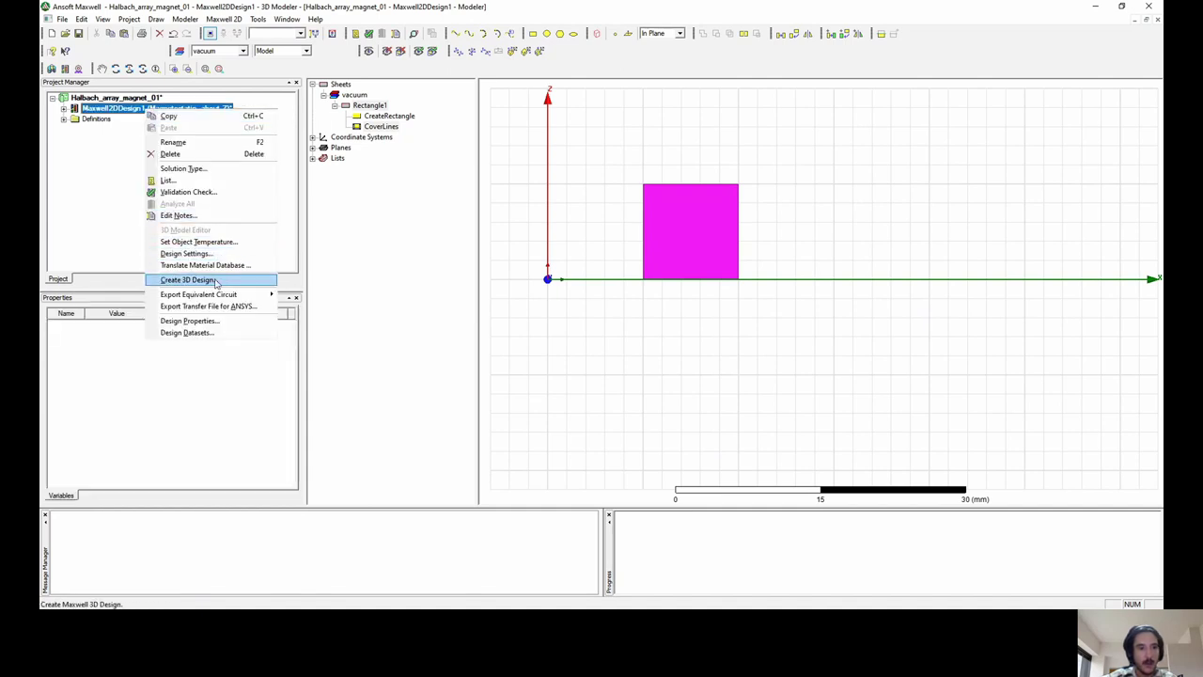
pyautogui.click(200, 282)
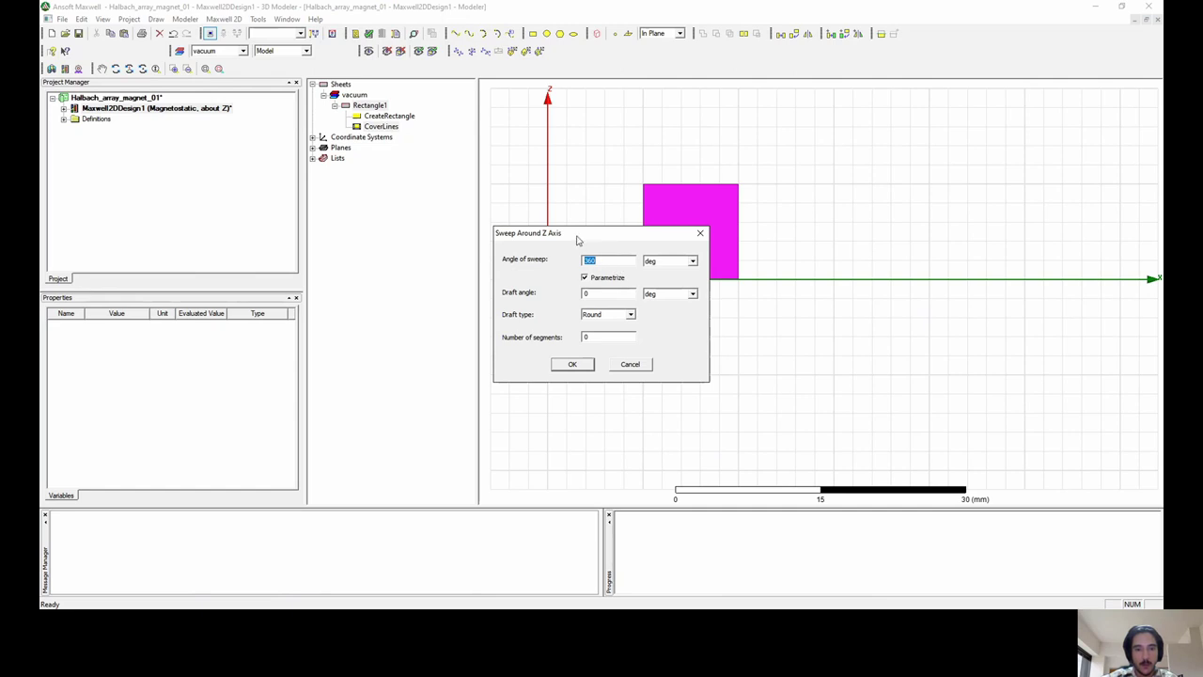
pyautogui.moveTo(578, 237); pyautogui.dragTo(843, 208)
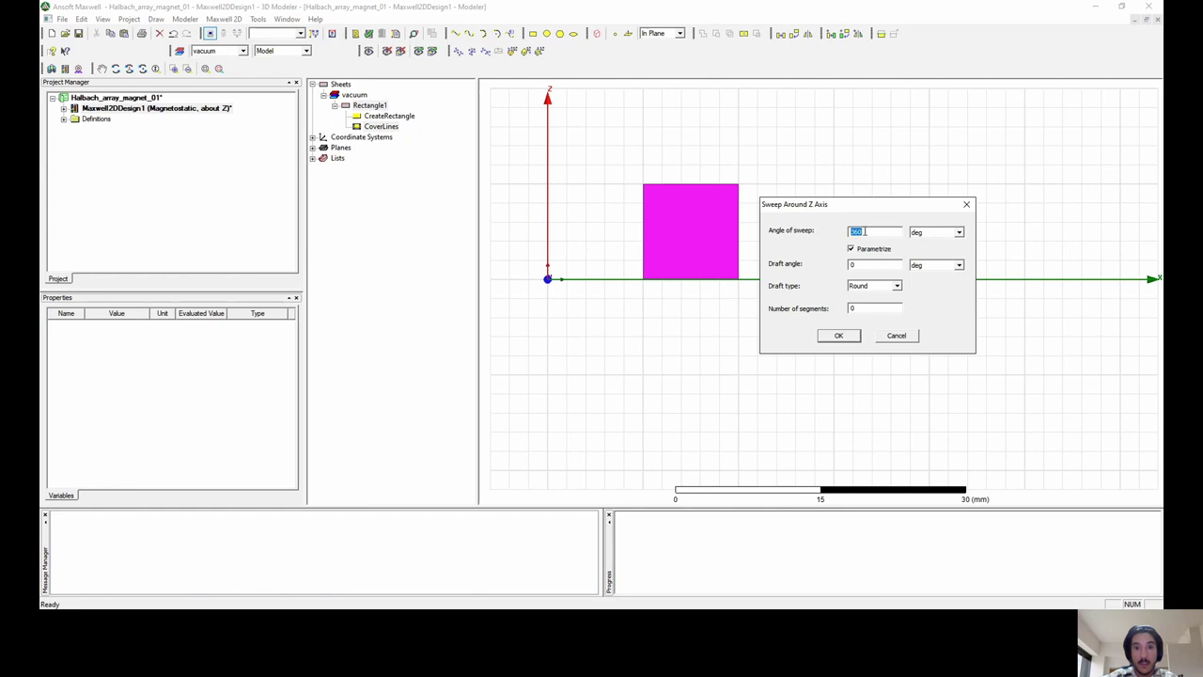
pyautogui.write('15')
pyautogui.click(838, 337)
pyautogui.click(838, 336)
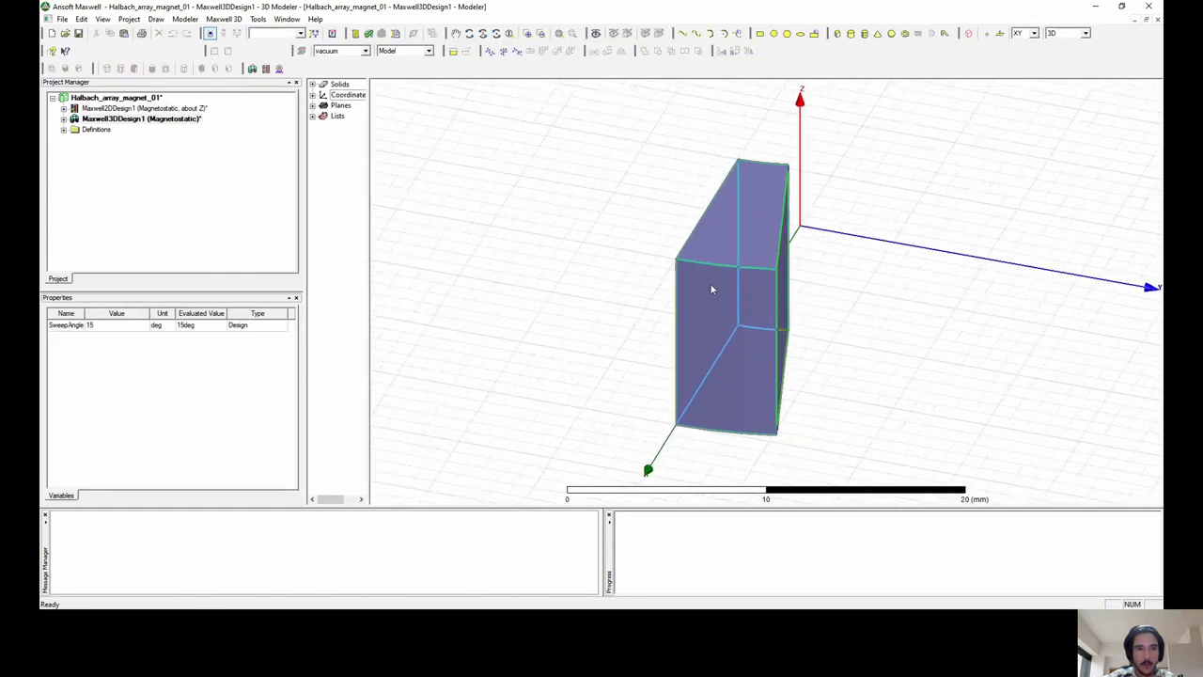
# Duplicate the swept segment by mirroring it across the XZ plane, anchored at 20, 0, 0 mm with the normal along negative Y.
pyautogui.moveTo(382, 250); pyautogui.dragTo(462, 257)
pyautogui.scroll(-2, 674, 274)
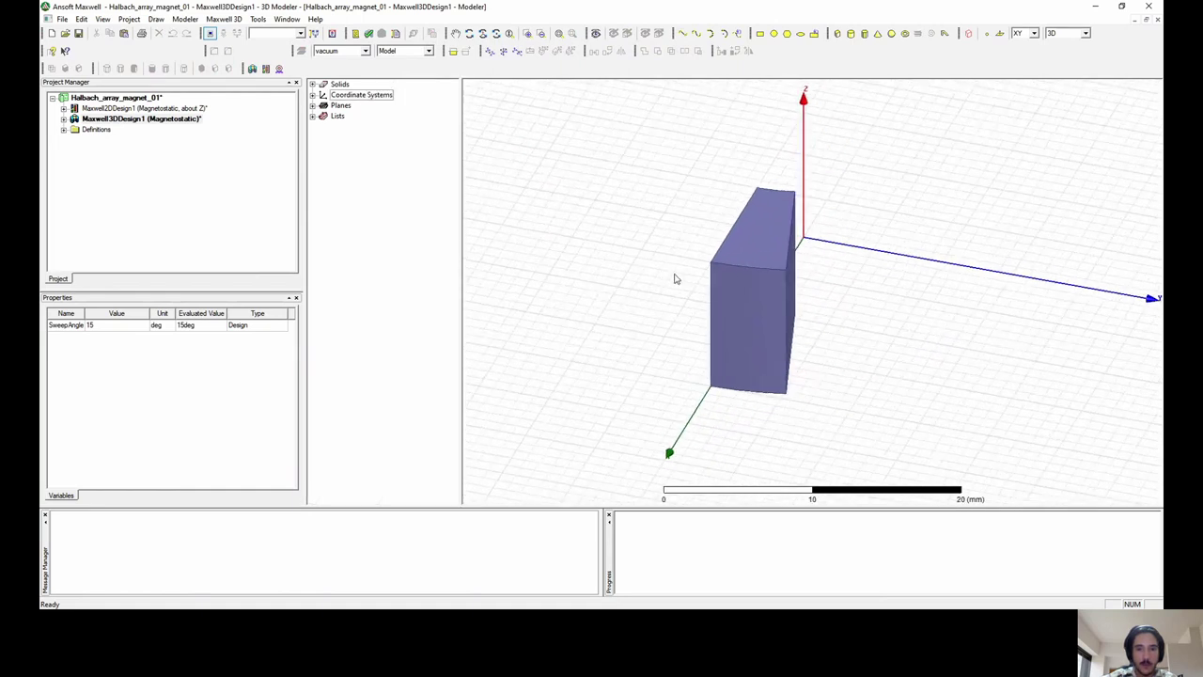
pyautogui.scroll(3, 671, 278)
pyautogui.scroll(-2, 661, 286)
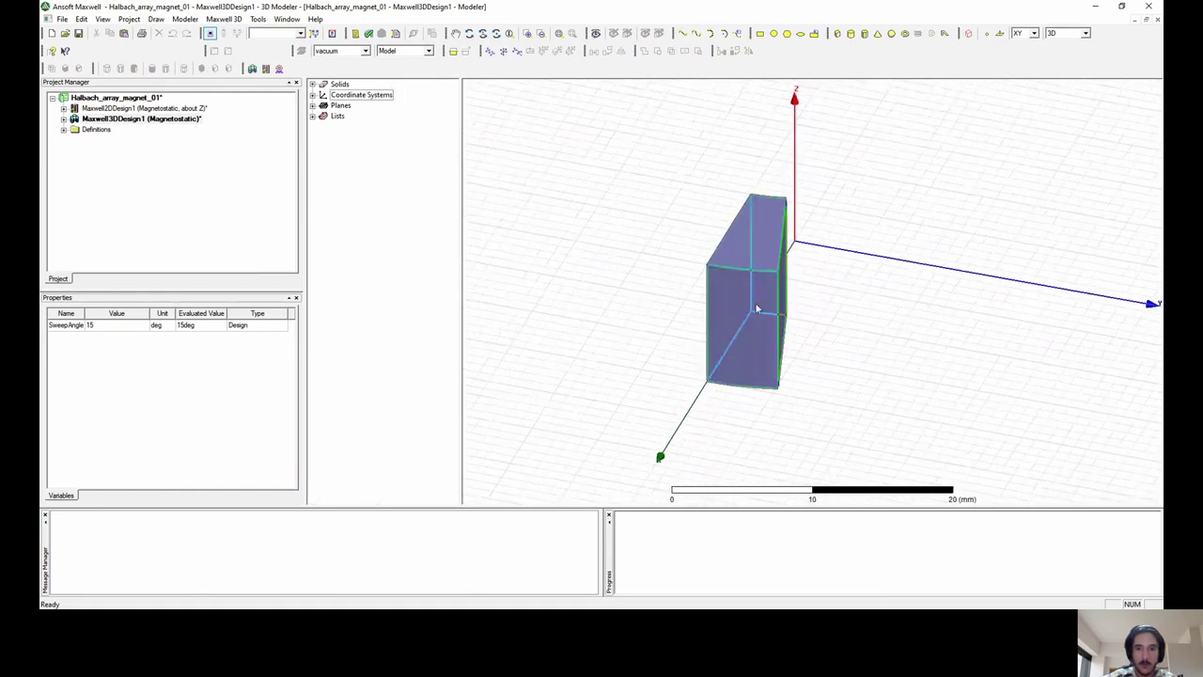
pyautogui.click(770, 310)
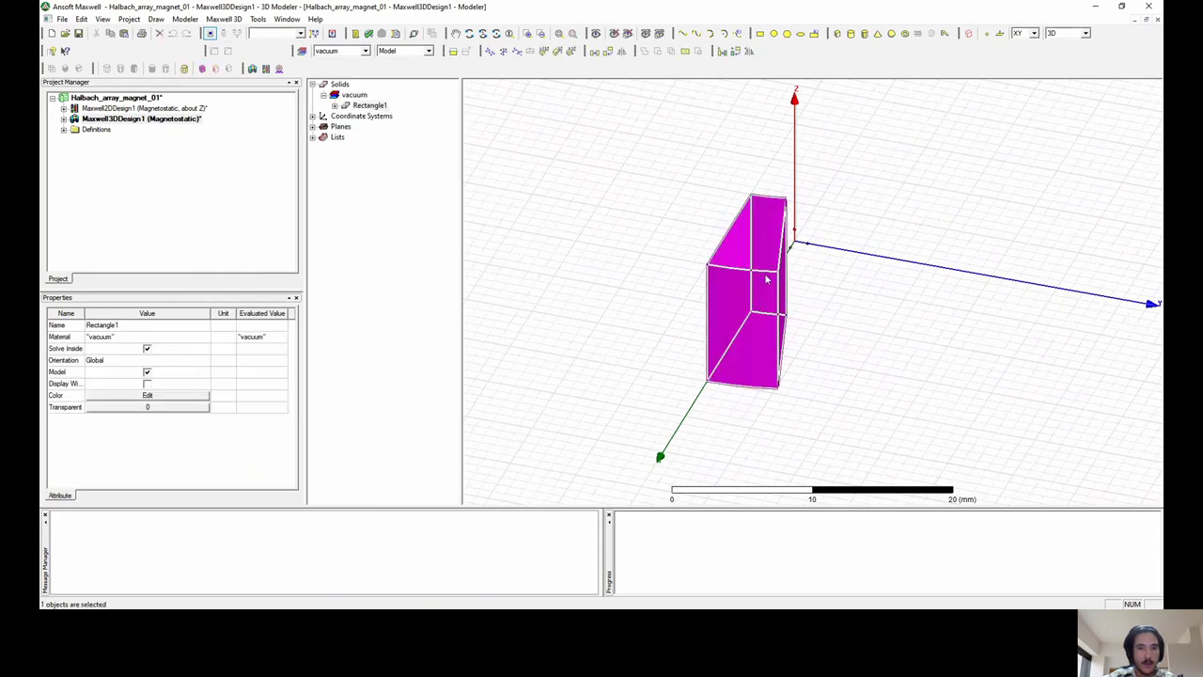
pyautogui.click(748, 51)
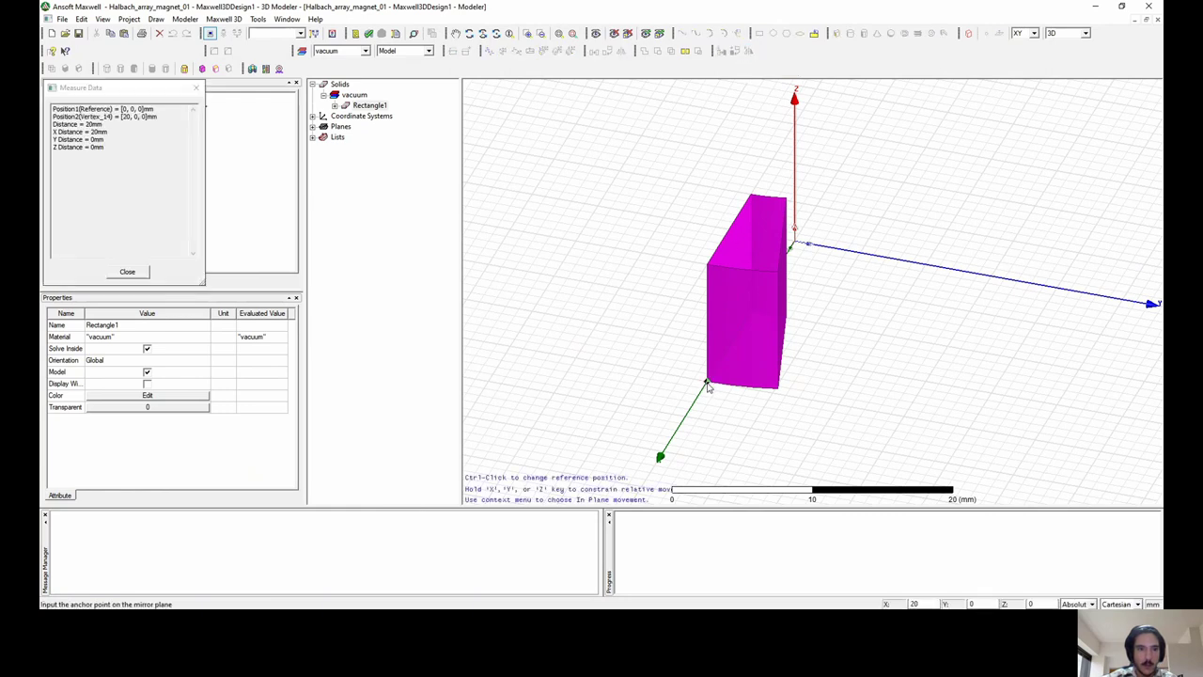
pyautogui.click(708, 384)
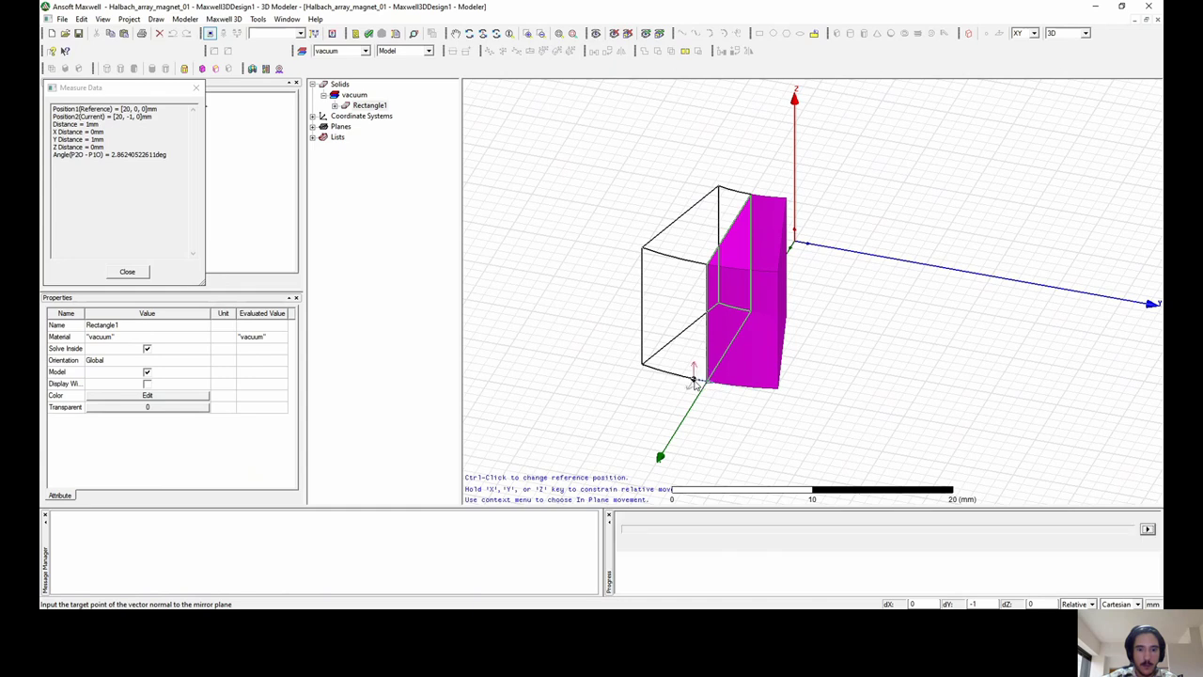
pyautogui.click(692, 380)
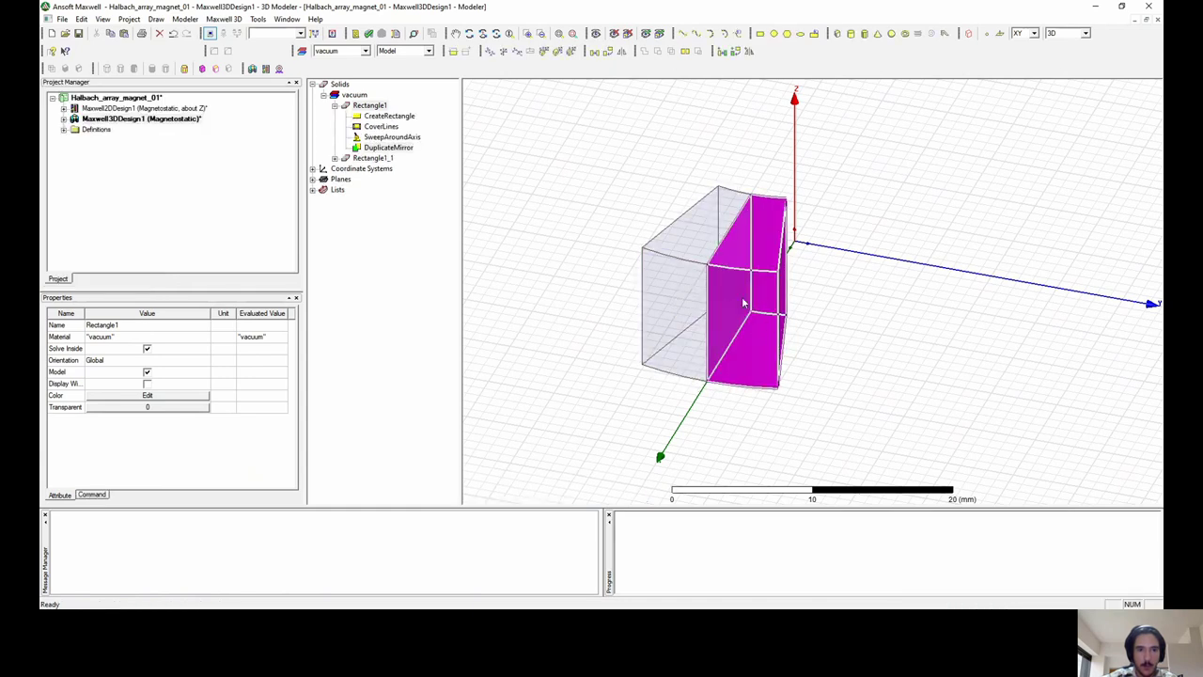
# Unite the original segment and its mirrored copy into one solid.
pyautogui.click(819, 336)
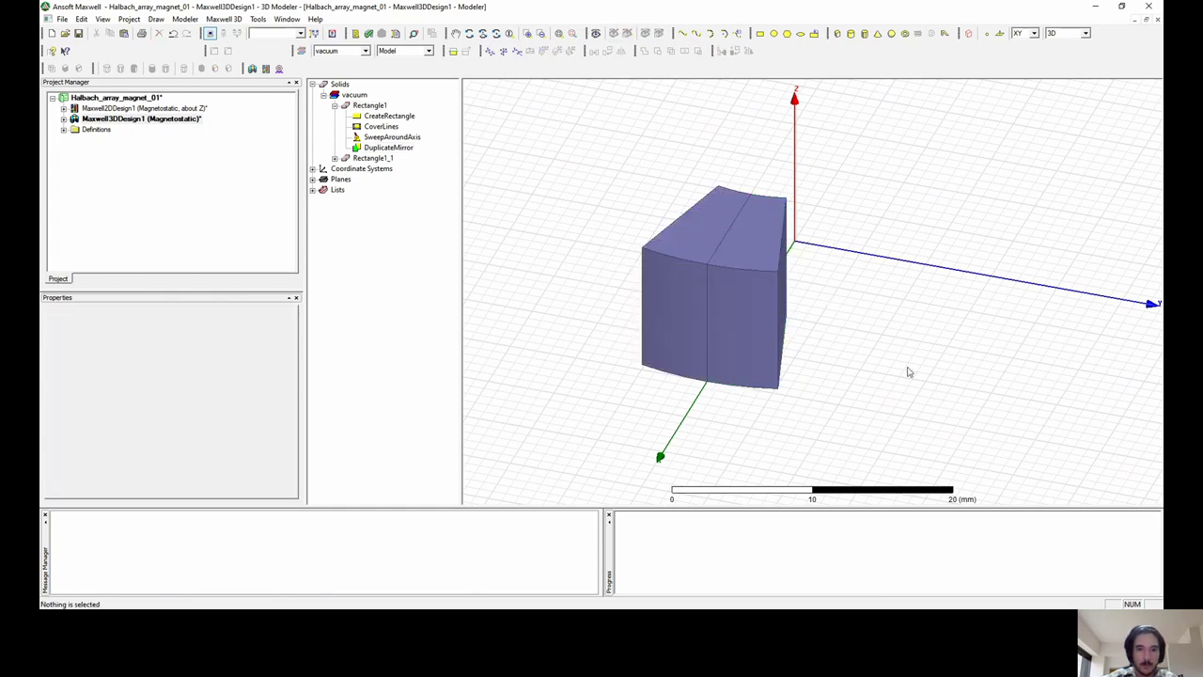
pyautogui.moveTo(887, 389); pyautogui.dragTo(595, 267)
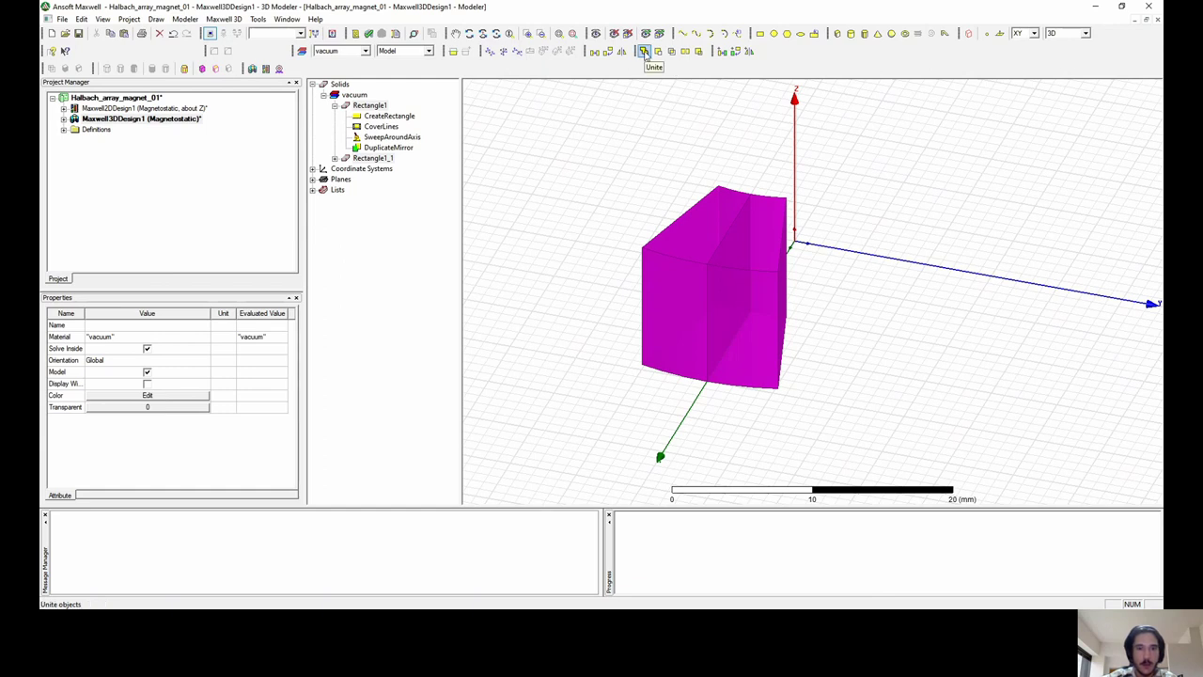
pyautogui.click(185, 19)
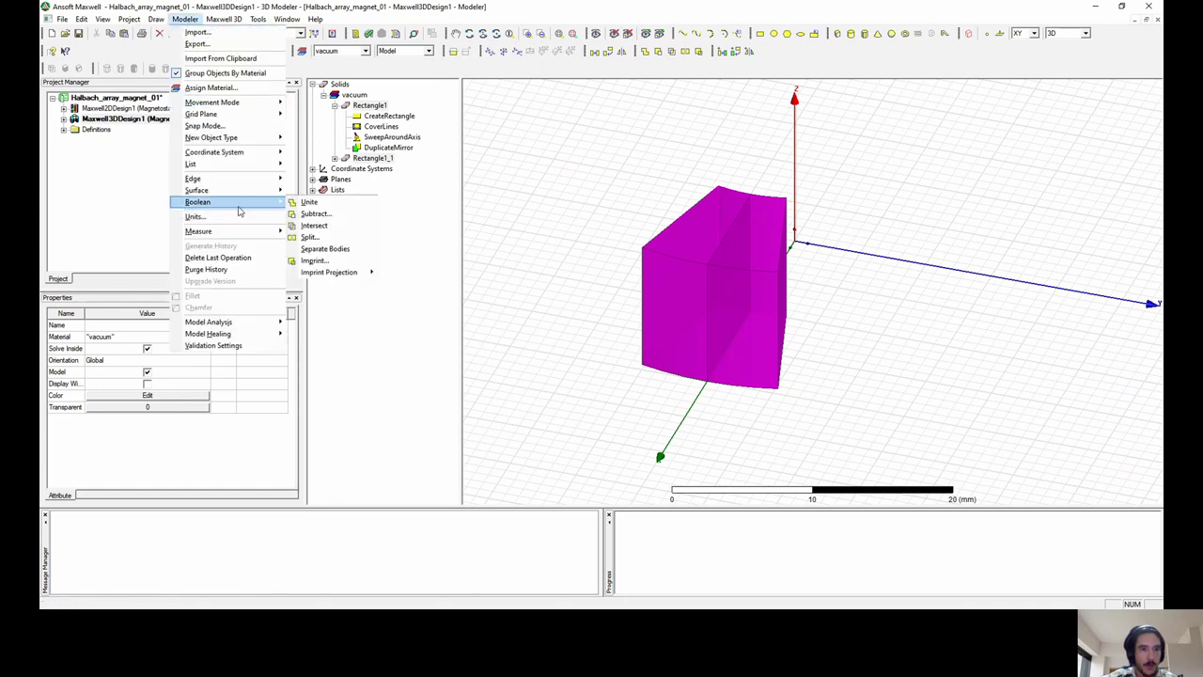
pyautogui.moveTo(272, 203)
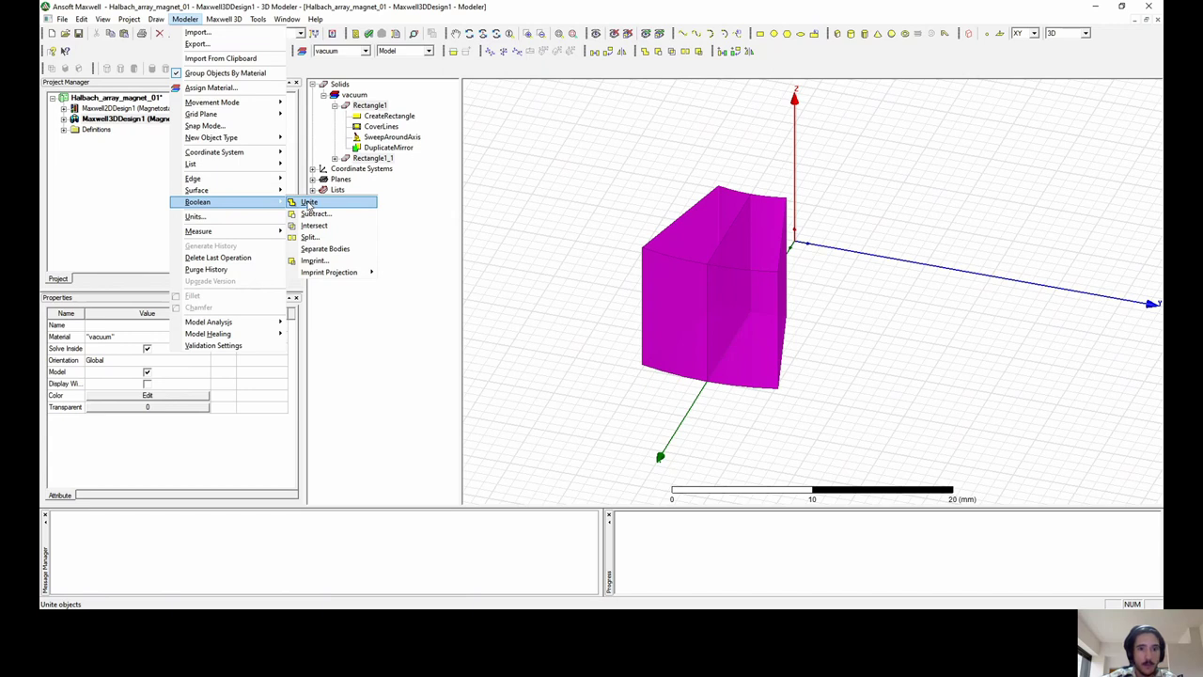
pyautogui.click(309, 203)
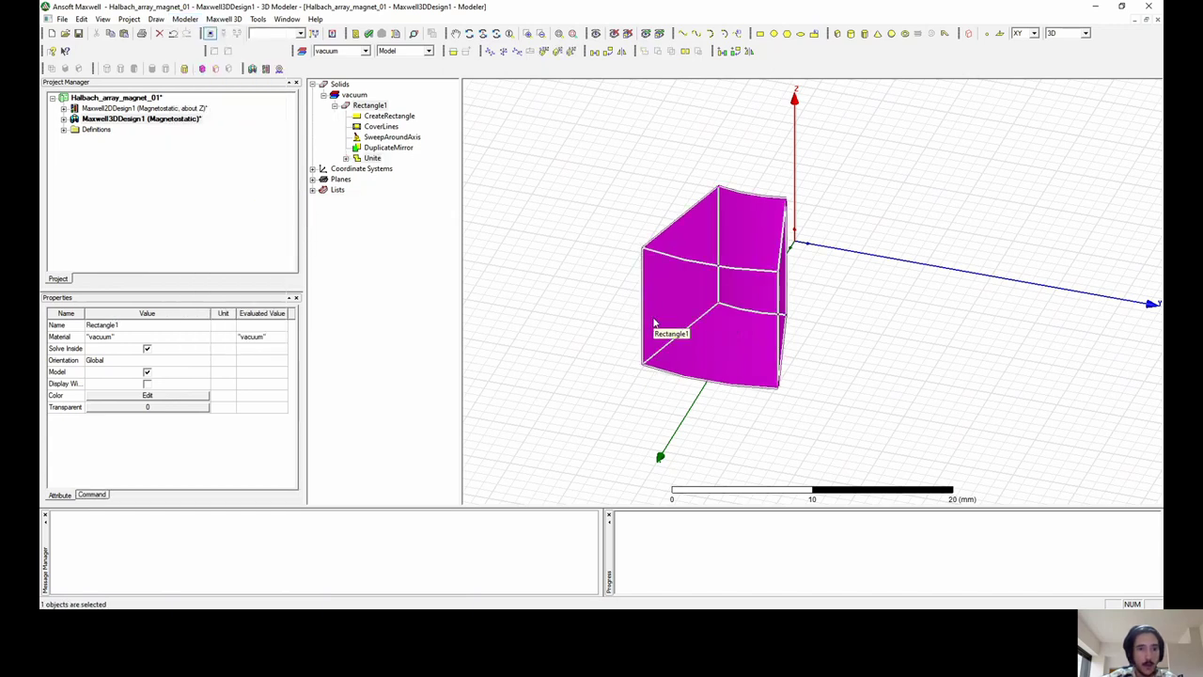
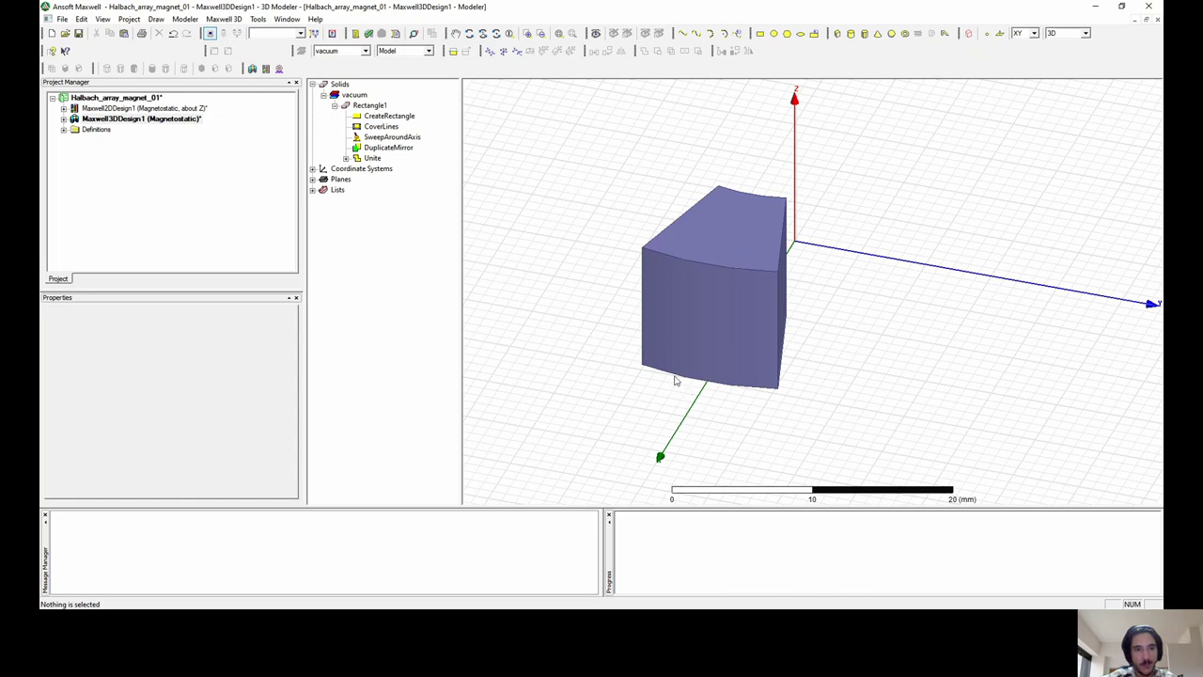
# Duplicate the united magnet segment around the Z axis at a 30 deg angle with a total number of 12.
pyautogui.click(335, 105)
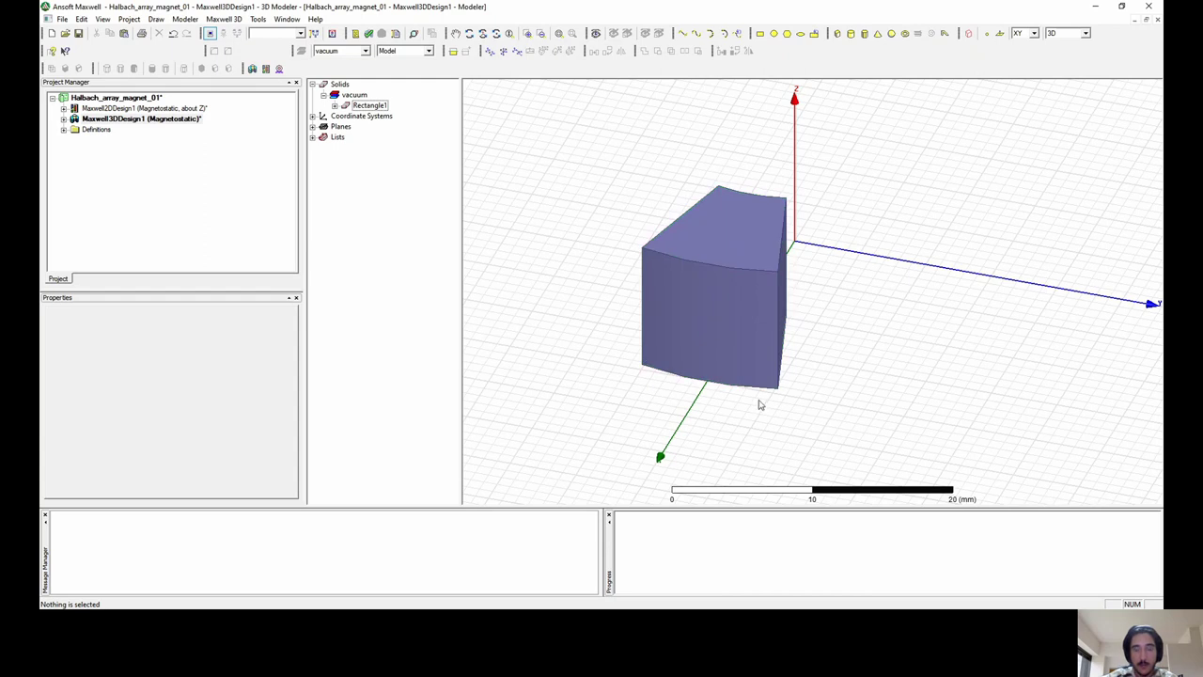
pyautogui.click(726, 352)
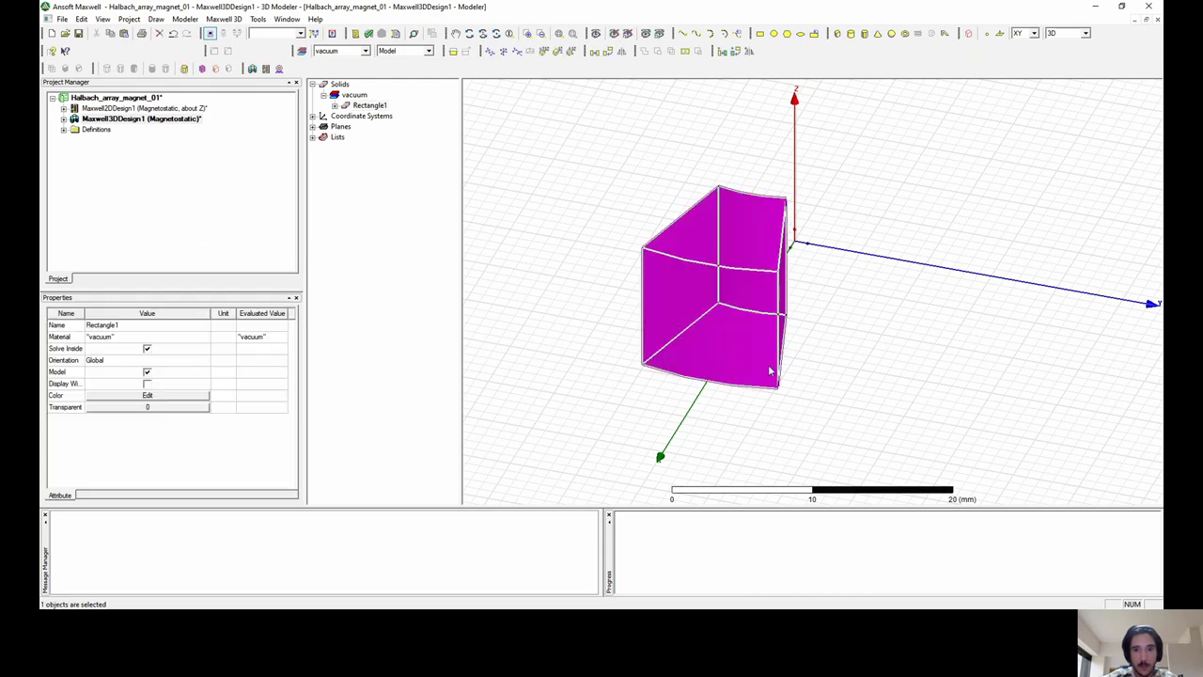
pyautogui.click(736, 53)
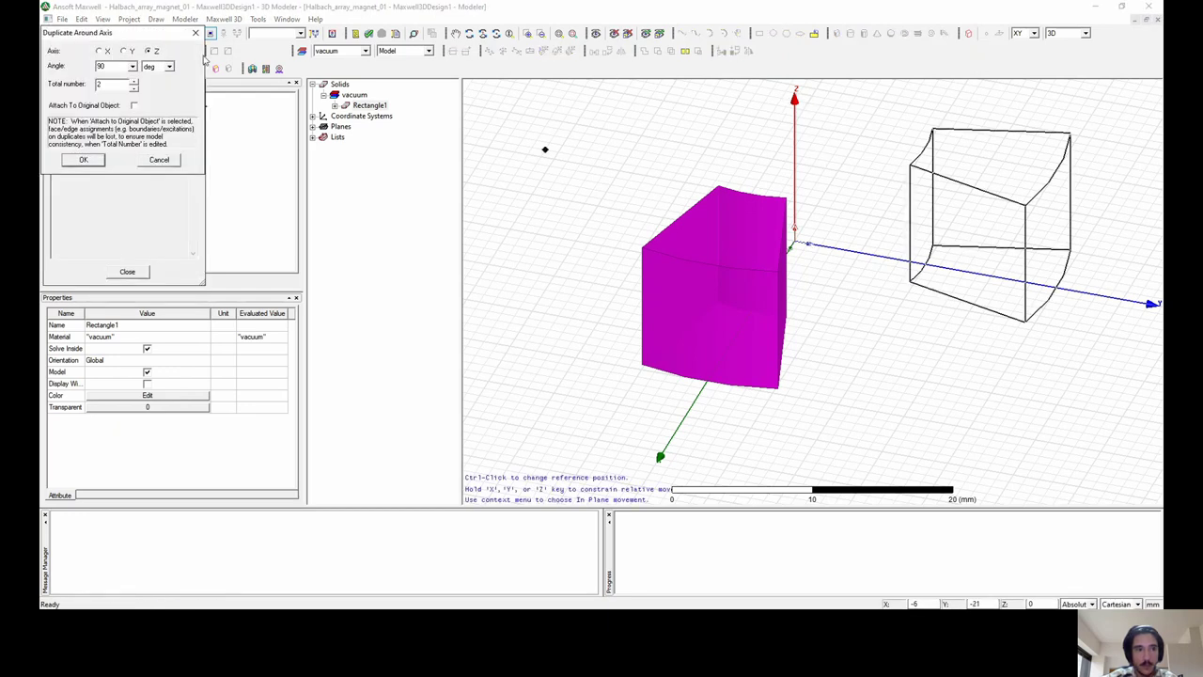
pyautogui.moveTo(155, 42); pyautogui.dragTo(932, 300)
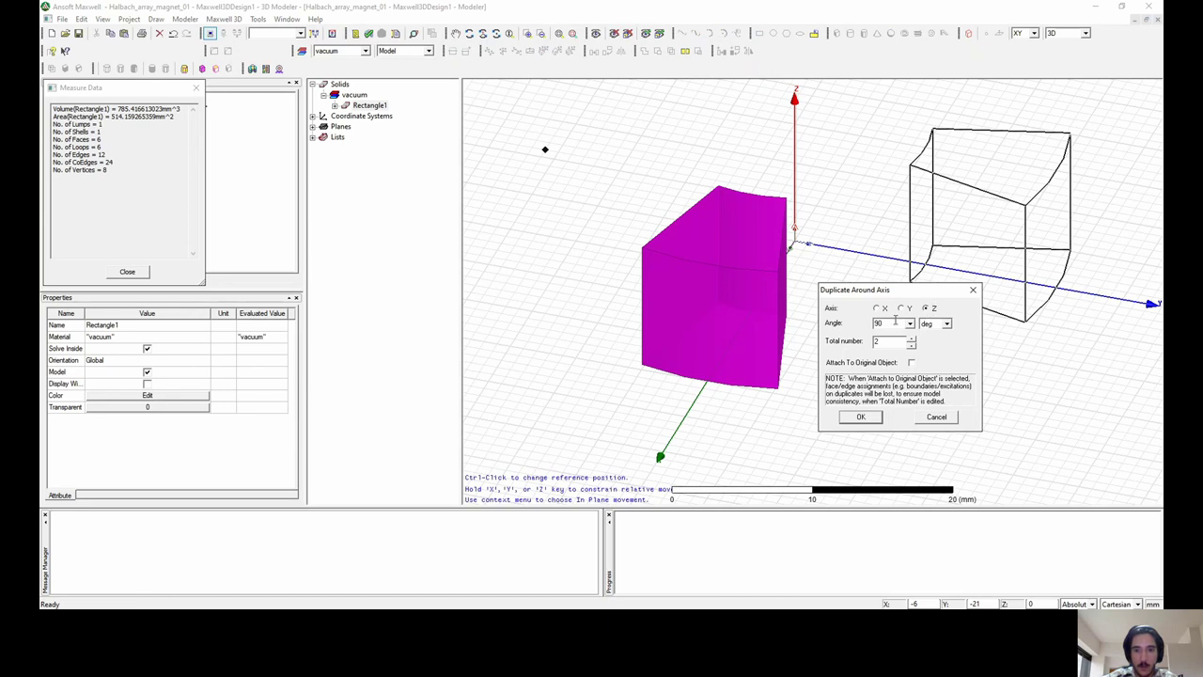
pyautogui.write('30')
pyautogui.moveTo(909, 291); pyautogui.dragTo(573, 266)
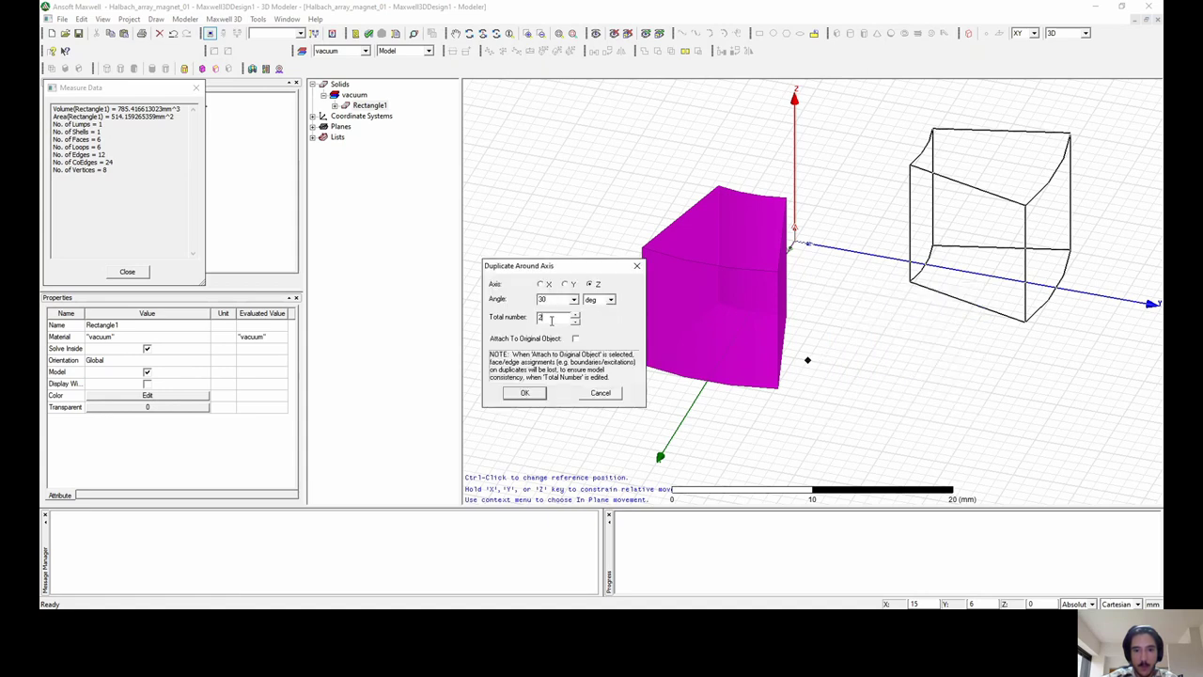
pyautogui.click(554, 322)
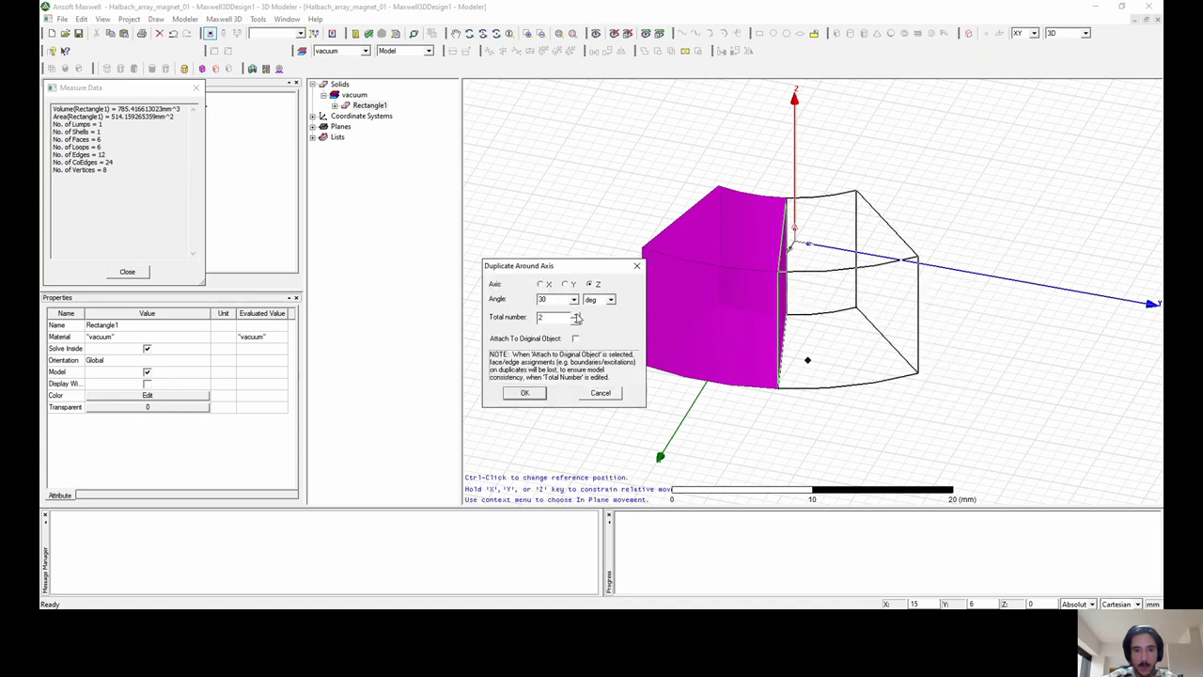
pyautogui.click(576, 315)
pyautogui.click(576, 315)
pyautogui.click(576, 315)
pyautogui.click(576, 315)
pyautogui.click(576, 315)
pyautogui.click(576, 315)
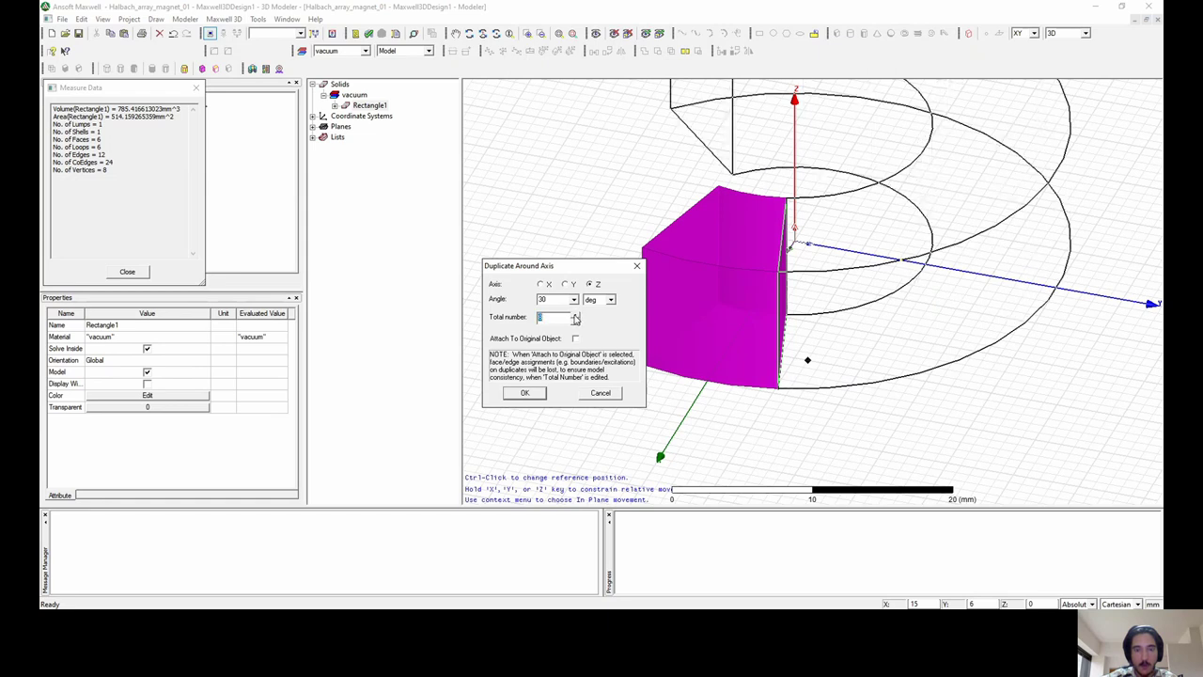
pyautogui.click(576, 315)
pyautogui.click(576, 315)
pyautogui.click(576, 315)
pyautogui.click(576, 314)
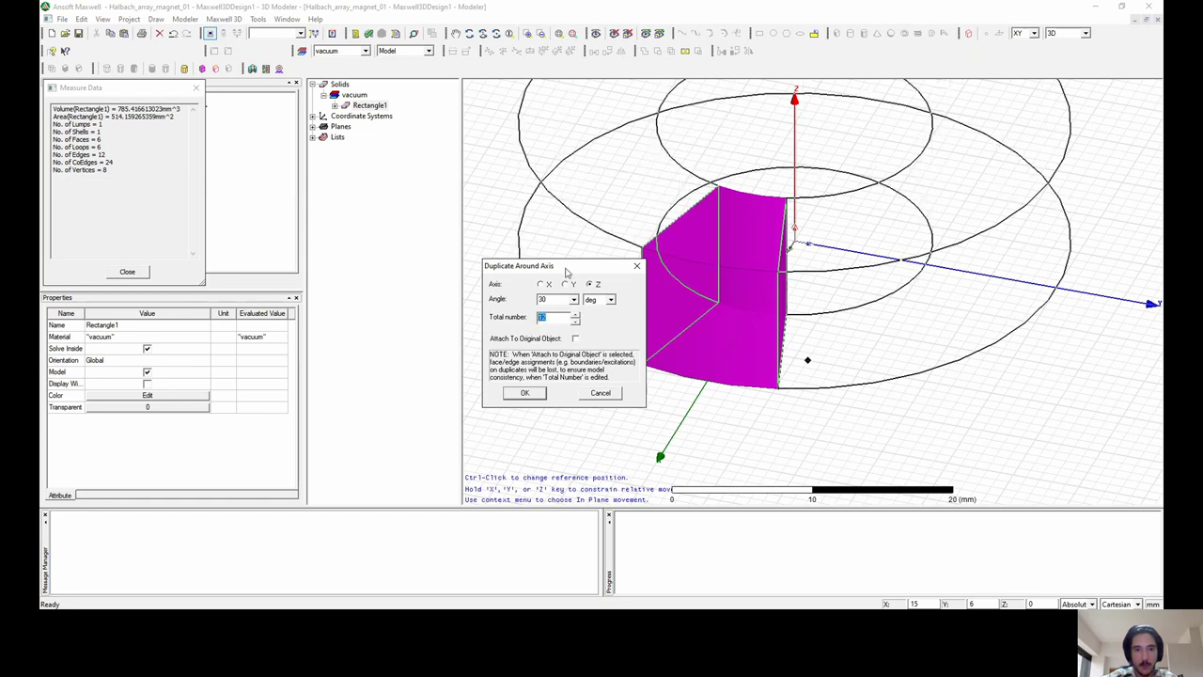
pyautogui.moveTo(566, 272); pyautogui.dragTo(1082, 320)
pyautogui.scroll(-1, 875, 226)
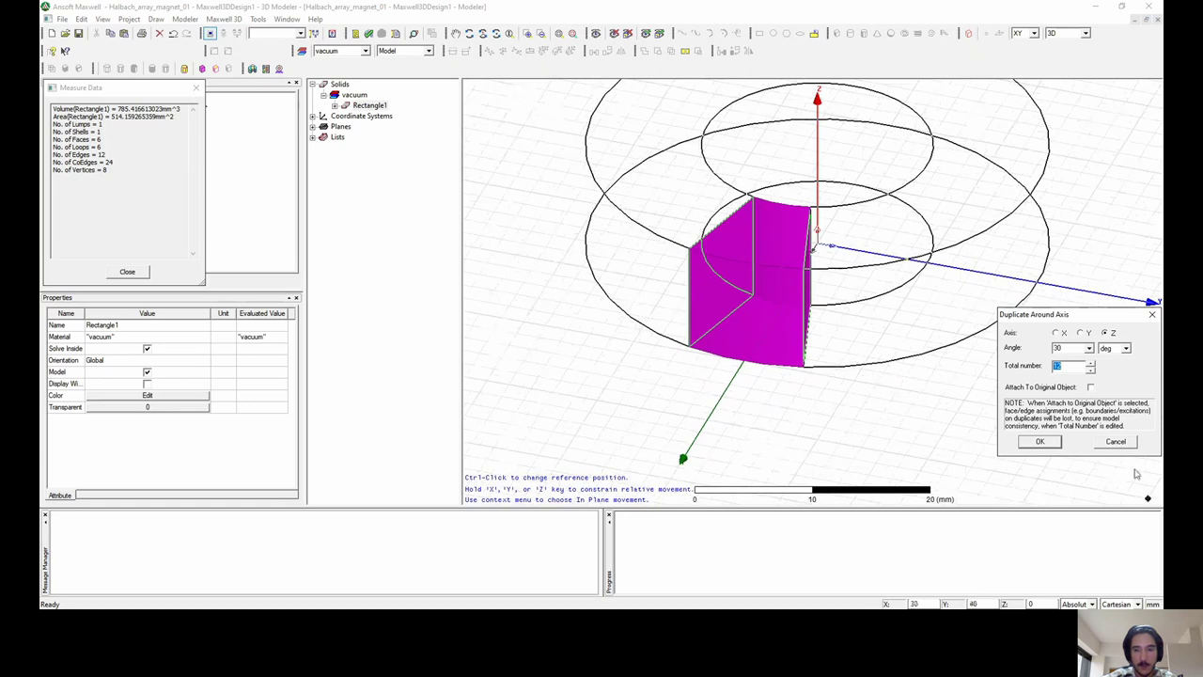
pyautogui.click(1052, 442)
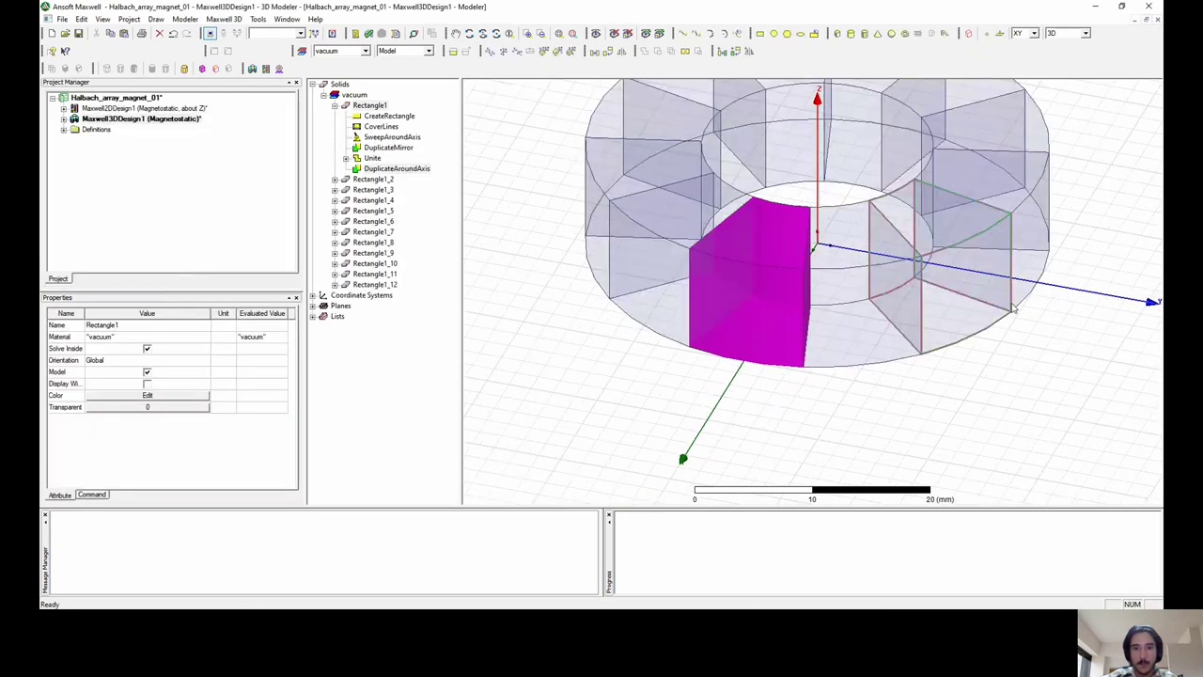
pyautogui.scroll(-1, 993, 389)
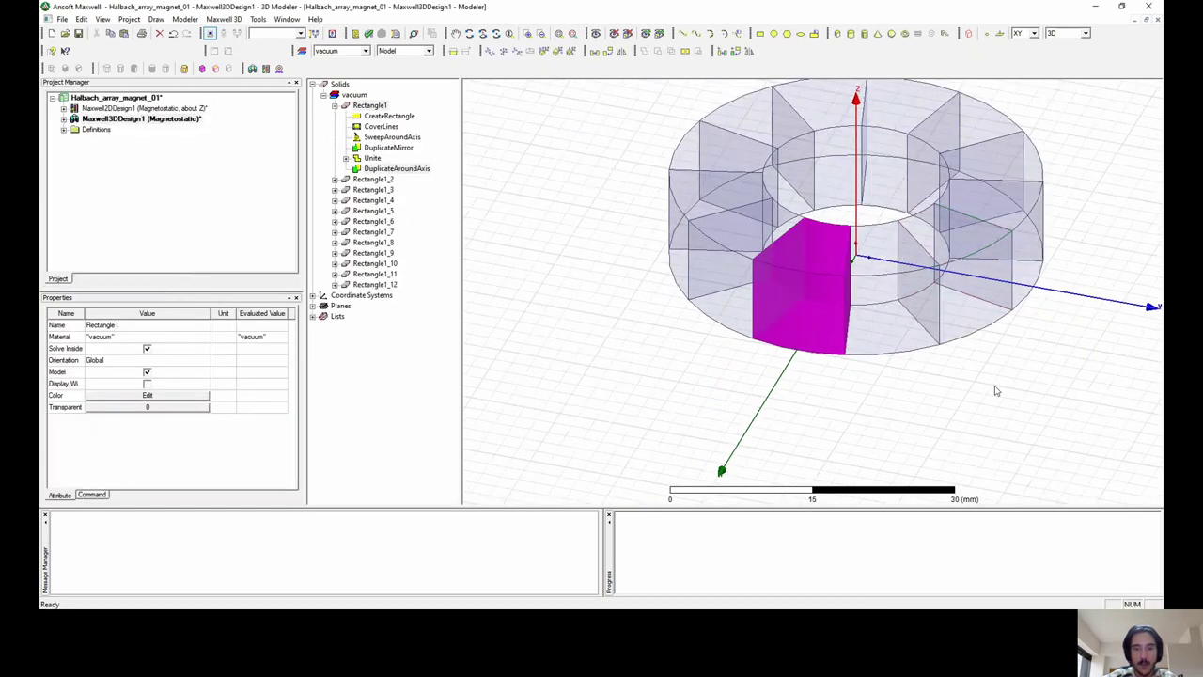
# Examine the individual magnet segments around the 3D ring by selecting them one after another.
pyautogui.click(1013, 222)
pyautogui.click(977, 134)
pyautogui.click(903, 106)
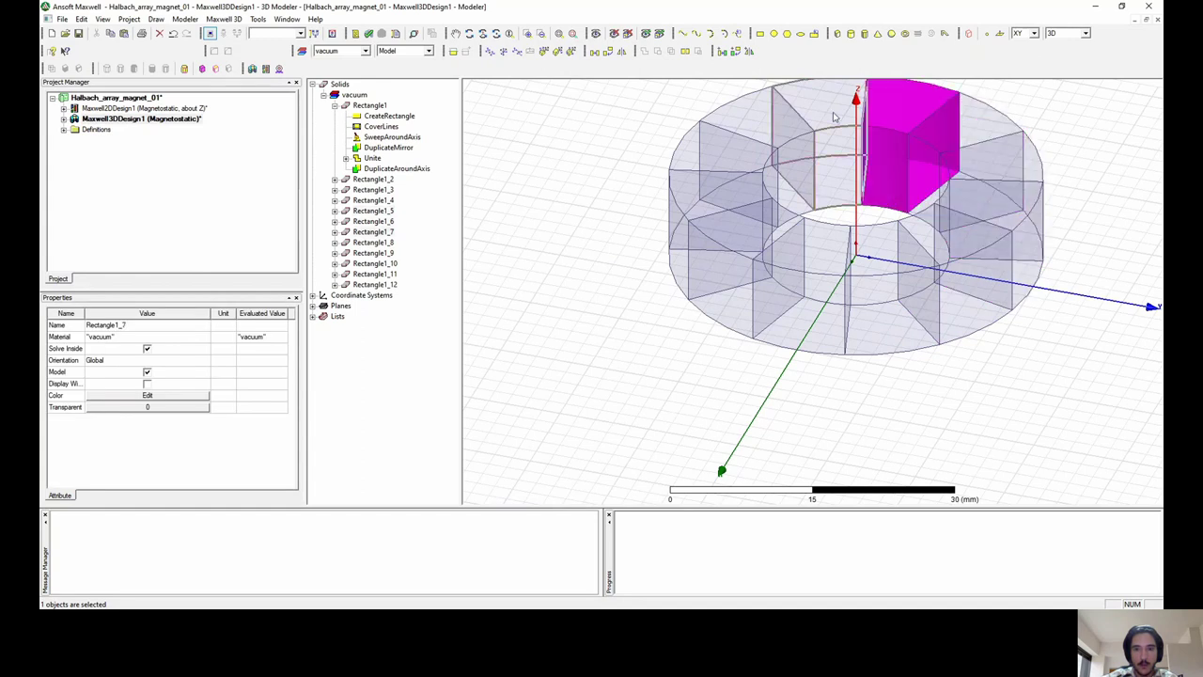
pyautogui.click(832, 120)
pyautogui.click(719, 188)
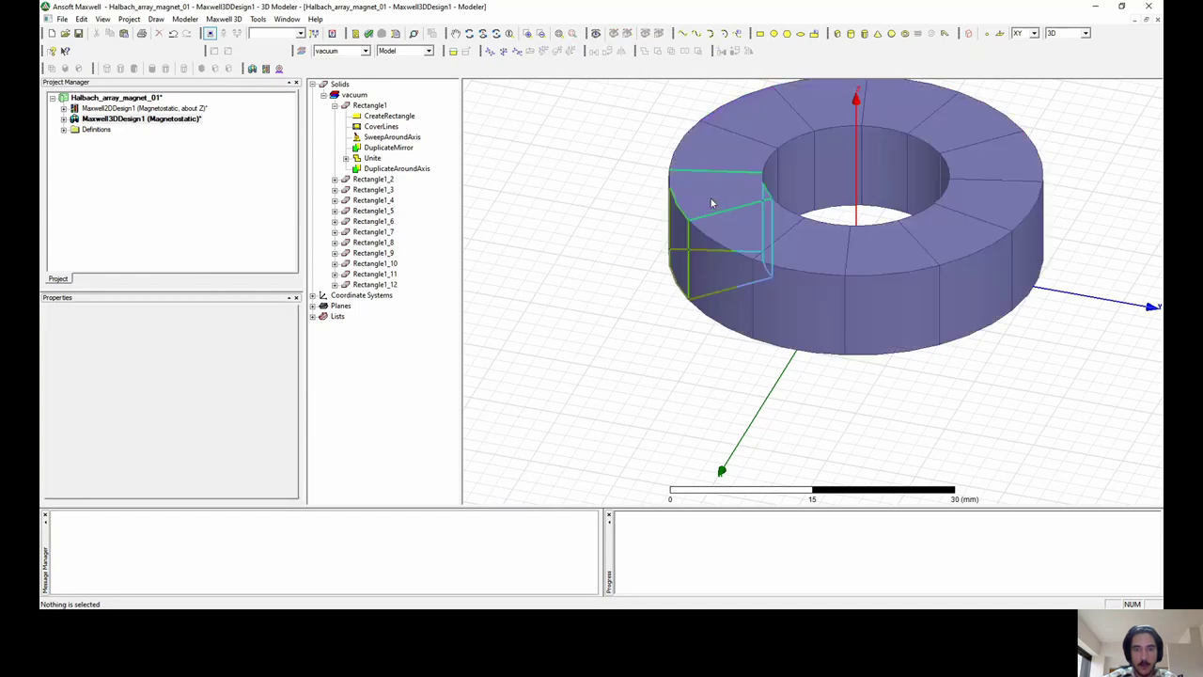
pyautogui.click(735, 250)
pyautogui.click(789, 280)
pyautogui.click(795, 283)
pyautogui.click(959, 282)
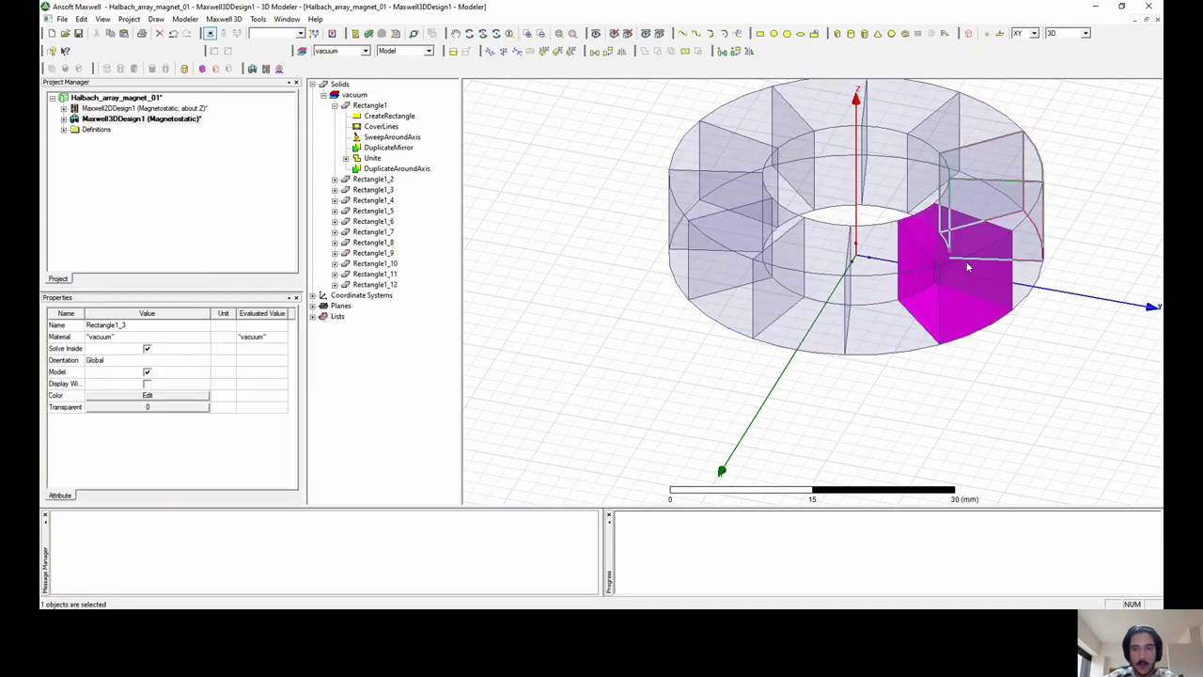
pyautogui.click(996, 216)
pyautogui.click(986, 254)
pyautogui.click(649, 328)
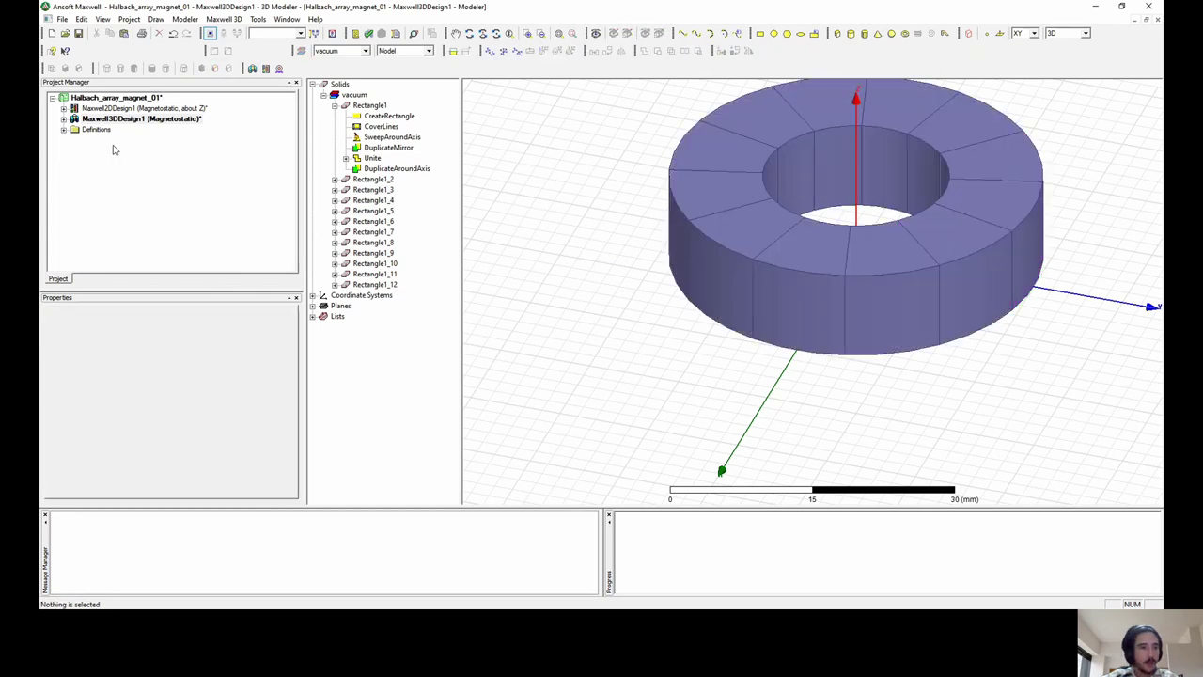
# Create a 2D design from the 3D design using the Global coordinate system, XY section plane and XY geometry mode.
pyautogui.rightClick(97, 121)
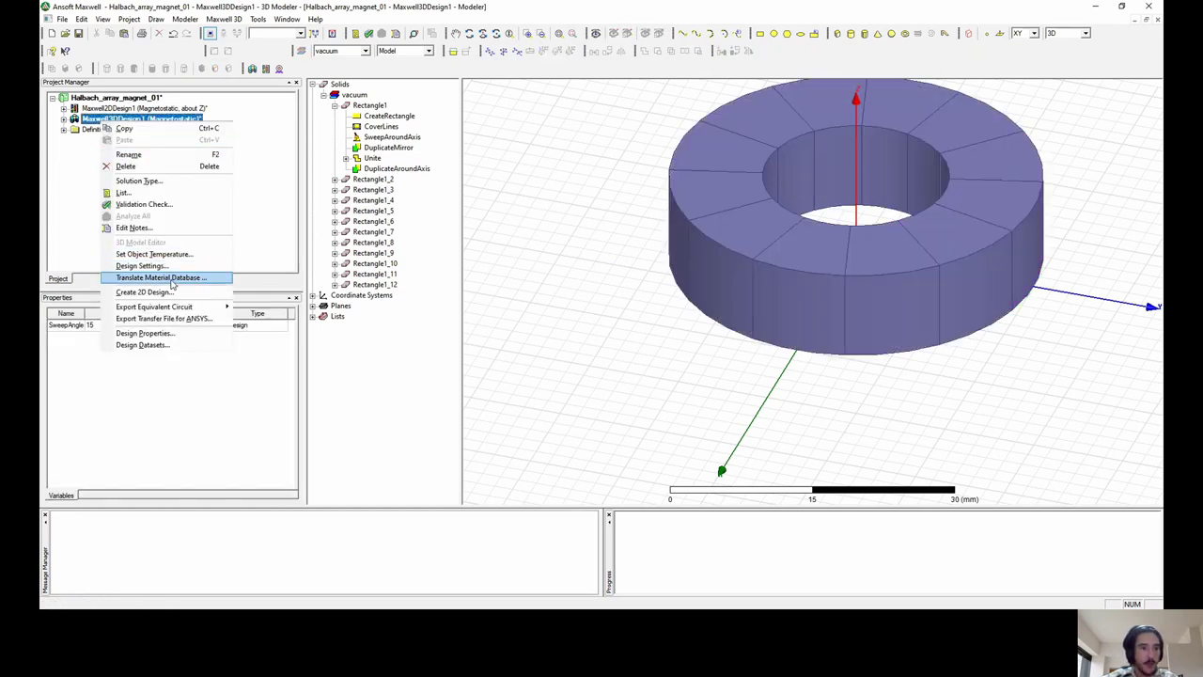
pyautogui.click(167, 287)
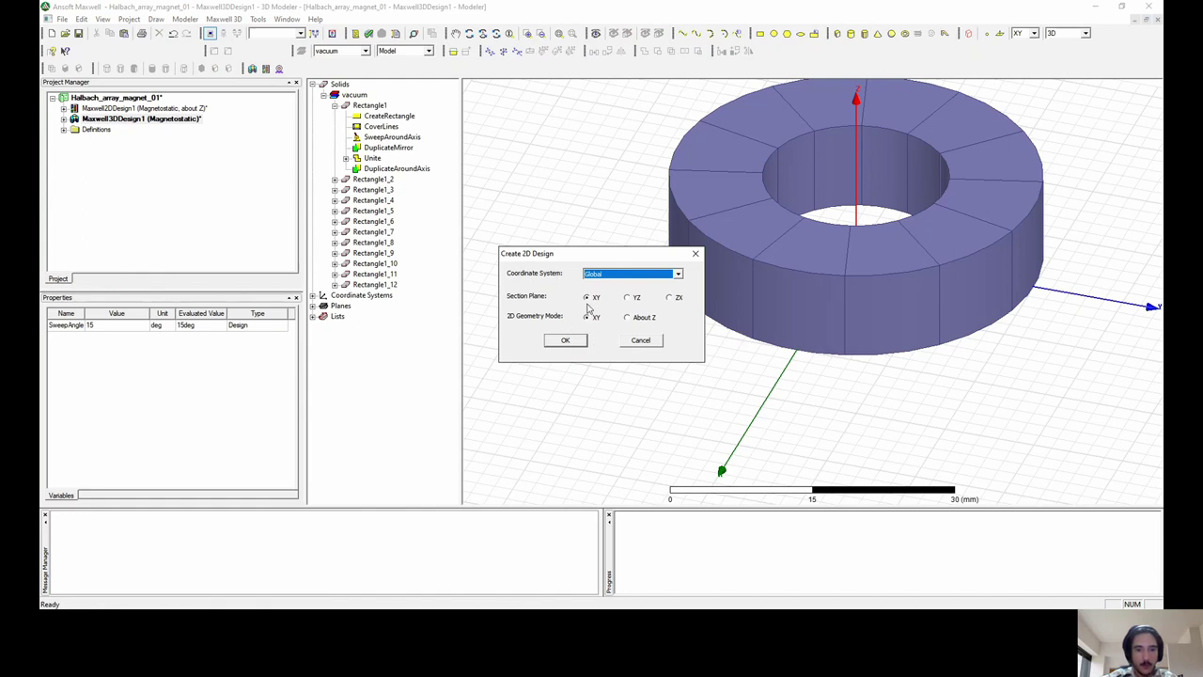
pyautogui.click(564, 341)
pyautogui.click(564, 341)
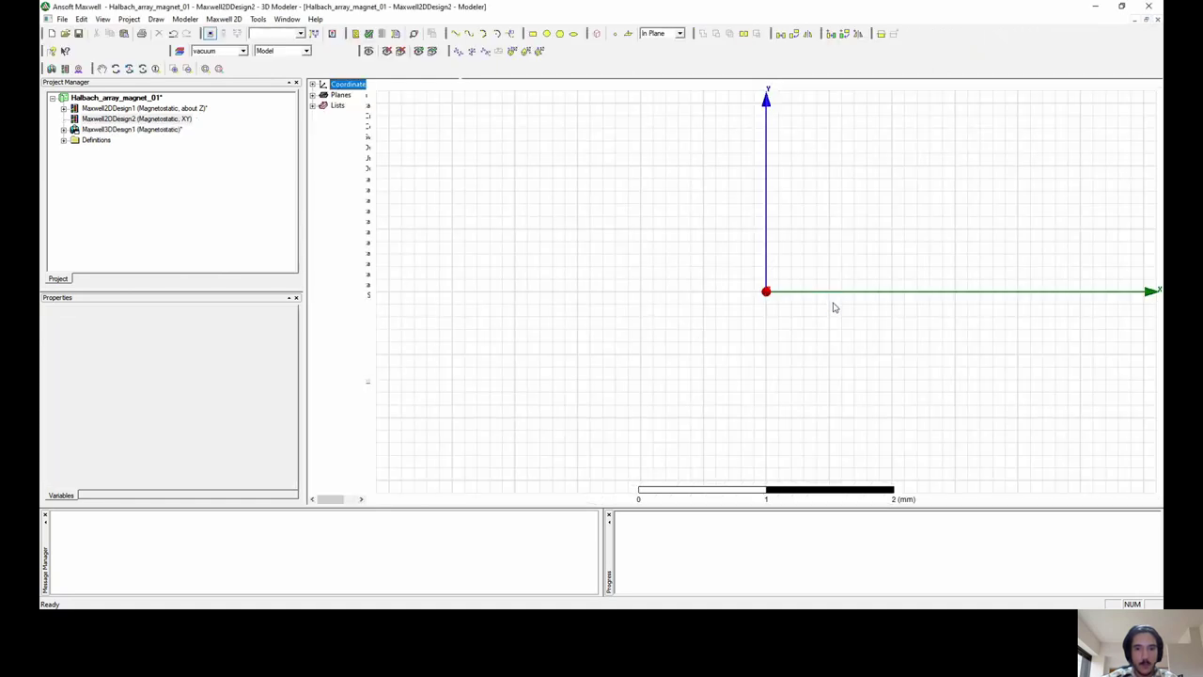
pyautogui.hotkey('ctrl', 'v')
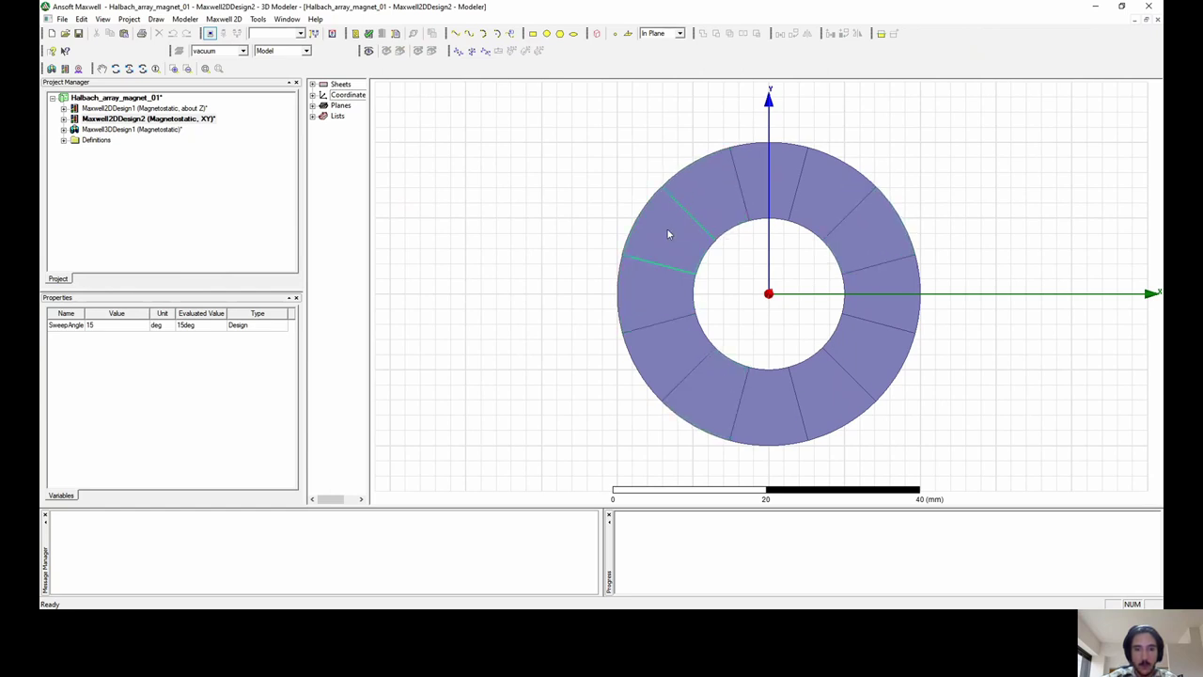
# Examine the separate segment sheets of the 2D ring cross-section by selecting them individually.
pyautogui.click(675, 299)
pyautogui.click(679, 370)
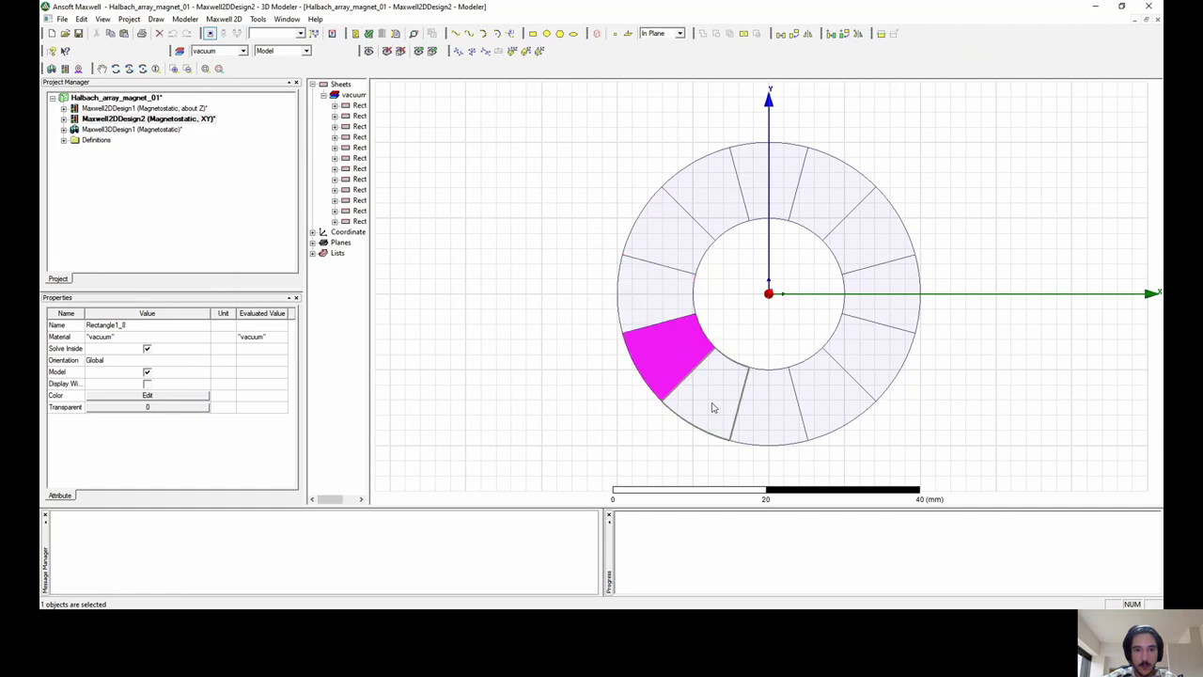
pyautogui.click(742, 417)
pyautogui.click(766, 421)
pyautogui.click(845, 390)
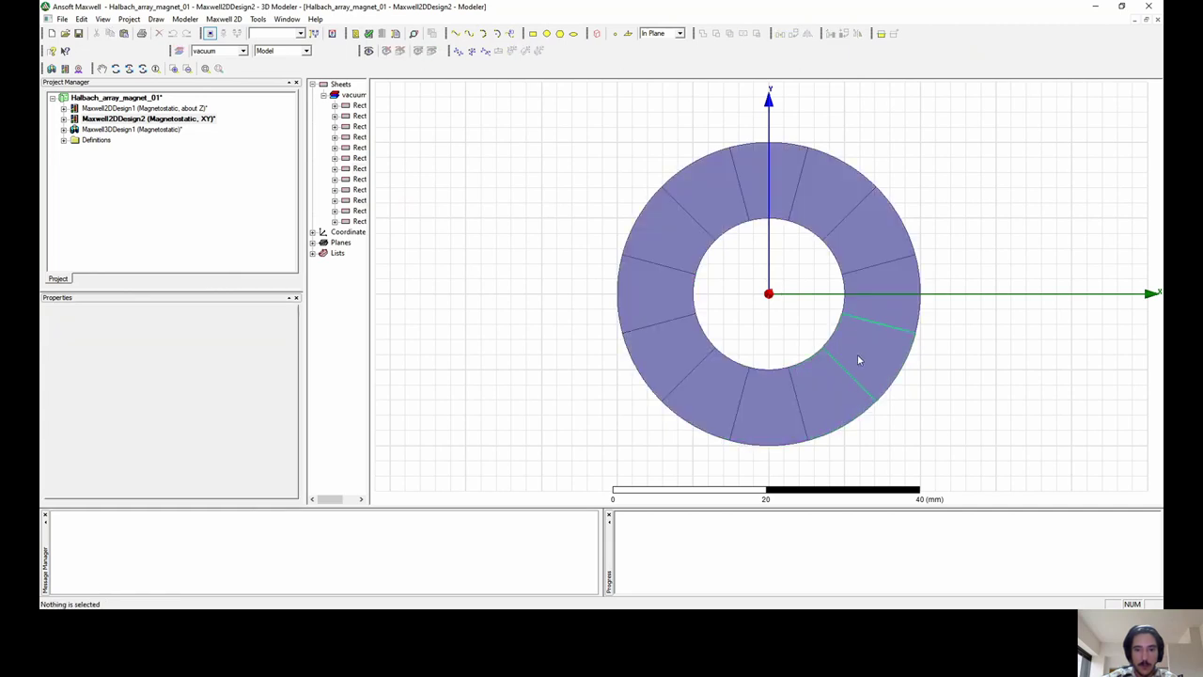
pyautogui.click(881, 287)
pyautogui.click(809, 180)
pyautogui.click(781, 170)
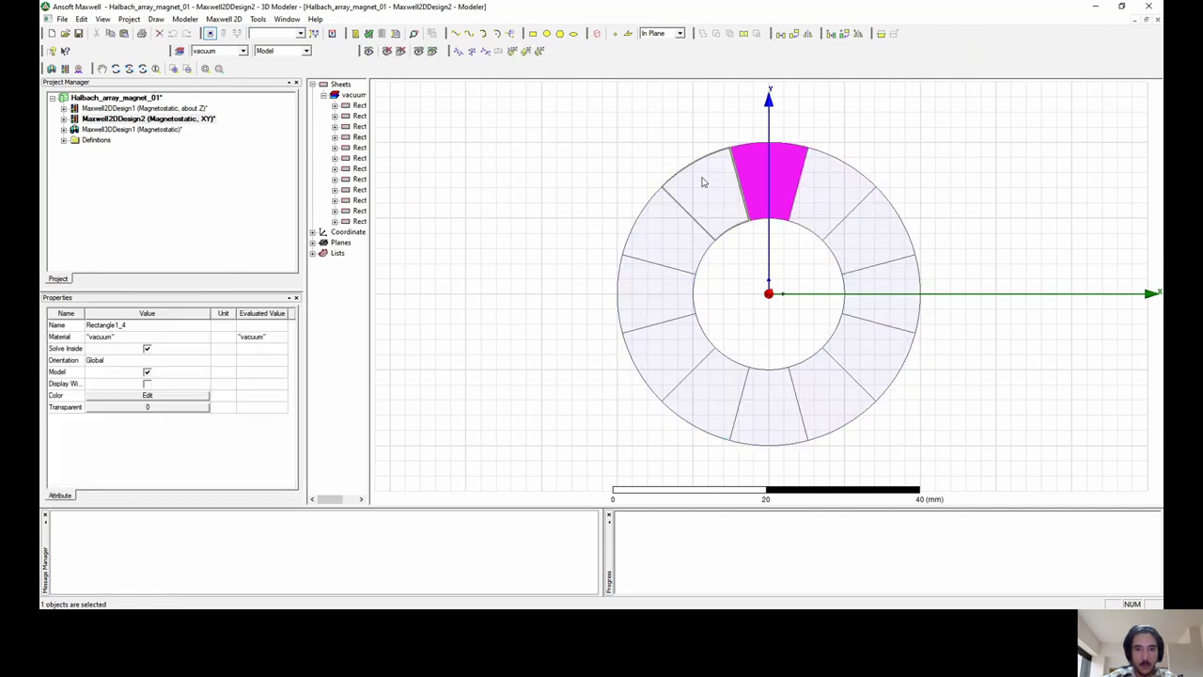
pyautogui.click(704, 182)
pyautogui.click(838, 194)
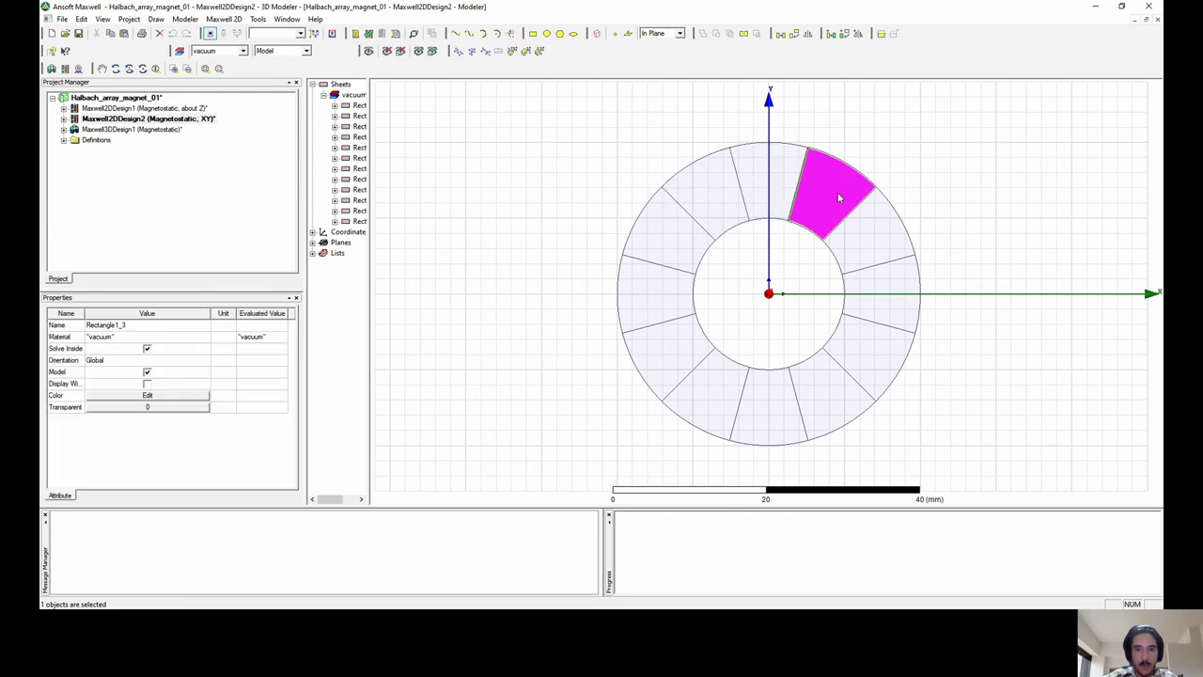
pyautogui.click(799, 281)
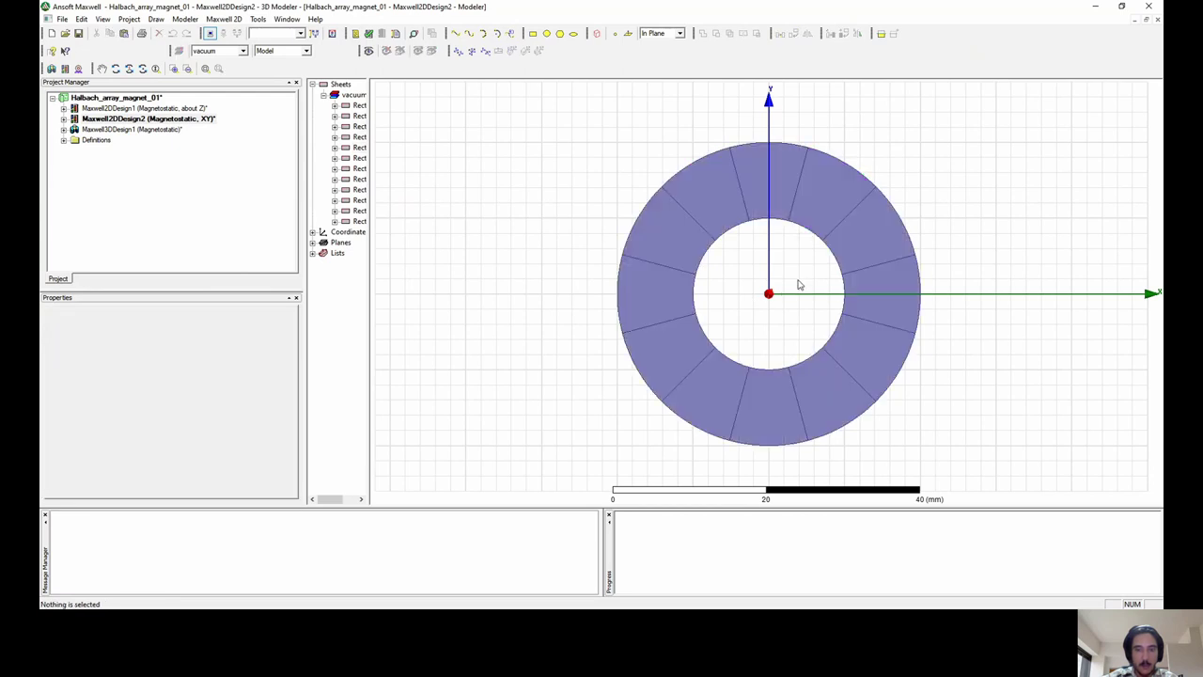
pyautogui.click(820, 203)
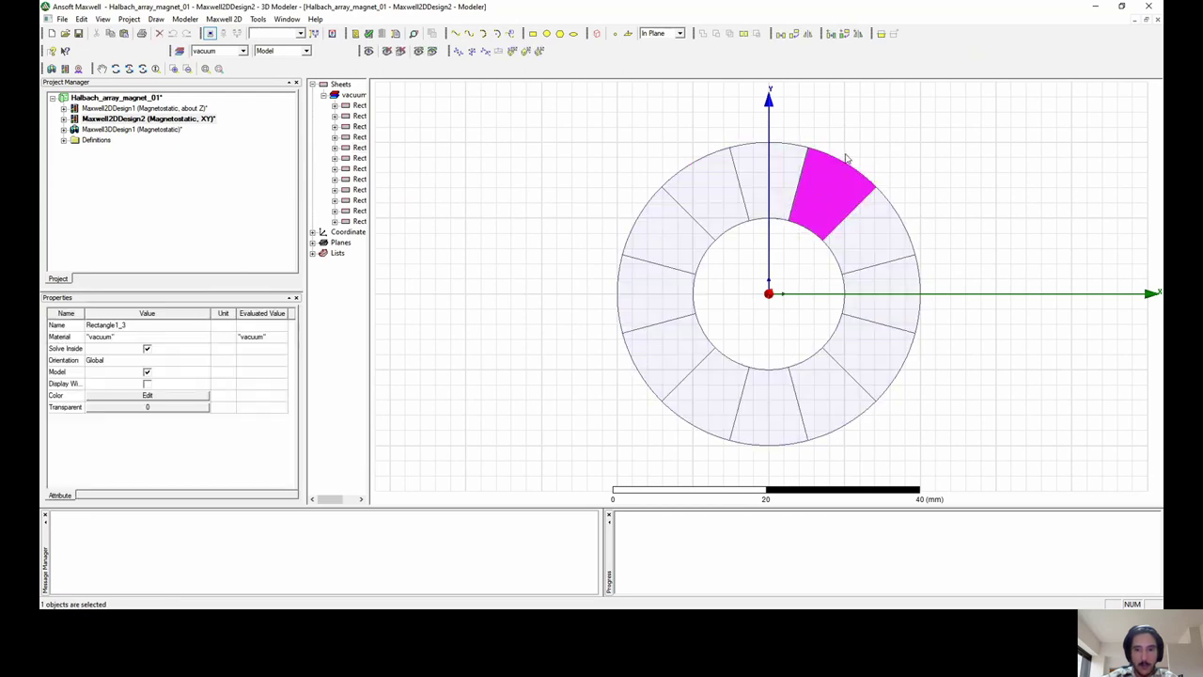
pyautogui.click(797, 261)
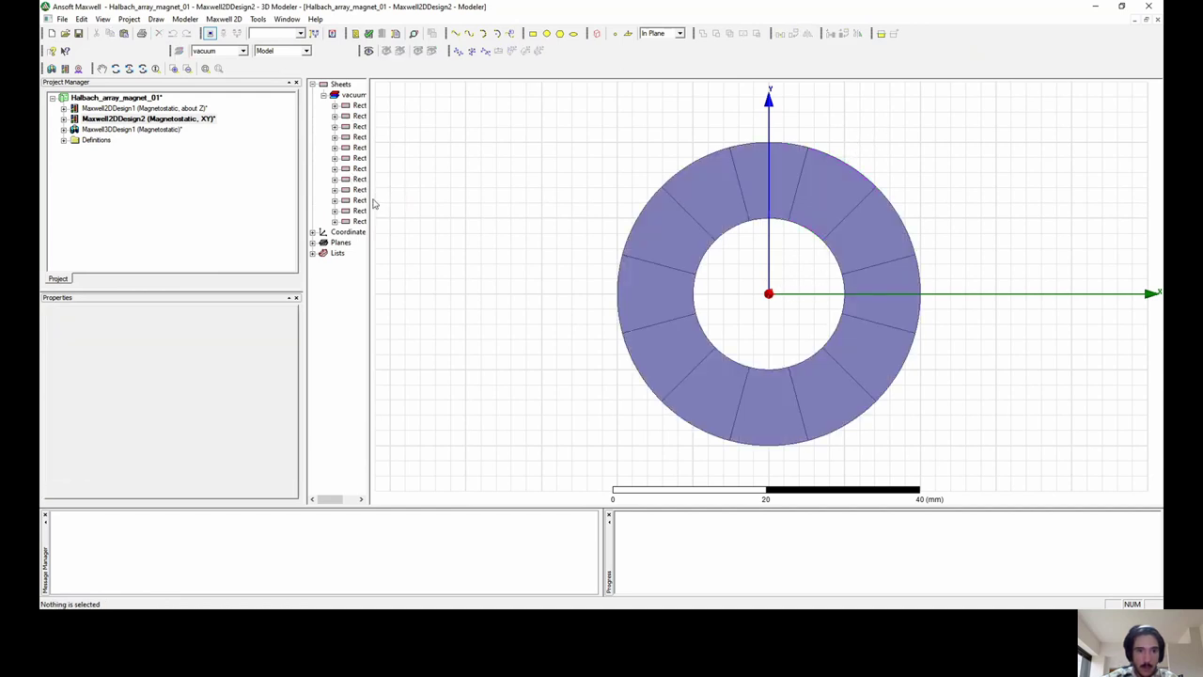
# Widen the model tree to reveal the full object names and select Rectangle1, the segment on the positive X axis.
pyautogui.moveTo(372, 201); pyautogui.dragTo(458, 201)
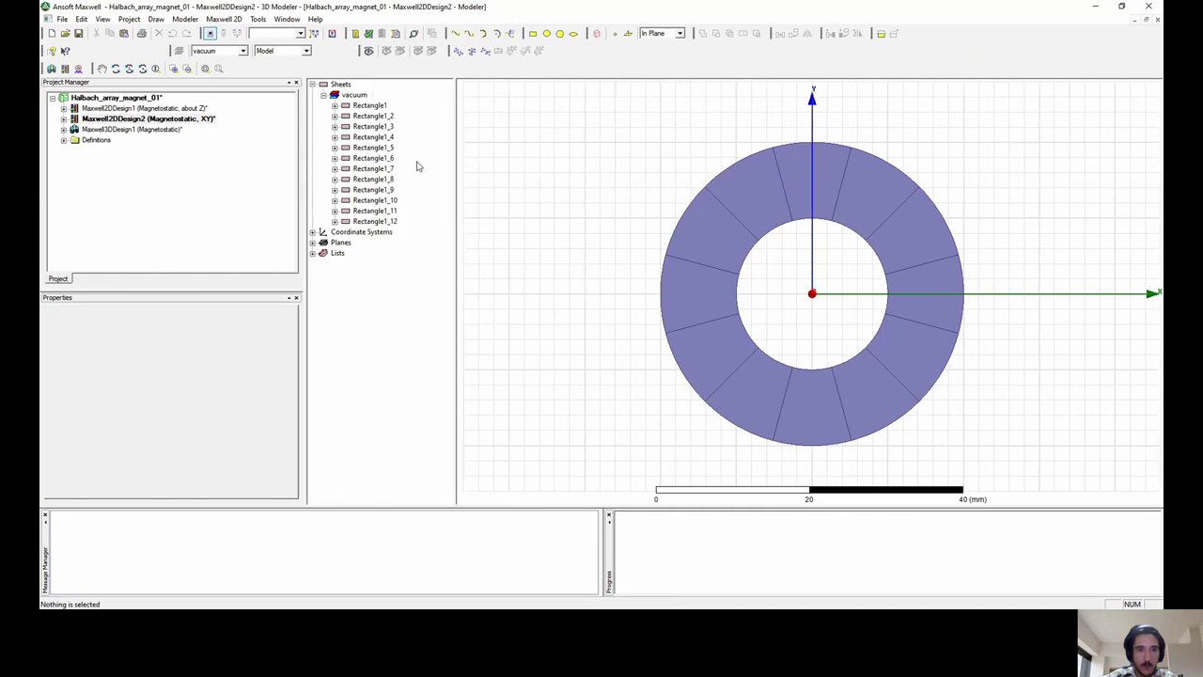
pyautogui.click(357, 106)
pyautogui.click(372, 116)
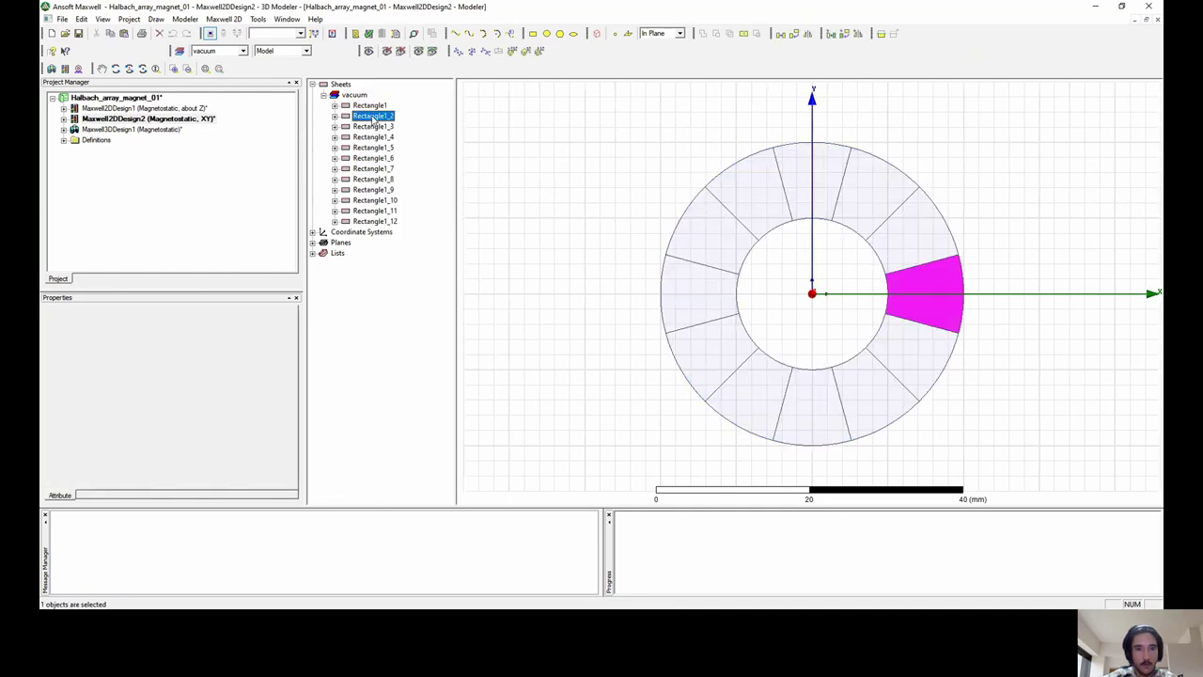
pyautogui.click(365, 106)
# Open the material assignment for Rectangle1 and review the properties of the vacuum material without changing them.
pyautogui.rightClick(367, 111)
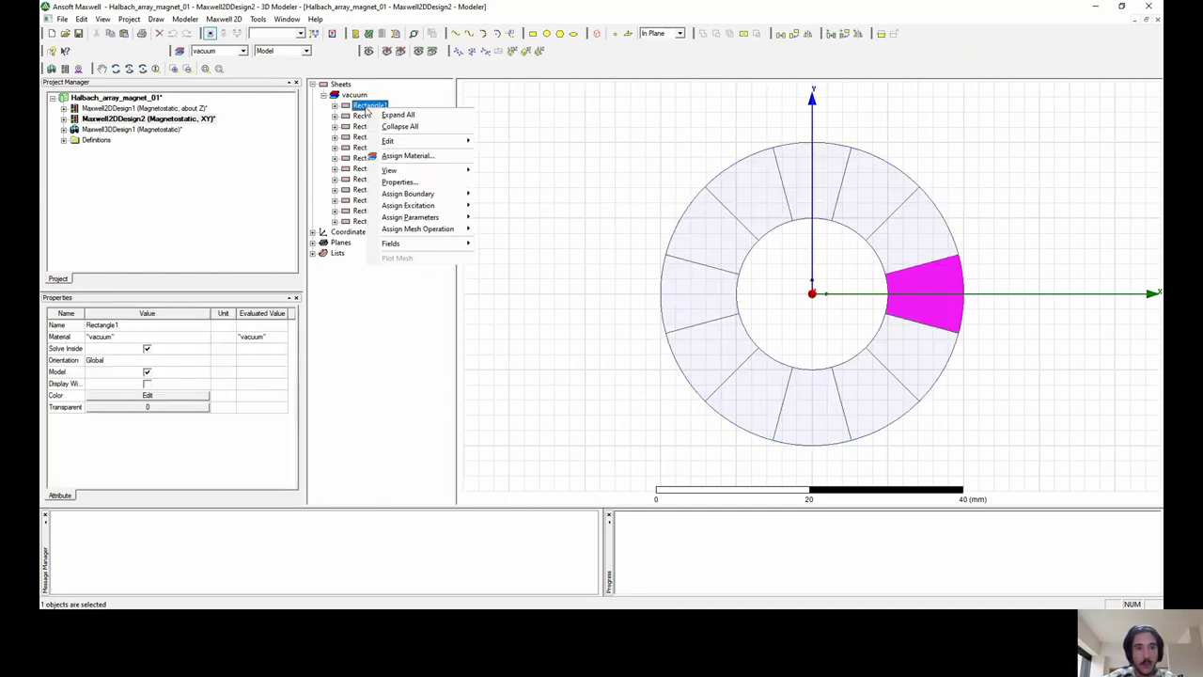
pyautogui.click(398, 158)
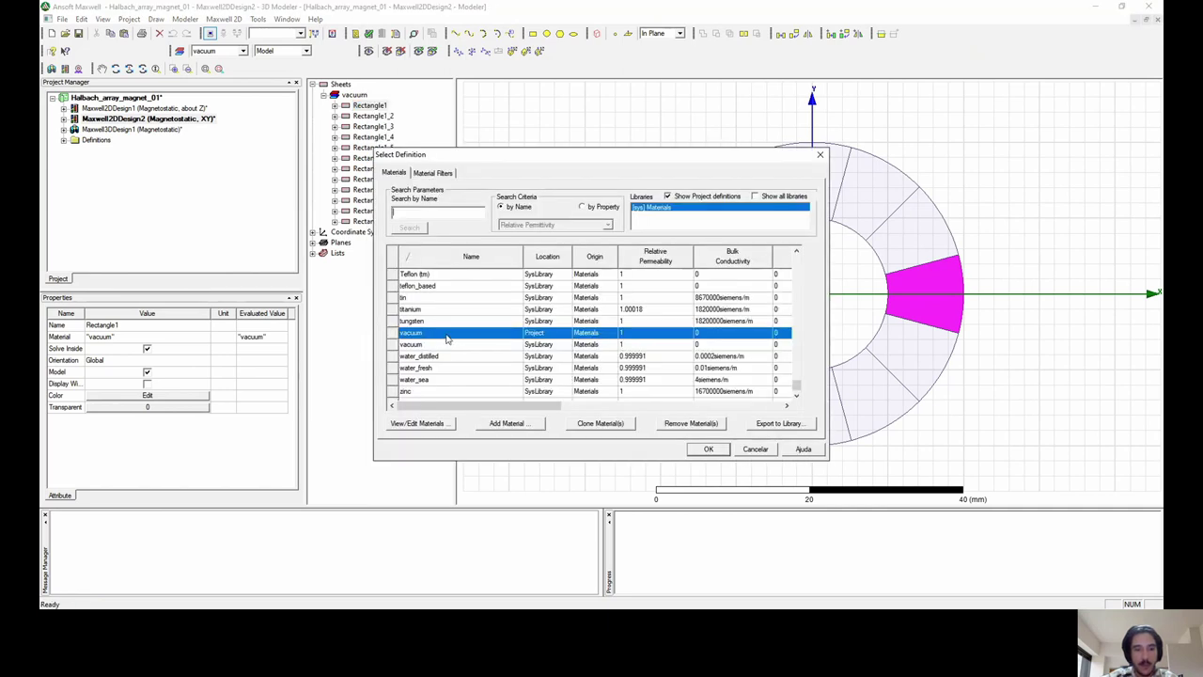
pyautogui.click(432, 423)
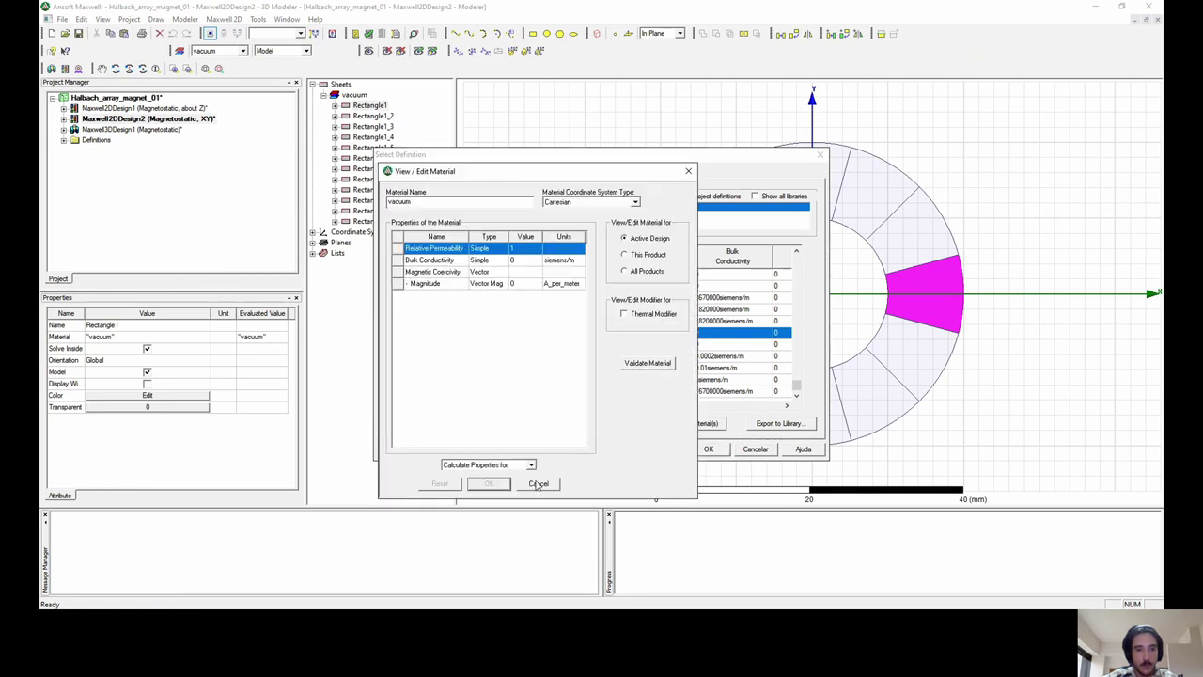
pyautogui.click(539, 483)
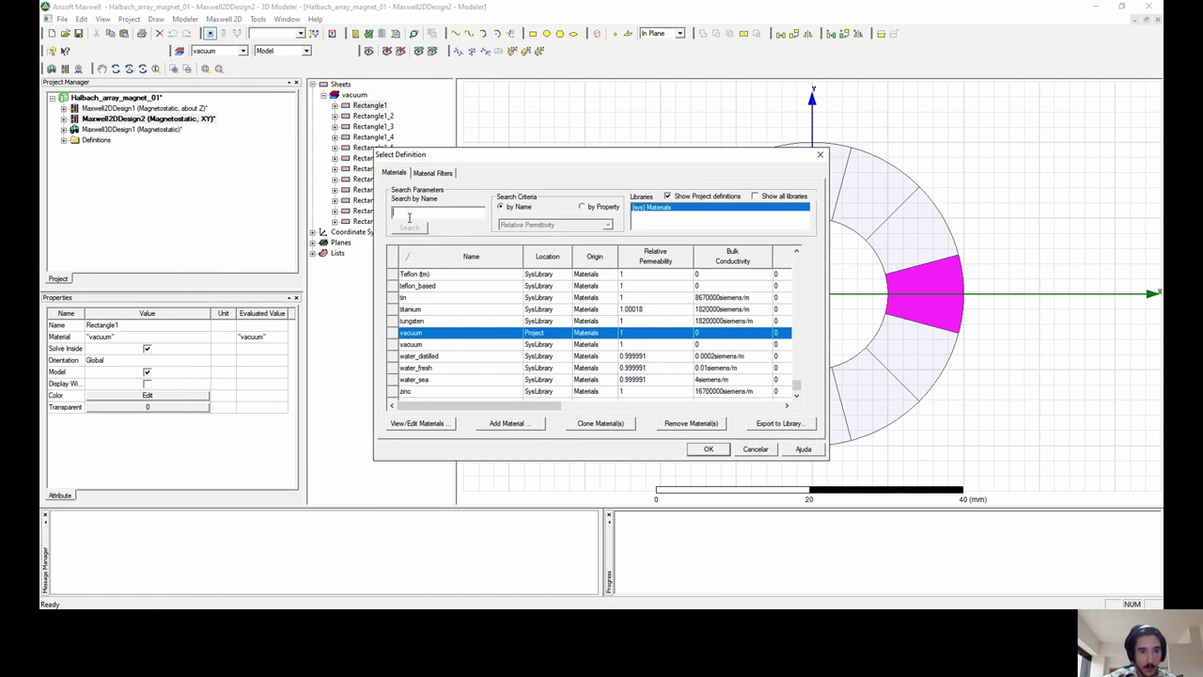
# Search the materials for "nd", review the NdFe30 properties and magnetic coercivity components, and leave without assigning a material.
pyautogui.write('nd')
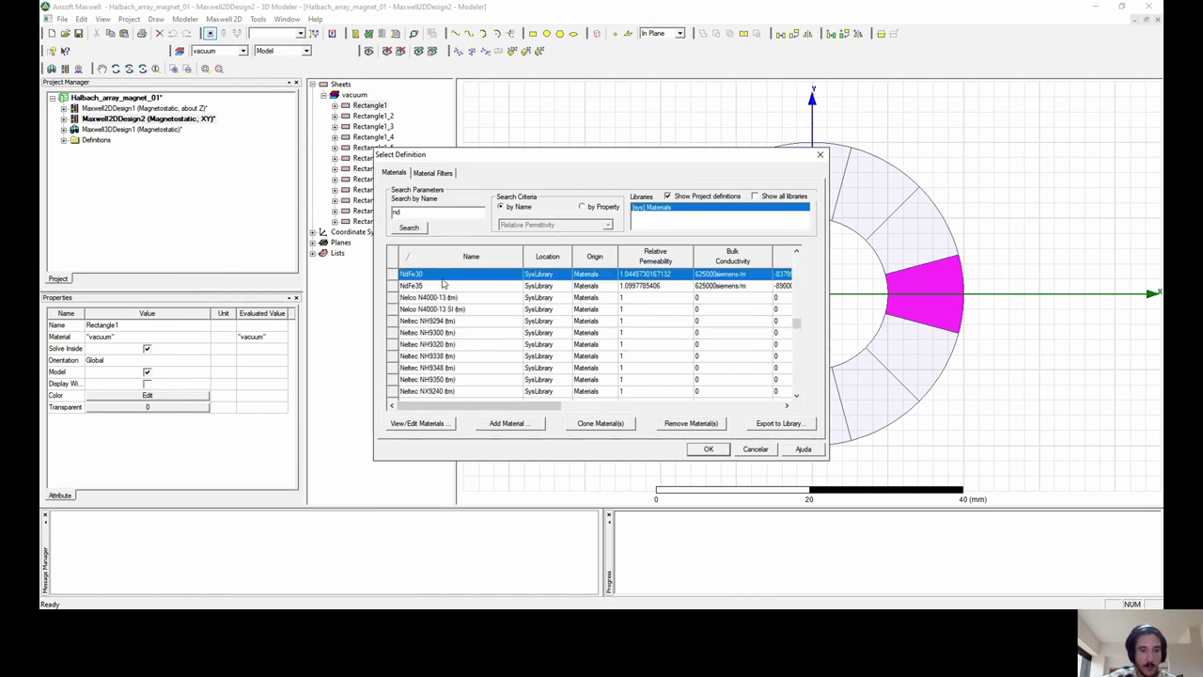
pyautogui.click(446, 424)
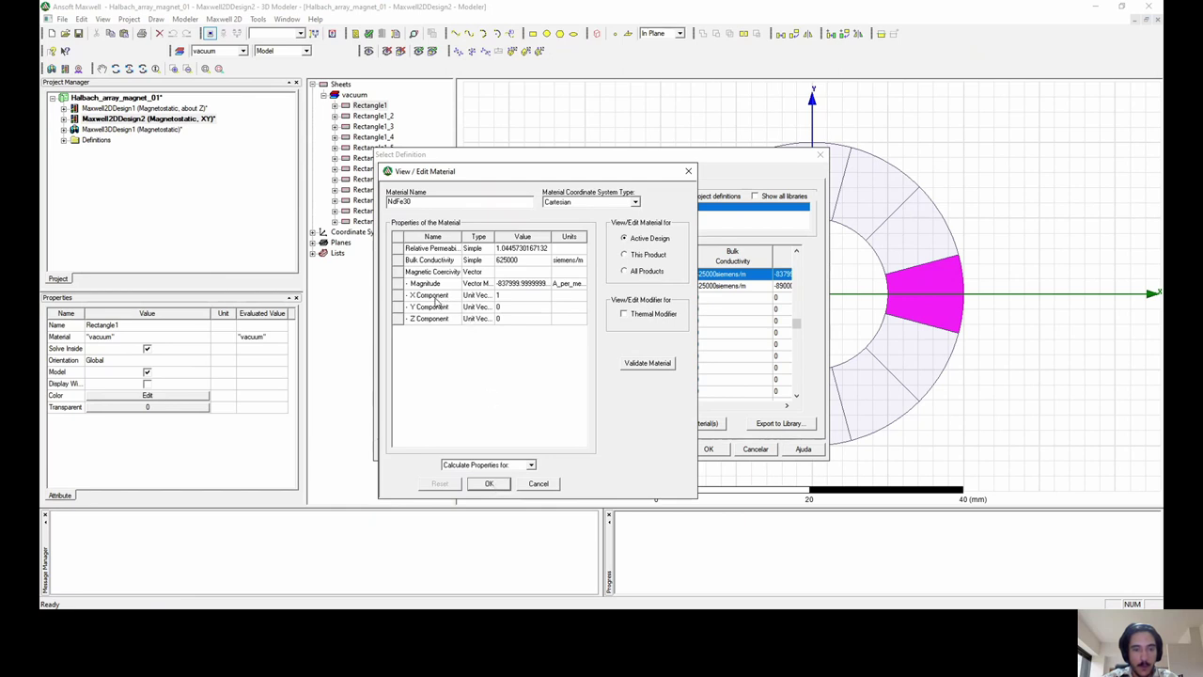
pyautogui.click(489, 483)
pyautogui.click(763, 449)
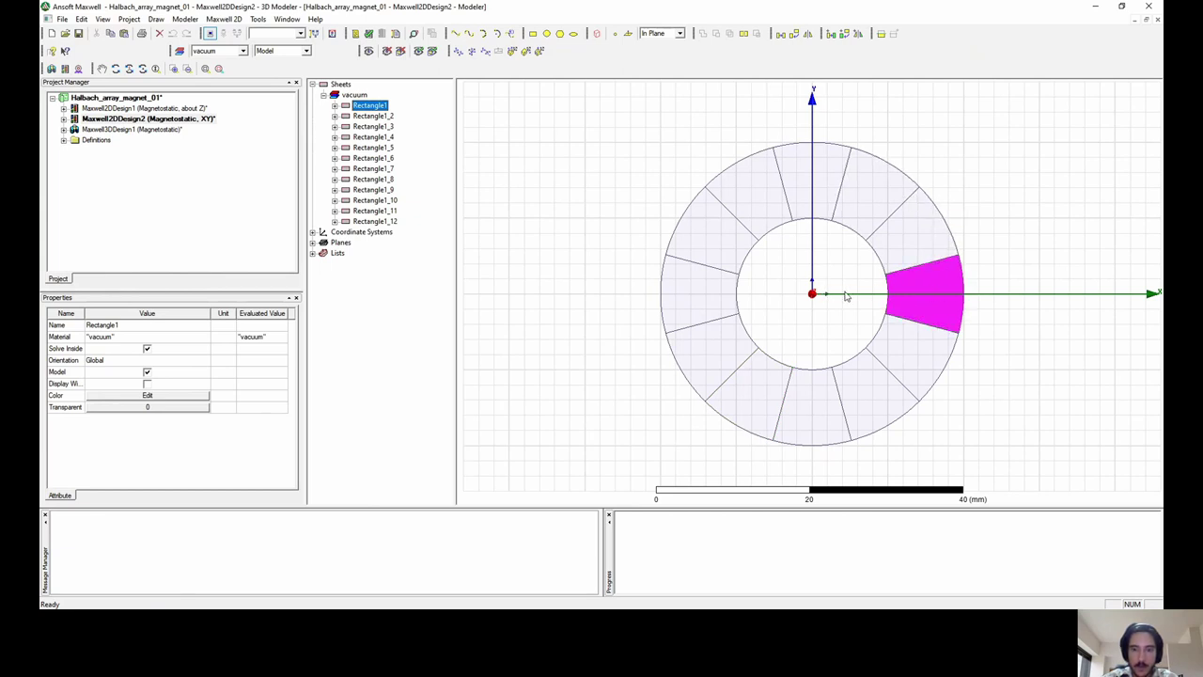
# Examine the segment order counterclockwise around the ring by selecting Rectangle1_2 through Rectangle1_7 one at a time.
pyautogui.click(888, 246)
pyautogui.click(850, 192)
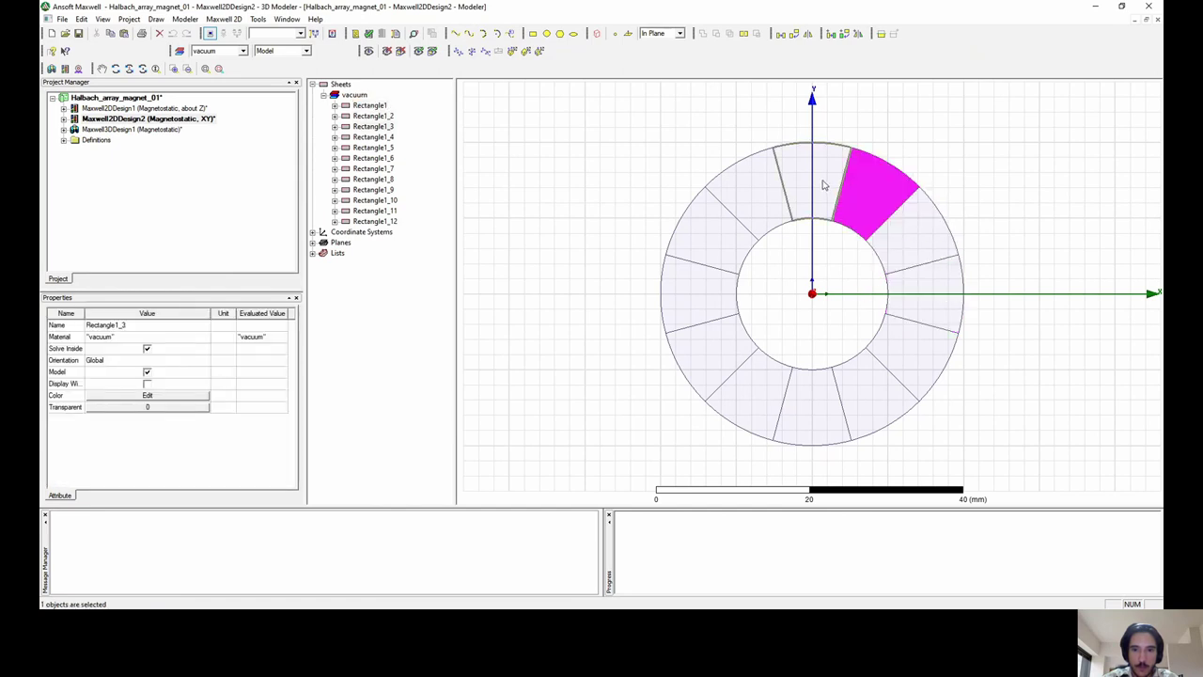
pyautogui.click(822, 182)
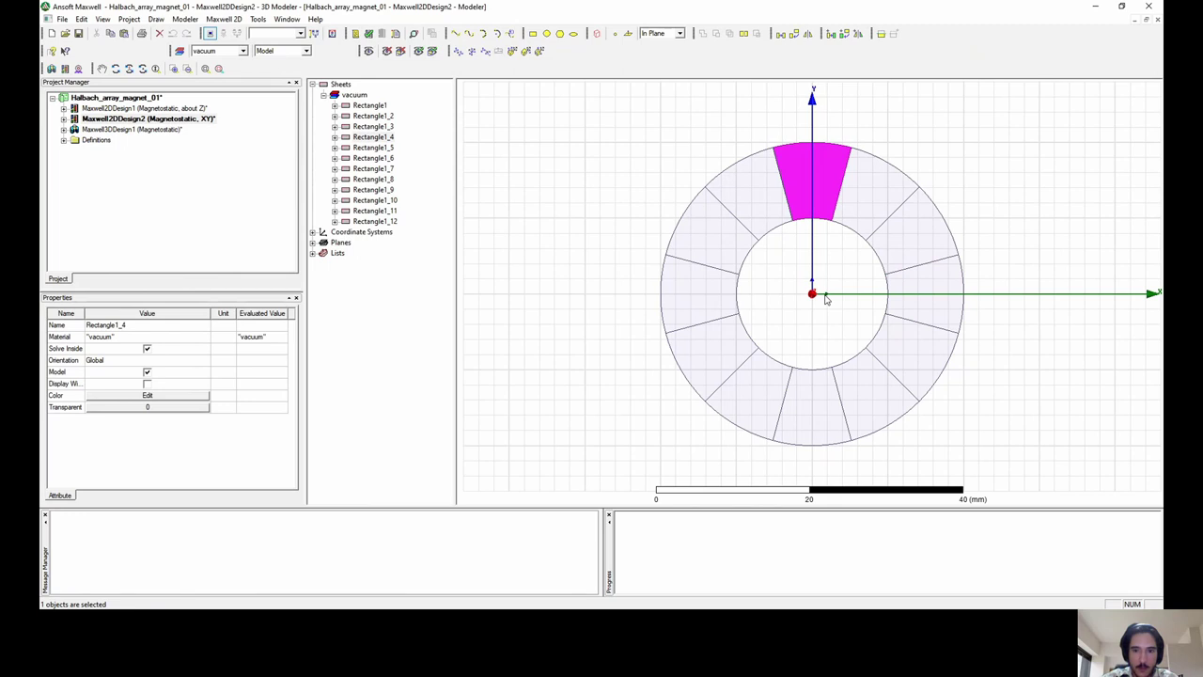
pyautogui.click(893, 254)
pyautogui.click(864, 201)
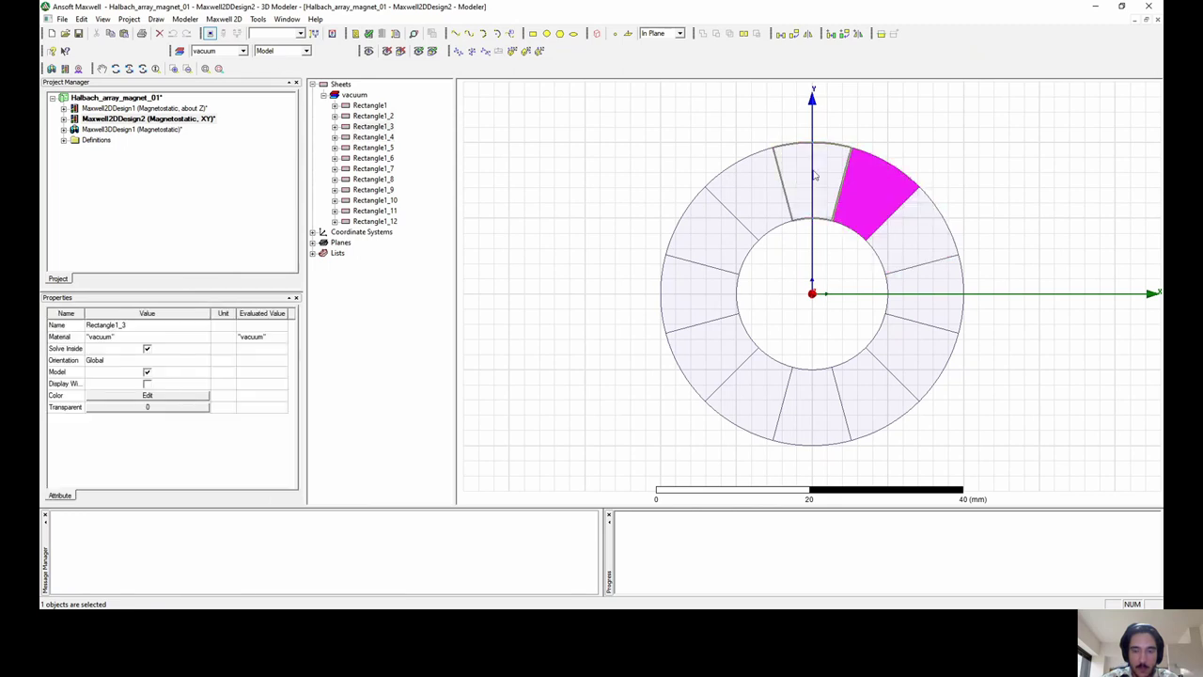
pyautogui.click(819, 180)
pyautogui.click(900, 255)
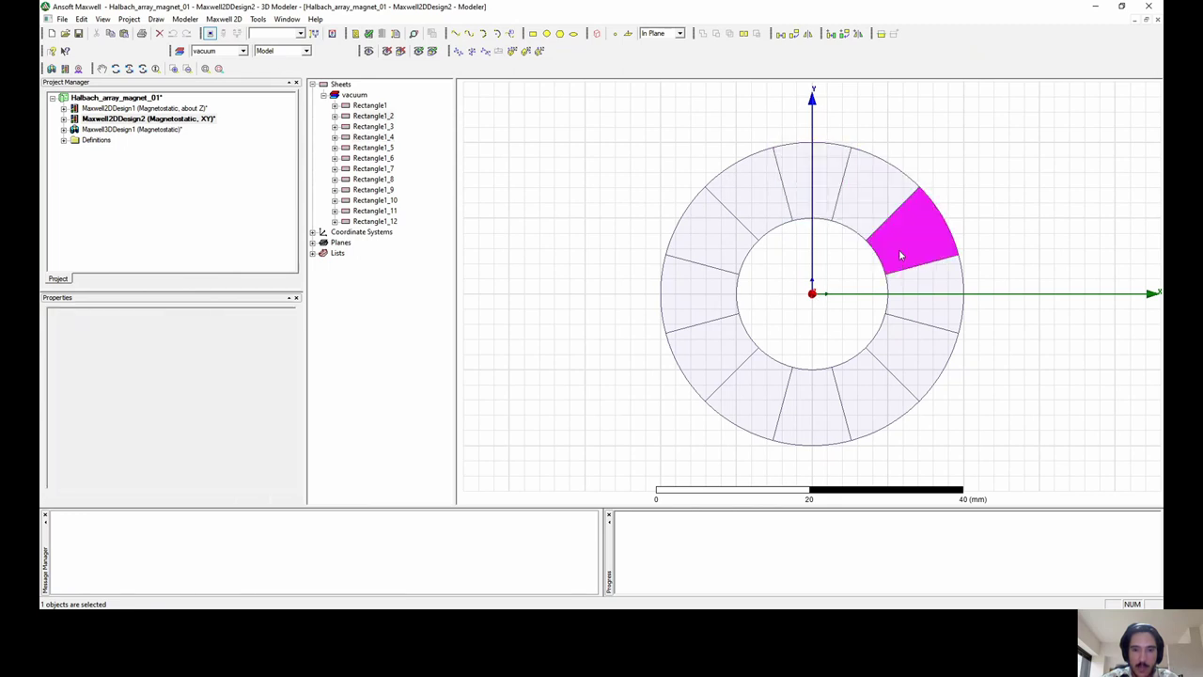
pyautogui.click(872, 193)
pyautogui.click(810, 167)
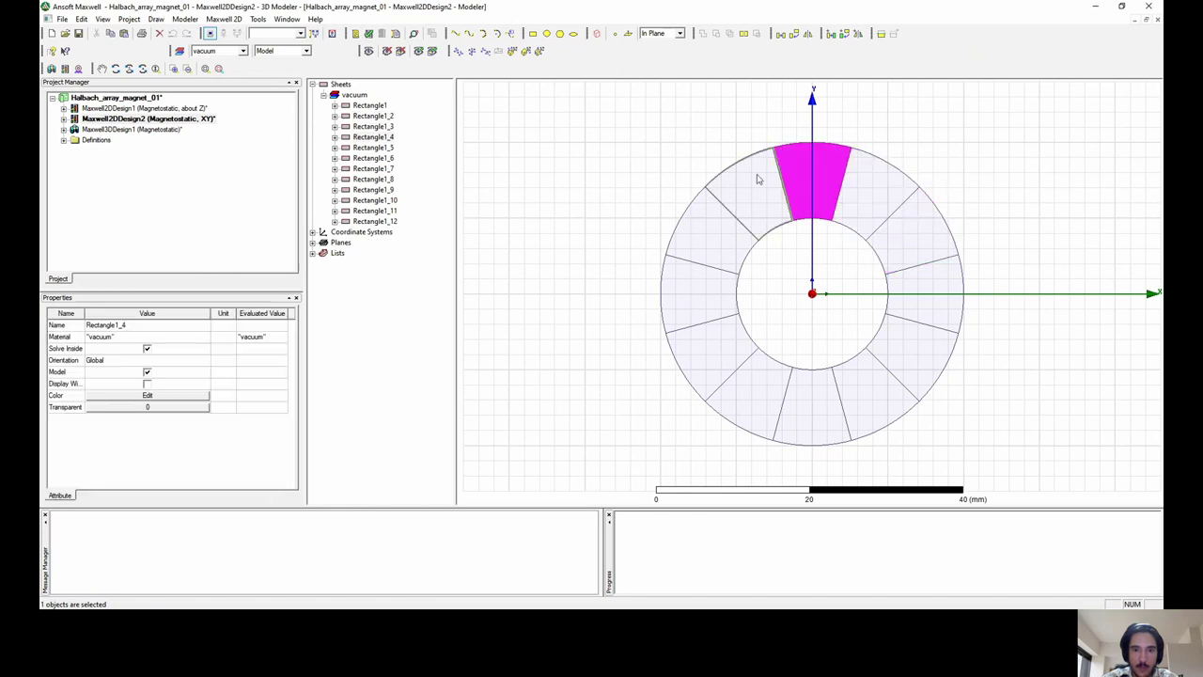
pyautogui.click(759, 179)
pyautogui.click(711, 234)
pyautogui.click(733, 310)
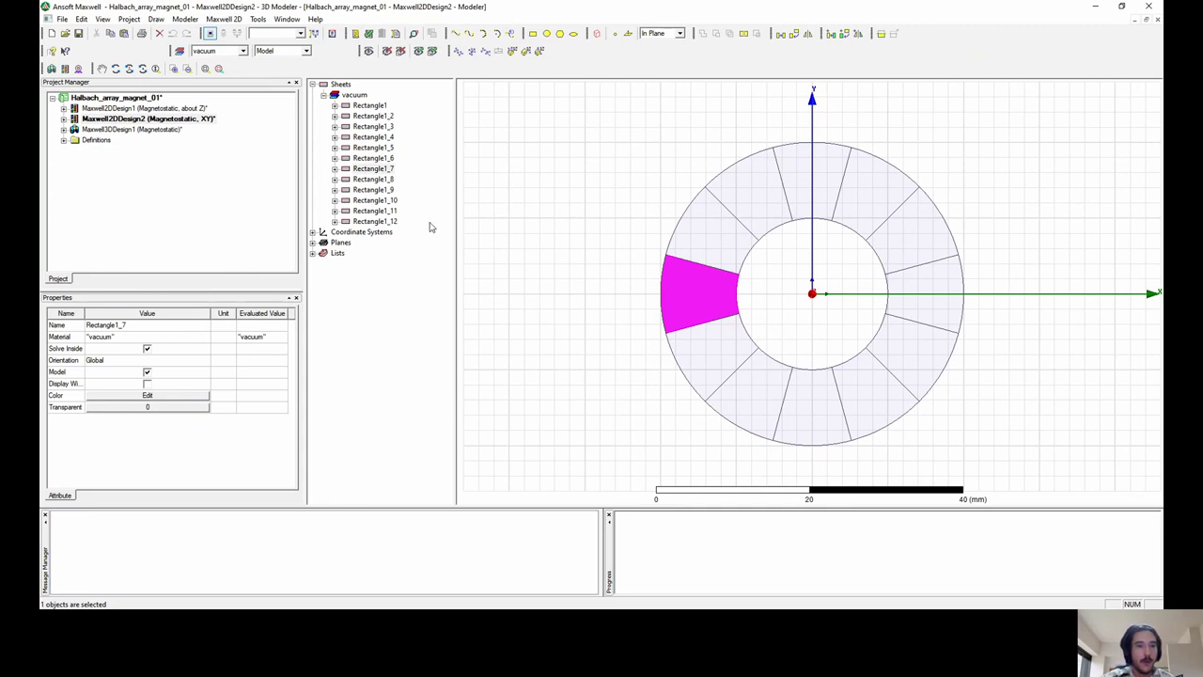
# Select all twelve ring segments together and assign them the NdFe30 material found by searching for "nd".
pyautogui.moveTo(574, 94); pyautogui.dragTo(1093, 438)
pyautogui.moveTo(574, 94); pyautogui.dragTo(1080, 513)
pyautogui.rightClick(383, 145)
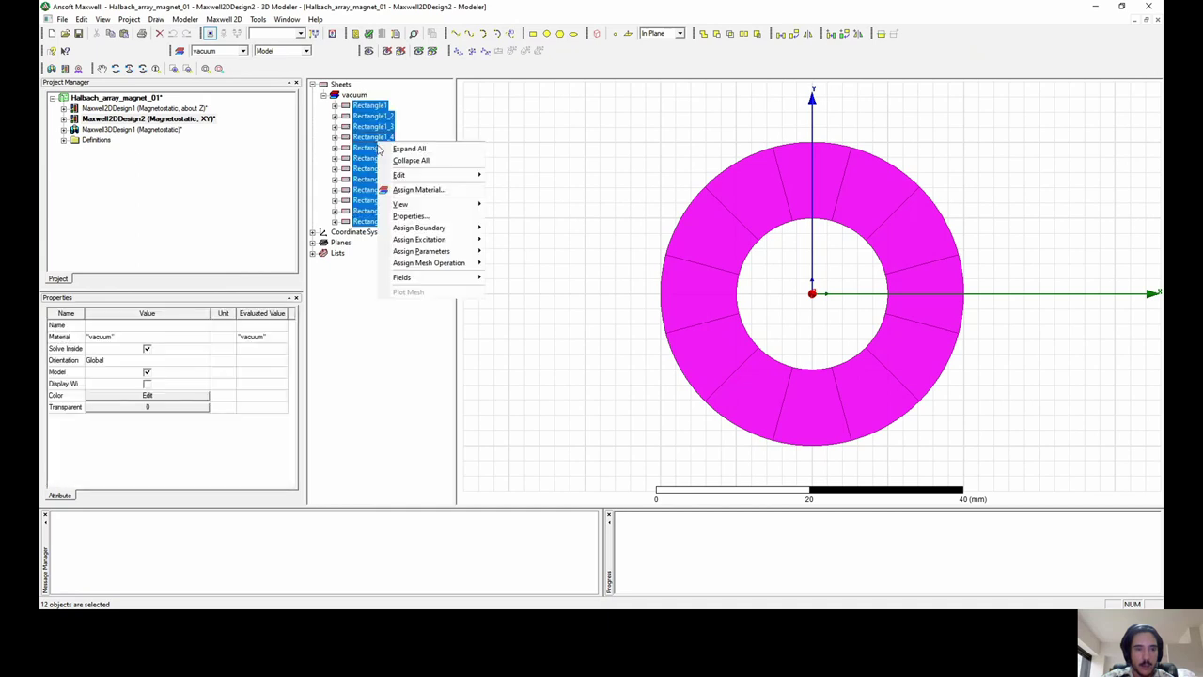
pyautogui.click(426, 193)
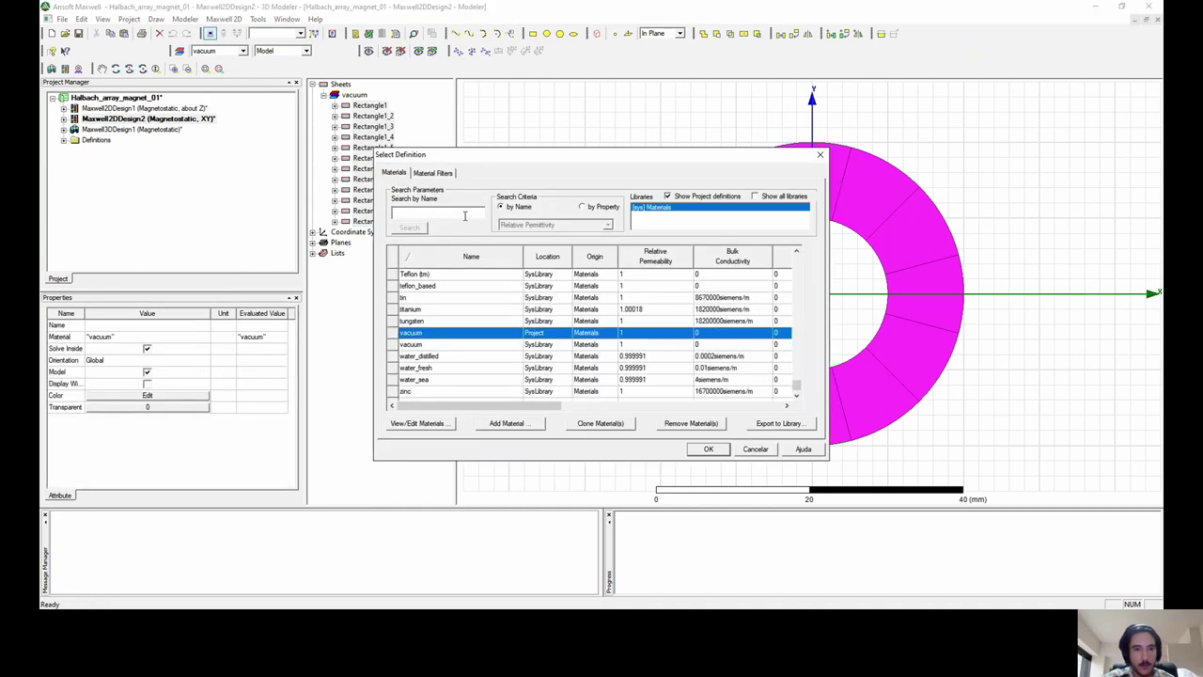
pyautogui.write('nd')
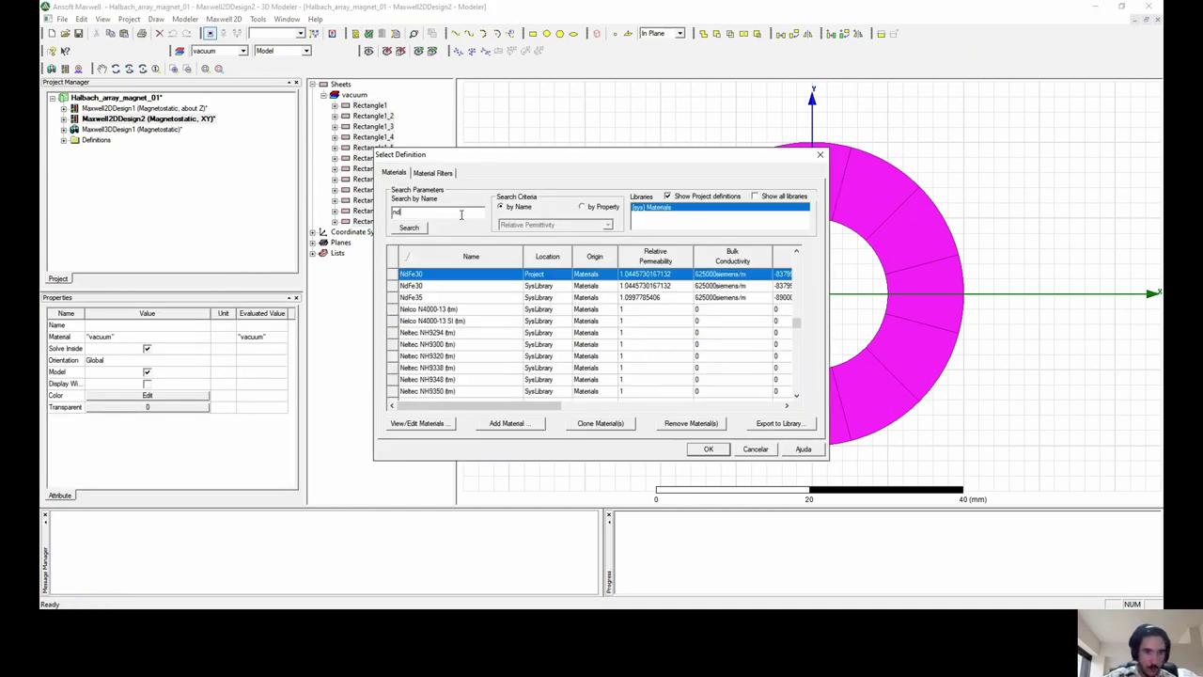
pyautogui.doubleClick(442, 276)
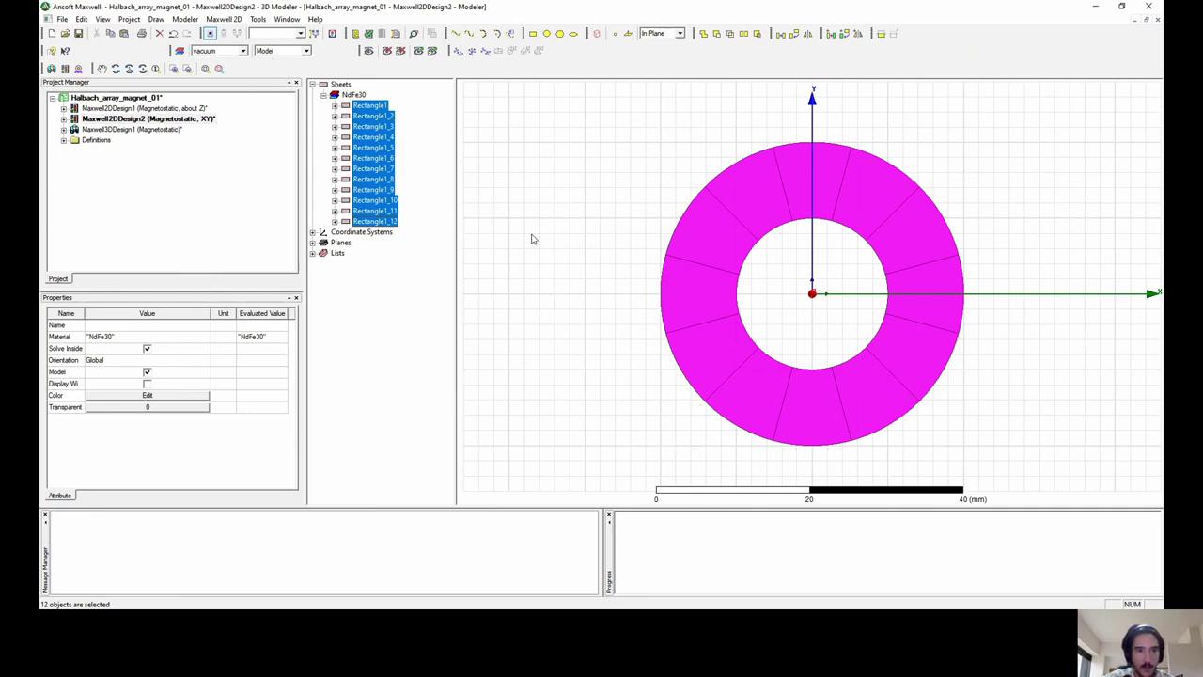
pyautogui.click(636, 203)
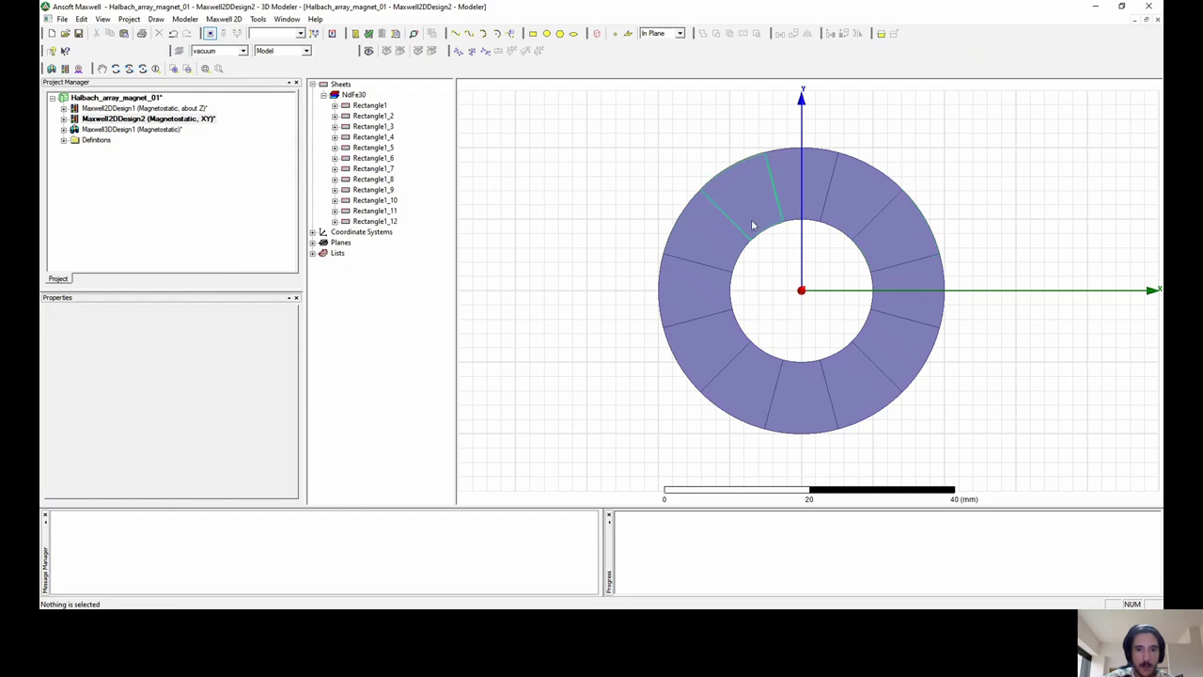
pyautogui.scroll(-2, 658, 199)
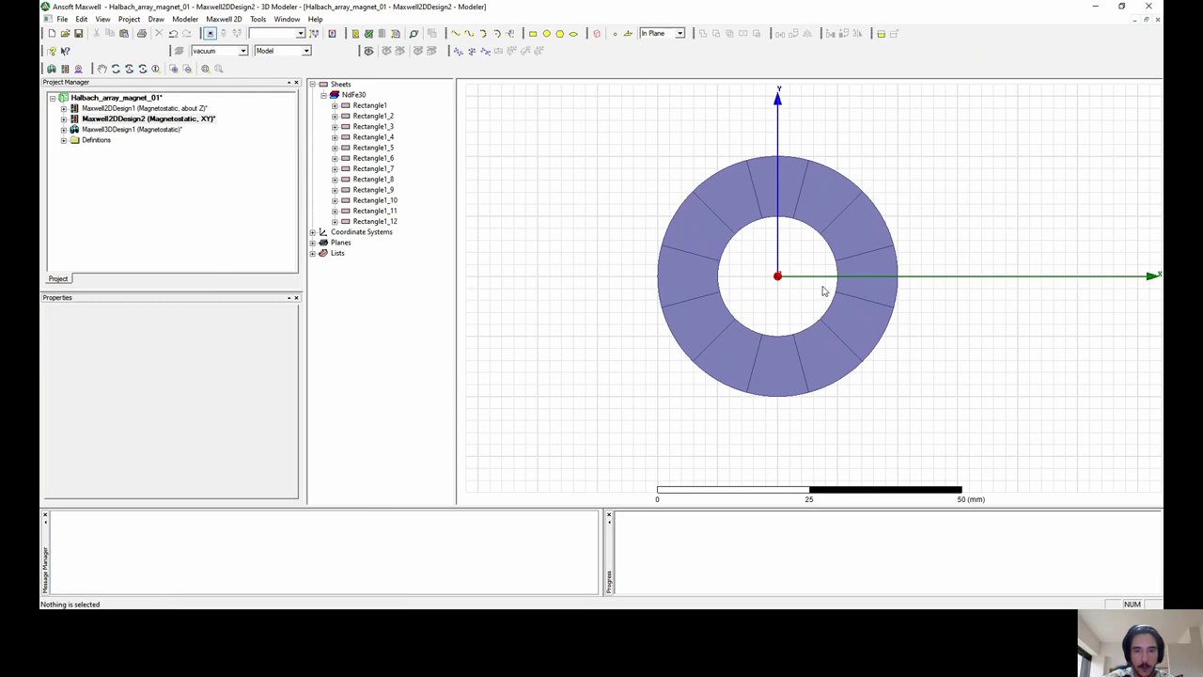
pyautogui.click(485, 51)
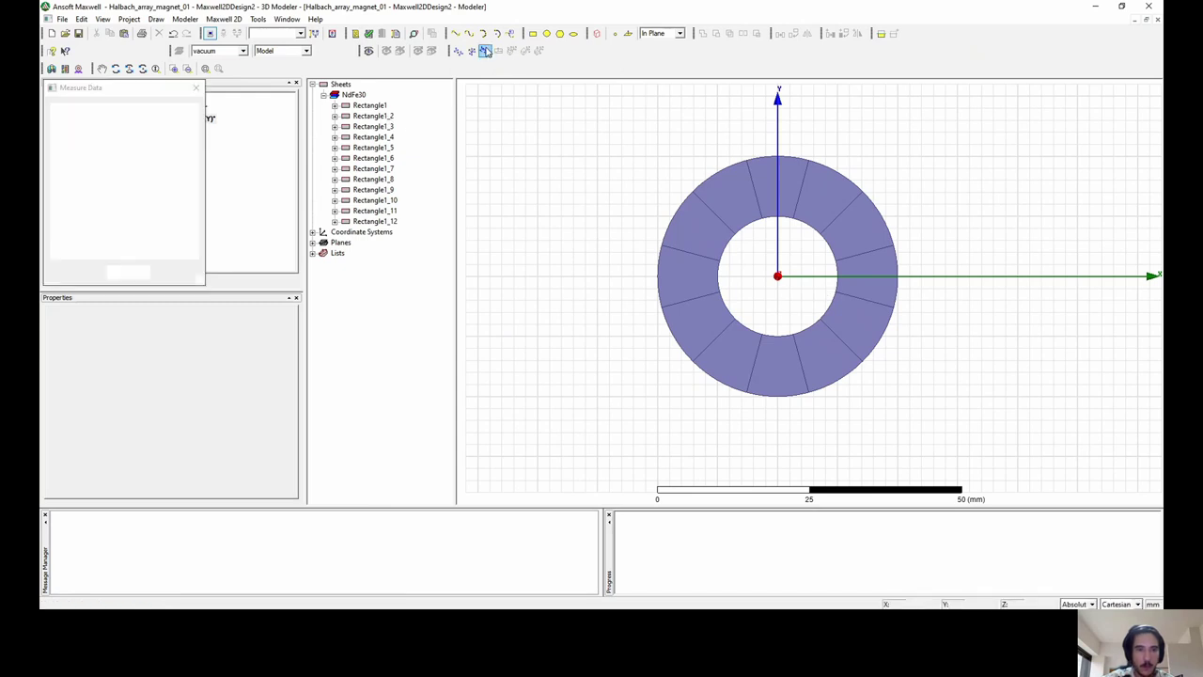
pyautogui.click(195, 87)
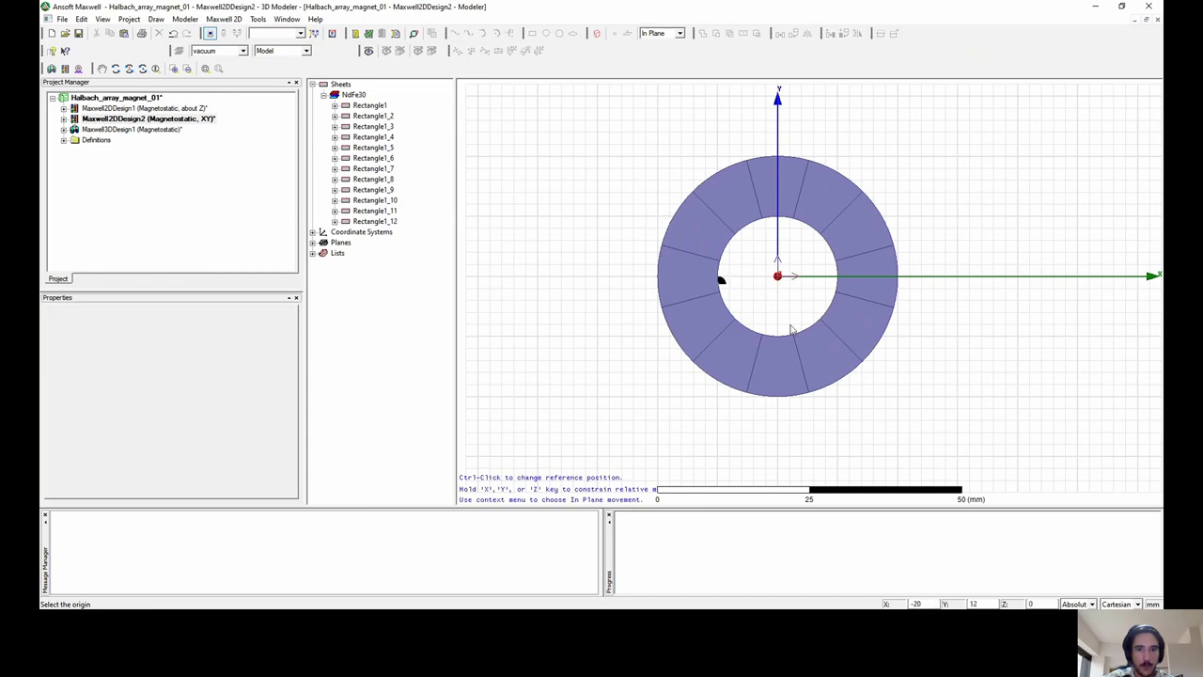
pyautogui.rightClick(754, 276)
pyautogui.click(778, 285)
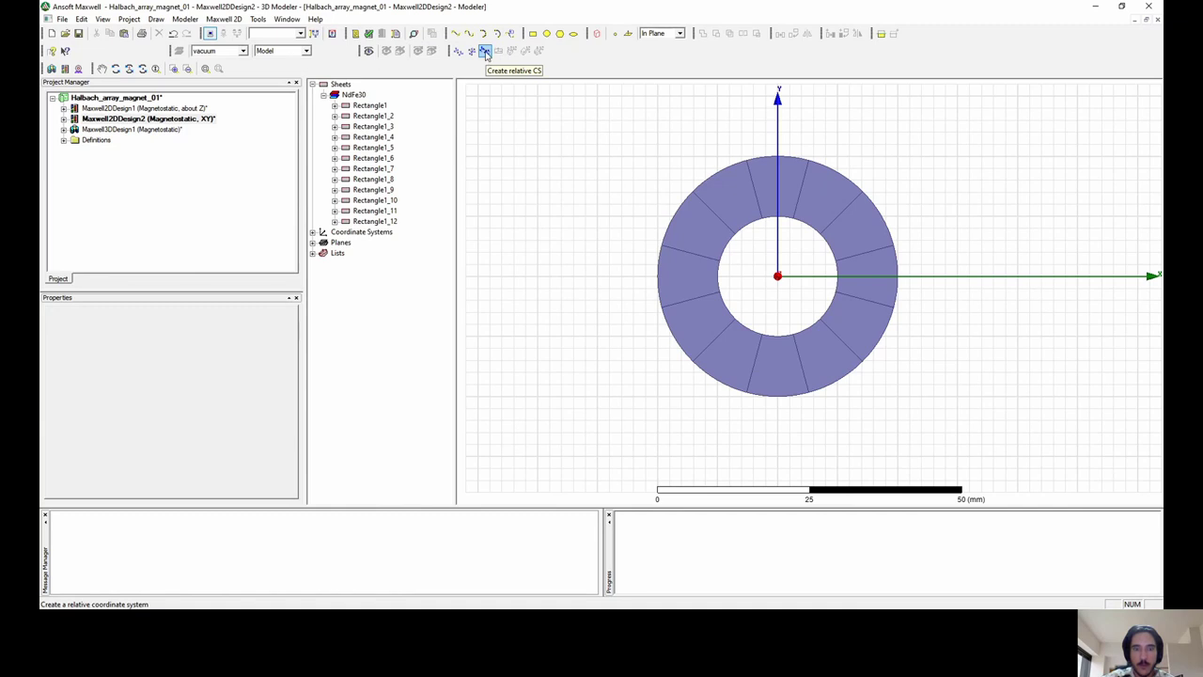
# Create relative coordinate systems at the ring center for Rectangle1 and Rectangle1_2, each with its X axis pointing through its segment's center.
pyautogui.click(485, 52)
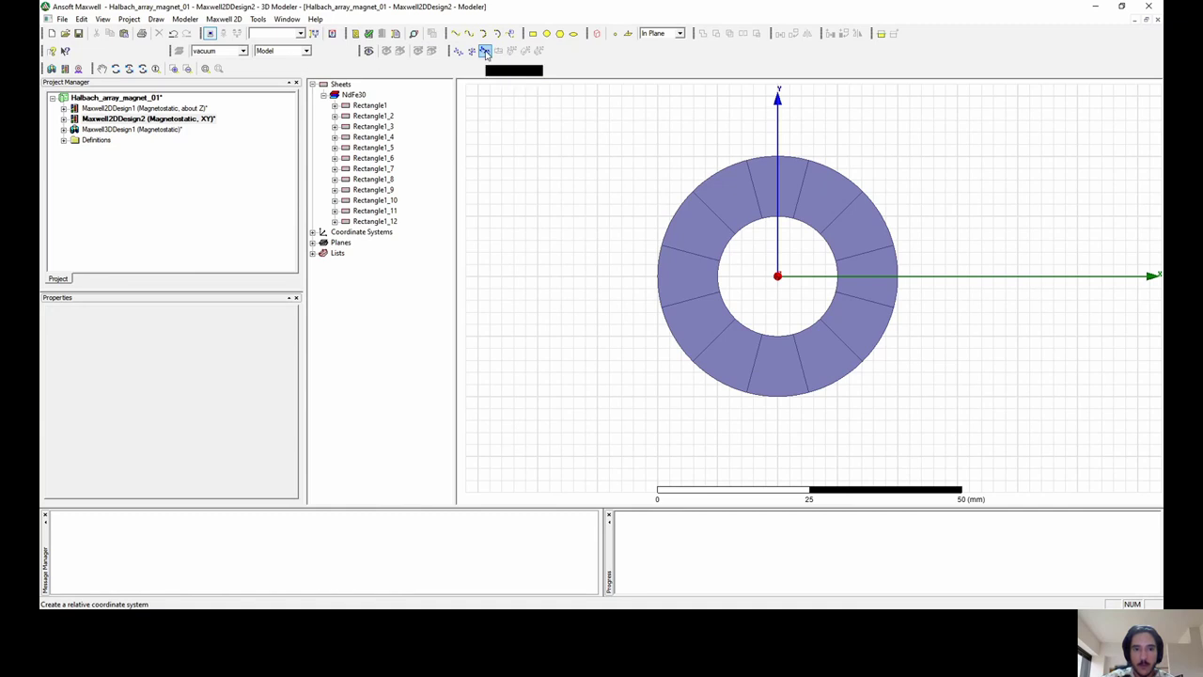
pyautogui.click(778, 277)
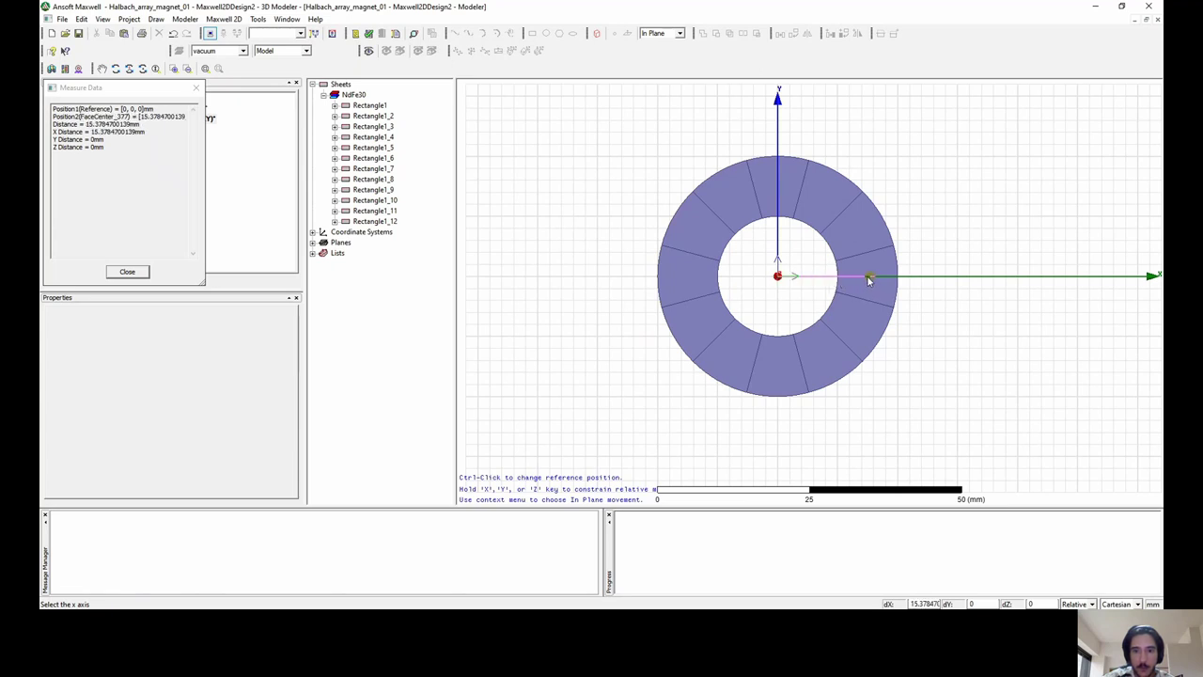
pyautogui.press('Escape')
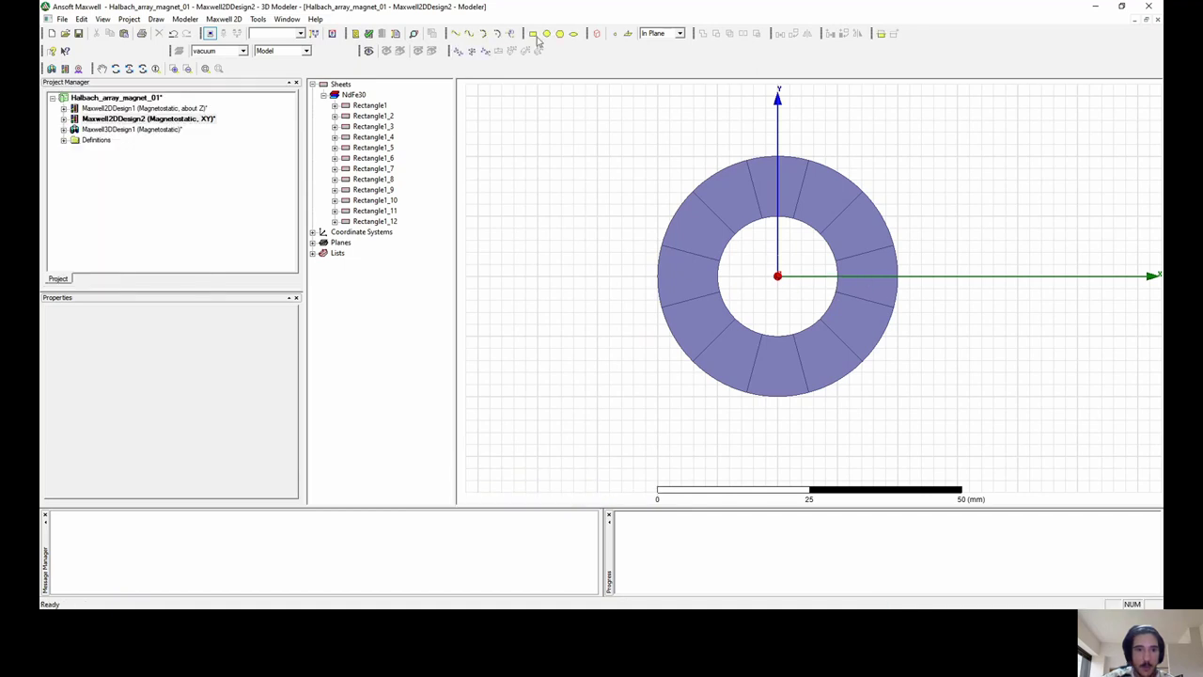
pyautogui.click(486, 52)
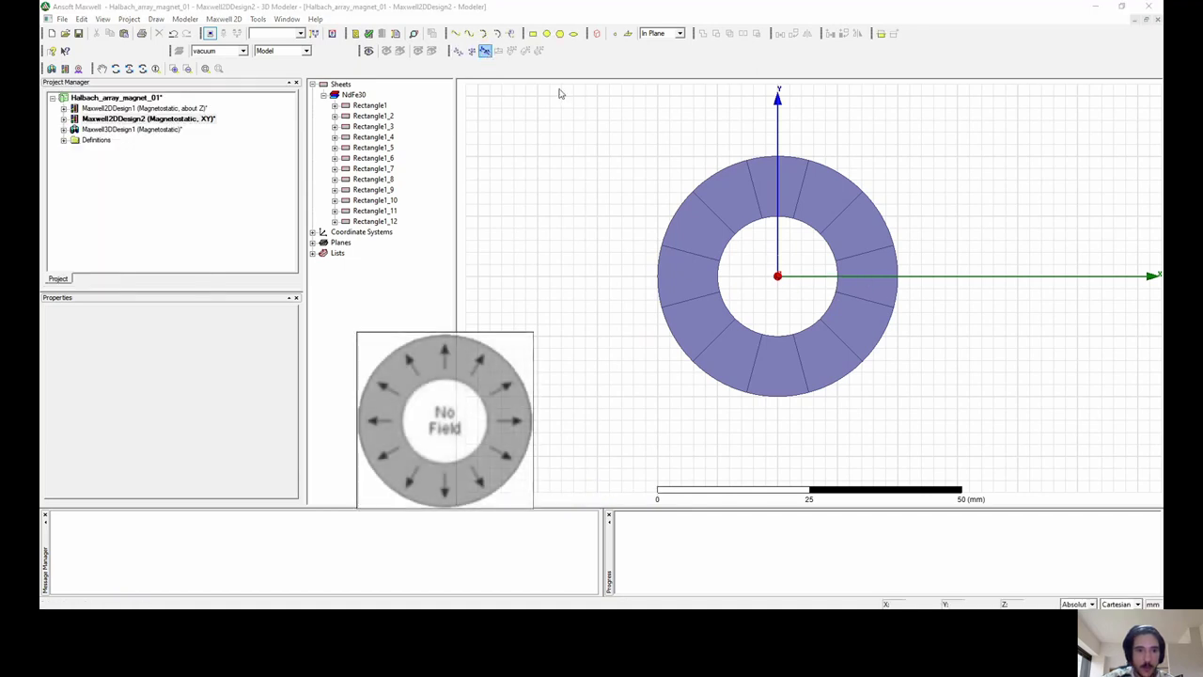
pyautogui.click(777, 275)
pyautogui.click(860, 235)
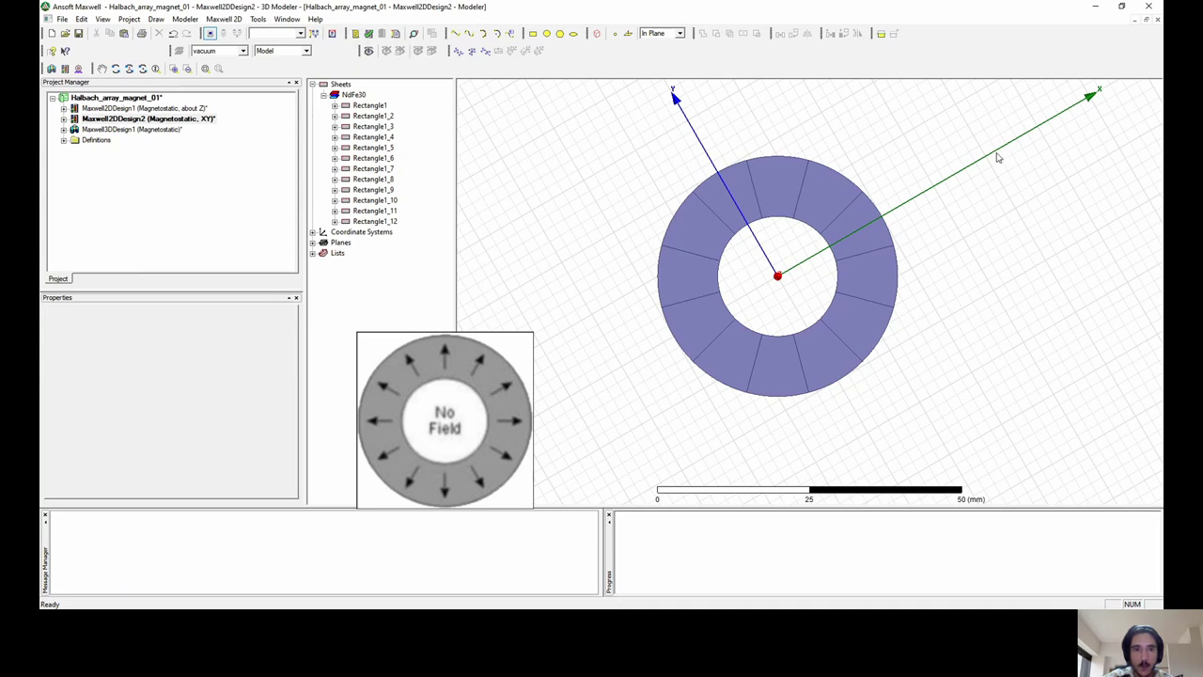
# Create relative coordinate systems at the ring center with radial X axes through Rectangle1_3, Rectangle1_4 and Rectangle1_5.
pyautogui.click(485, 50)
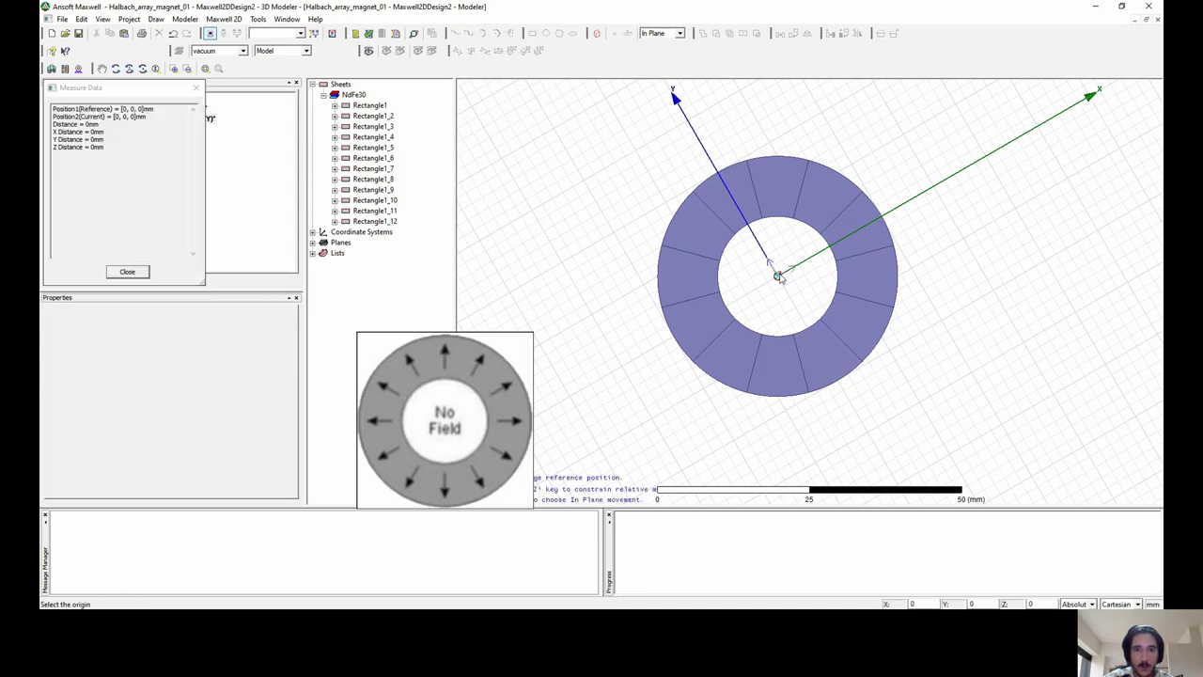
pyautogui.click(827, 192)
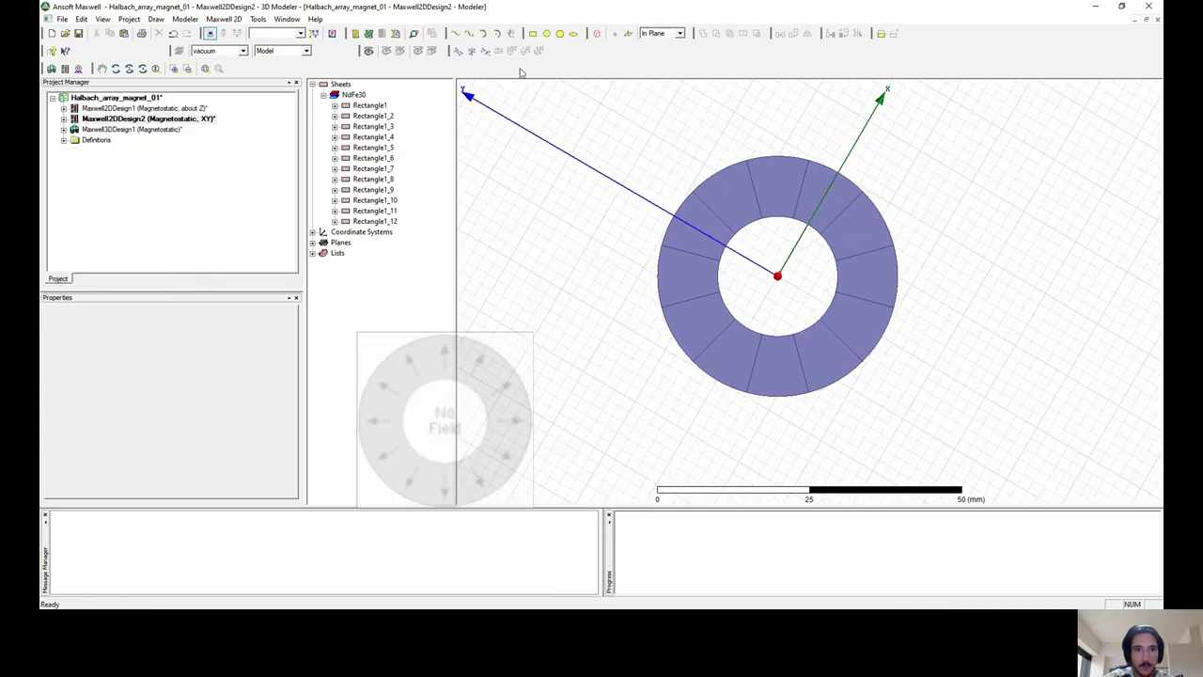
pyautogui.click(778, 276)
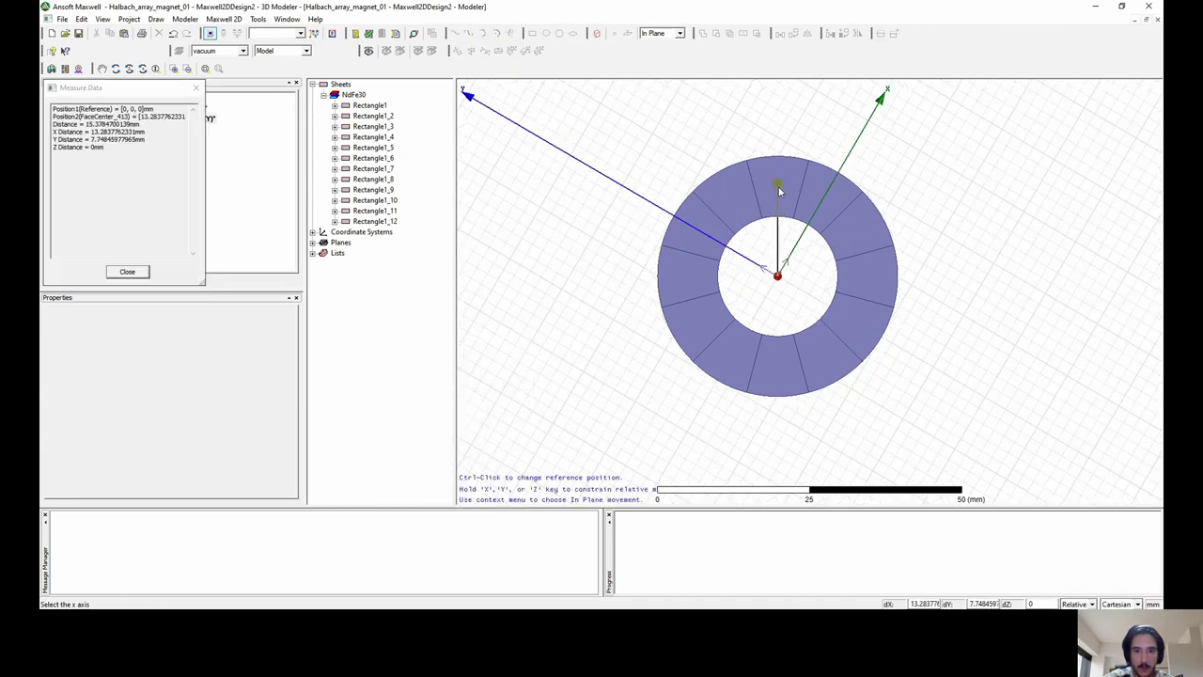
pyautogui.click(778, 189)
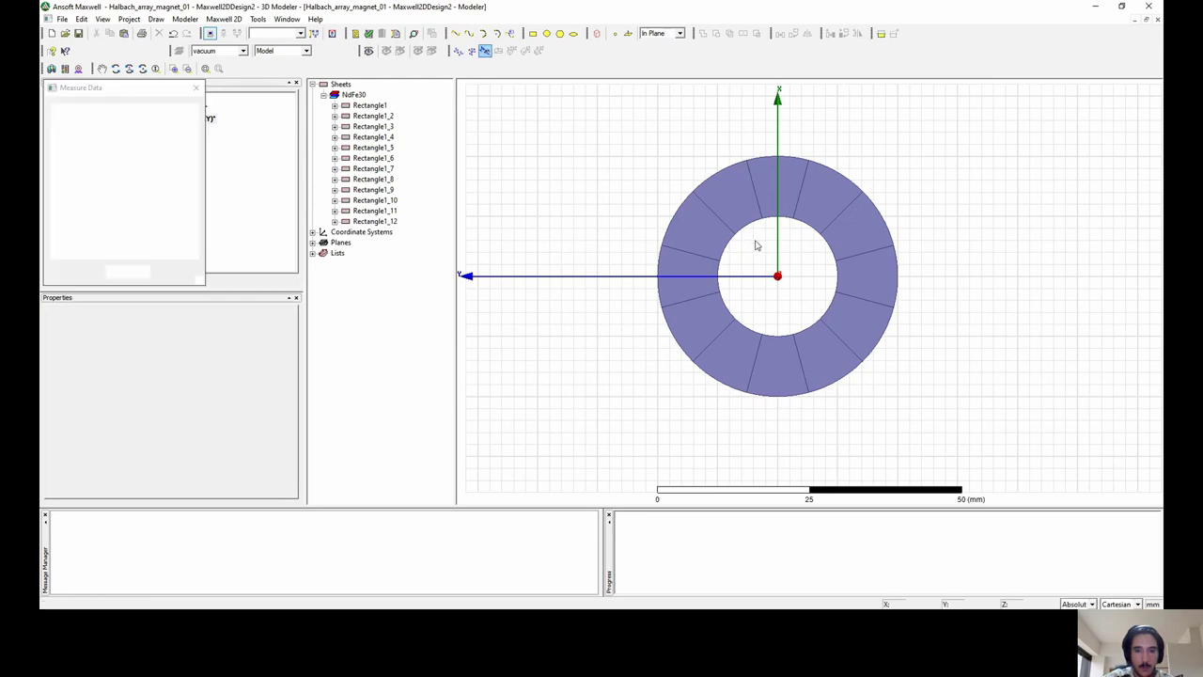
pyautogui.click(778, 276)
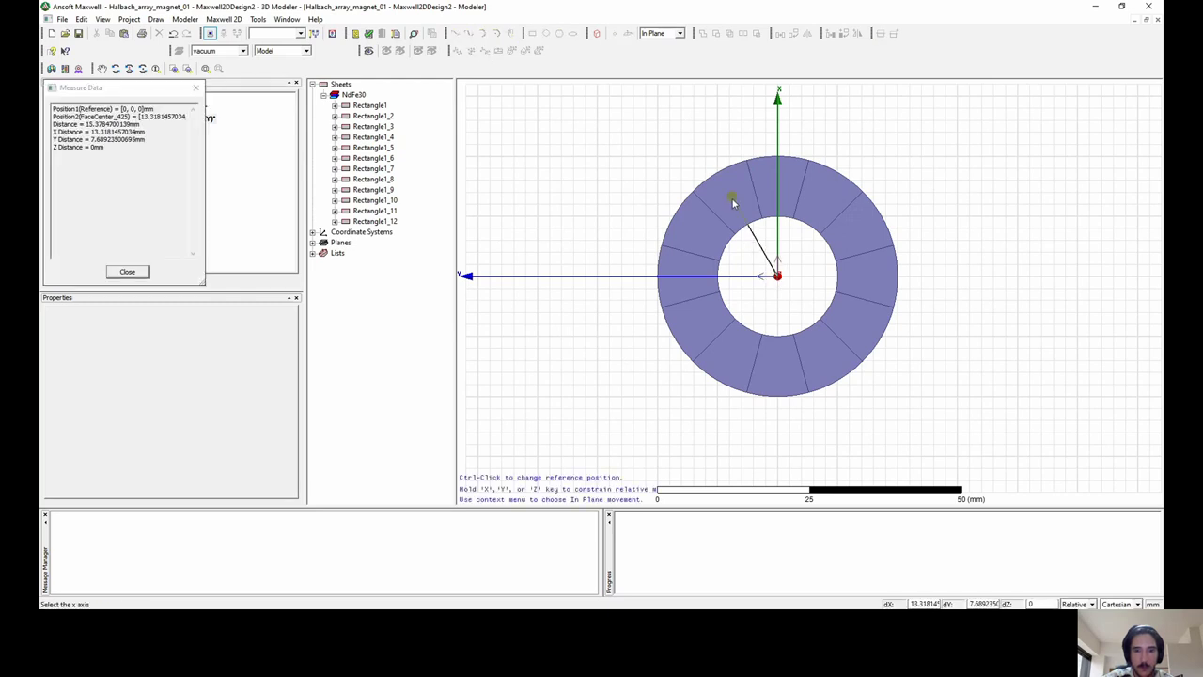
pyautogui.click(736, 201)
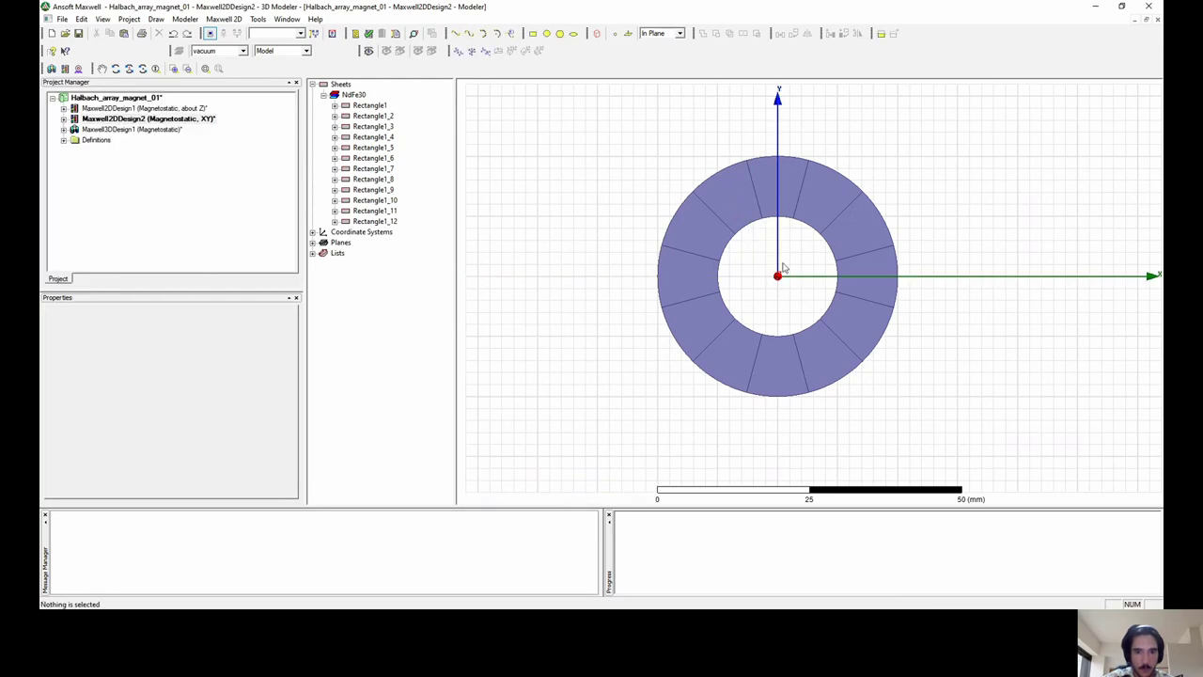
pyautogui.click(778, 277)
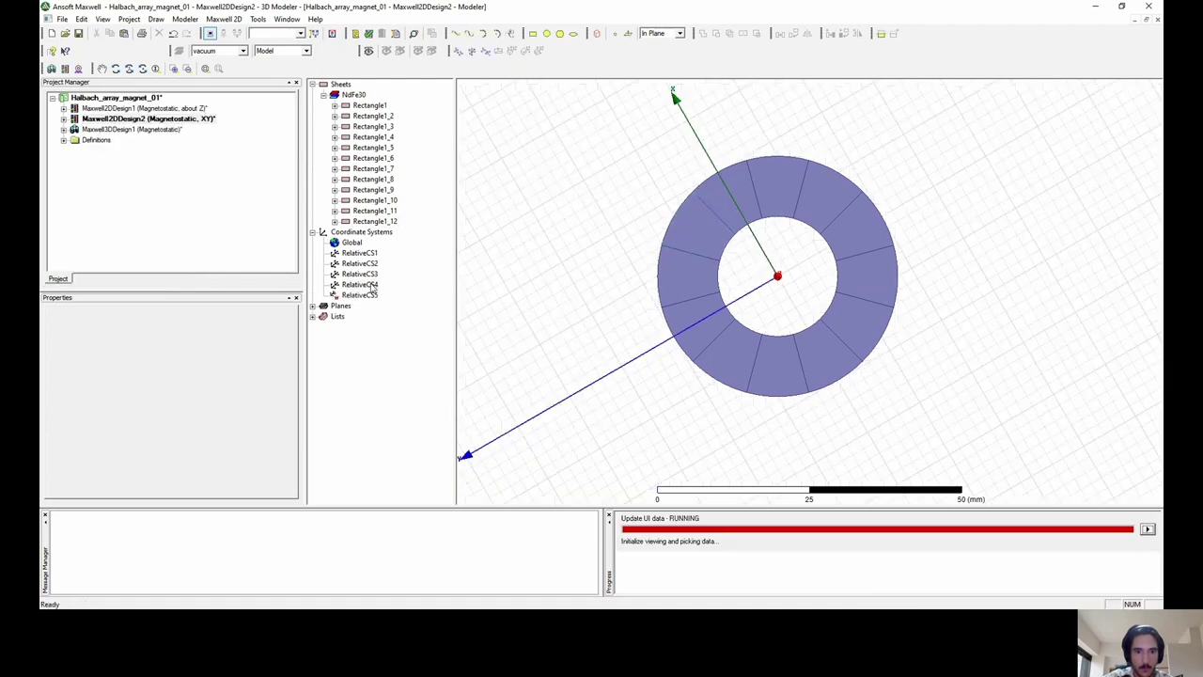
# Create the relative coordinate systems for Rectangle1_6 through Rectangle1_12, with origins at the ring center and X axes pointing outward through each segment.
pyautogui.click(705, 232)
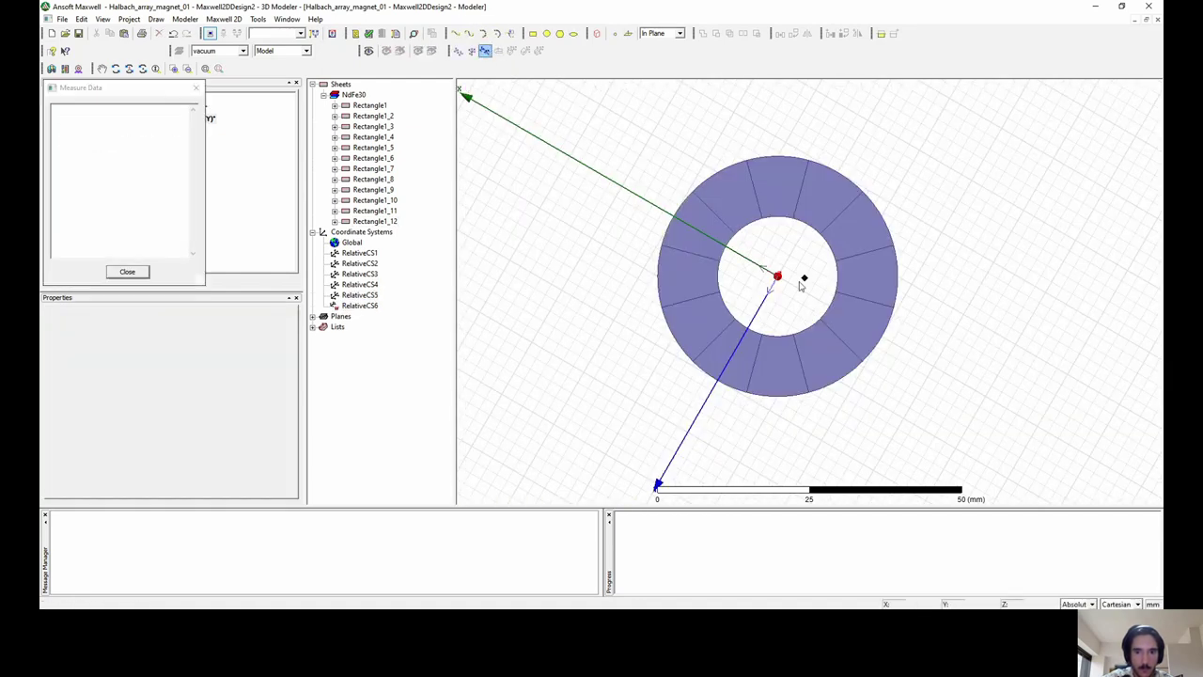
pyautogui.click(778, 276)
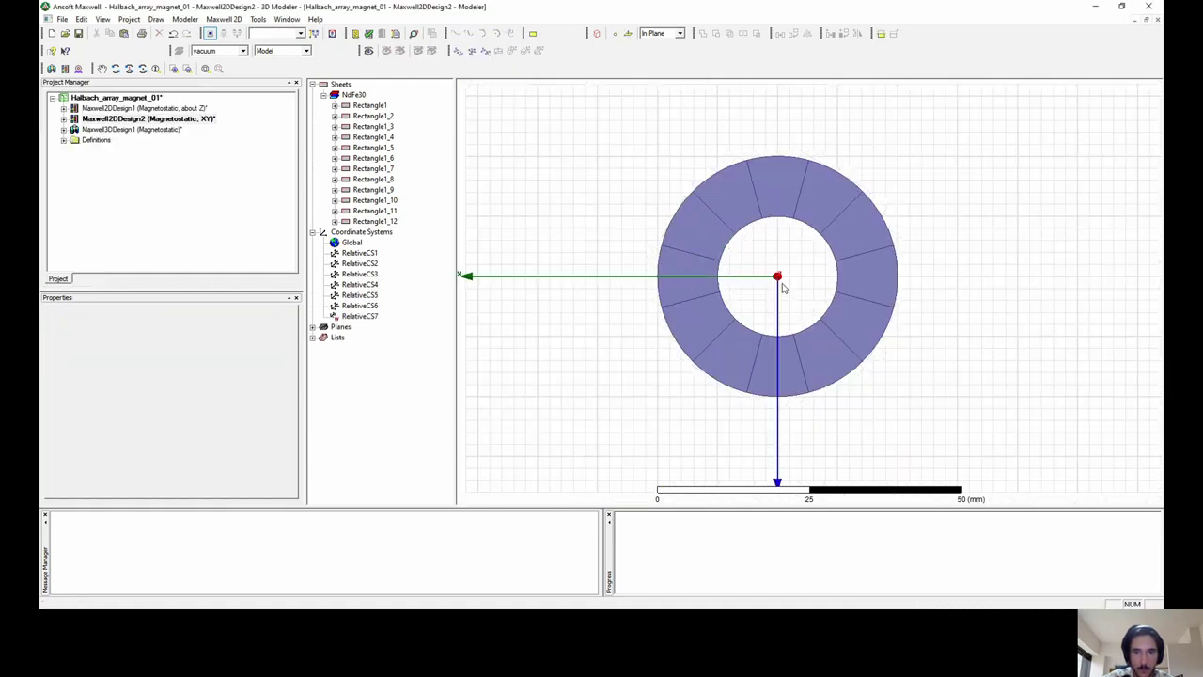
pyautogui.click(728, 340)
pyautogui.click(780, 340)
pyautogui.click(778, 278)
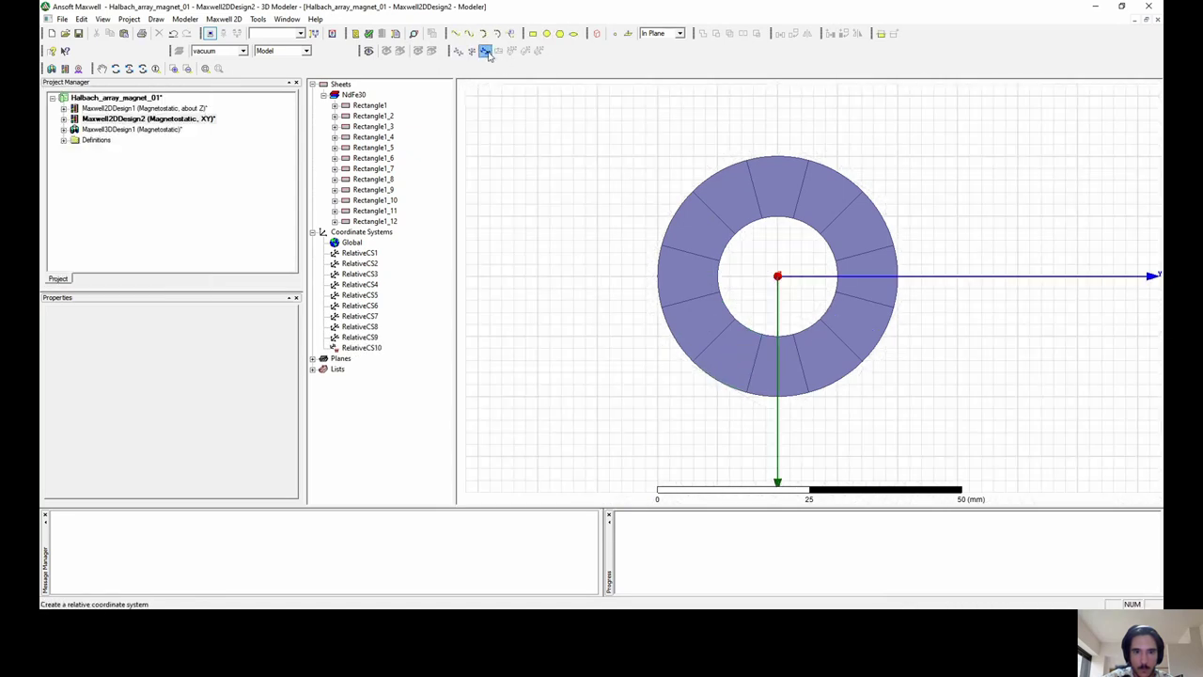
pyautogui.click(806, 348)
pyautogui.click(778, 278)
pyautogui.click(856, 324)
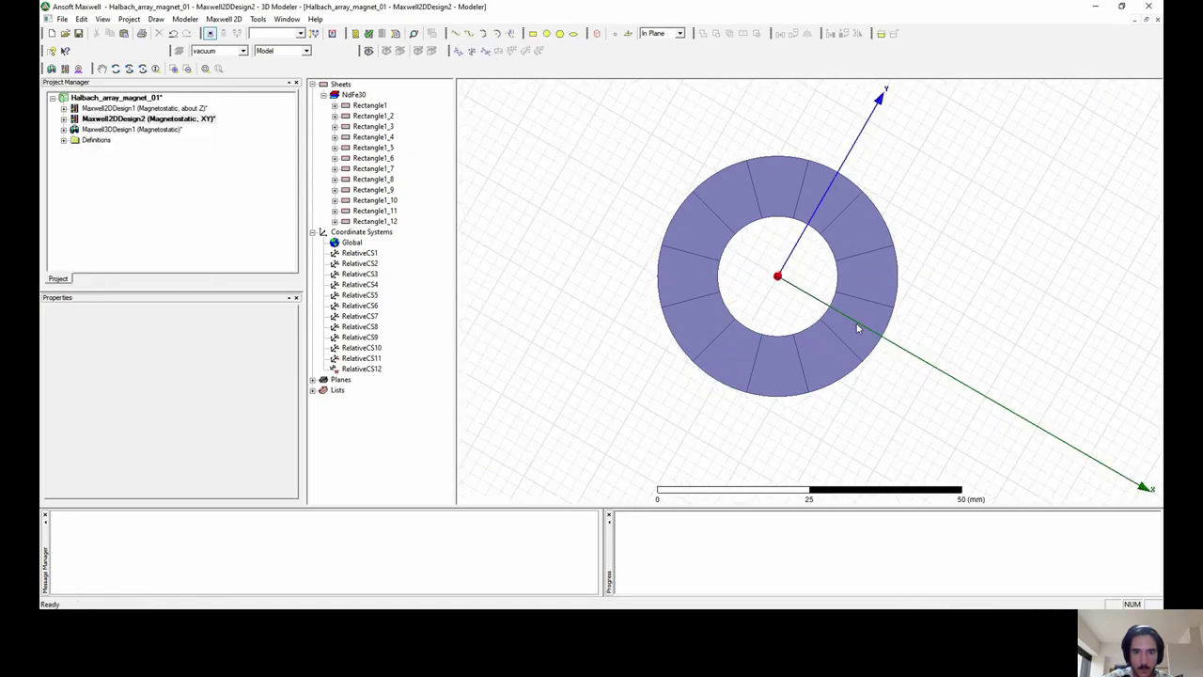
# Review the axis directions of RelativeCS1 through RelativeCS12 one by one, then return to RelativeCS1 as the working coordinate system.
pyautogui.click(362, 254)
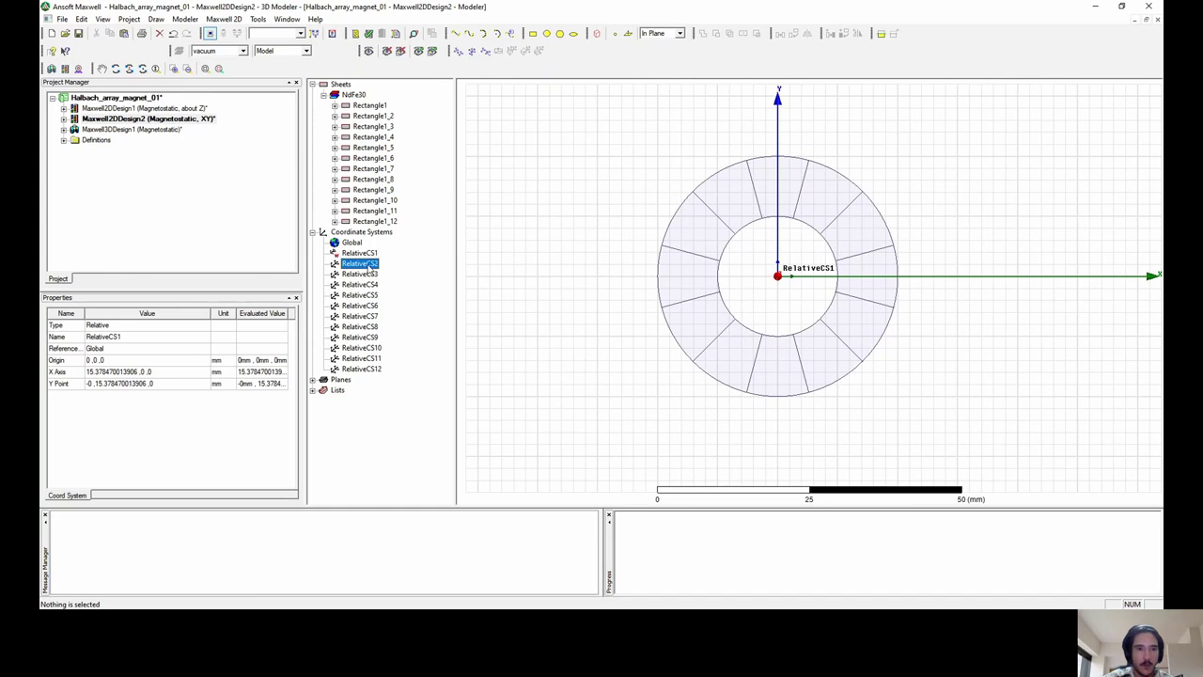
pyautogui.click(361, 264)
pyautogui.click(360, 273)
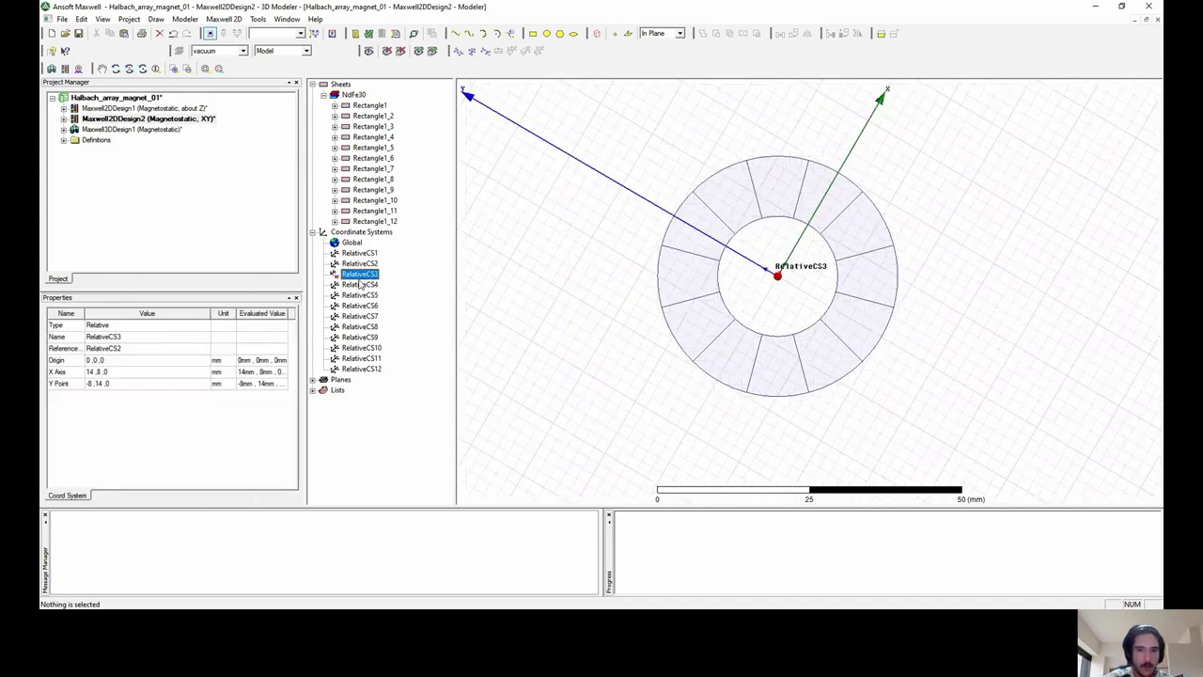
pyautogui.click(362, 285)
pyautogui.click(367, 296)
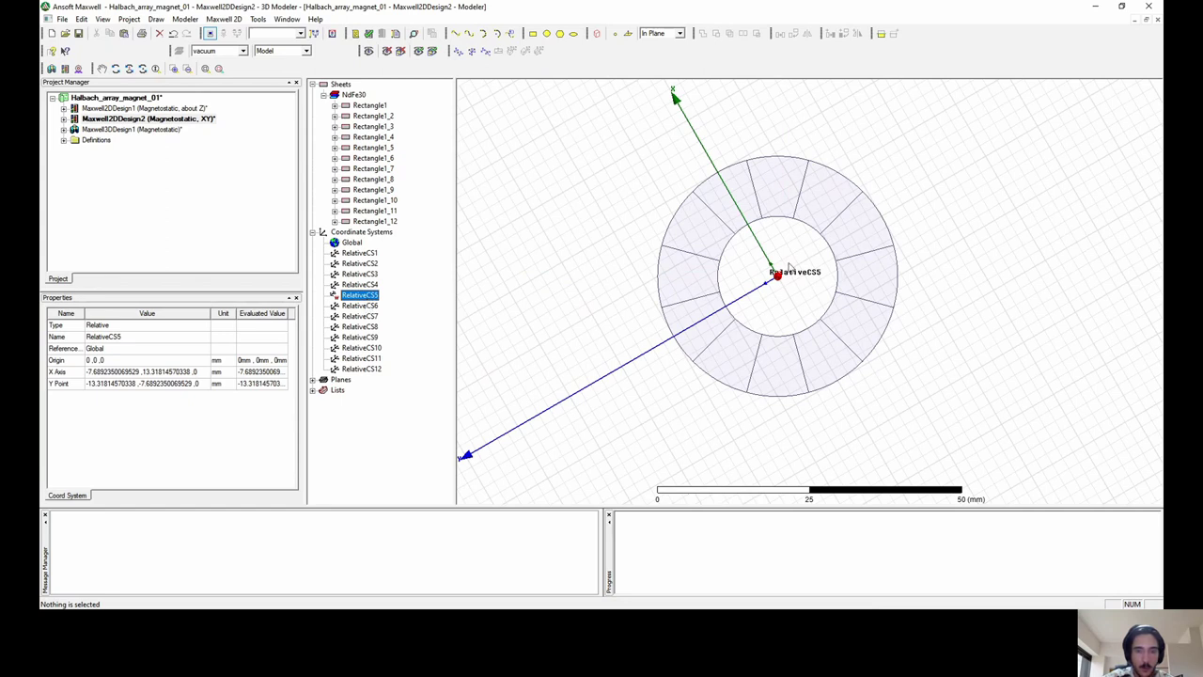
pyautogui.click(362, 306)
pyautogui.click(360, 316)
pyautogui.click(360, 326)
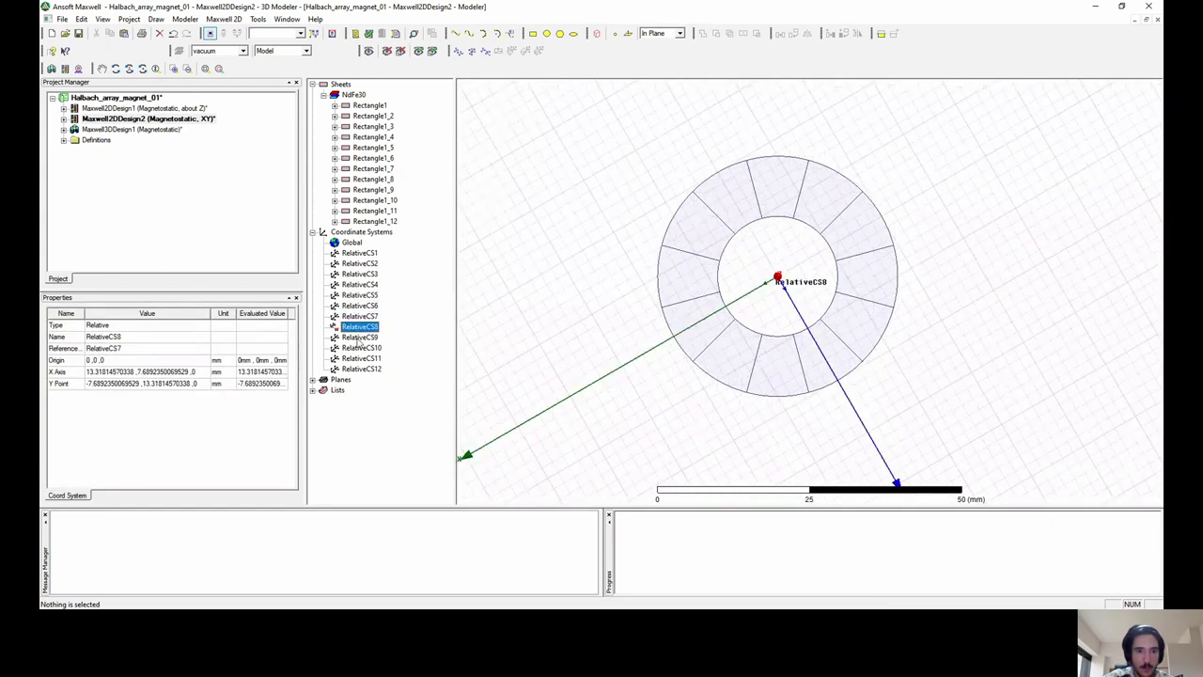
pyautogui.click(359, 336)
pyautogui.click(361, 347)
pyautogui.click(362, 358)
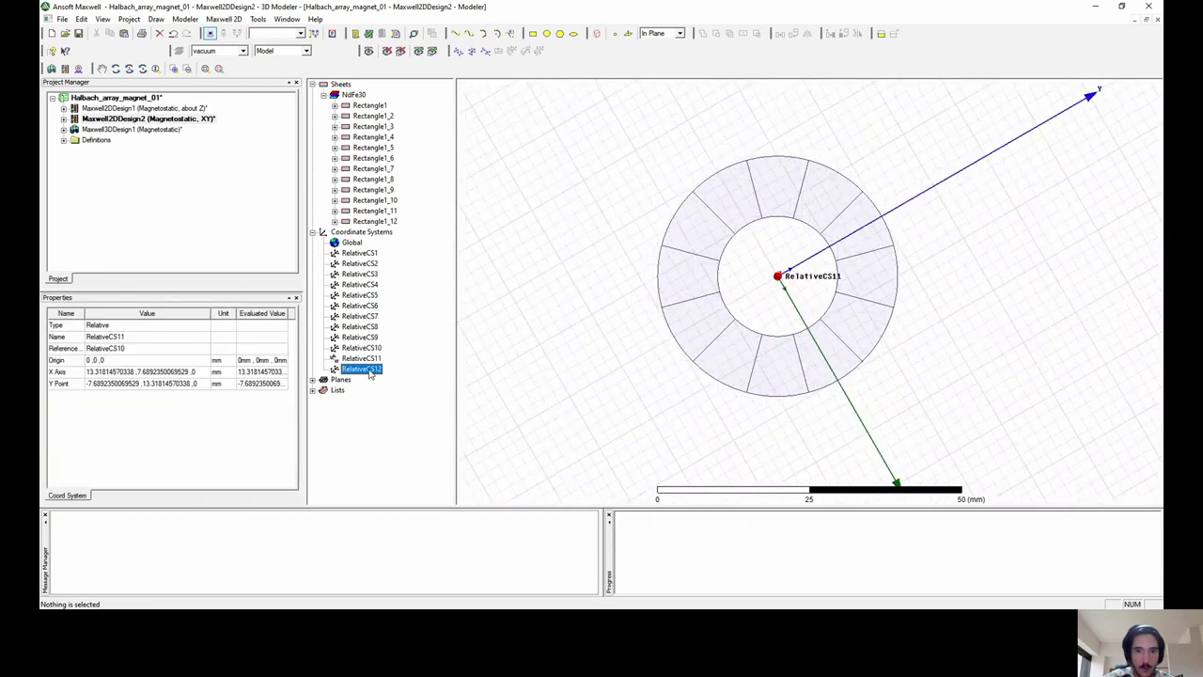
pyautogui.click(370, 369)
pyautogui.click(357, 256)
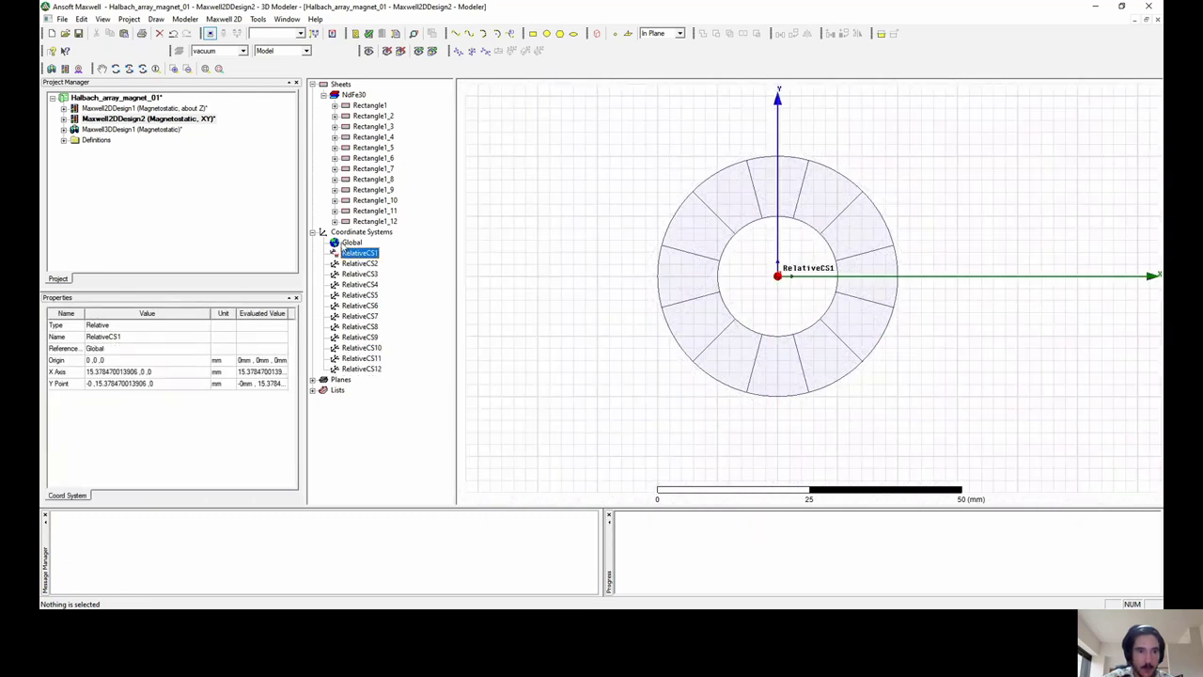
# Set the orientation of Rectangle1 to RelativeCS1 and of Rectangle1_2 to RelativeCS2.
pyautogui.click(362, 106)
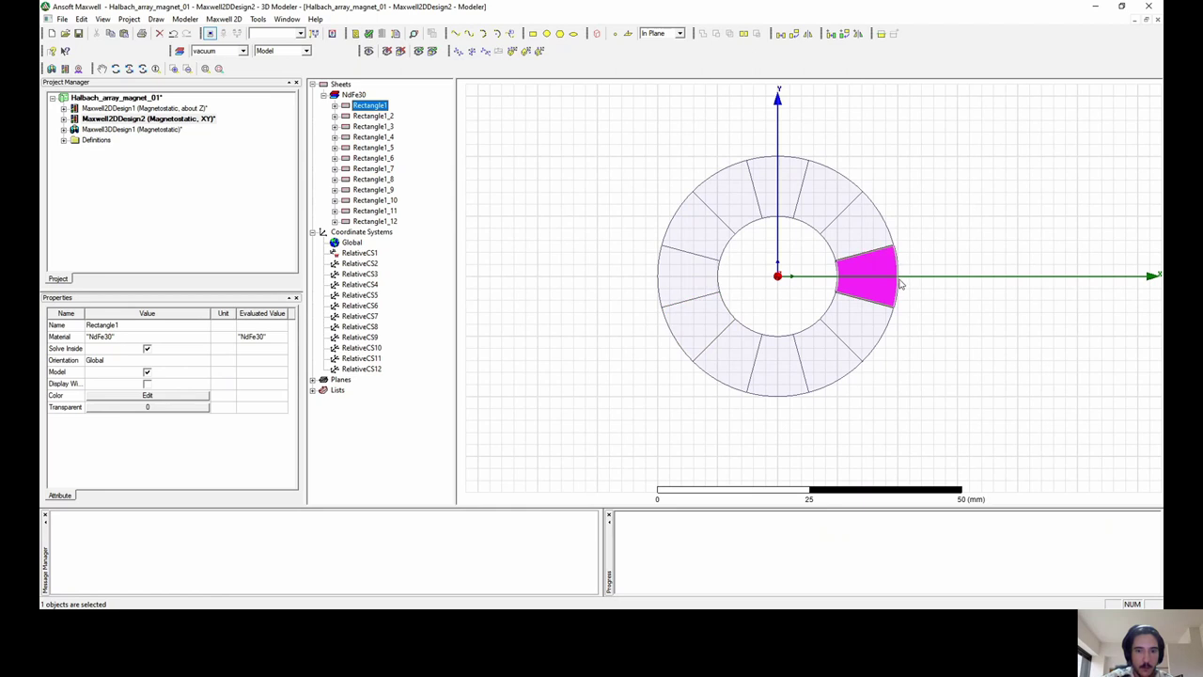
pyautogui.click(103, 361)
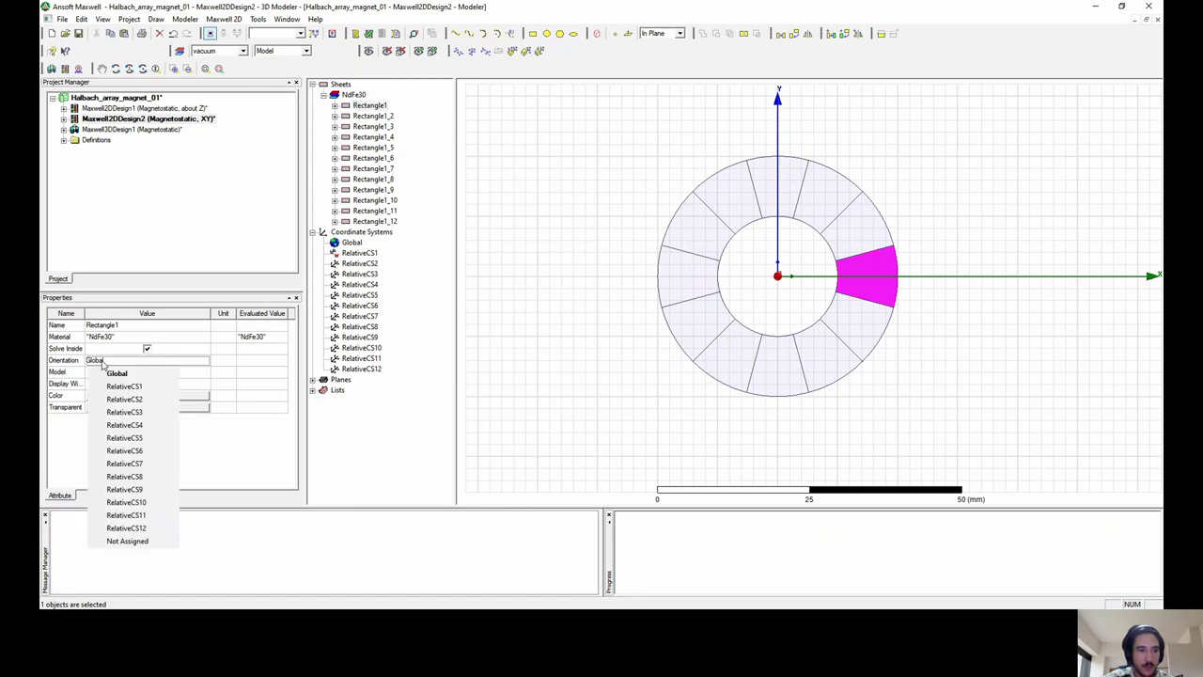
pyautogui.click(124, 386)
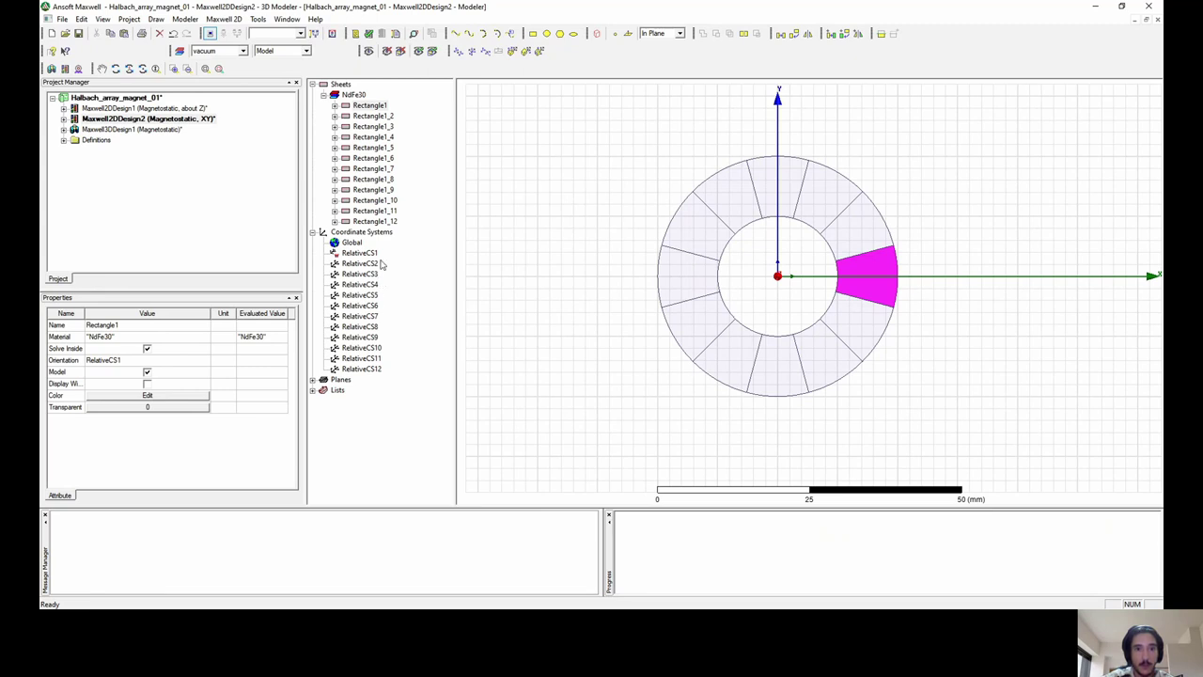
pyautogui.click(870, 230)
pyautogui.click(121, 362)
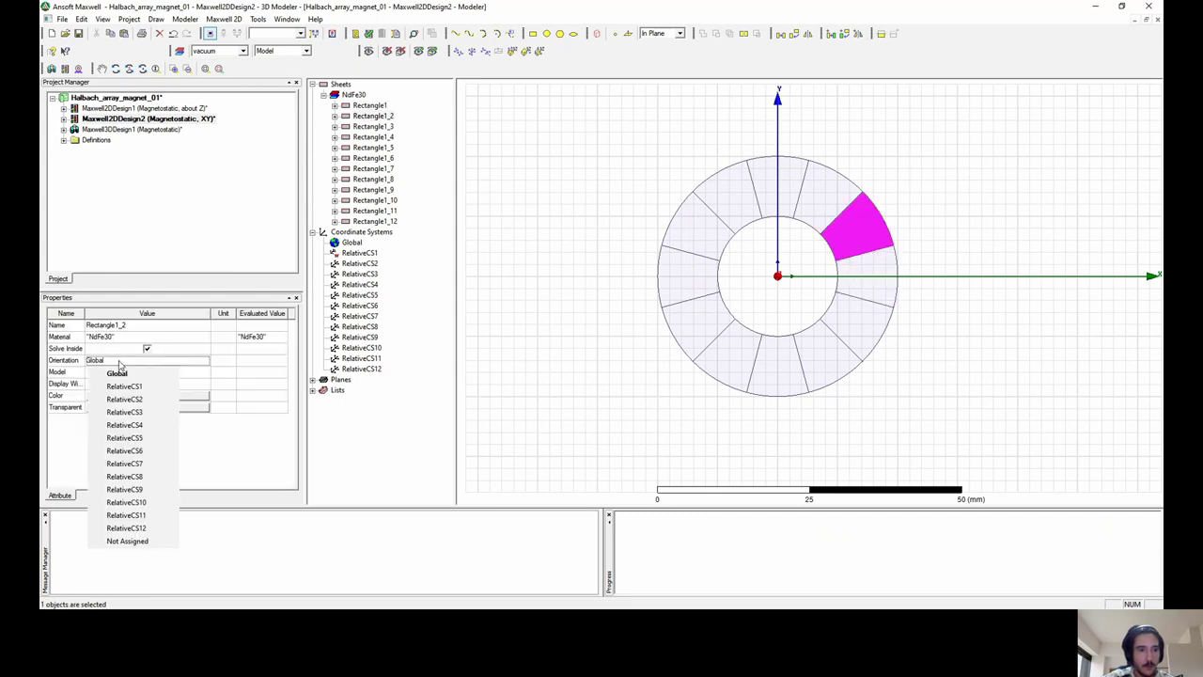
pyautogui.click(152, 403)
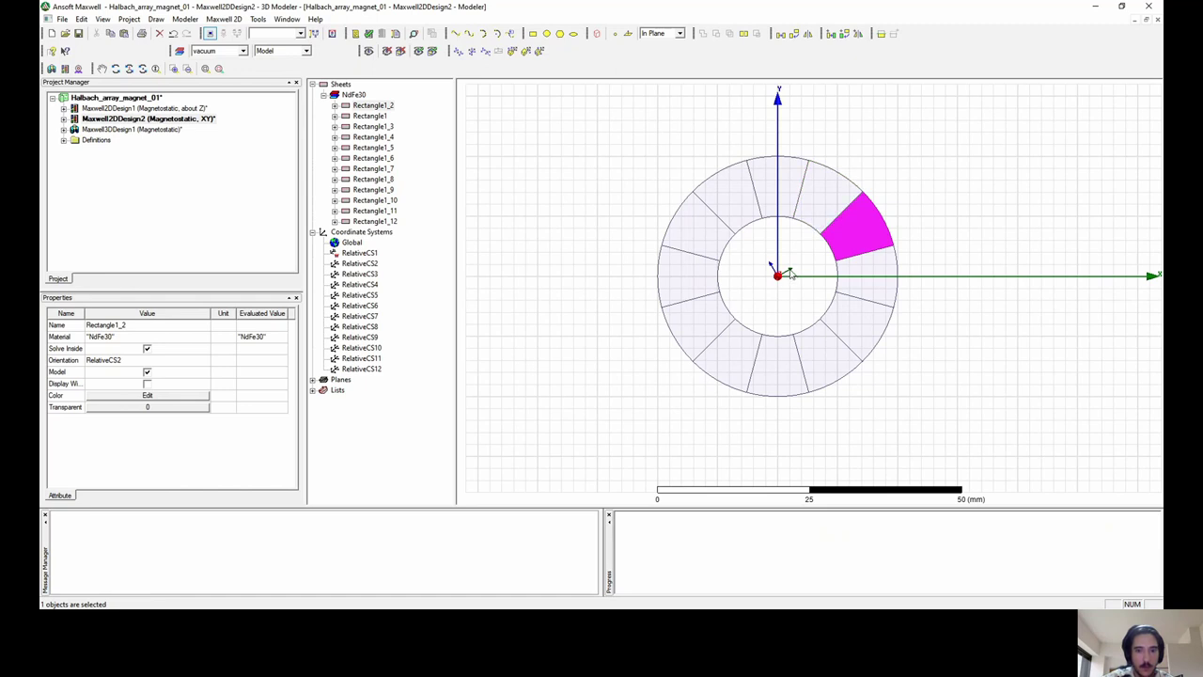
# Set the orientations of Rectangle1_3, Rectangle1_4 and Rectangle1_5 to RelativeCS3, RelativeCS4 and RelativeCS5 respectively.
pyautogui.scroll(8, 792, 269)
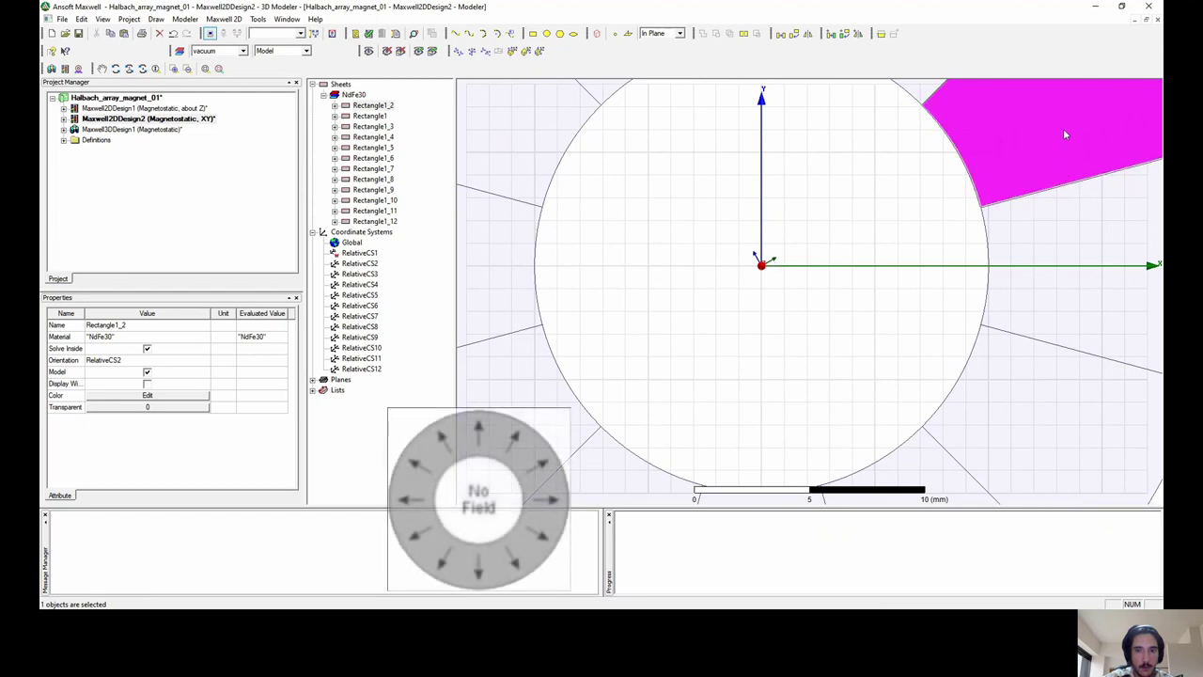
pyautogui.scroll(-8, 945, 188)
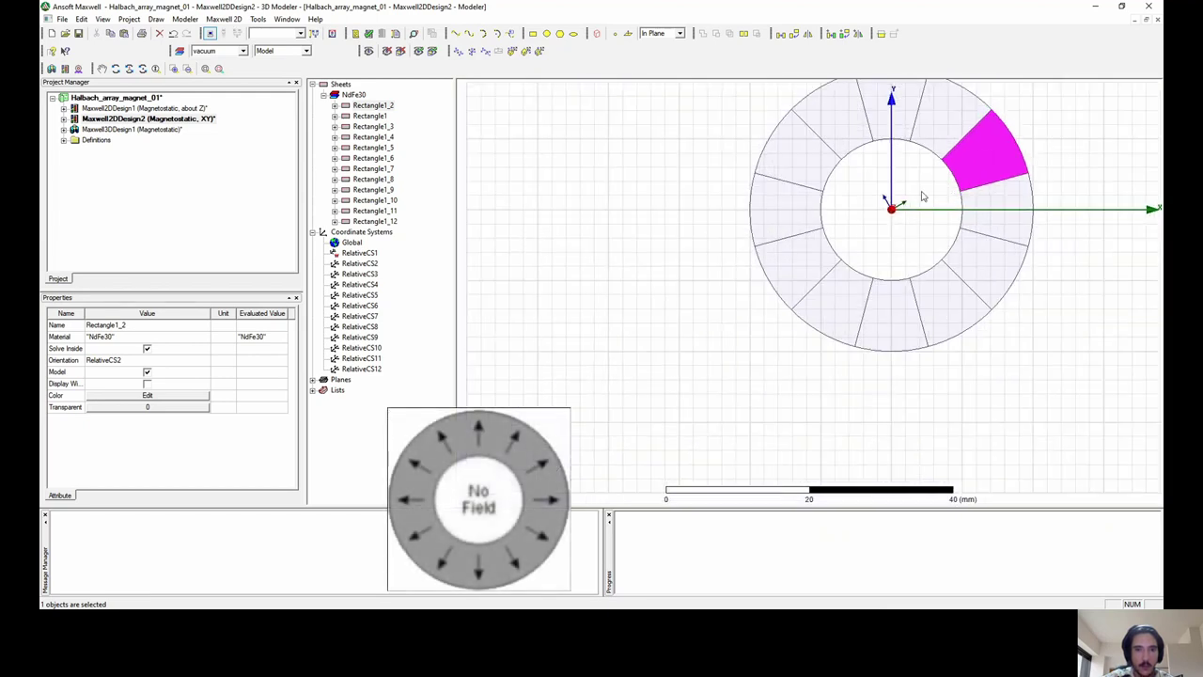
pyautogui.click(101, 69)
pyautogui.moveTo(641, 207); pyautogui.dragTo(510, 305)
pyautogui.scroll(1, 701, 301)
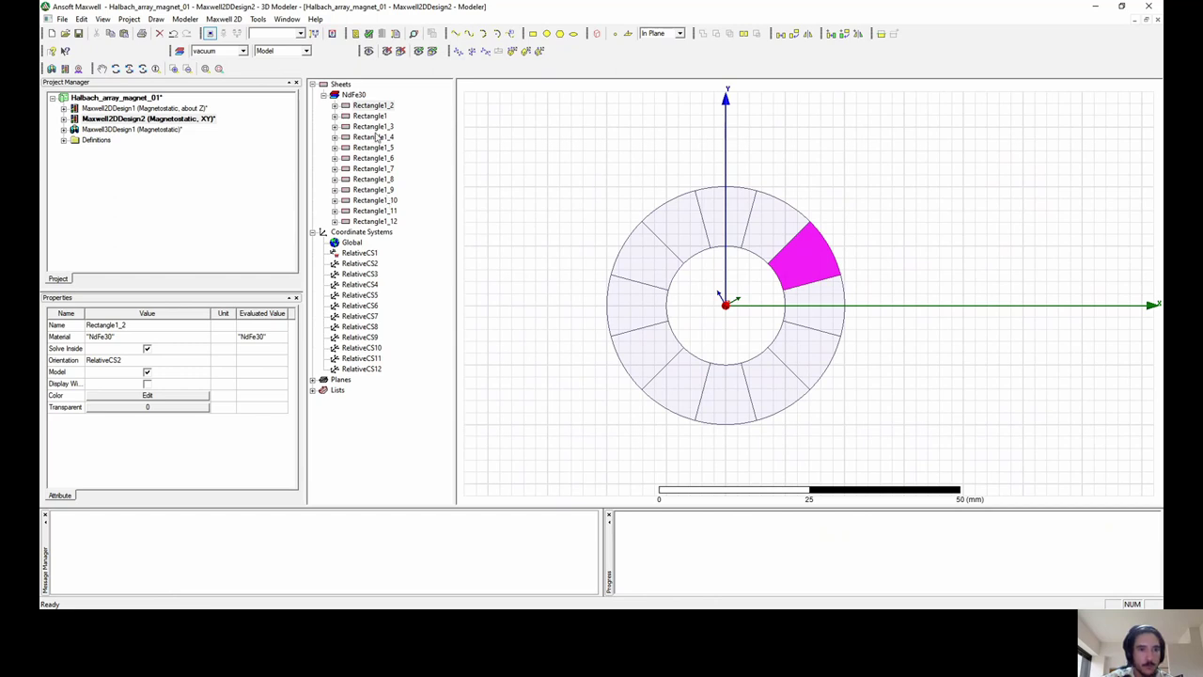
pyautogui.click(766, 223)
pyautogui.click(150, 360)
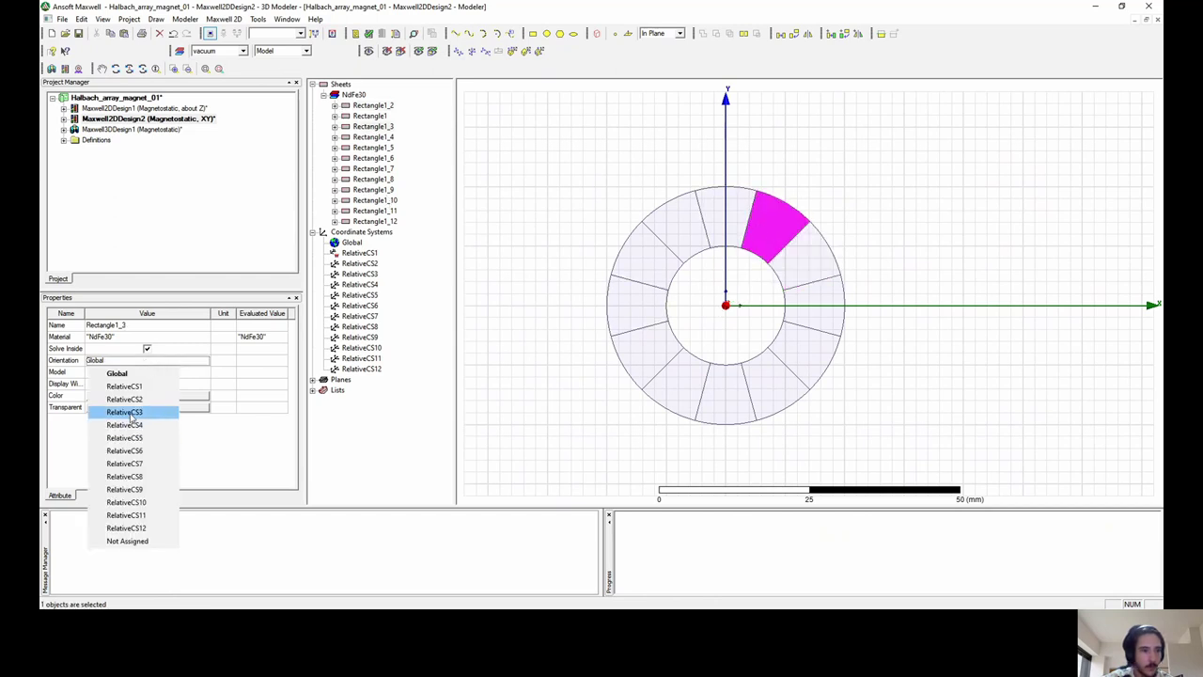
pyautogui.click(111, 373)
pyautogui.click(111, 364)
pyautogui.click(117, 395)
pyautogui.click(111, 364)
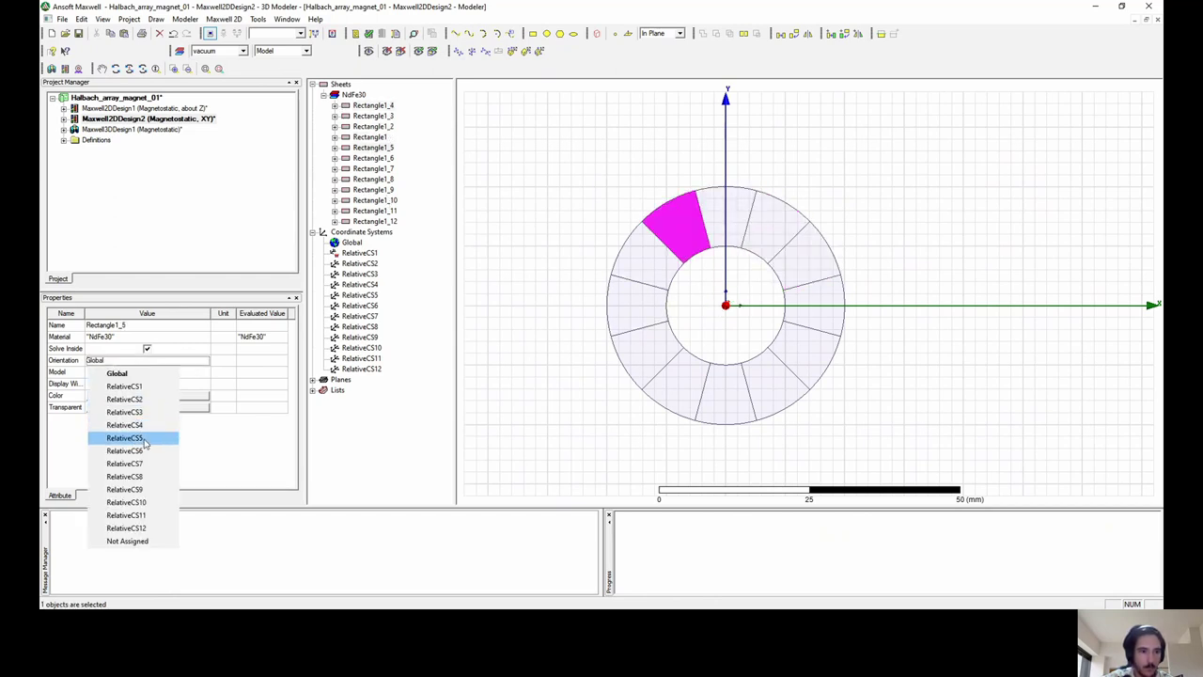
pyautogui.click(118, 432)
# Assign RelativeCS6, RelativeCS7 and RelativeCS8 as the orientations of Rectangle1_6, Rectangle1_7 and Rectangle1_8 respectively.
pyautogui.click(109, 363)
pyautogui.click(118, 445)
pyautogui.click(623, 303)
pyautogui.click(111, 364)
pyautogui.click(118, 459)
pyautogui.click(645, 356)
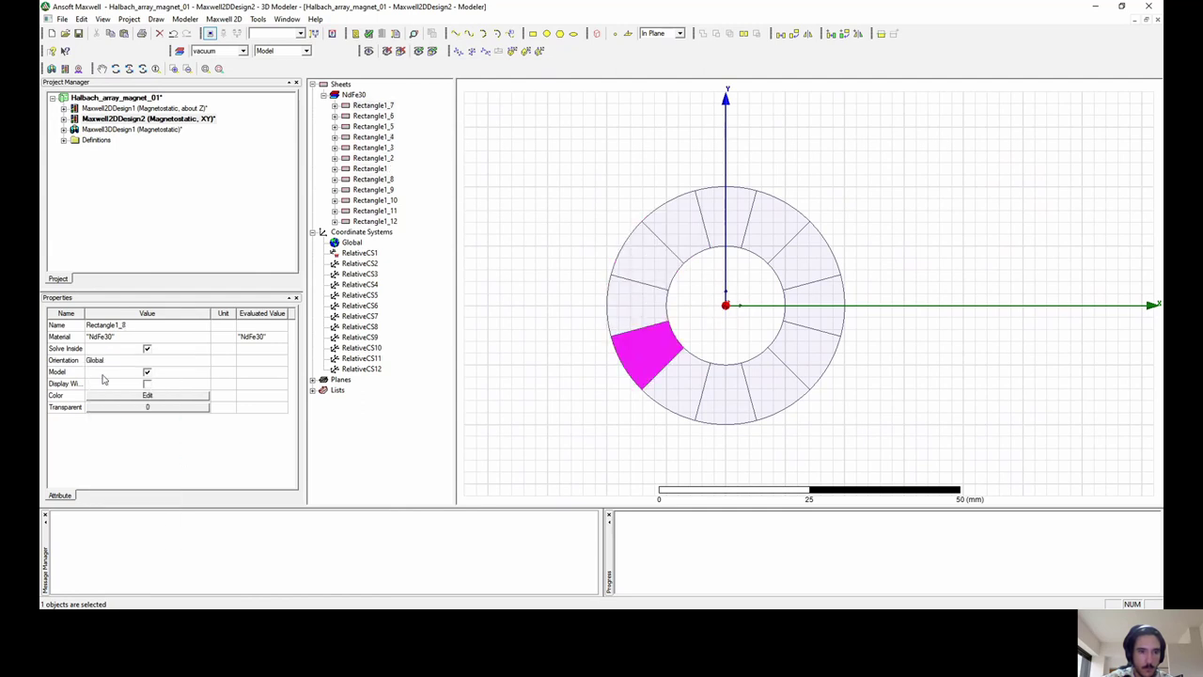
pyautogui.click(111, 364)
pyautogui.click(117, 470)
# Set the orientation of Rectangle1_9 to RelativeCS9 and of Rectangle1_10 to RelativeCS10.
pyautogui.click(681, 413)
pyautogui.click(111, 364)
pyautogui.click(117, 488)
pyautogui.click(111, 364)
pyautogui.click(117, 488)
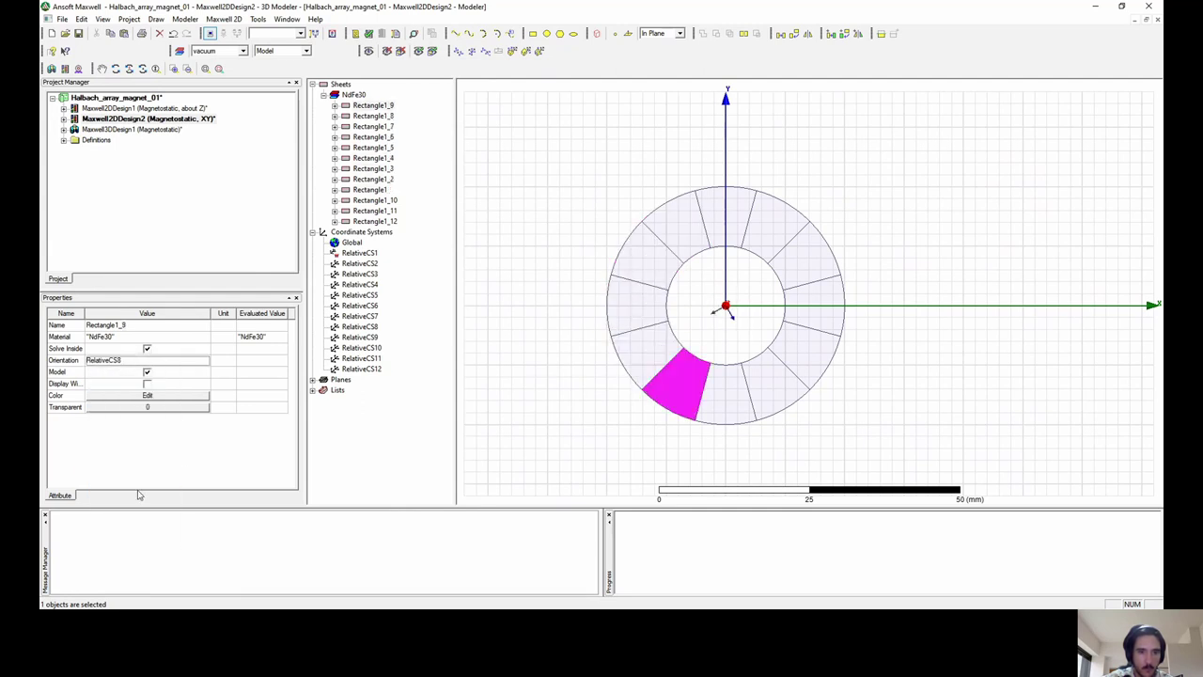
pyautogui.click(725, 395)
pyautogui.click(107, 364)
pyautogui.click(126, 502)
# Set the orientations of Rectangle1_11 and Rectangle1_12 to RelativeCS11 and RelativeCS12, and make Global the working coordinate system.
pyautogui.click(778, 383)
pyautogui.click(111, 364)
pyautogui.click(126, 515)
pyautogui.click(803, 352)
pyautogui.click(111, 364)
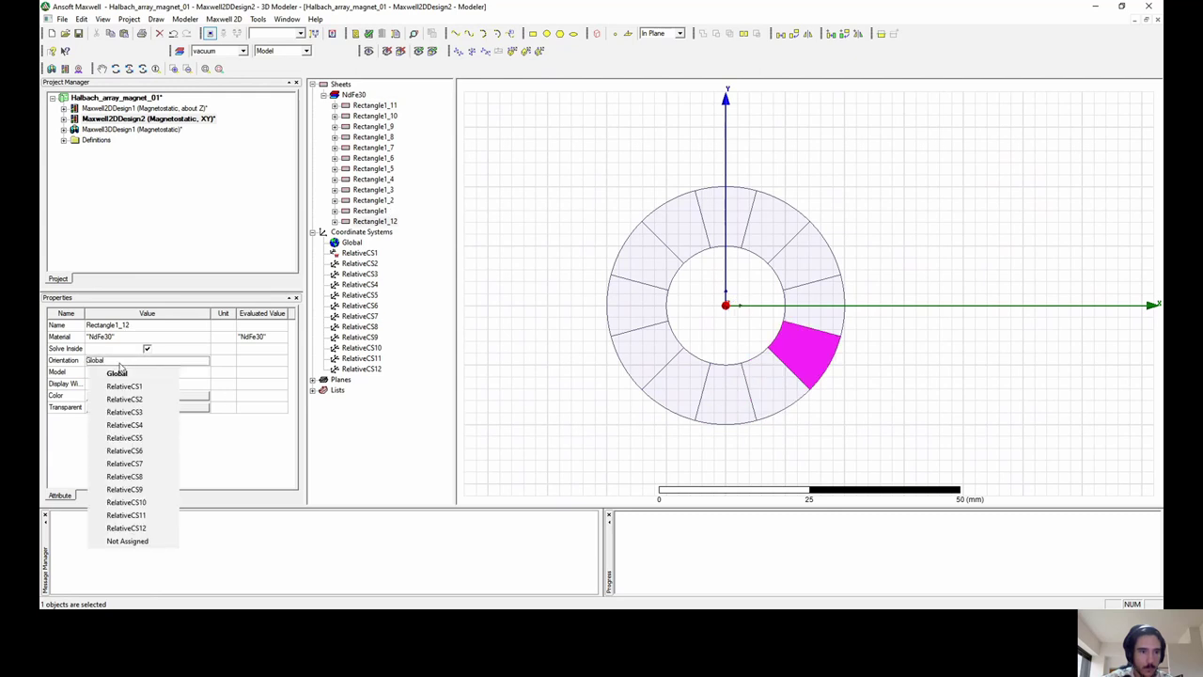
pyautogui.click(126, 527)
pyautogui.click(349, 243)
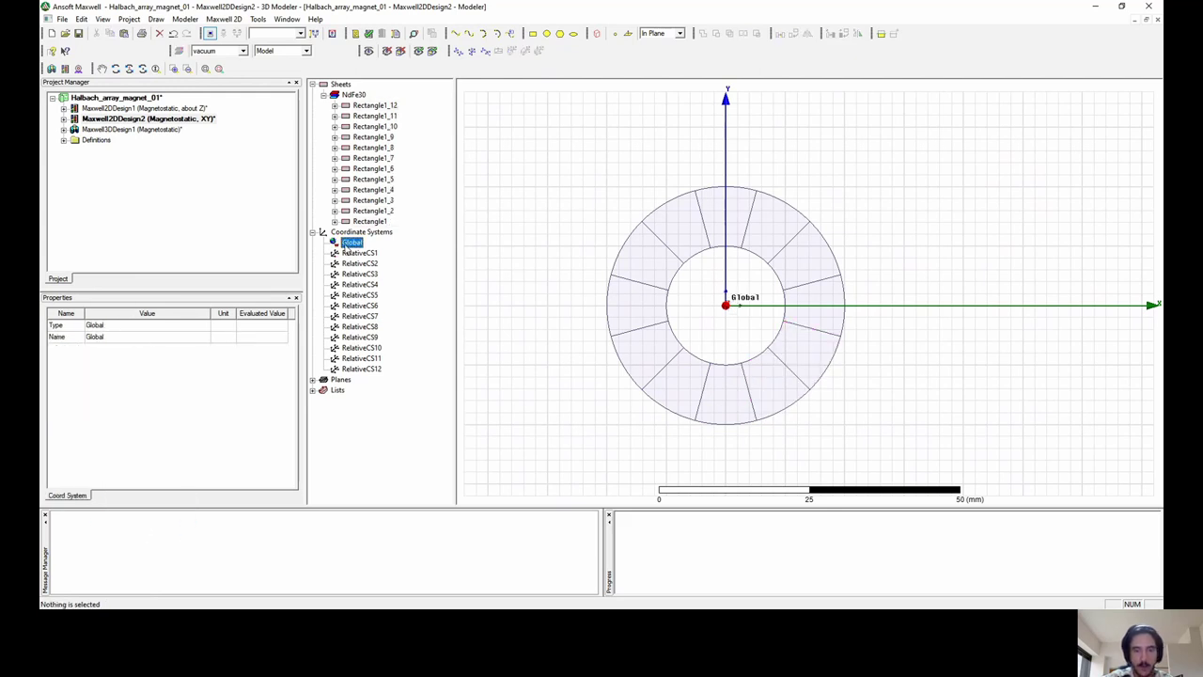
# Check the orientation assigned to each ring segment in turn, going counterclockwise from Rectangle1_2 around to Rectangle1.
pyautogui.click(801, 260)
pyautogui.click(766, 228)
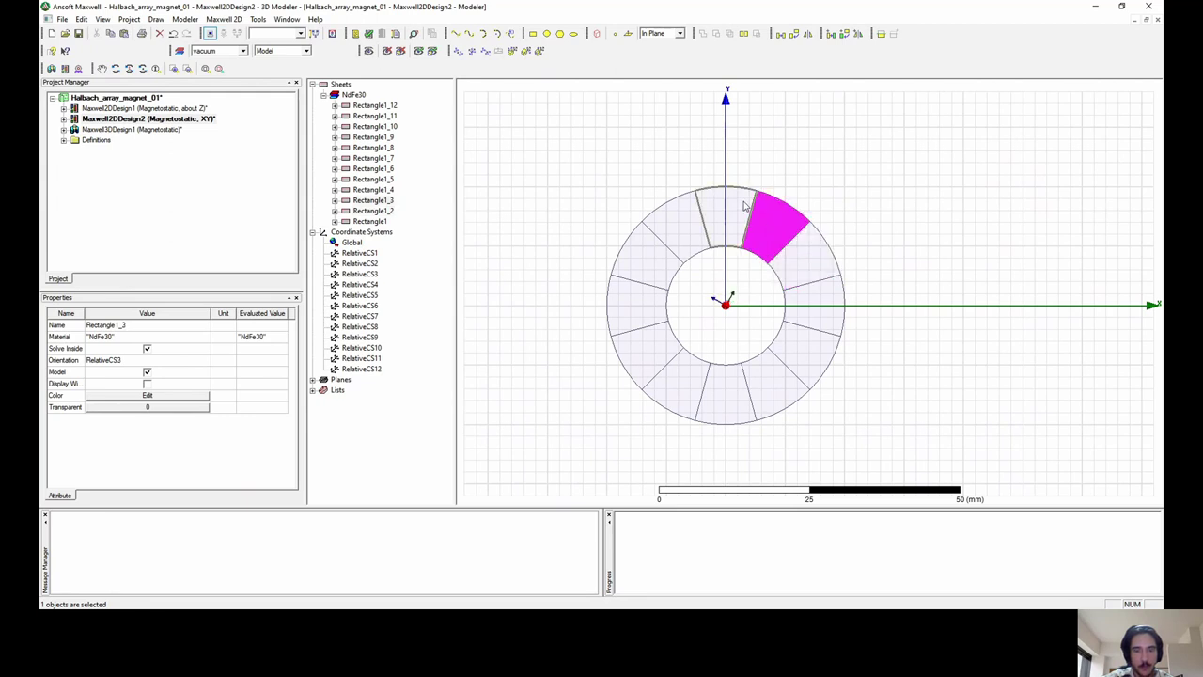
pyautogui.click(728, 209)
pyautogui.click(683, 220)
pyautogui.click(629, 255)
pyautogui.click(616, 315)
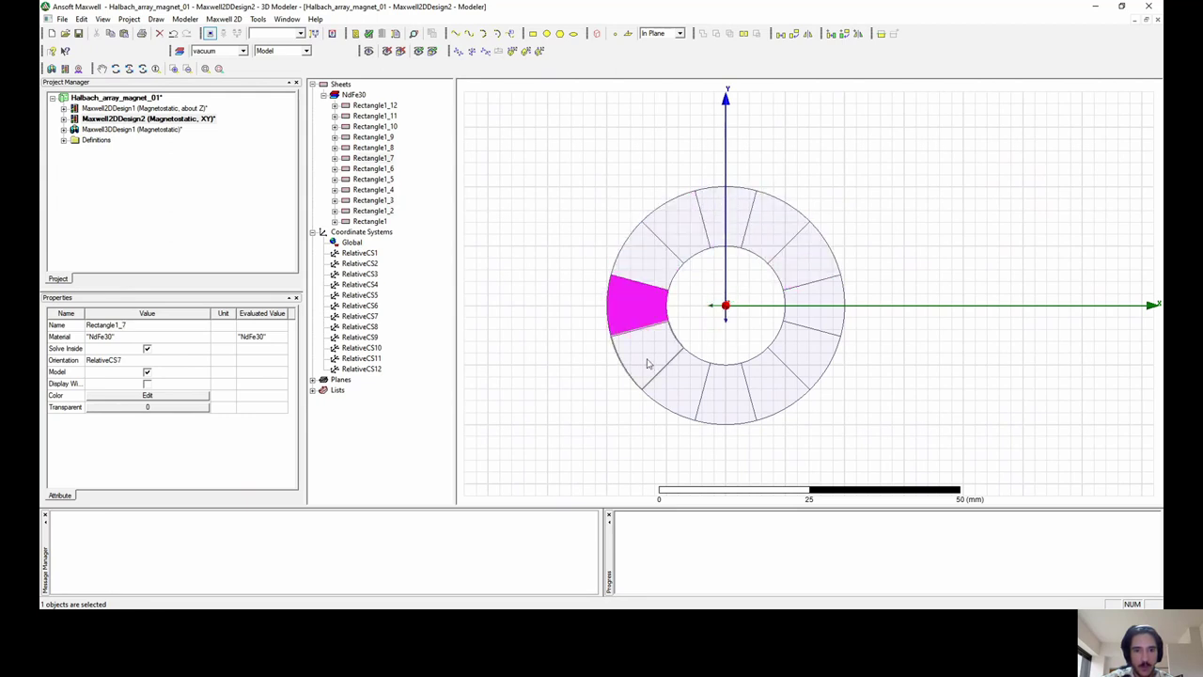
pyautogui.click(652, 366)
pyautogui.click(676, 390)
pyautogui.click(733, 399)
pyautogui.click(776, 389)
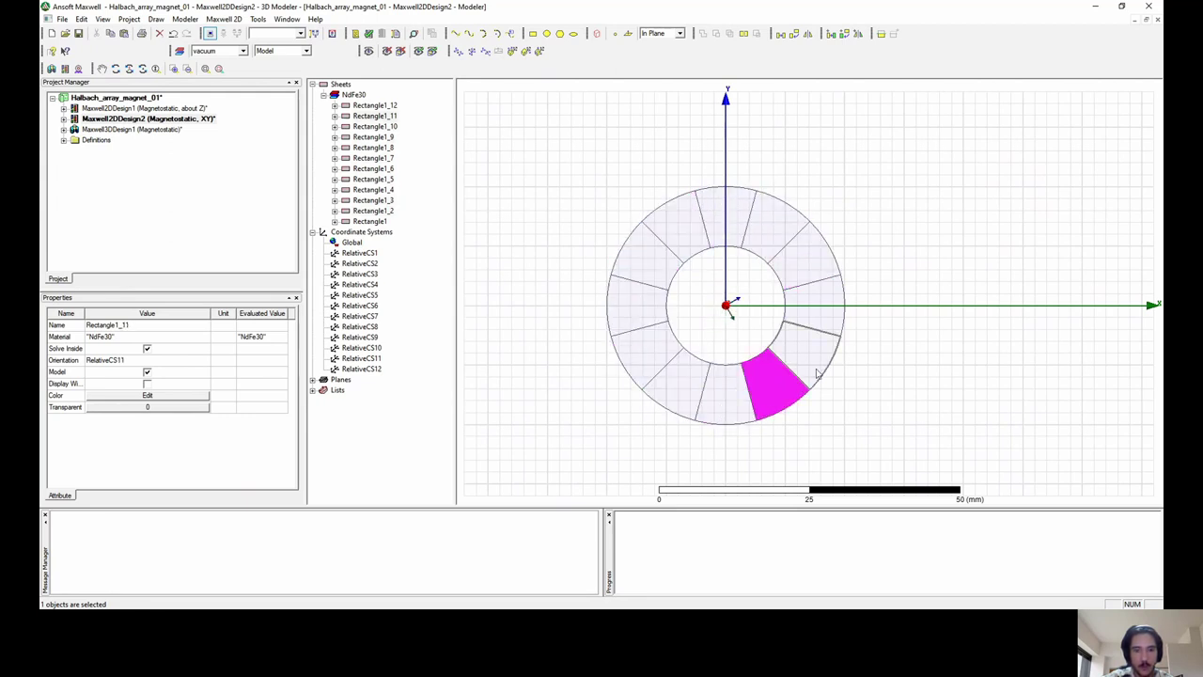
pyautogui.click(816, 368)
pyautogui.click(819, 310)
# Go around the ring a second time from Rectangle1_2 to Rectangle1, comparing each segment's local axes with its position.
pyautogui.click(819, 262)
pyautogui.click(780, 224)
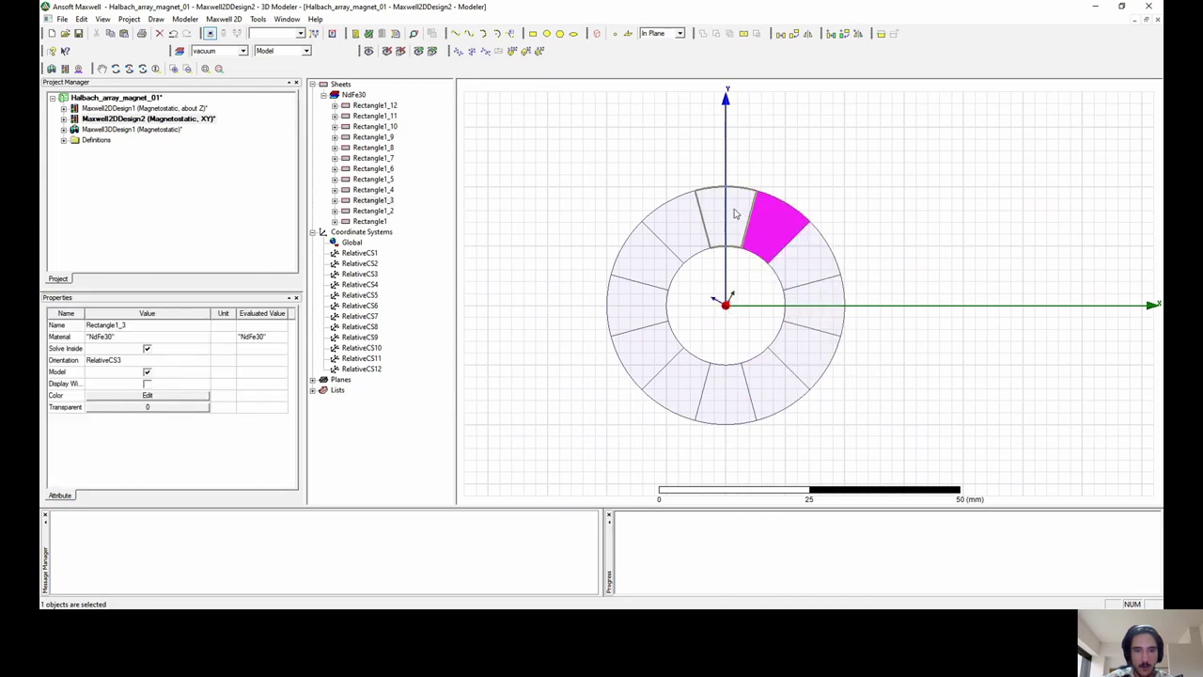
pyautogui.click(724, 214)
pyautogui.click(675, 230)
pyautogui.click(639, 258)
pyautogui.click(632, 308)
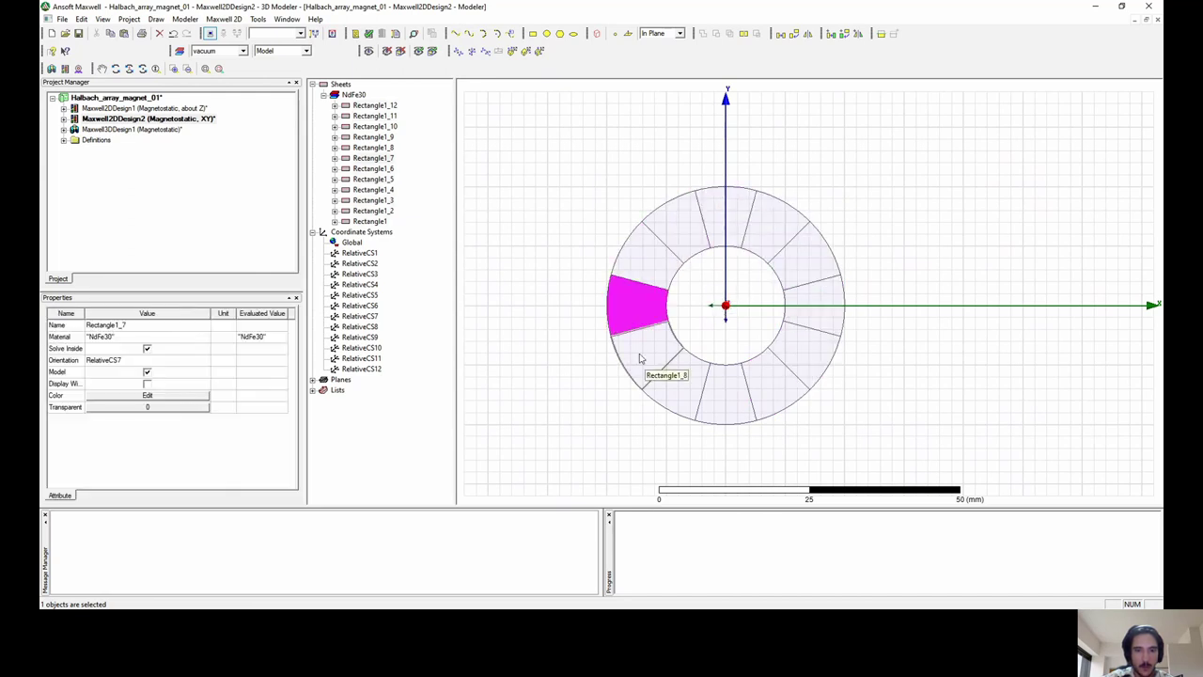
pyautogui.click(642, 357)
pyautogui.click(684, 393)
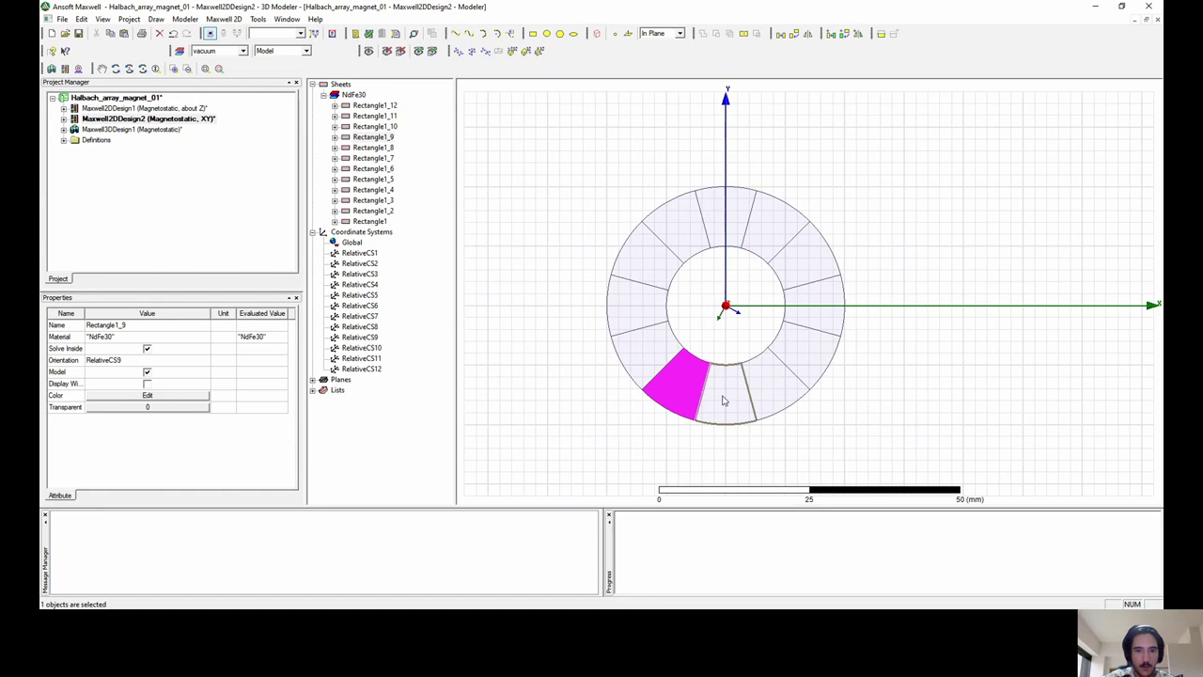
pyautogui.click(722, 402)
pyautogui.click(767, 390)
pyautogui.click(797, 355)
pyautogui.click(809, 293)
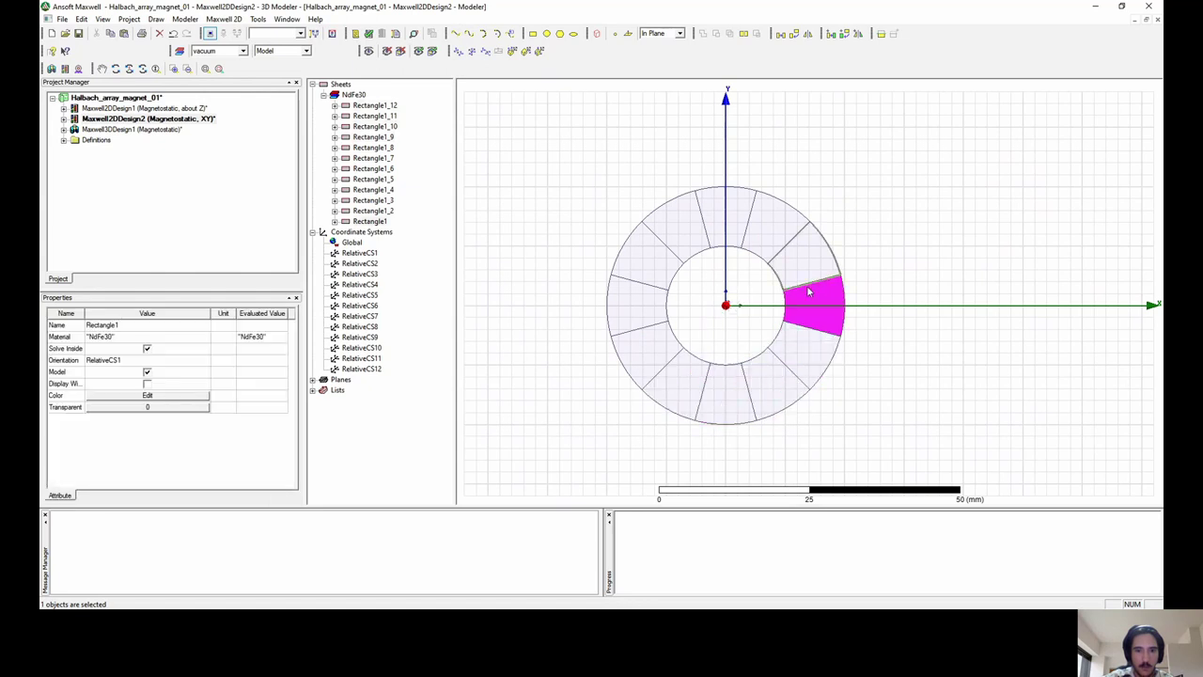
# Inspect the local X axis direction of the individual segments once more, ending on Rectangle1_3.
pyautogui.click(804, 272)
pyautogui.click(768, 242)
pyautogui.click(736, 235)
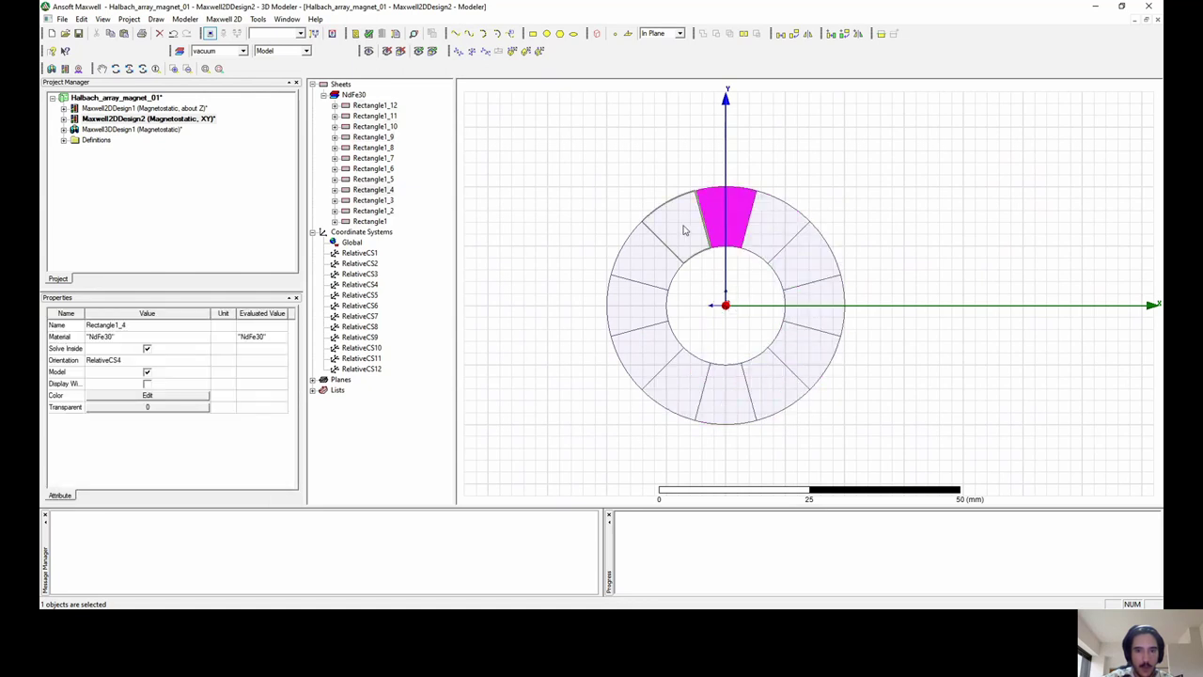
pyautogui.click(686, 231)
pyautogui.click(634, 263)
pyautogui.click(624, 313)
pyautogui.click(647, 353)
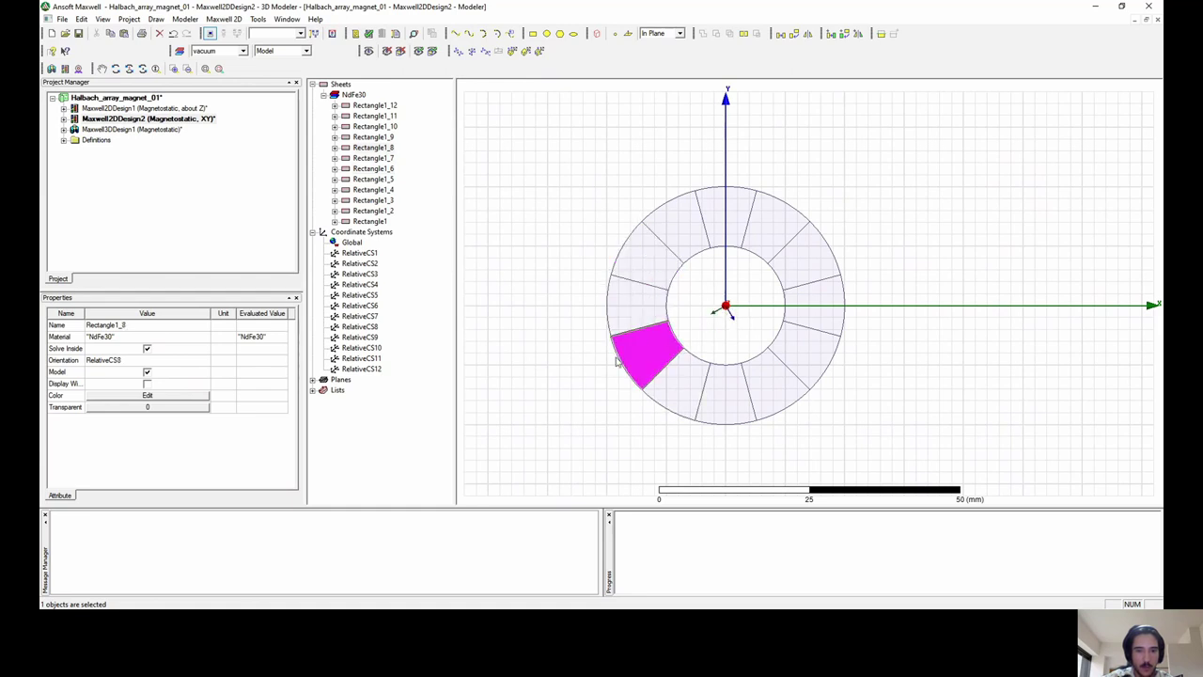
pyautogui.hotkey('ctrl', 'shift', 'a')
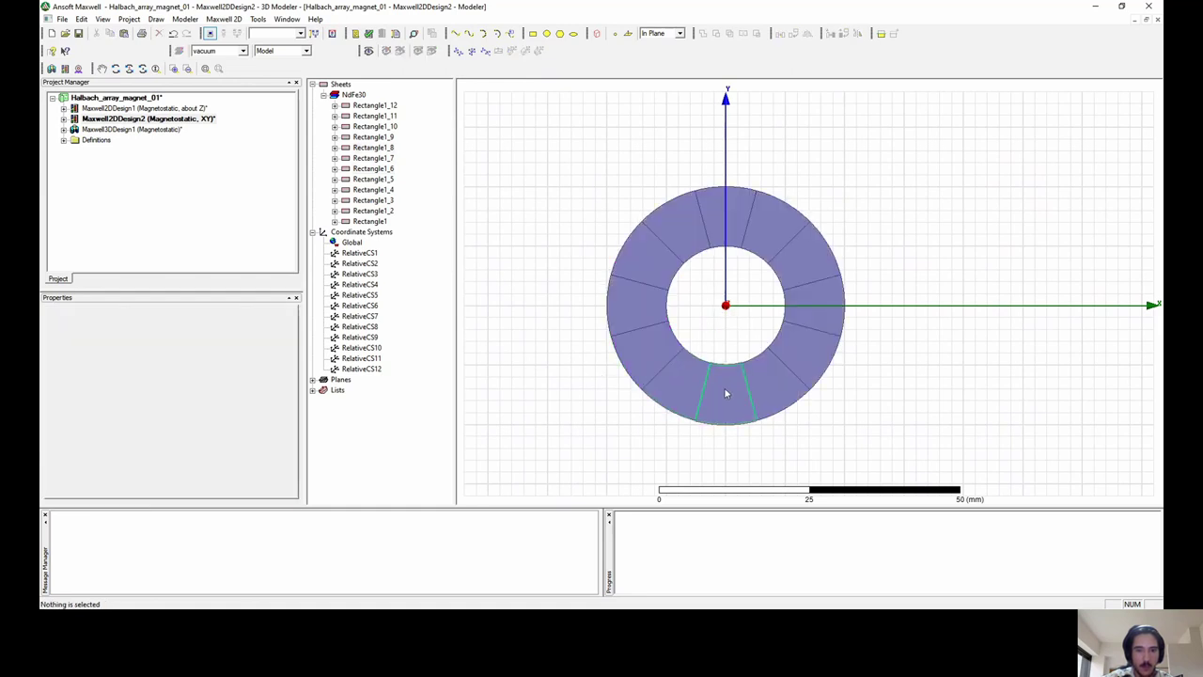
pyautogui.click(725, 393)
pyautogui.click(759, 381)
pyautogui.click(814, 356)
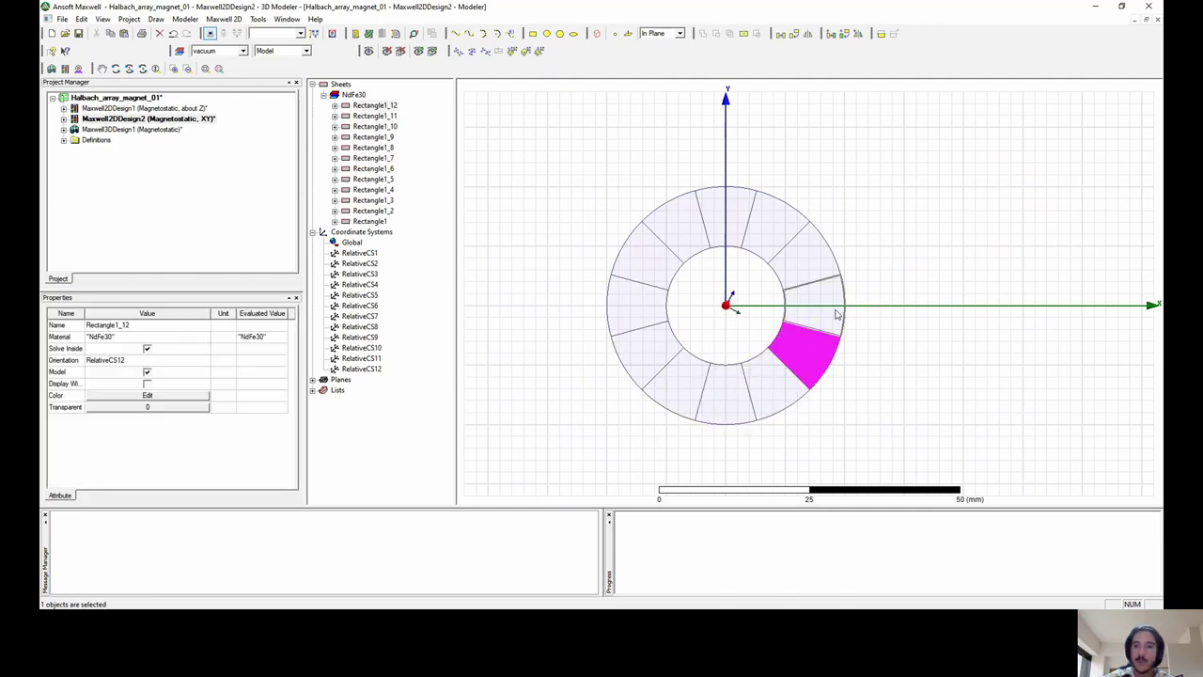
pyautogui.click(830, 298)
pyautogui.click(808, 268)
pyautogui.click(775, 234)
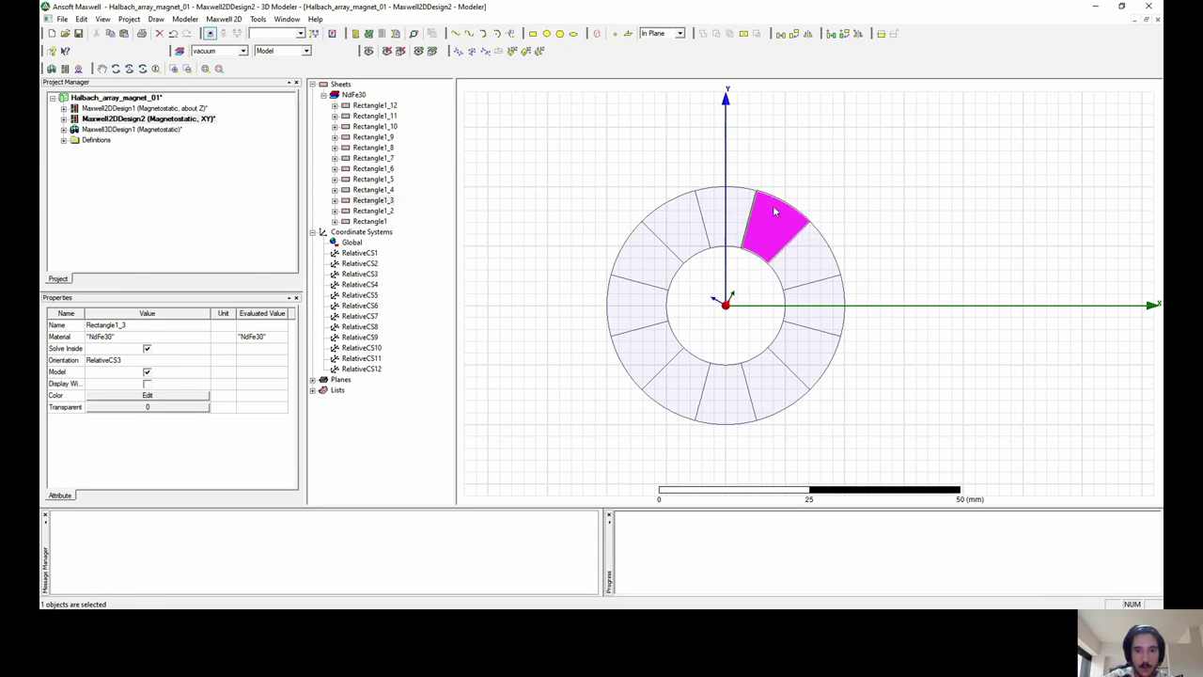
pyautogui.click(729, 223)
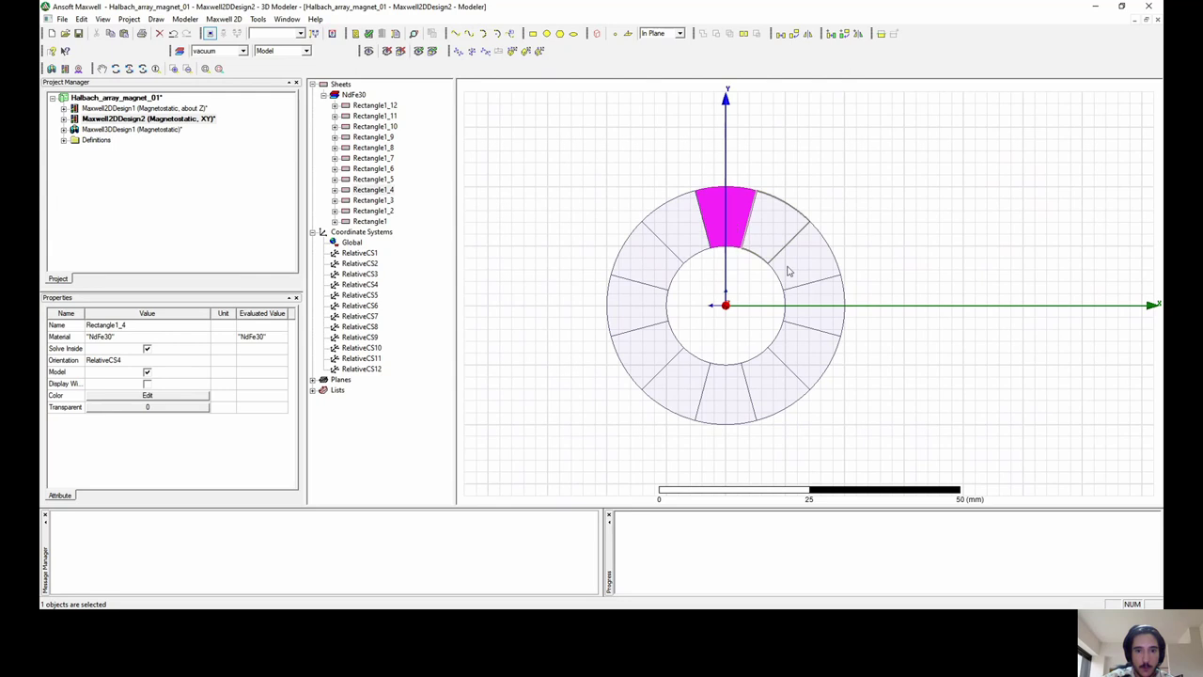
pyautogui.click(827, 303)
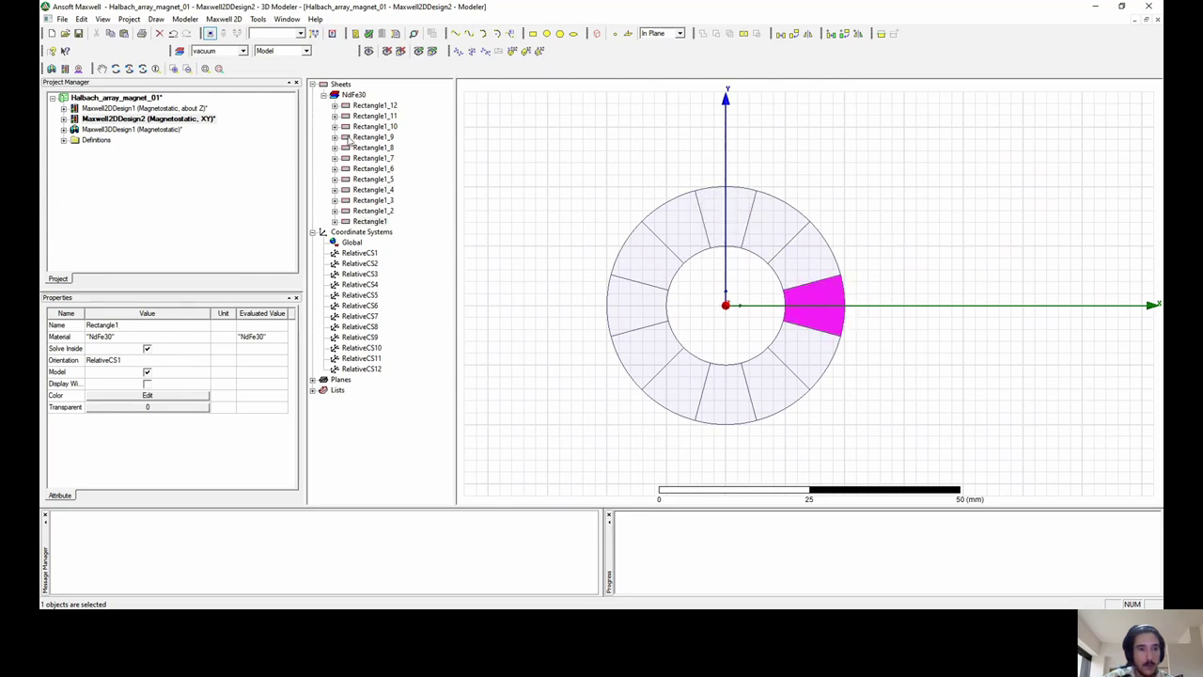
pyautogui.click(769, 243)
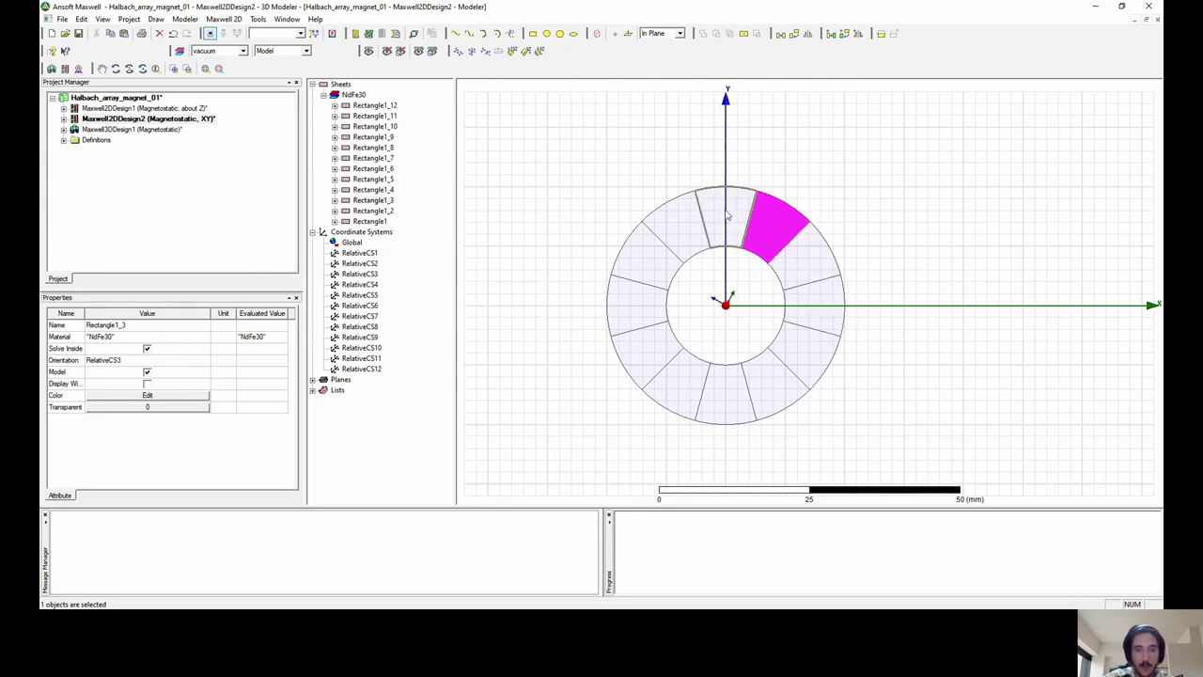
# Inspect the local axes of Rectangle1_2 and Rectangle1 once more, and clear the selection.
pyautogui.click(792, 268)
pyautogui.click(806, 316)
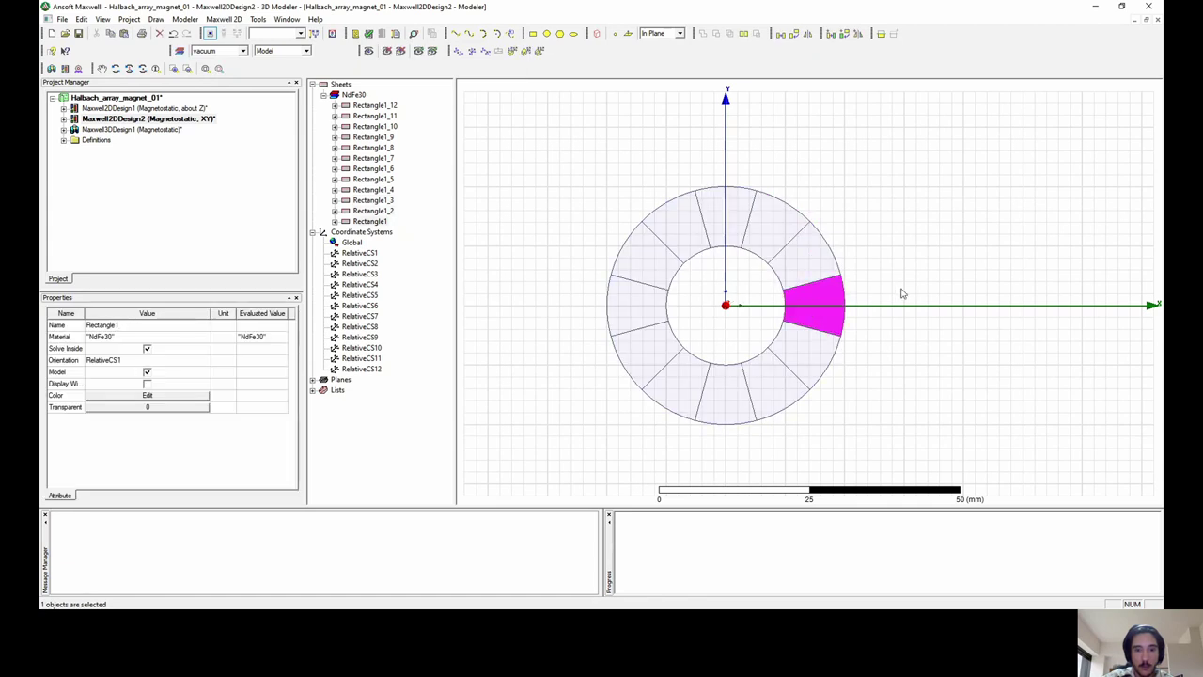
pyautogui.click(902, 297)
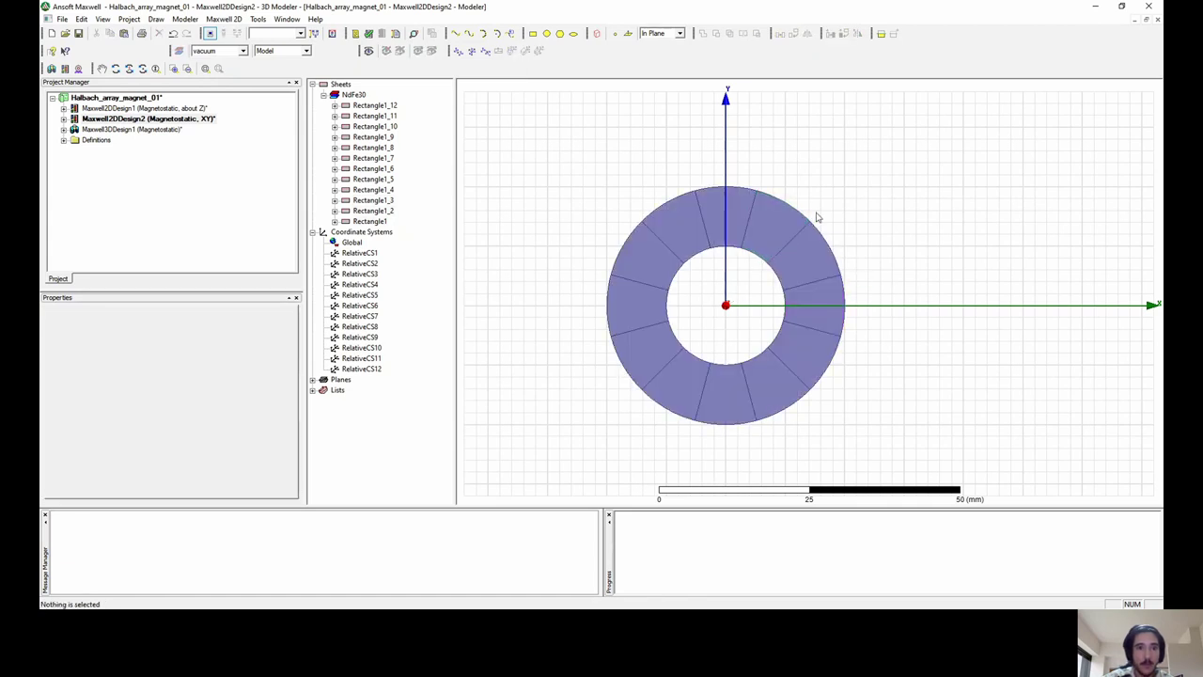
# Start a rectangle around the magnet ring with its first corner at X -50, Y -50, Z 0 mm.
pyautogui.scroll(-3, 592, 226)
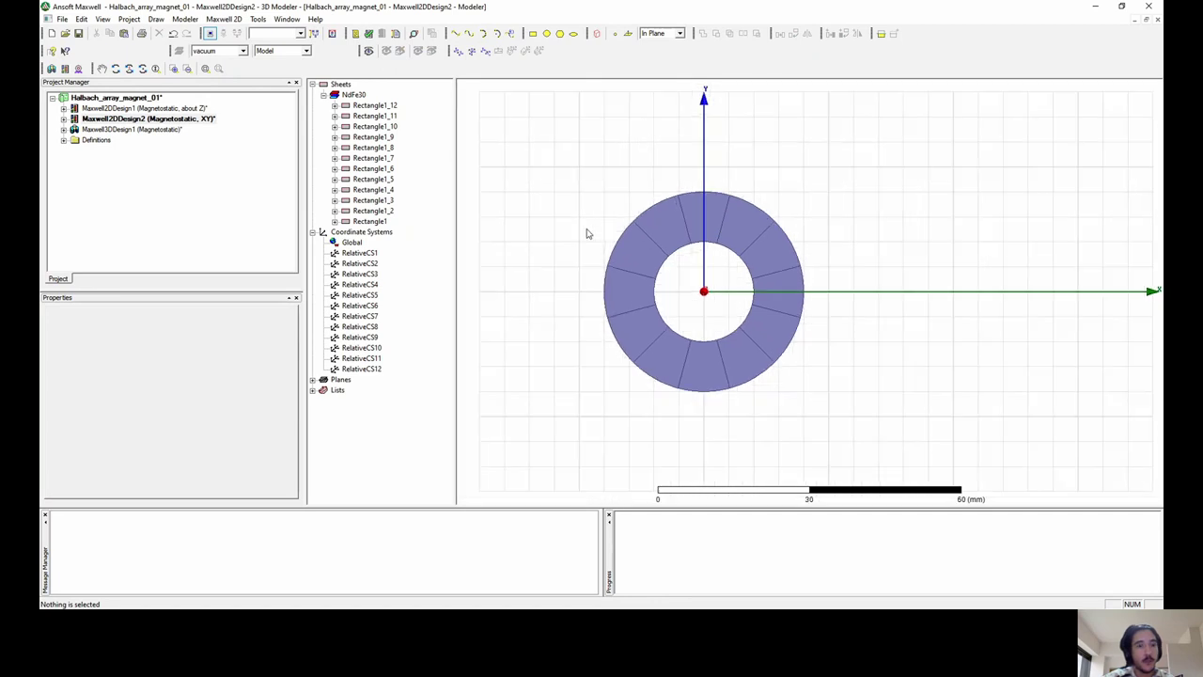
pyautogui.scroll(-4, 536, 226)
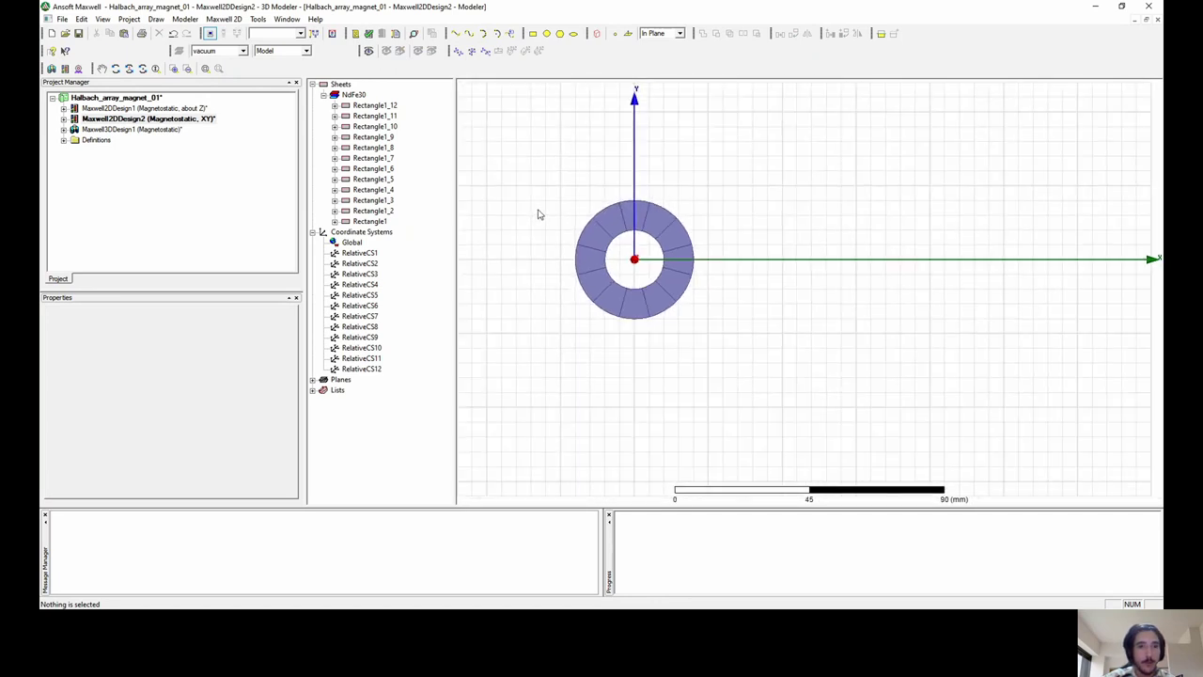
pyautogui.click(537, 35)
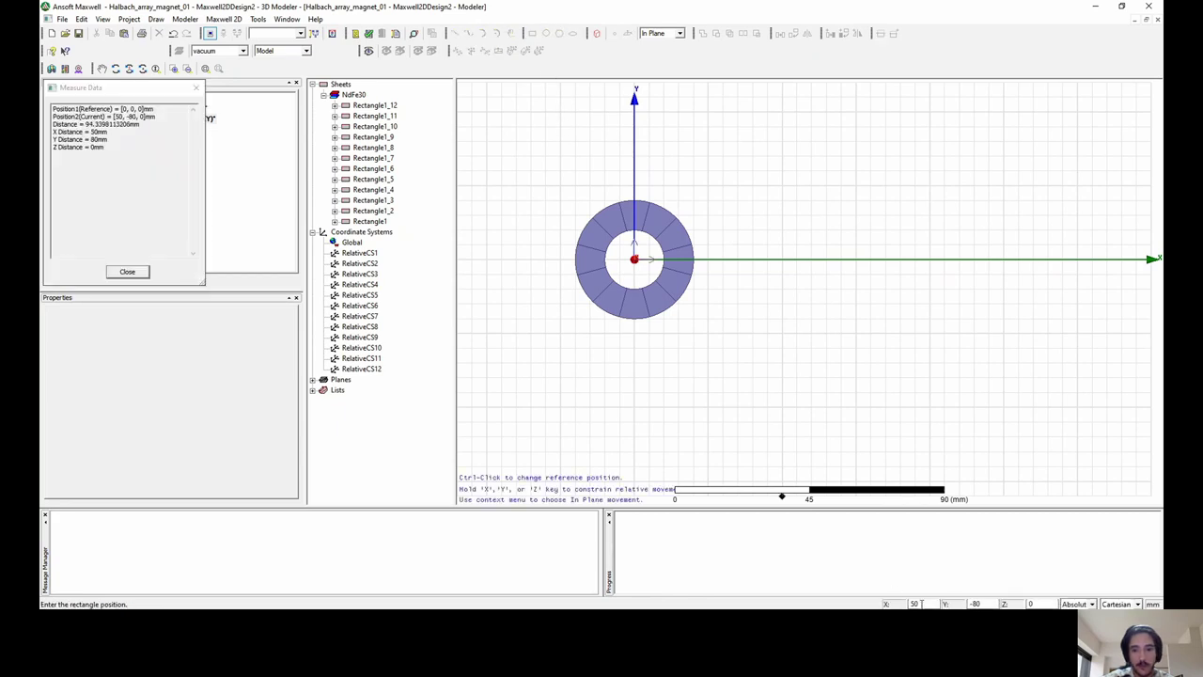
pyautogui.doubleClick(913, 602)
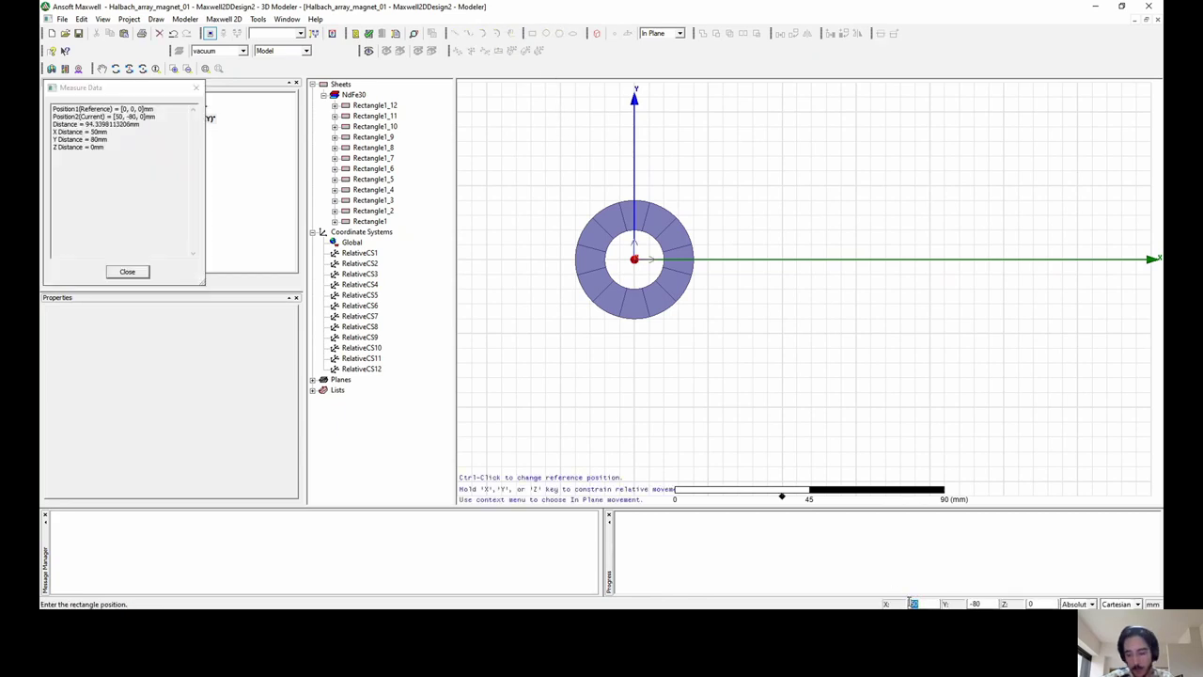
pyautogui.write('-50')
pyautogui.click(972, 602)
pyautogui.press('Delete')
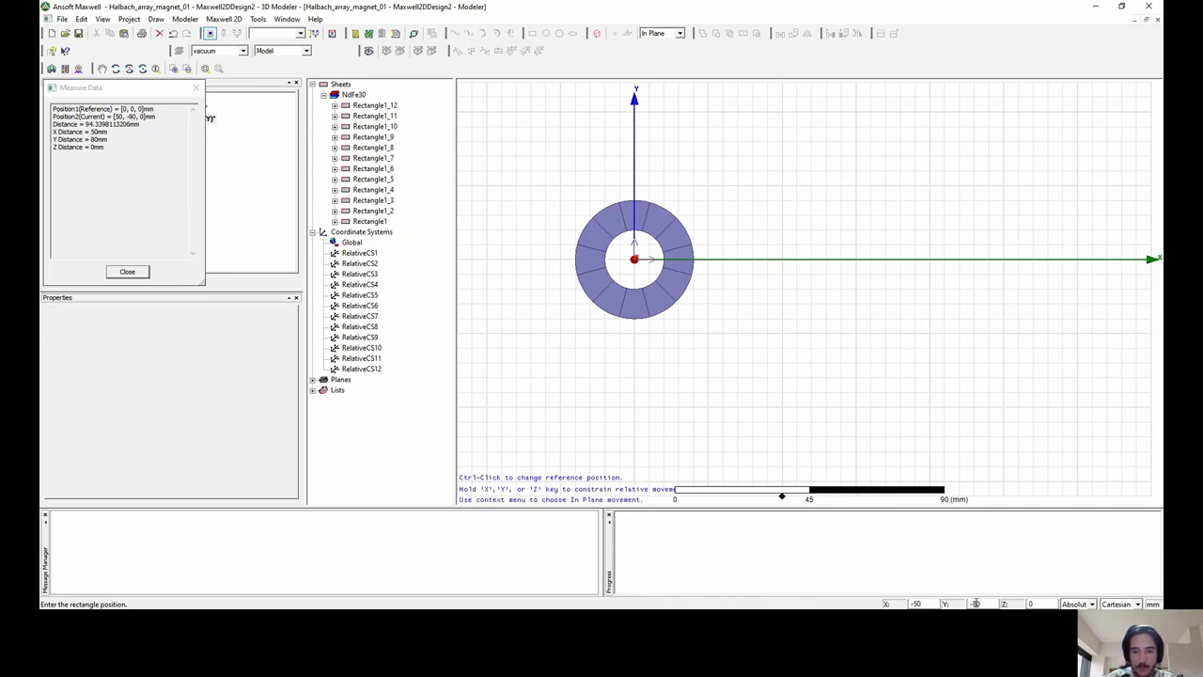
pyautogui.doubleClick(974, 602)
pyautogui.write('-50')
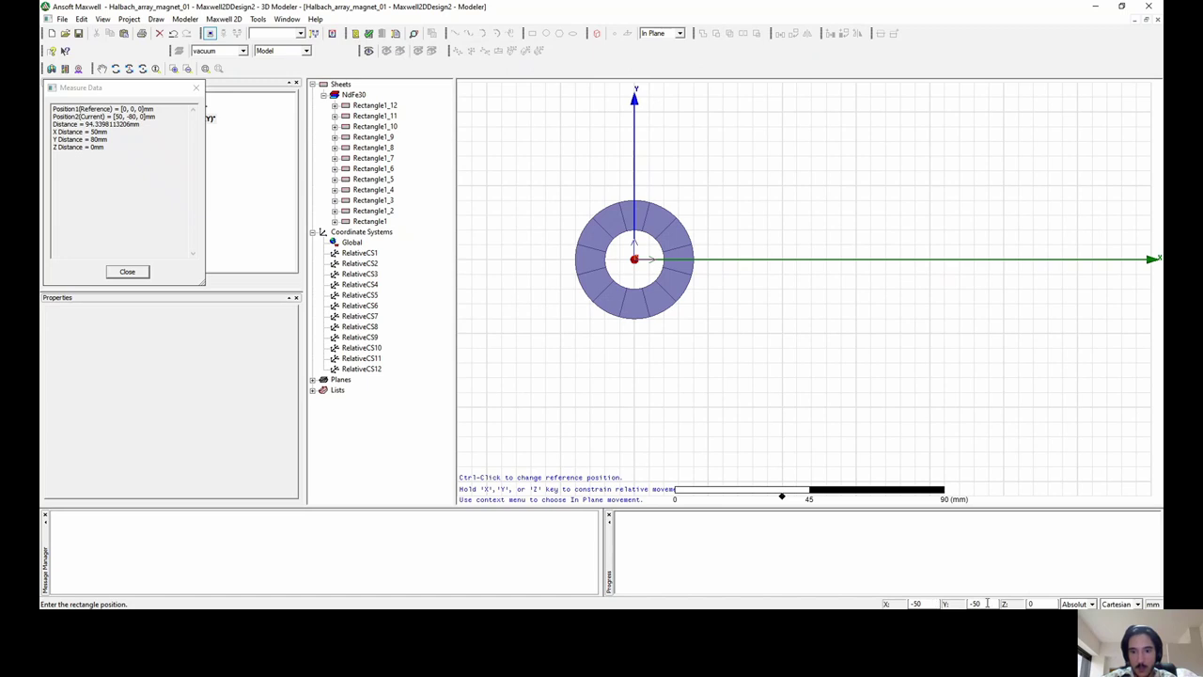
pyautogui.press('Return')
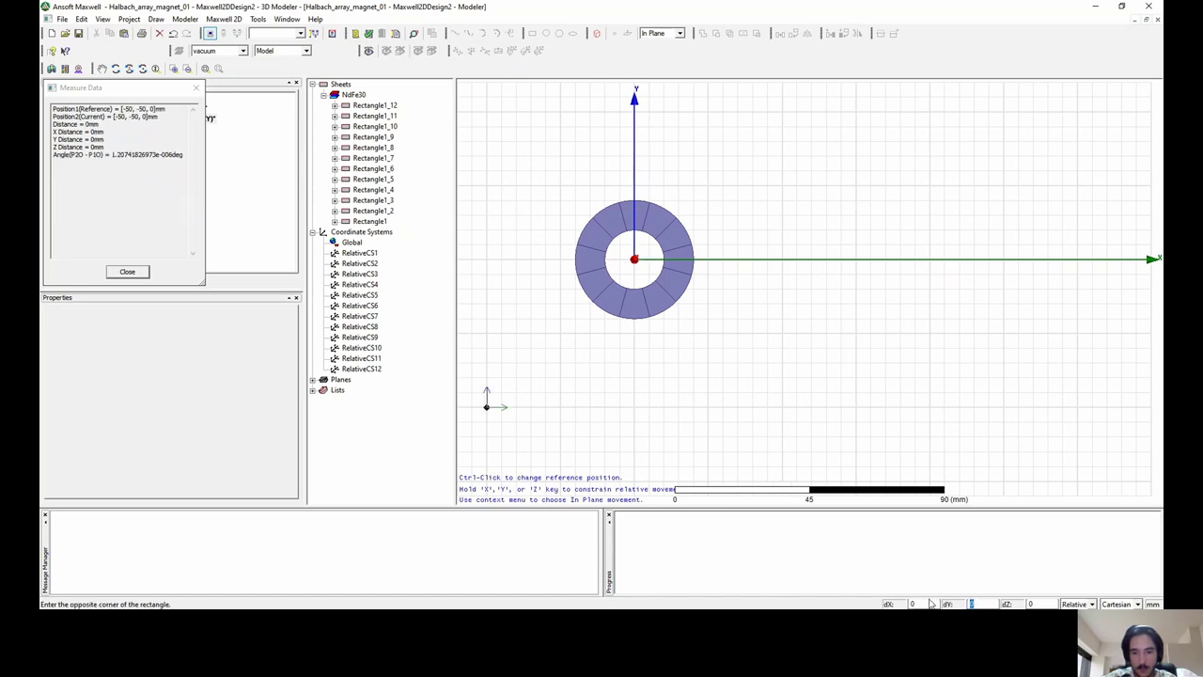
# Place the rectangle's opposite corner at a relative offset of dX 100 and dY 100 mm, and deselect it.
pyautogui.click(911, 603)
pyautogui.write('100')
pyautogui.click(987, 603)
pyautogui.write('100')
pyautogui.press('Return')
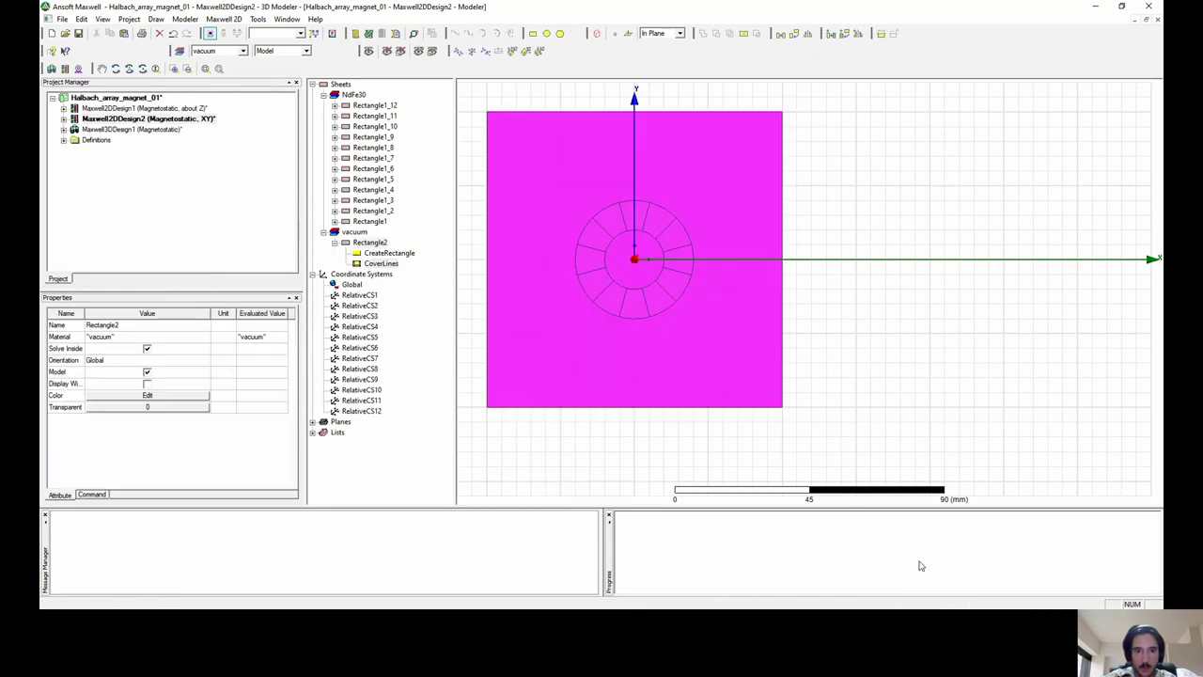
pyautogui.click(850, 328)
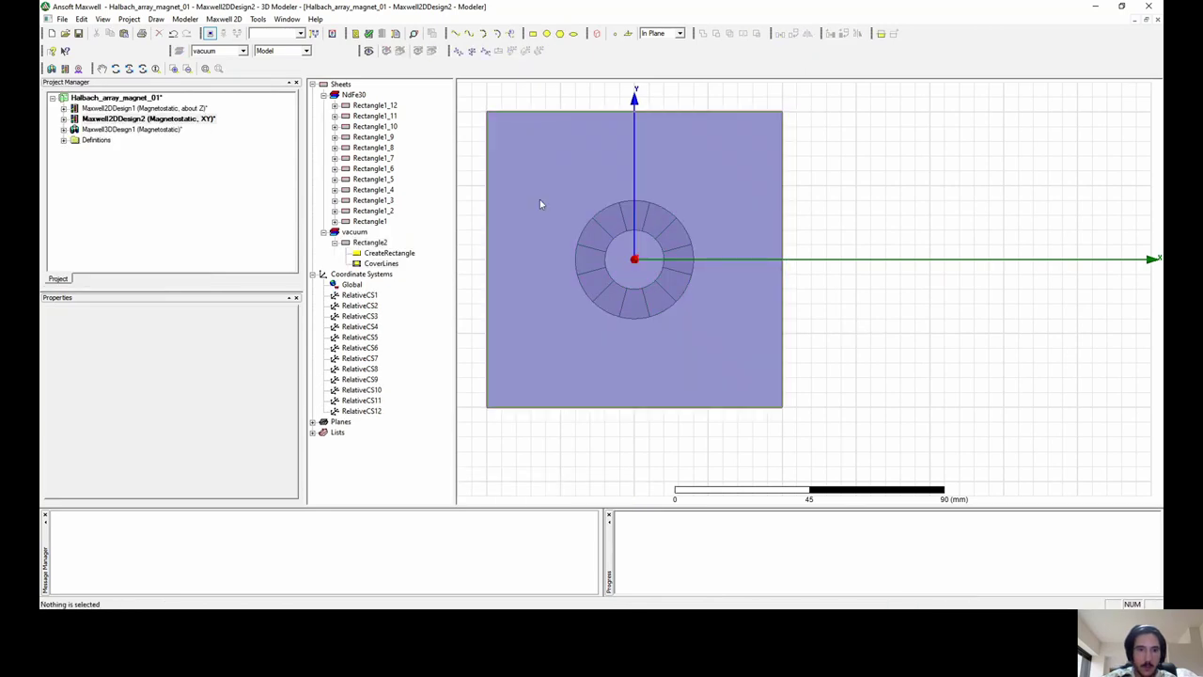
# Assign a Balloon boundary named Fronteir to all edges of the surrounding vacuum rectangle.
pyautogui.click(558, 153)
pyautogui.rightClick(558, 154)
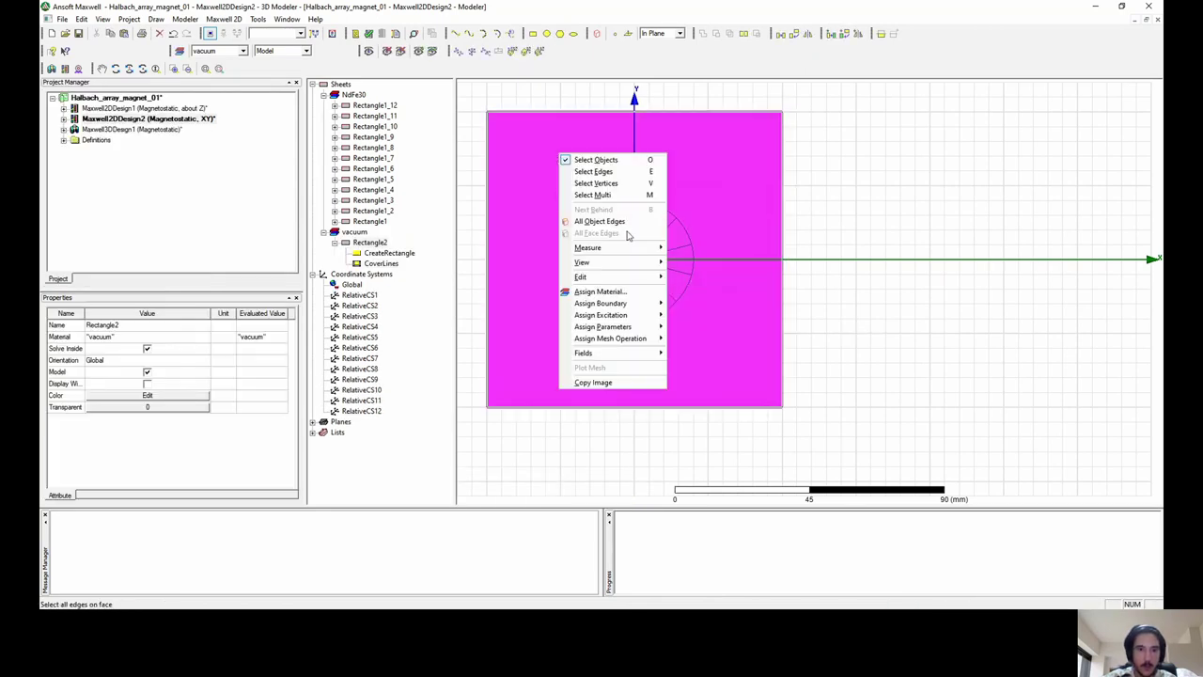
pyautogui.click(620, 225)
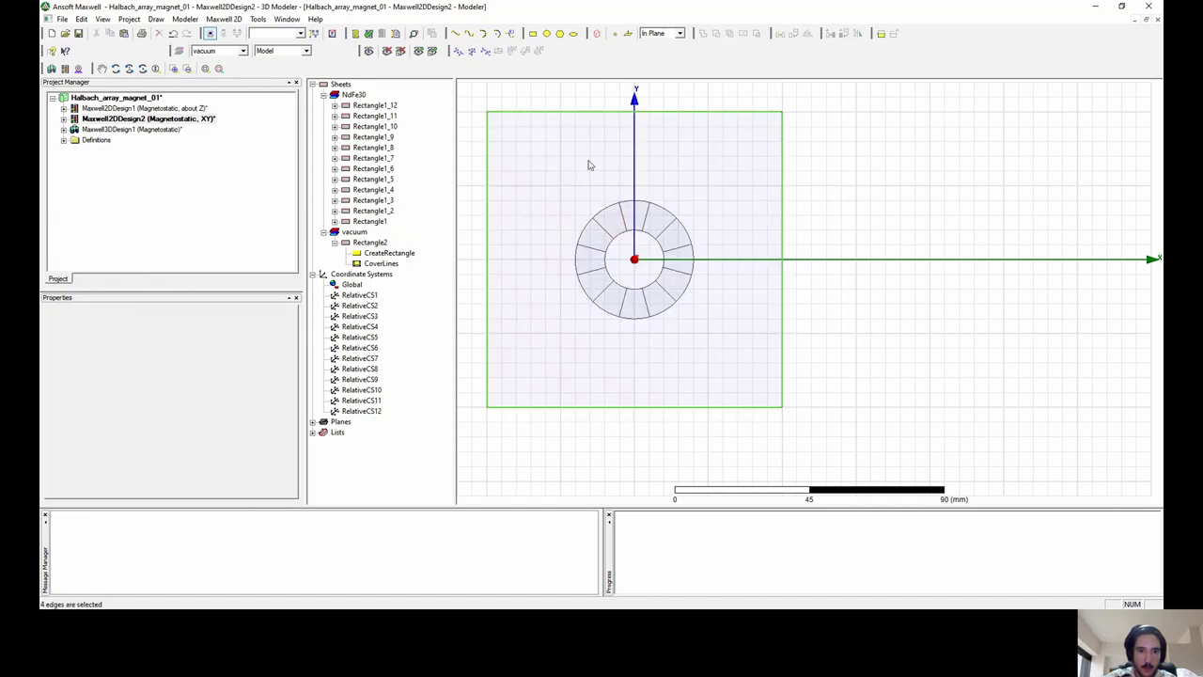
pyautogui.rightClick(540, 142)
pyautogui.moveTo(601, 290)
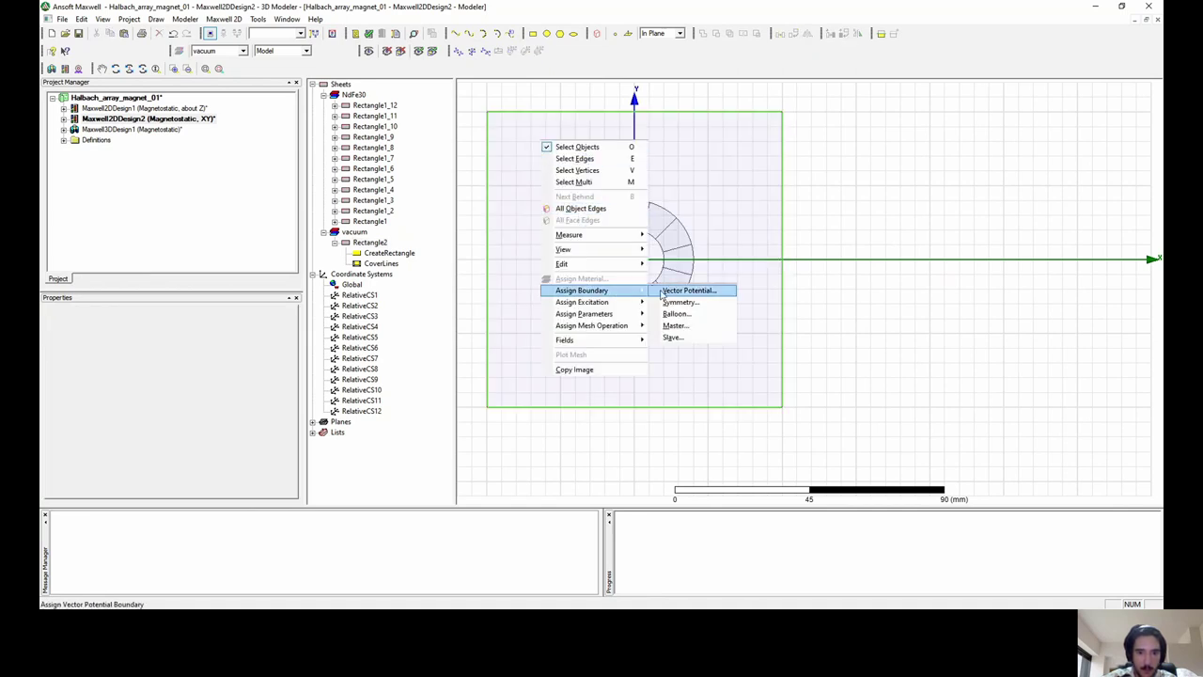
pyautogui.click(675, 315)
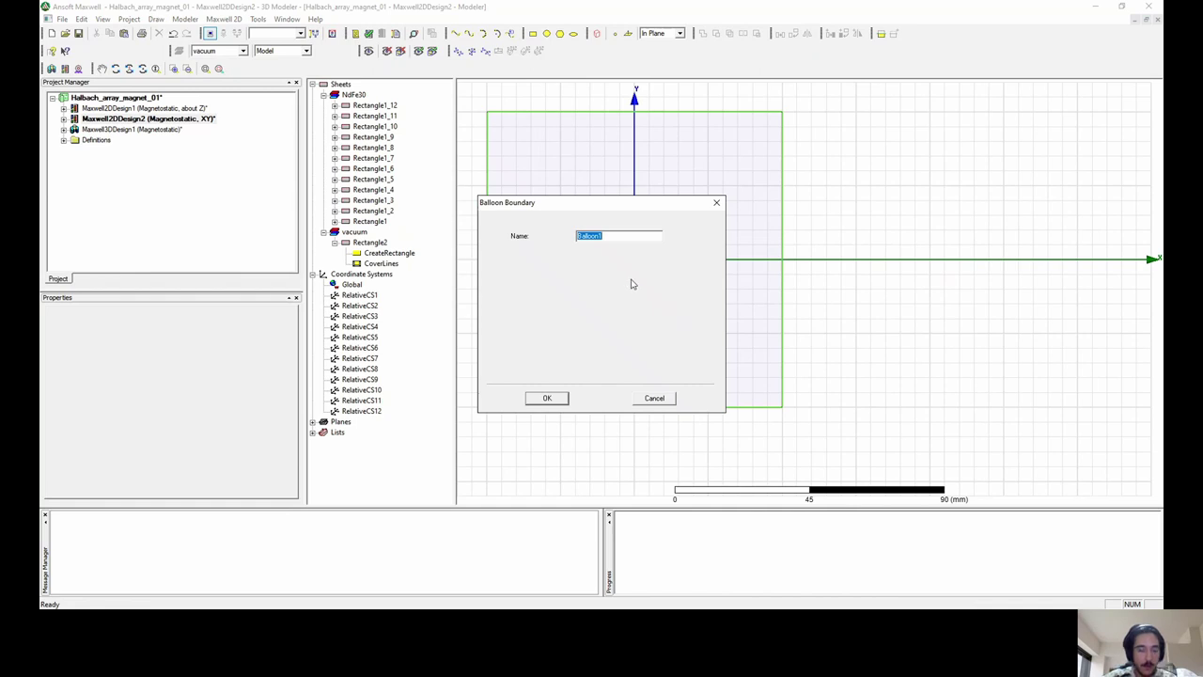
pyautogui.write('Fronteir')
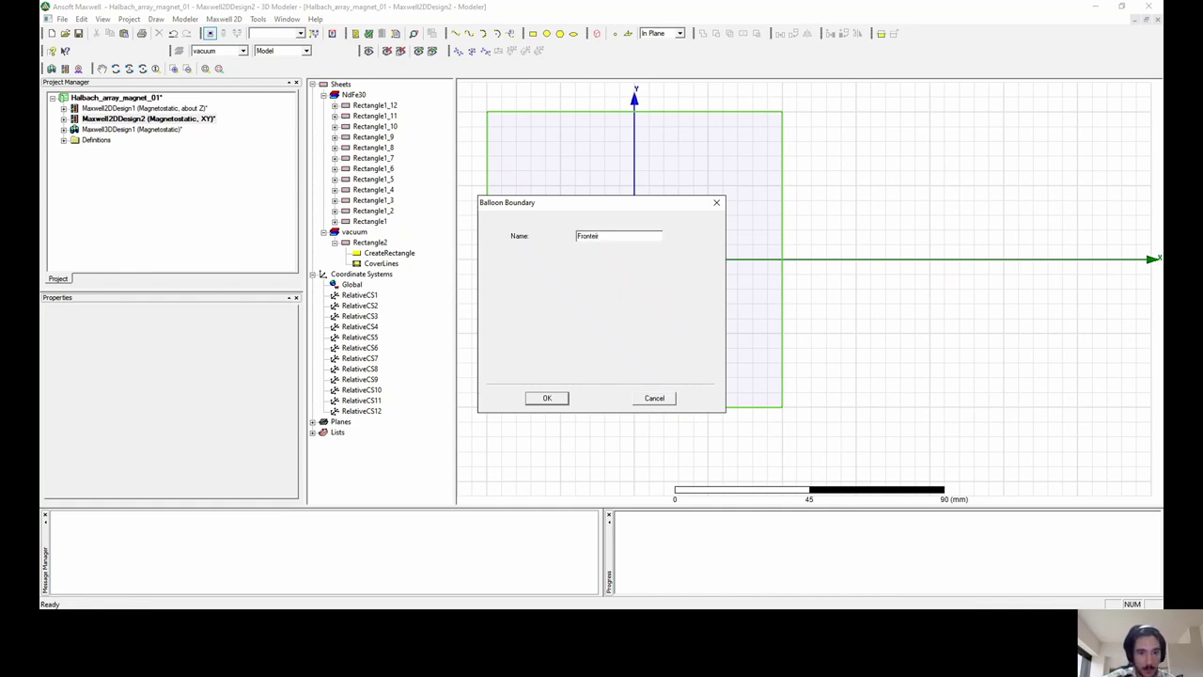
pyautogui.press('Return')
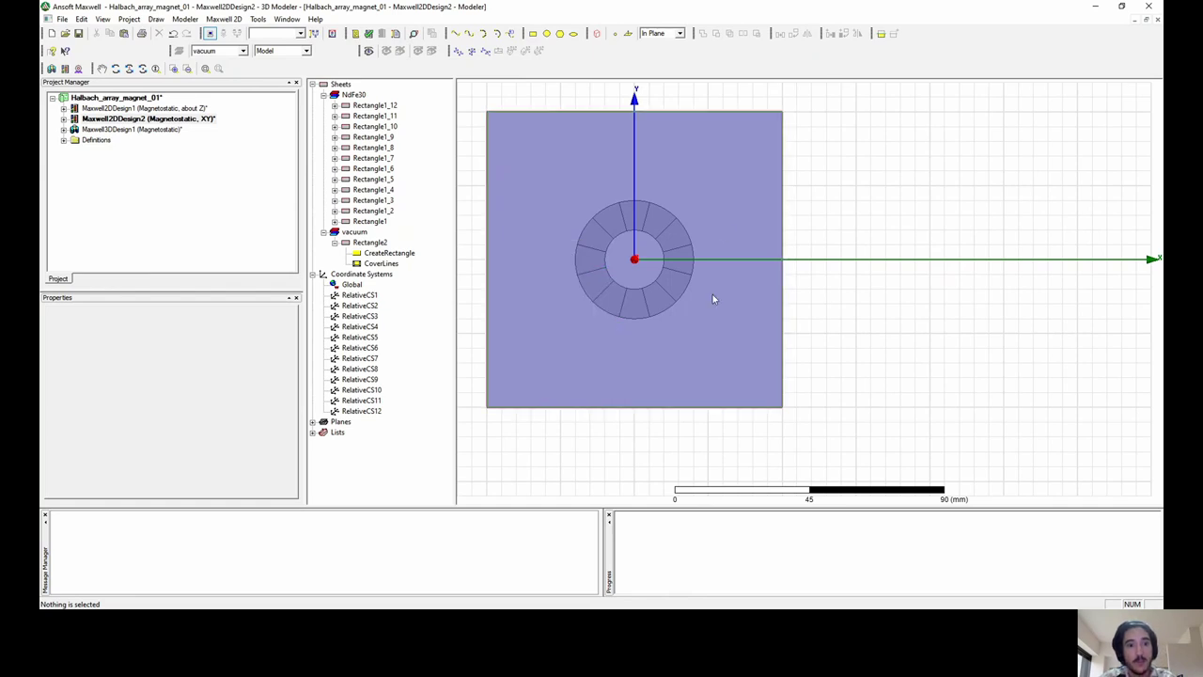
# Set the transparency of the vacuum rectangle Rectangle2 to 1.
pyautogui.click(355, 233)
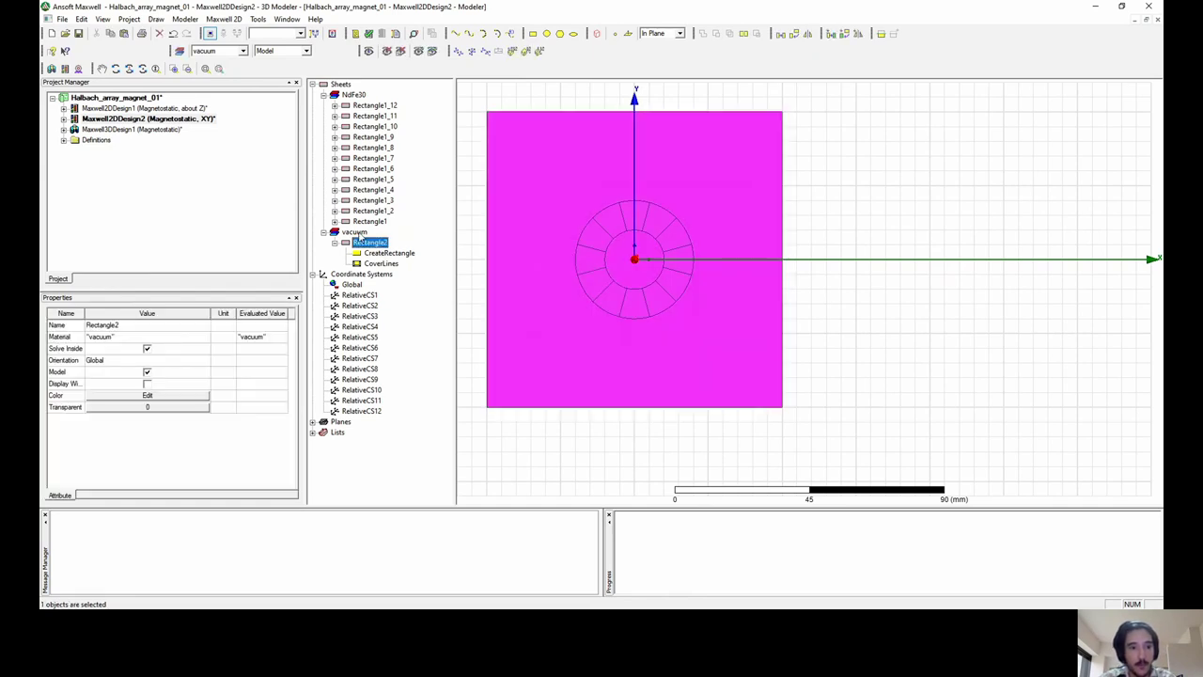
pyautogui.click(357, 246)
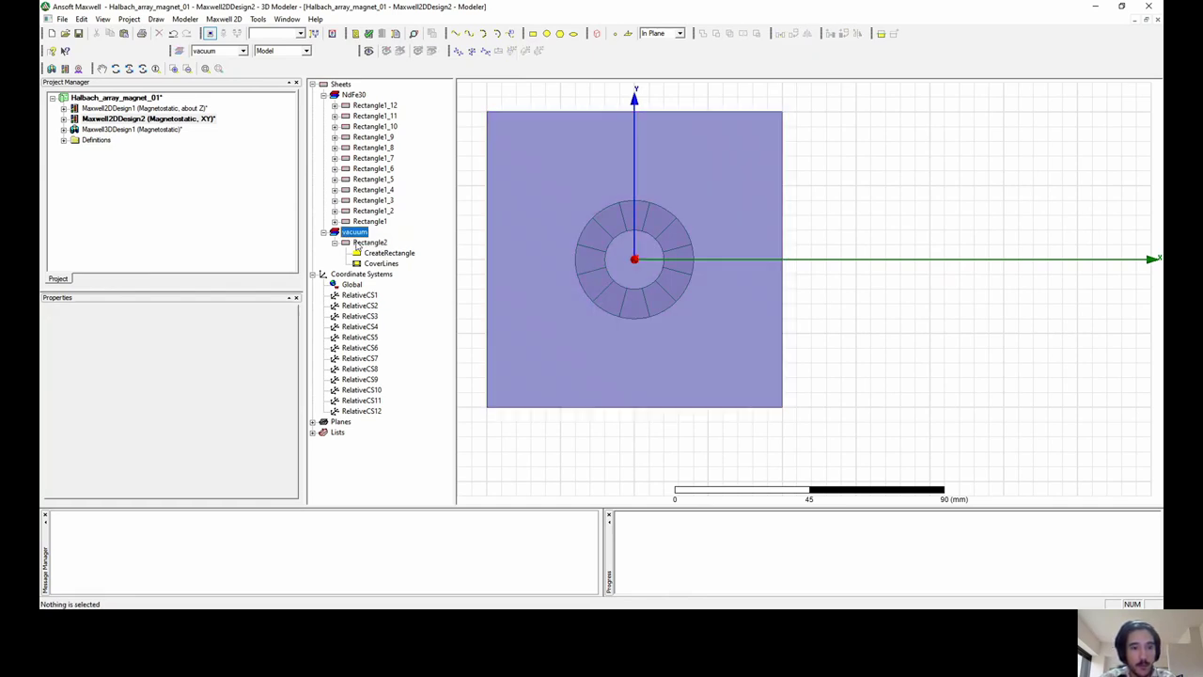
pyautogui.click(369, 242)
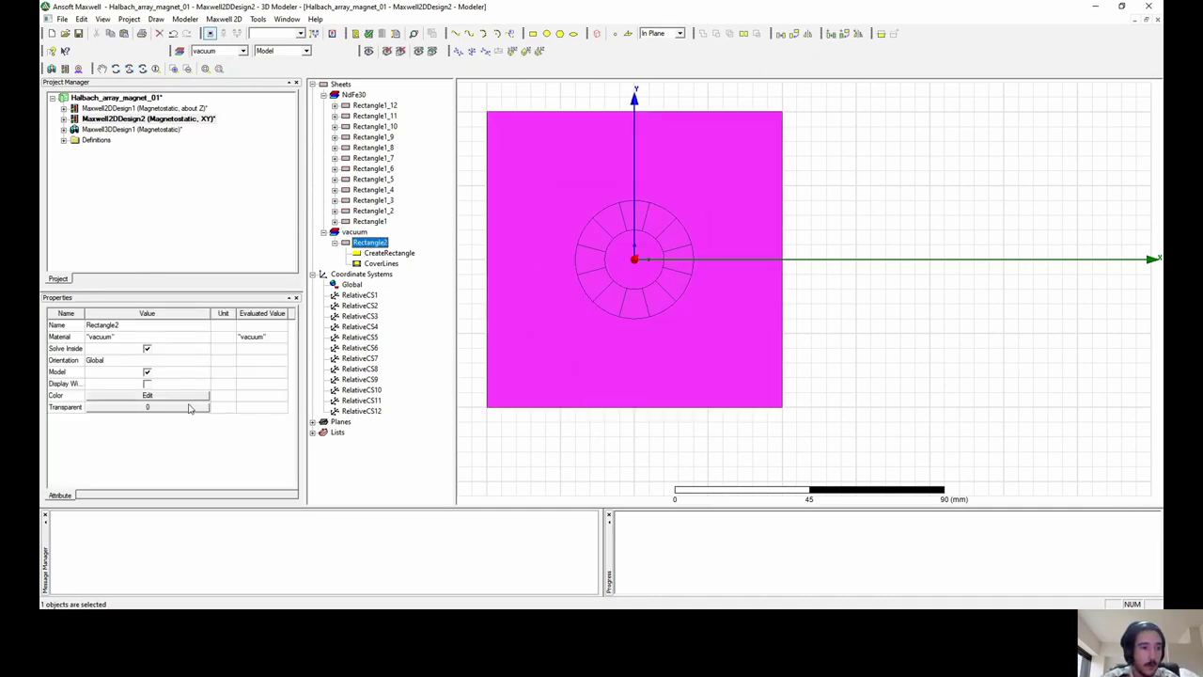
pyautogui.click(183, 410)
pyautogui.click(183, 411)
pyautogui.moveTo(538, 306); pyautogui.dragTo(639, 306)
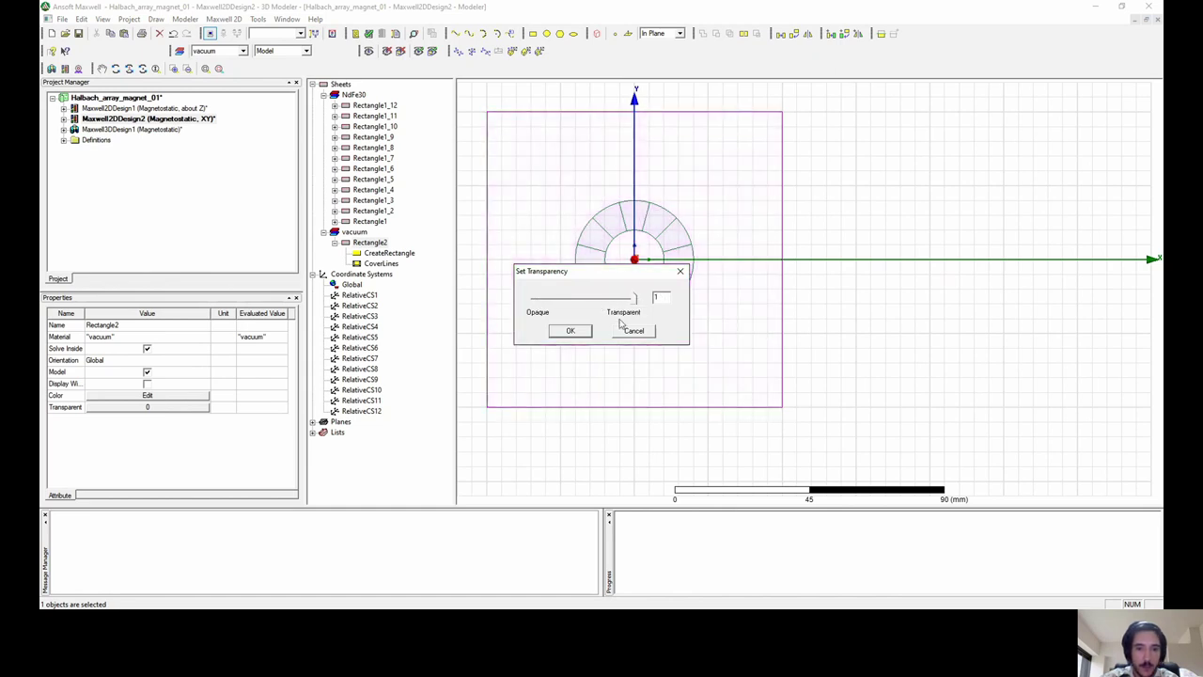
pyautogui.click(565, 334)
pyautogui.click(894, 214)
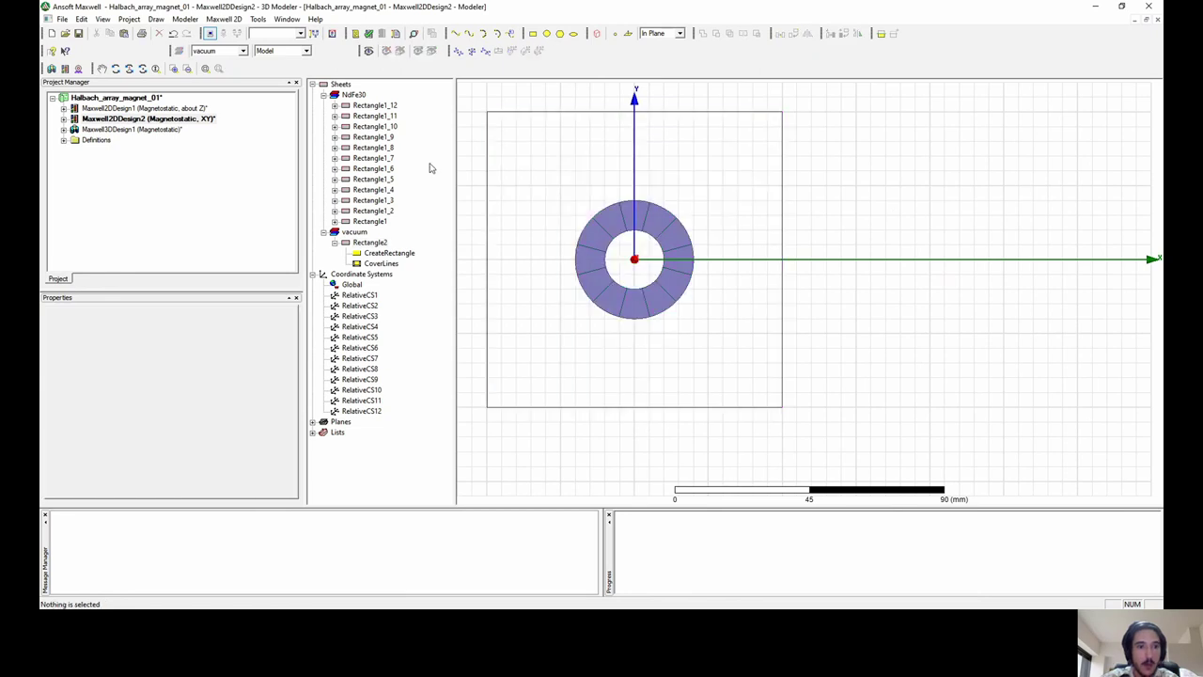
# Create a 3D design from Maxwell2DDesign2, sweeping it 10 mm along the z-axis.
pyautogui.rightClick(126, 119)
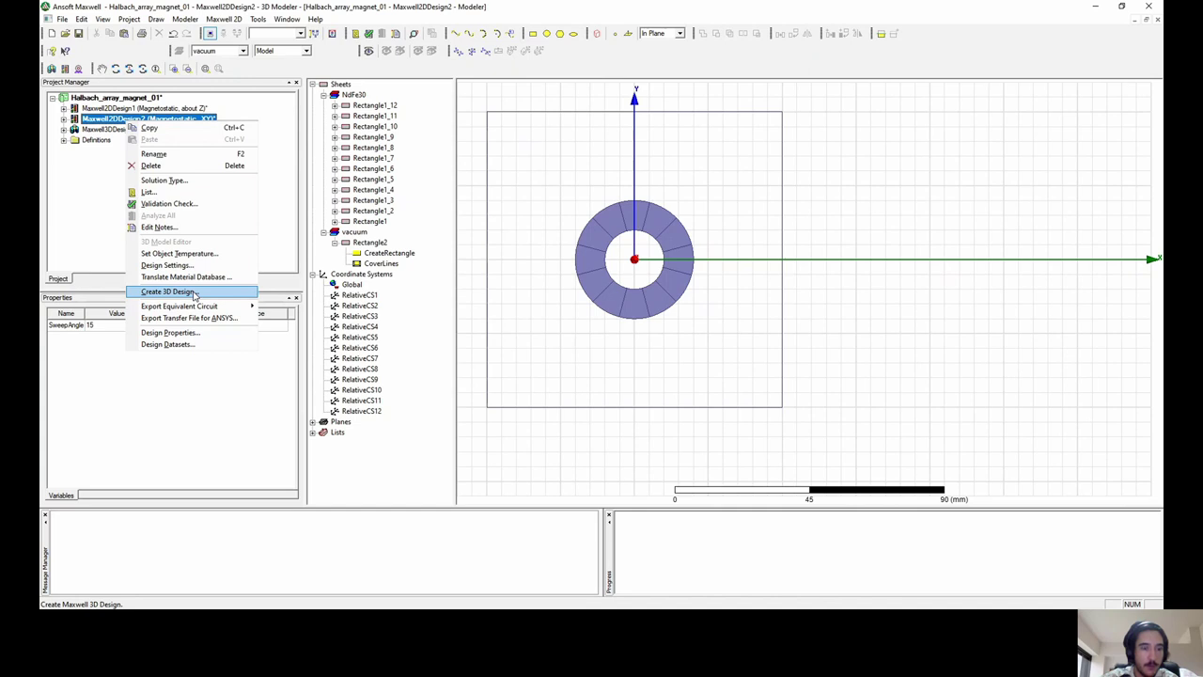
pyautogui.click(167, 292)
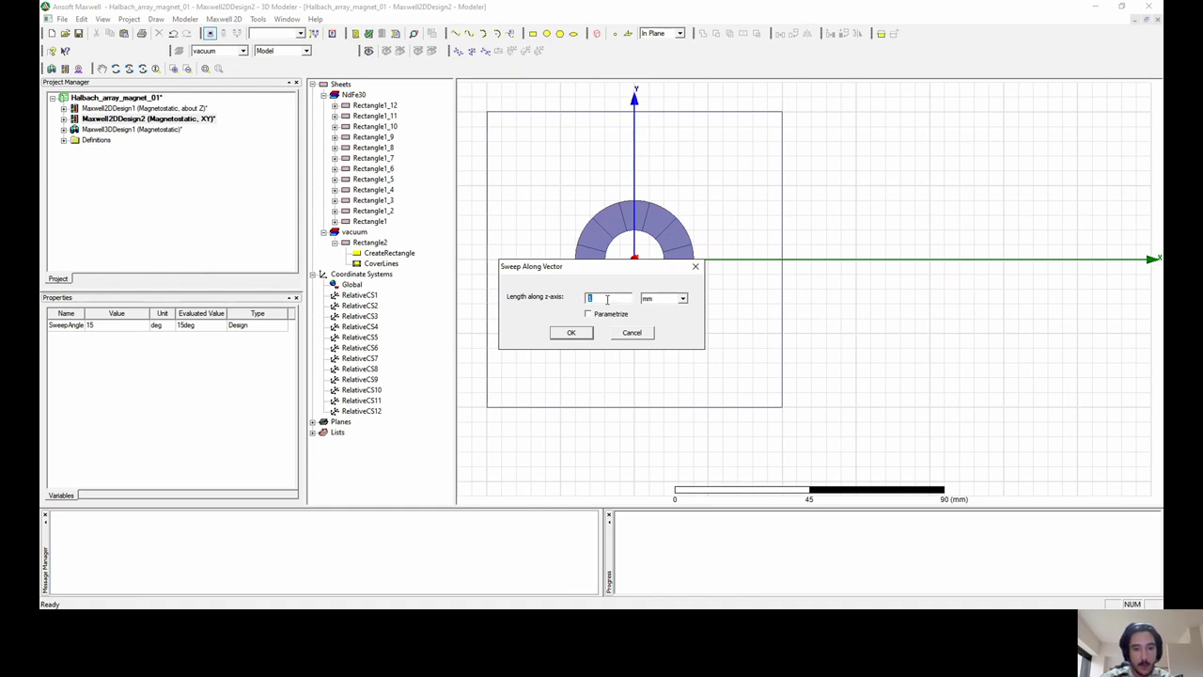
pyautogui.write('1')
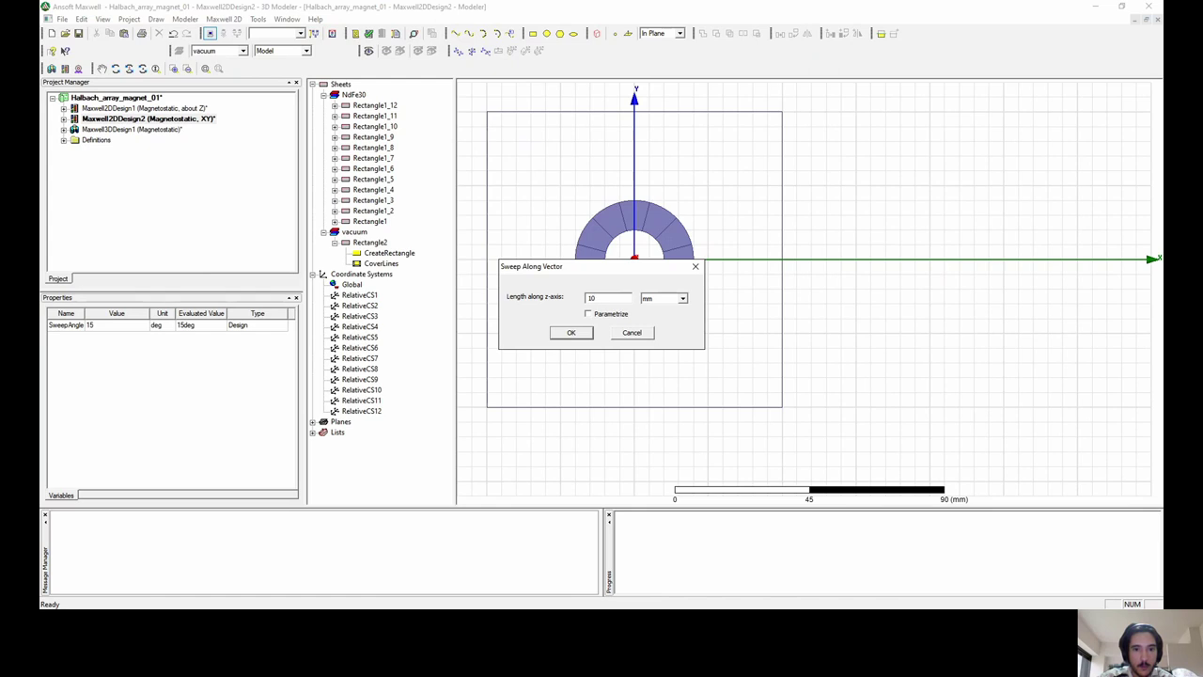
pyautogui.press('Return')
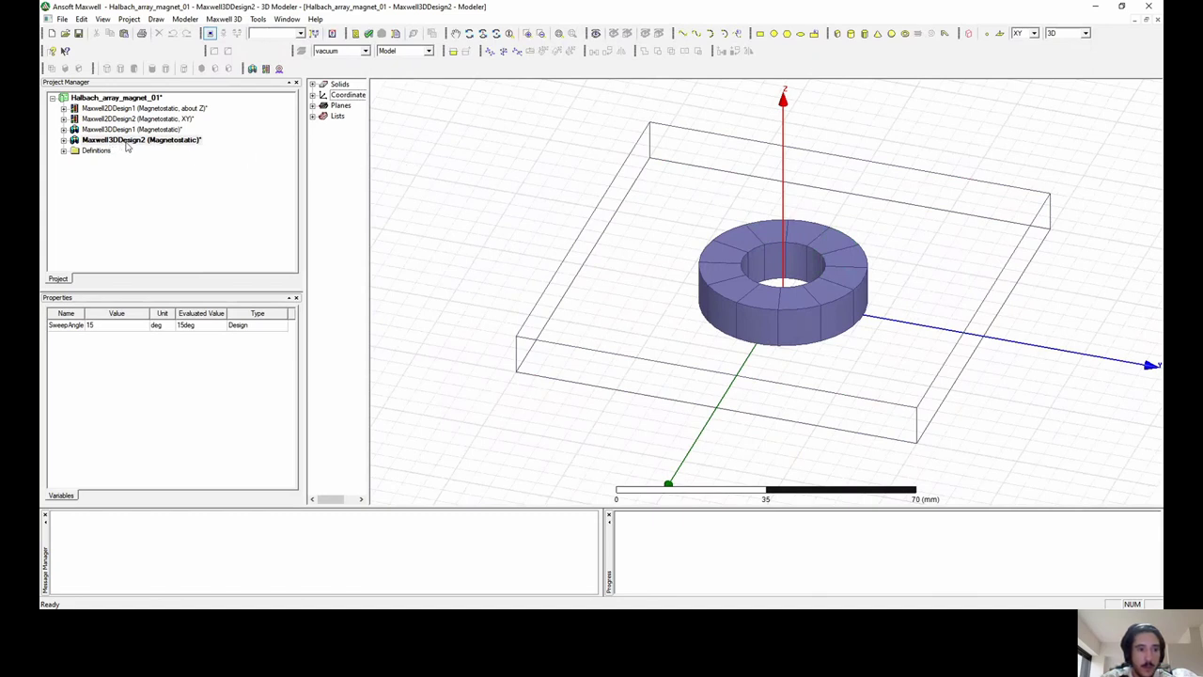
# Expand the solids in the model tree and run a validation check on the new 3D design.
pyautogui.moveTo(373, 157); pyautogui.dragTo(429, 167)
pyautogui.click(312, 85)
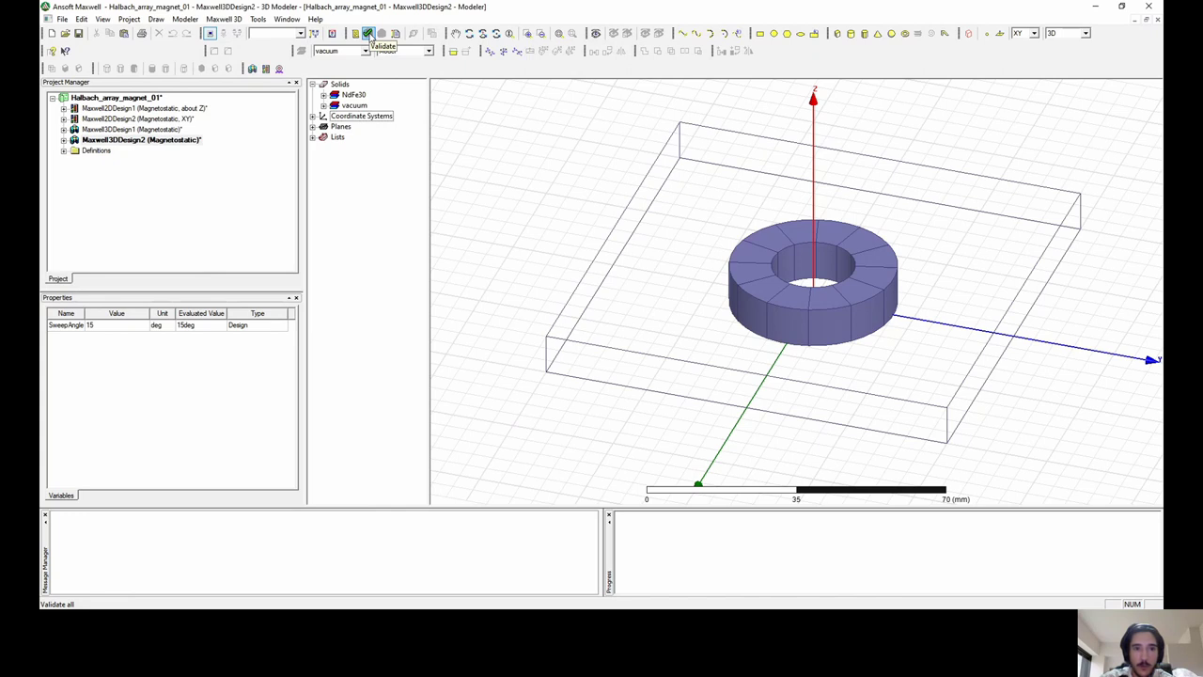
pyautogui.click(368, 34)
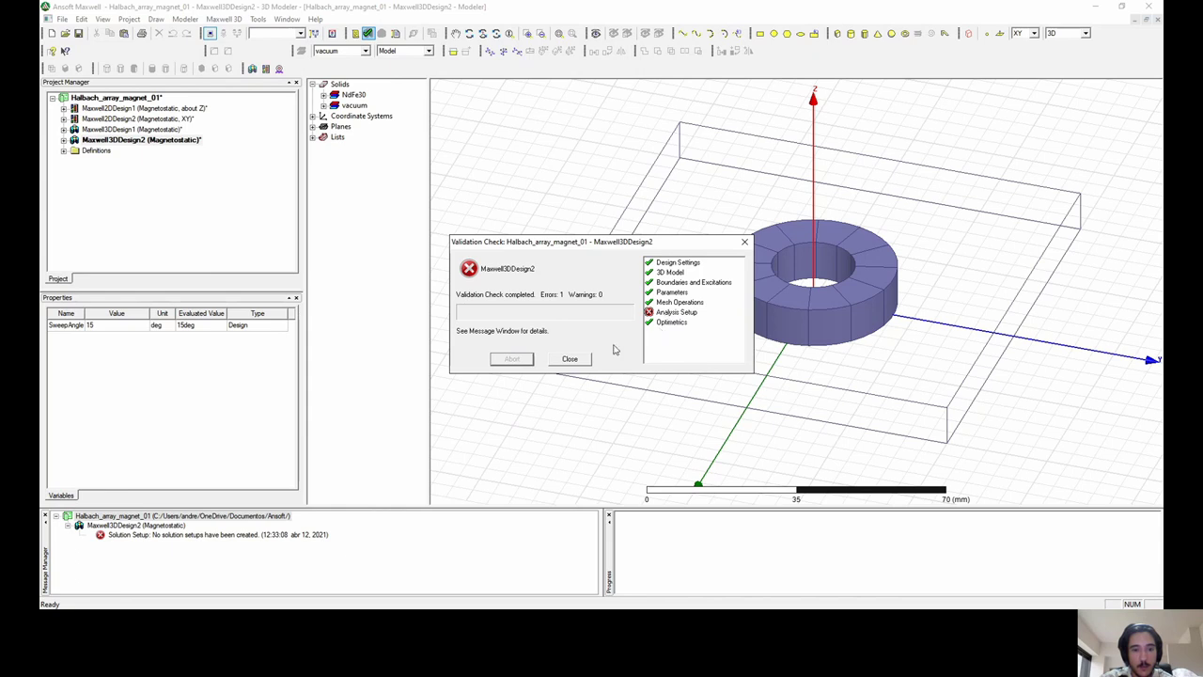
pyautogui.click(570, 359)
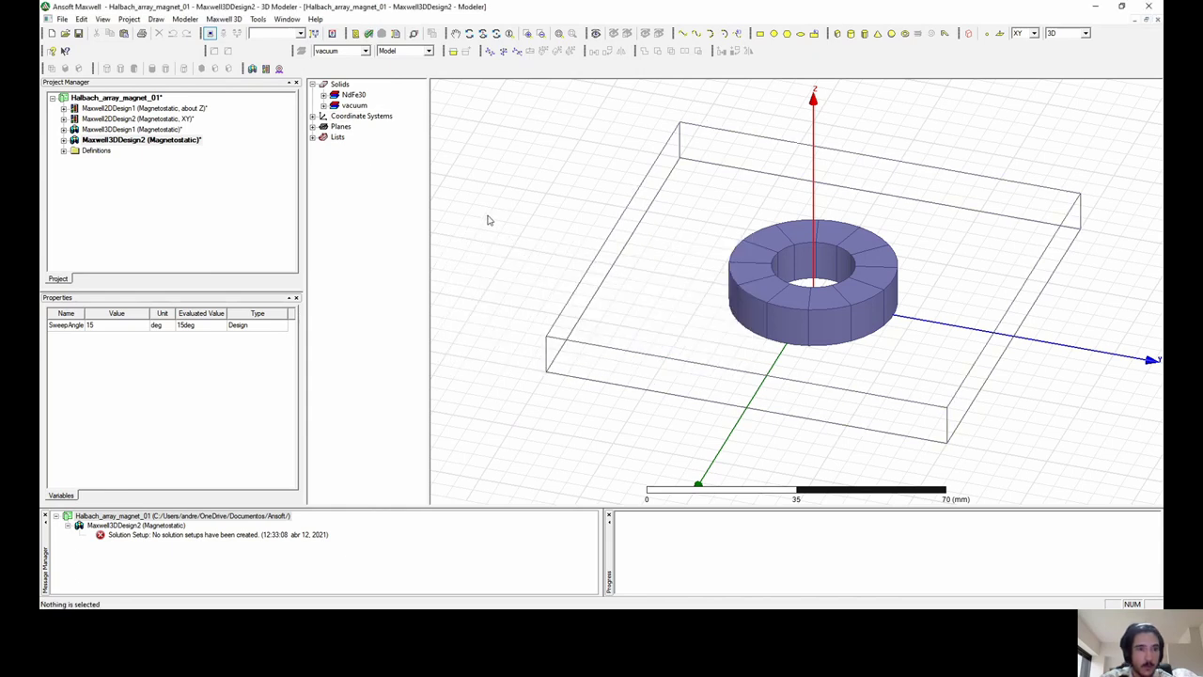
# Add a solution setup to Maxwell3DDesign2 with the default 10 maximum passes and 1 percent error.
pyautogui.click(63, 139)
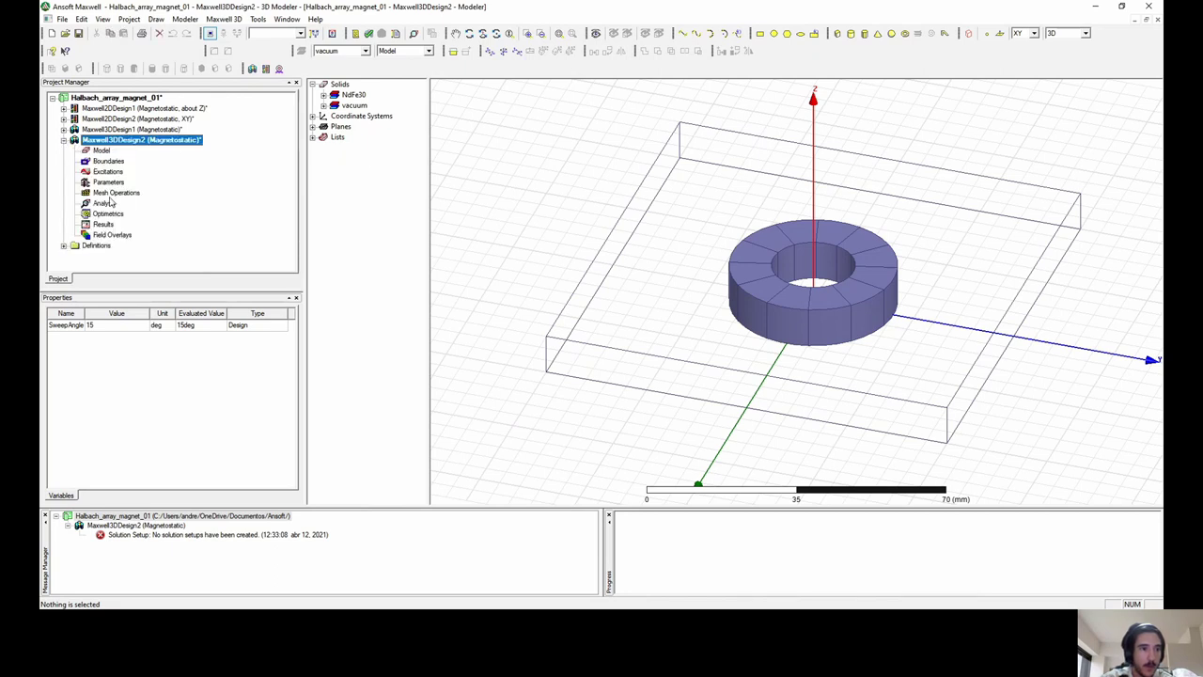
pyautogui.rightClick(94, 205)
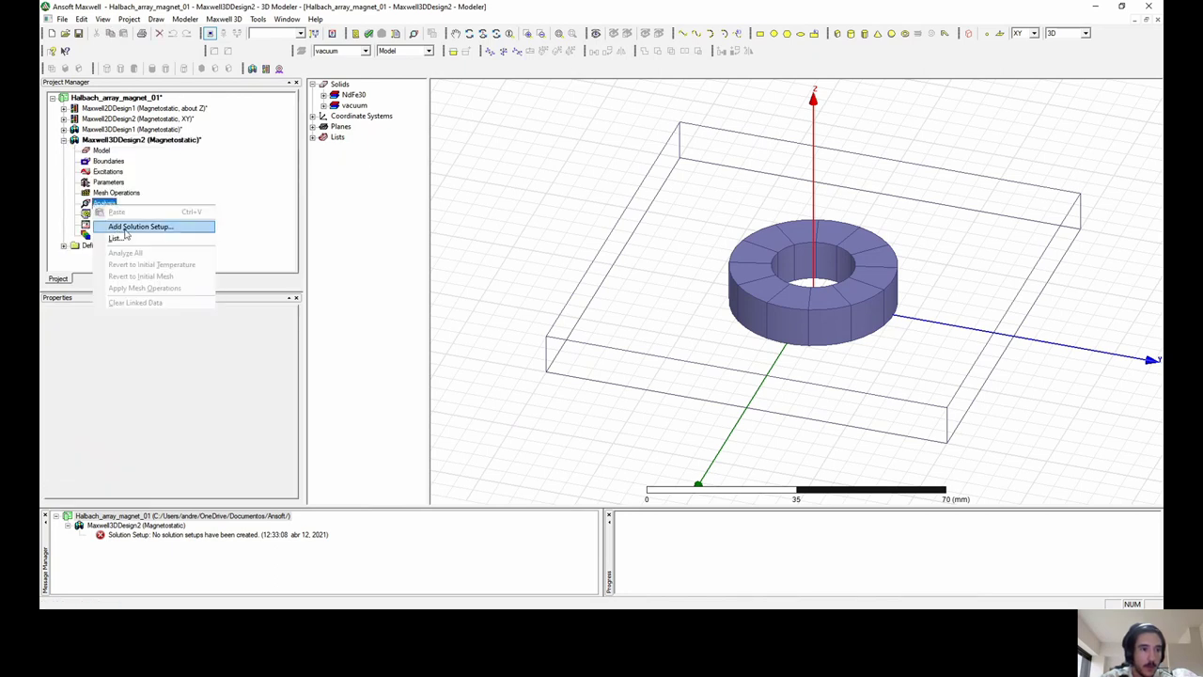
pyautogui.click(571, 153)
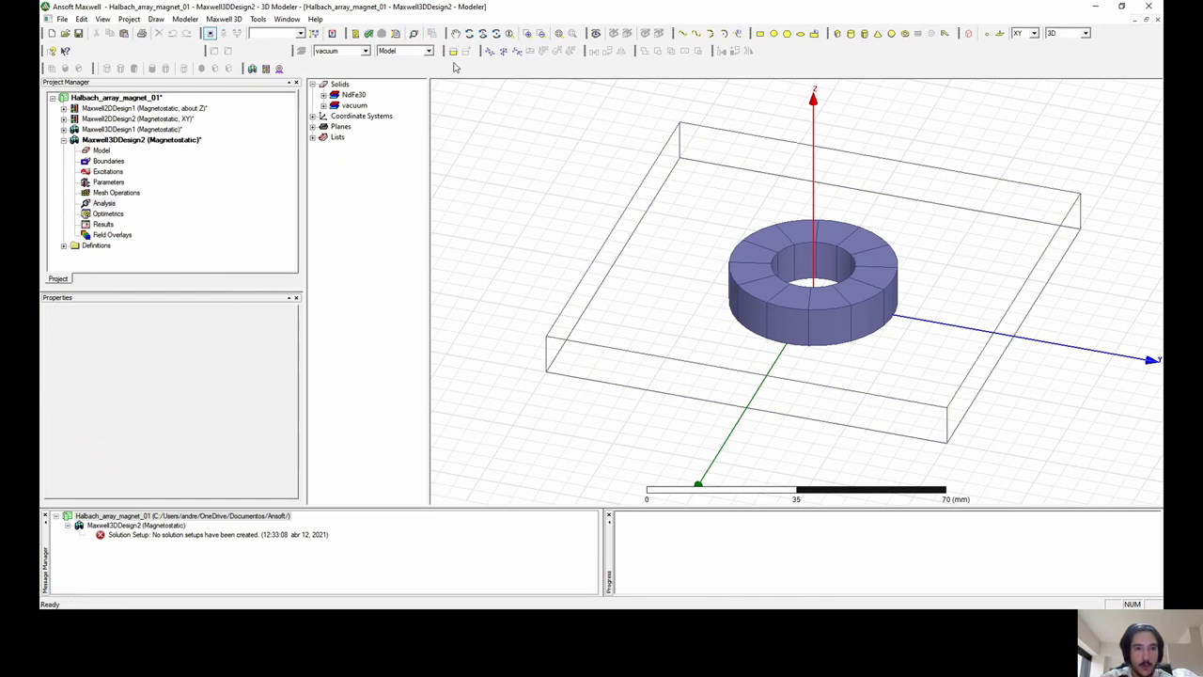
pyautogui.click(414, 33)
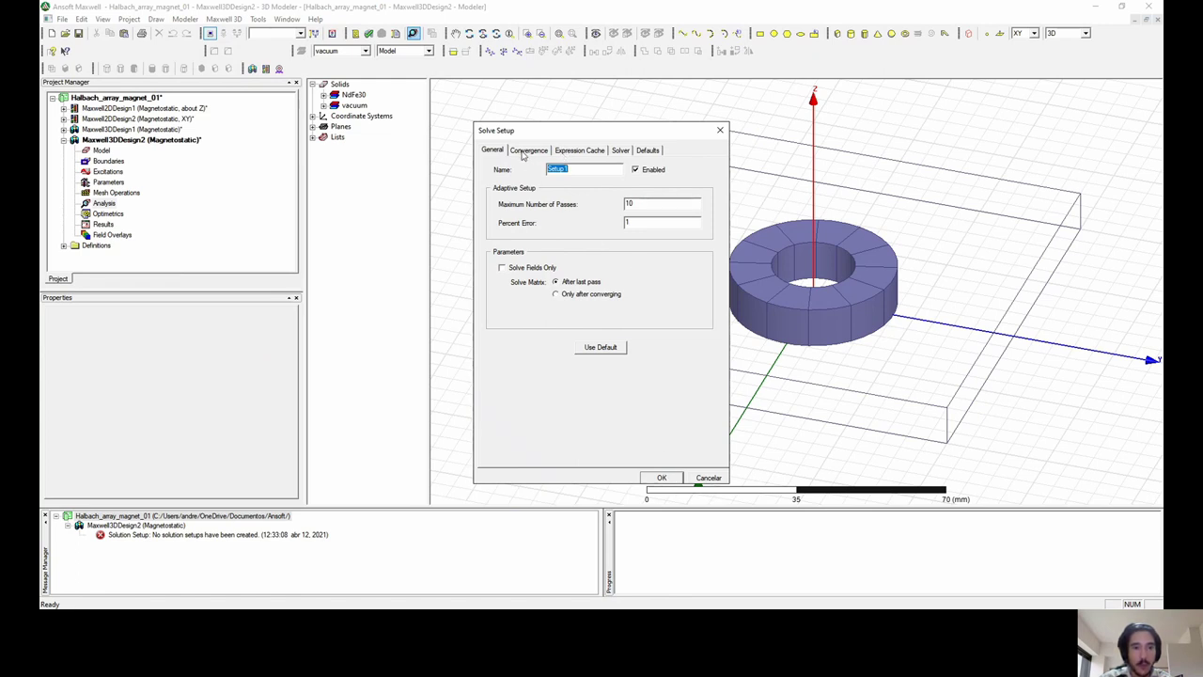
pyautogui.click(524, 154)
pyautogui.click(498, 152)
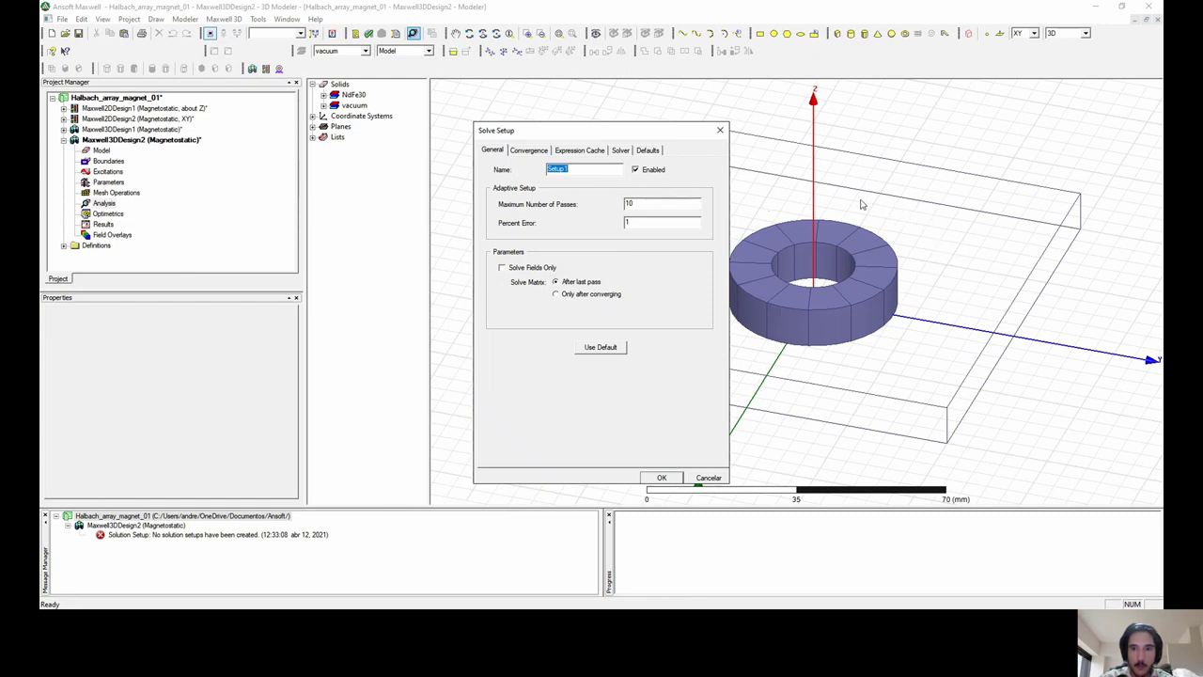
pyautogui.click(660, 479)
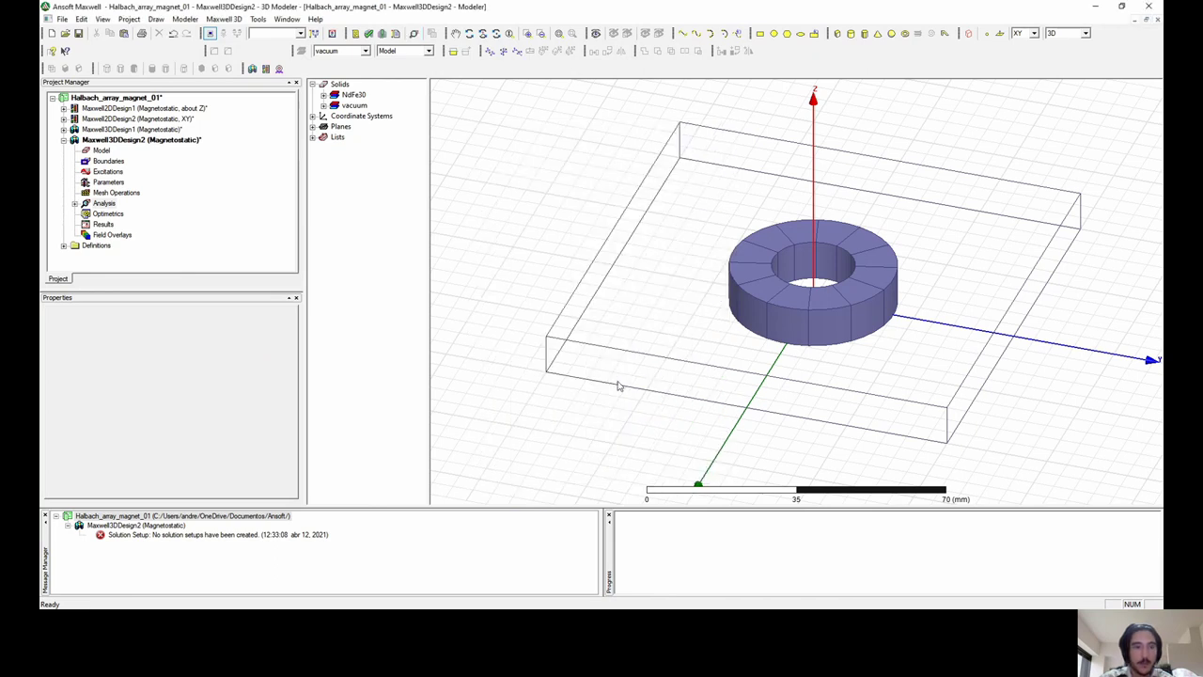
# Validate Maxwell3DDesign2 and simulate all of its solution setups.
pyautogui.click(368, 34)
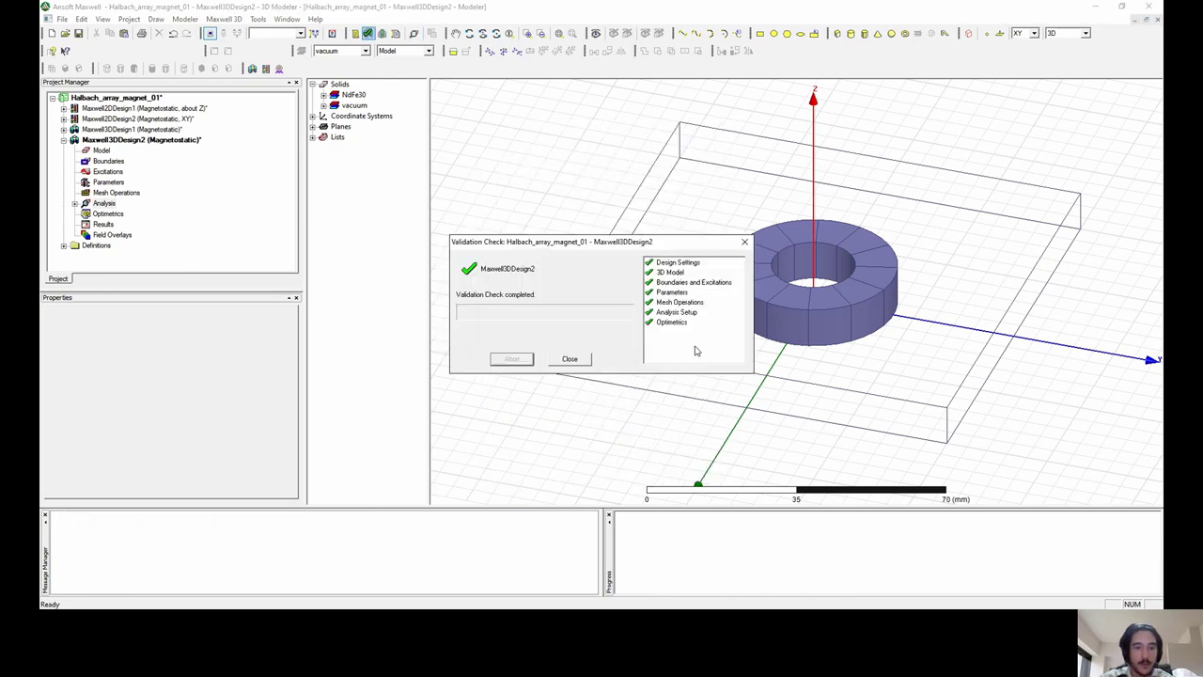
pyautogui.click(573, 360)
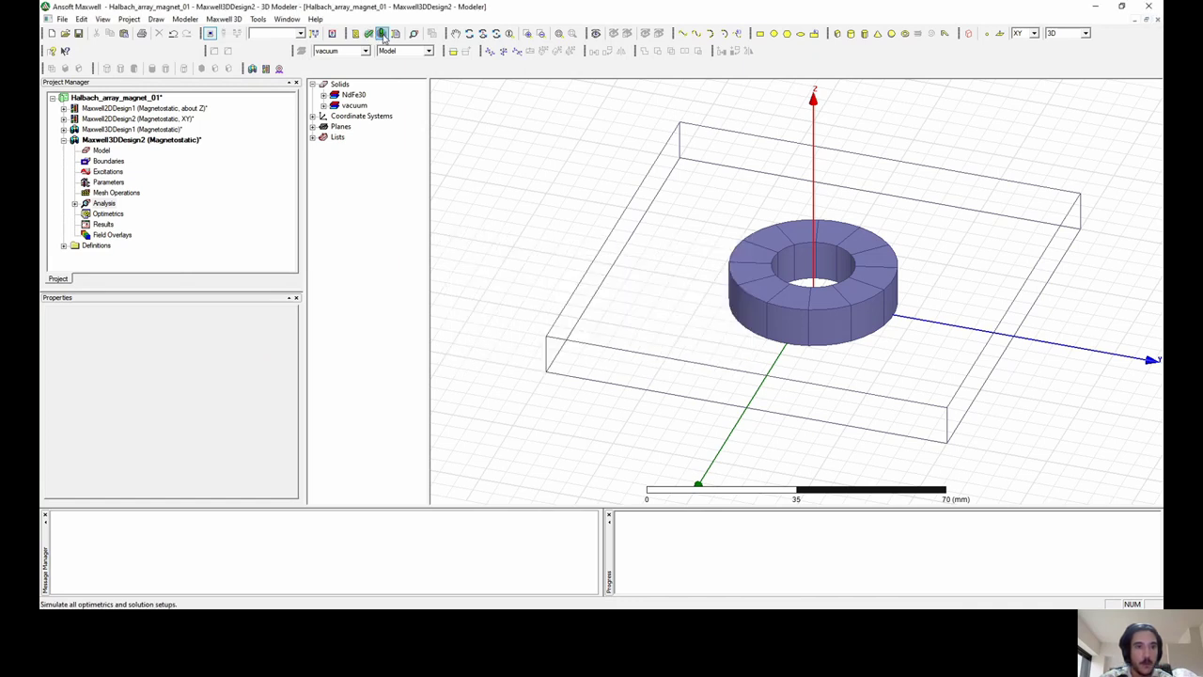
pyautogui.click(381, 34)
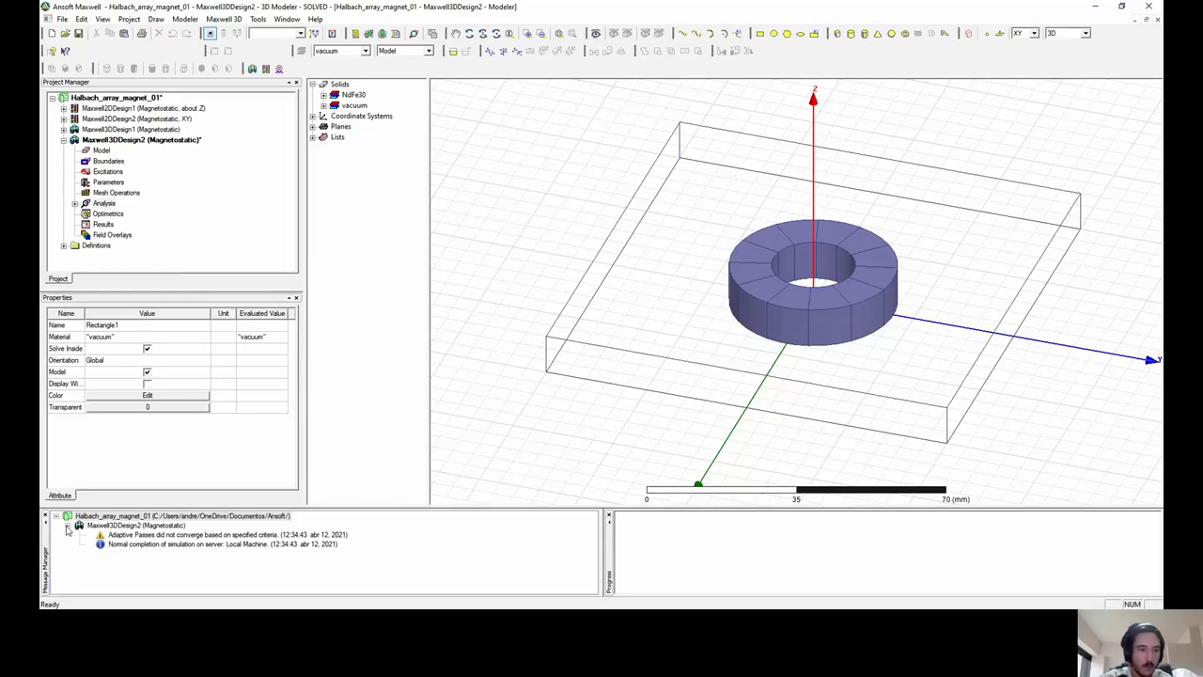
pyautogui.click(67, 526)
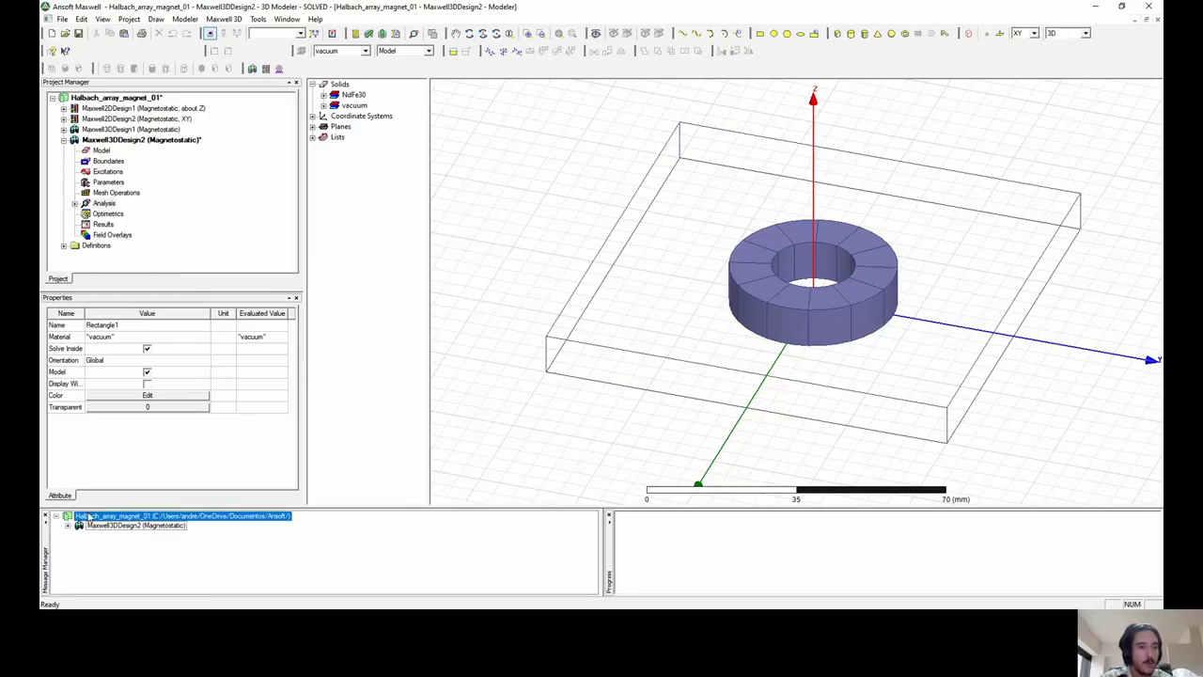
pyautogui.click(68, 526)
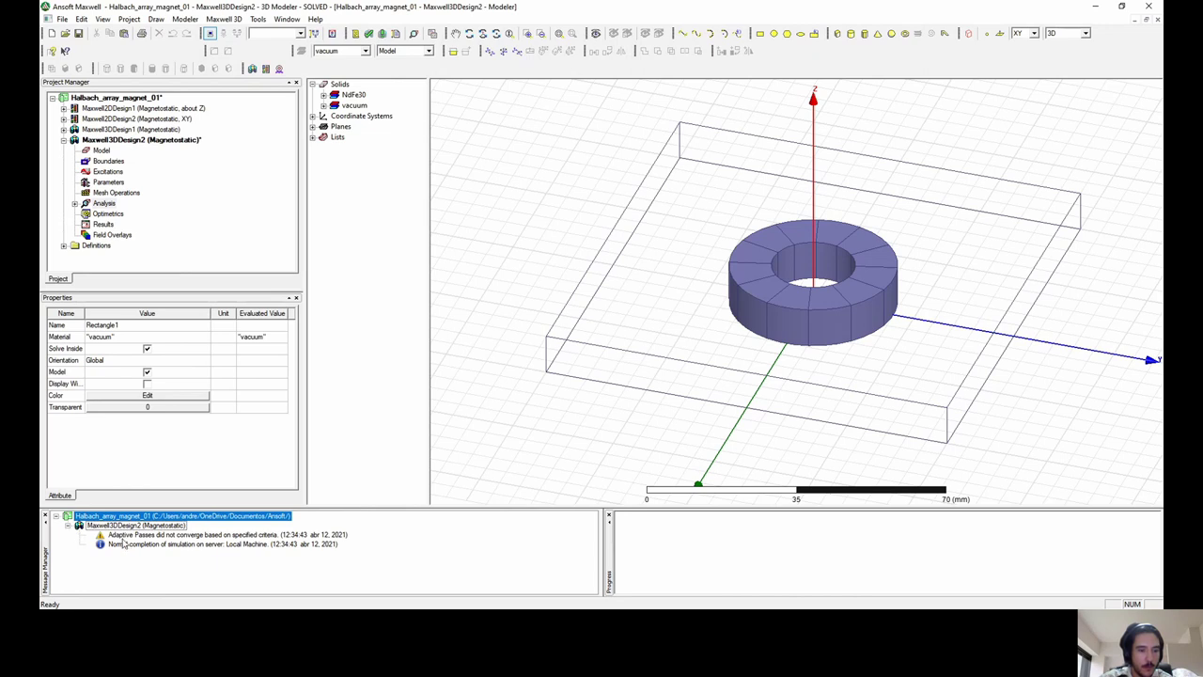
pyautogui.click(68, 526)
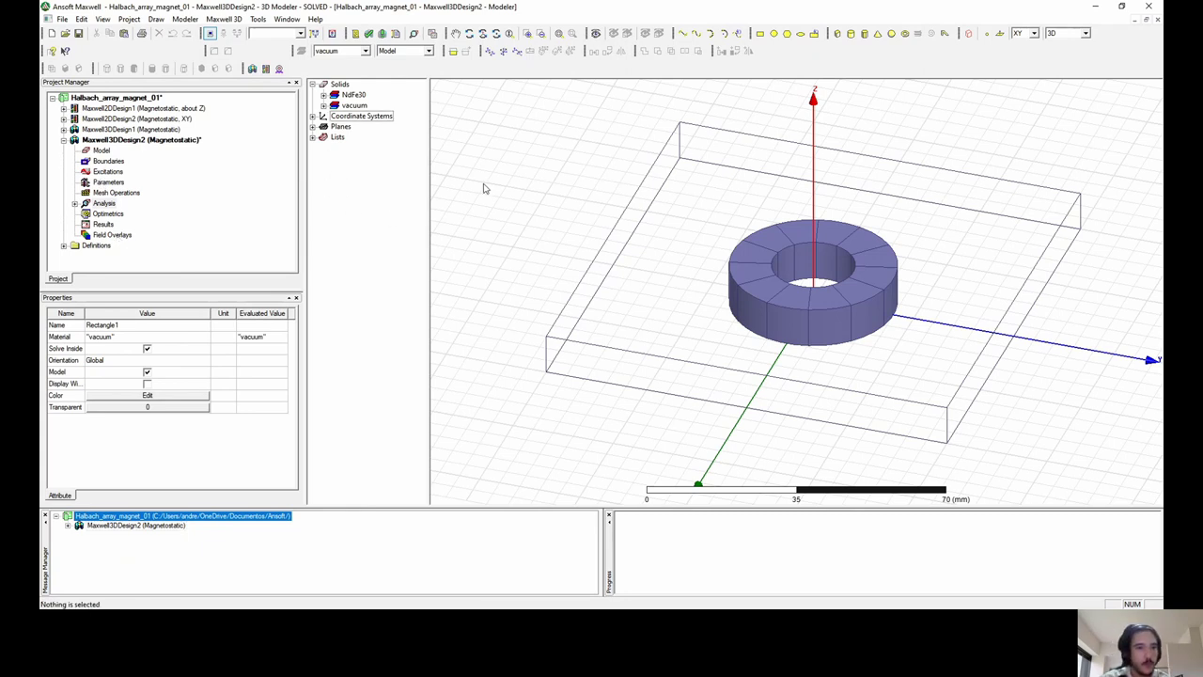
# Plot the B_Vector field overlay in the AllObjects volume for all objects of the 3D design.
pyautogui.hotkey('ctrl', 'a')
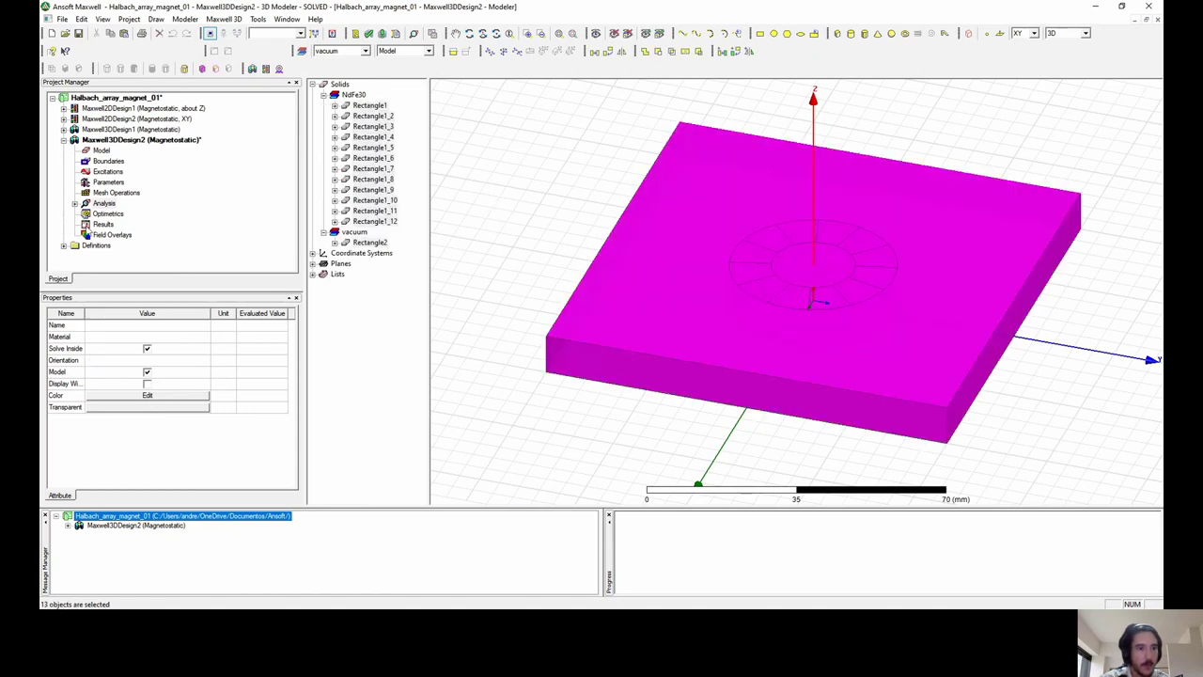
pyautogui.rightClick(99, 236)
pyautogui.moveTo(126, 243)
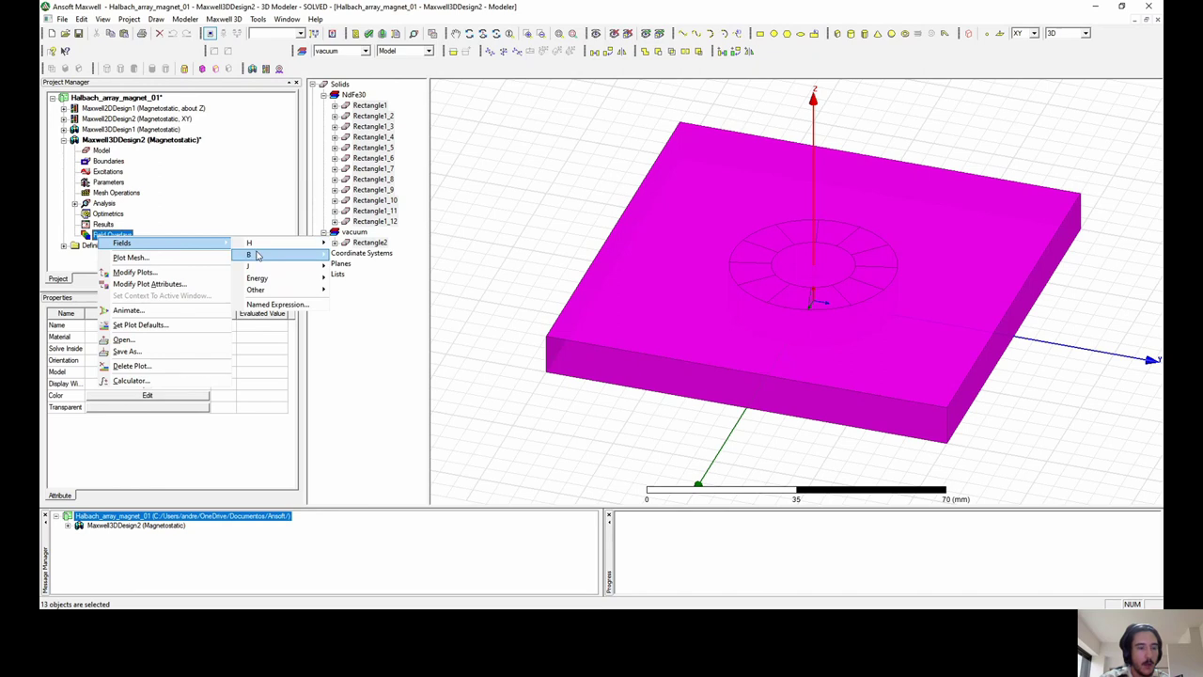
pyautogui.moveTo(257, 256)
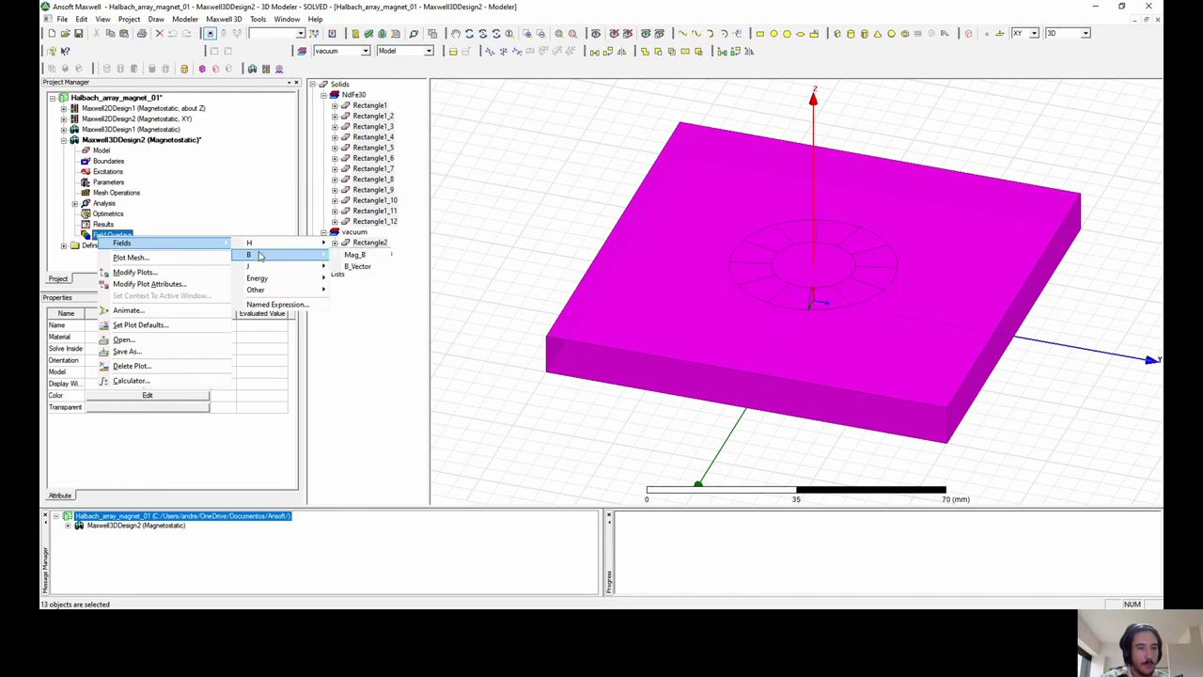
pyautogui.click(350, 268)
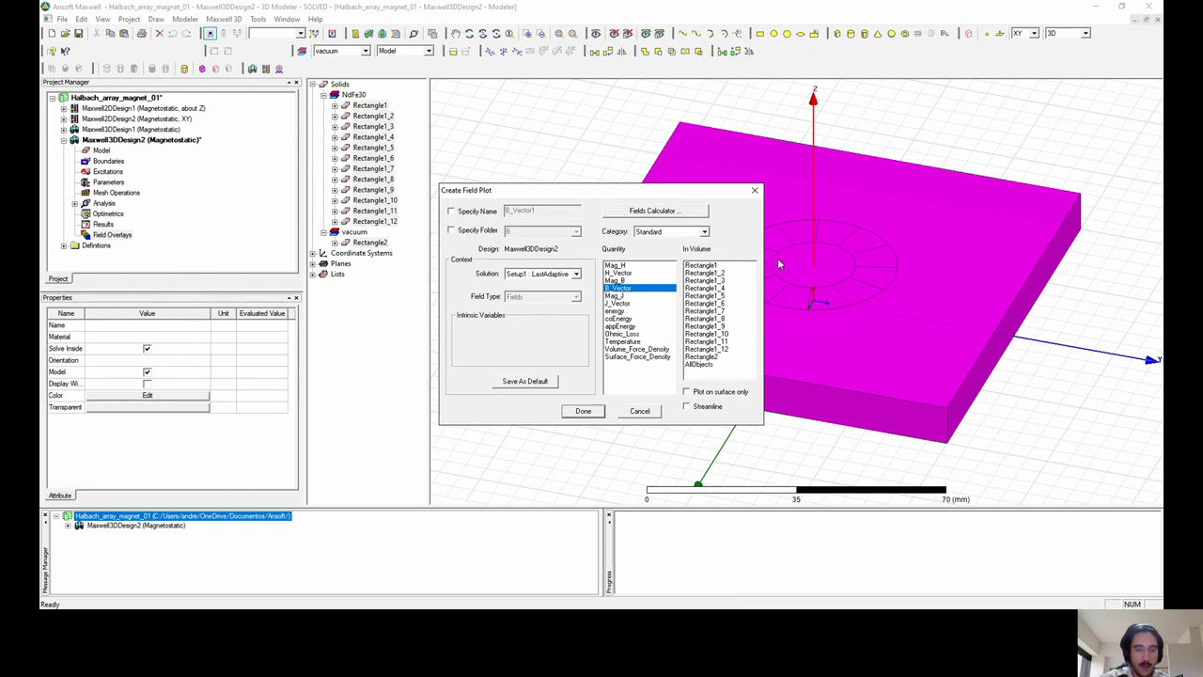
pyautogui.click(716, 364)
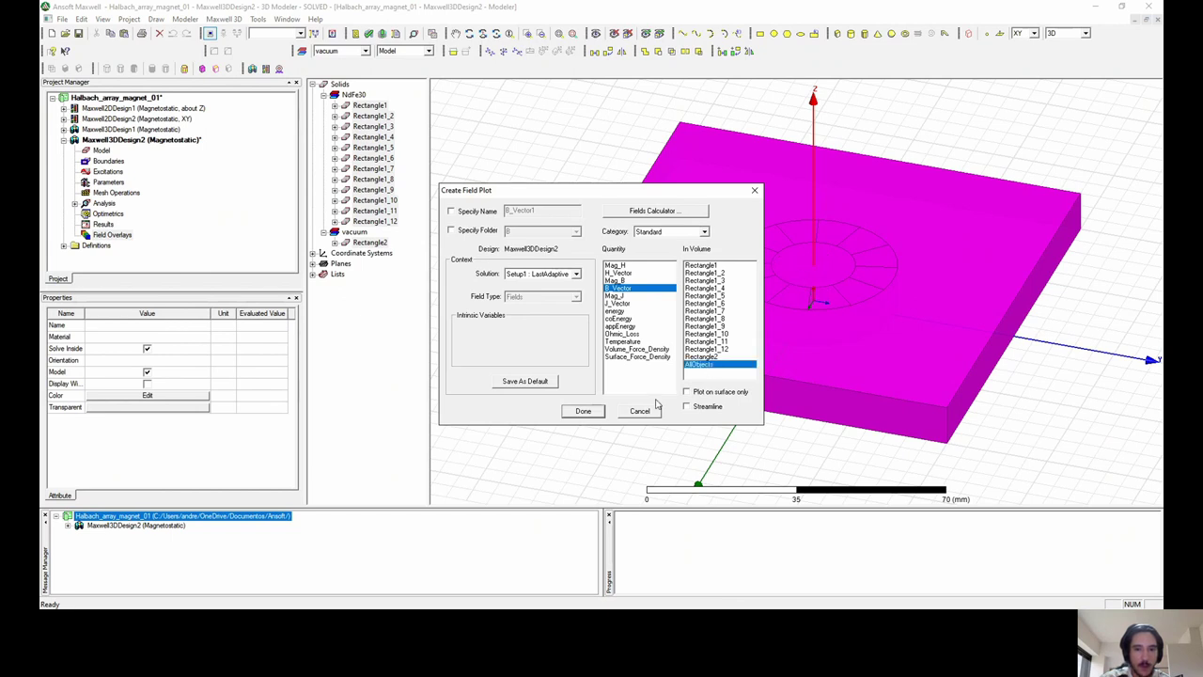
pyautogui.click(583, 411)
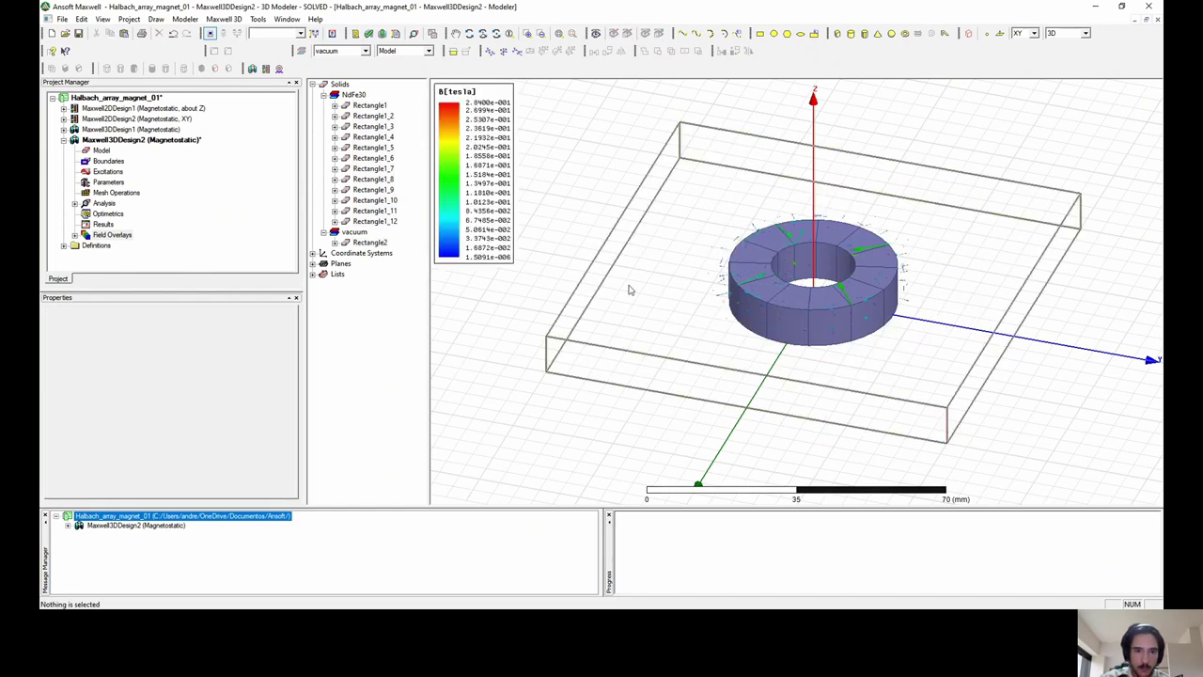
# Examine the flux density vectors around the magnet ring and inside its bore from above and at close range.
pyautogui.scroll(5, 625, 184)
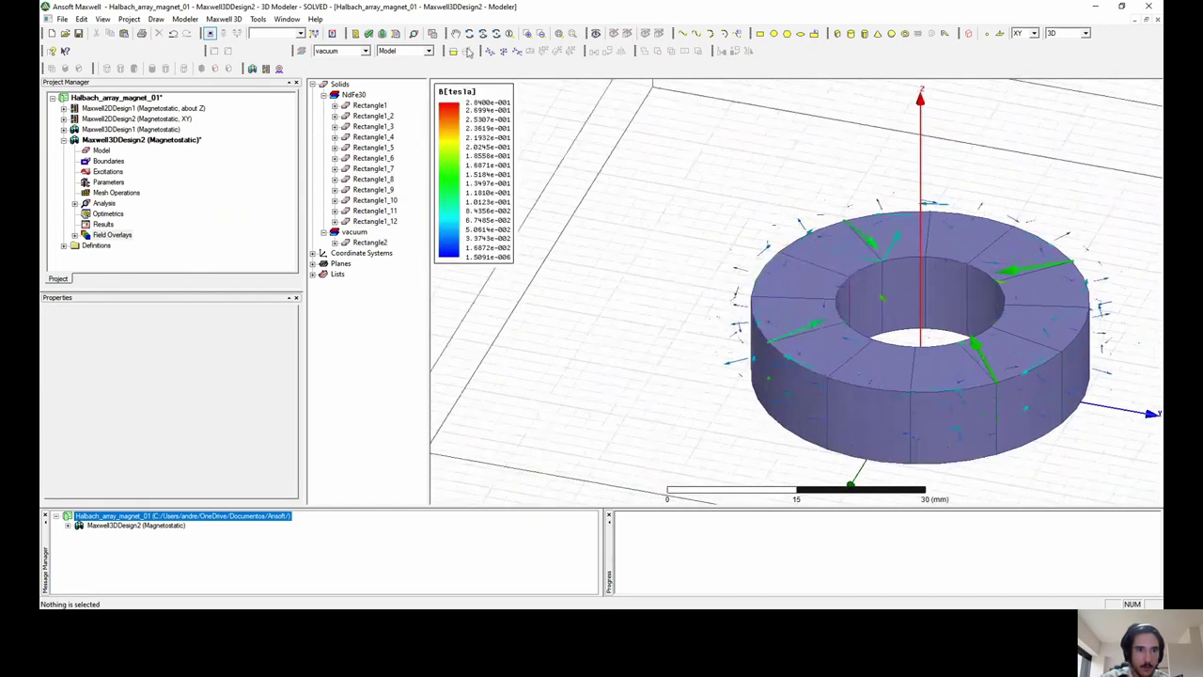
pyautogui.click(470, 36)
pyautogui.moveTo(898, 342)
pyautogui.mouseDown()
pyautogui.moveTo(870, 414)
pyautogui.moveTo(858, 395)
pyautogui.moveTo(888, 357)
pyautogui.mouseUp()
pyautogui.scroll(4, 888, 359)
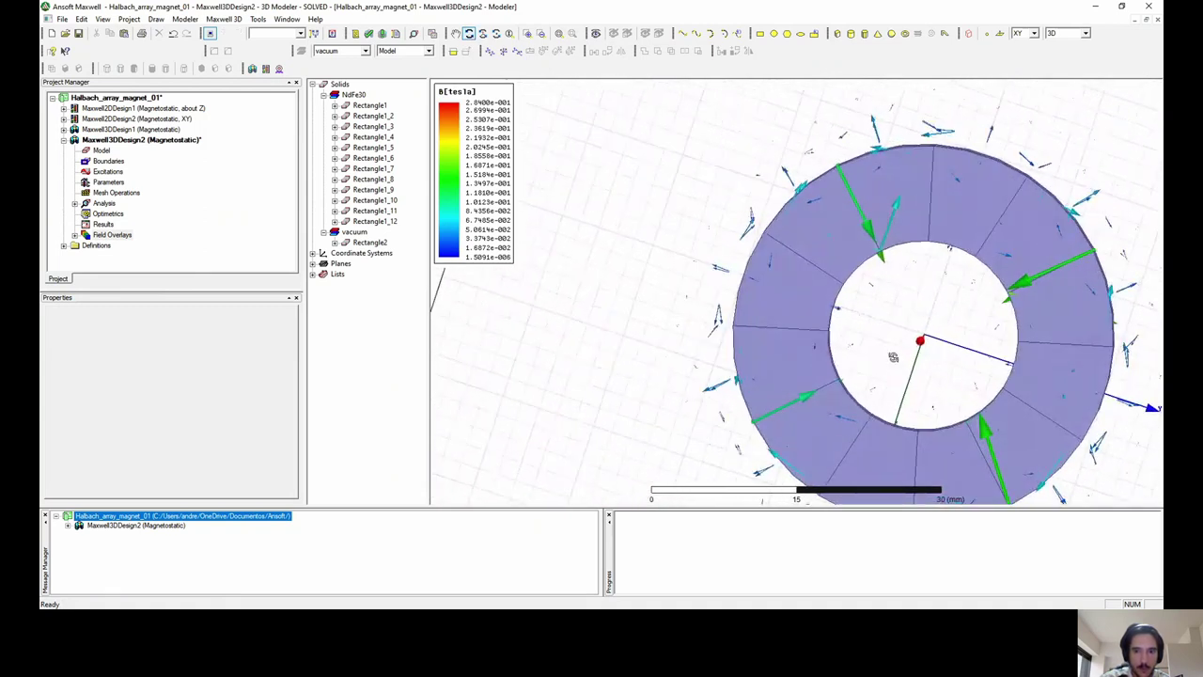
pyautogui.scroll(3, 887, 363)
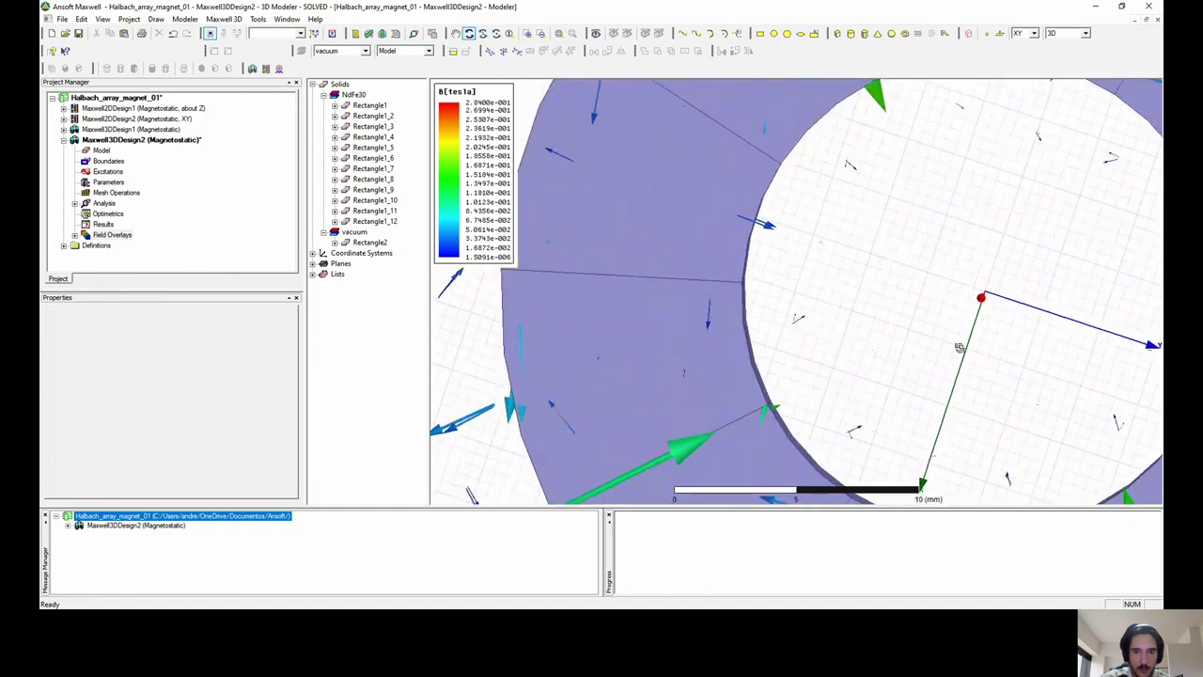
pyautogui.scroll(-2, 955, 351)
pyautogui.scroll(-2, 966, 355)
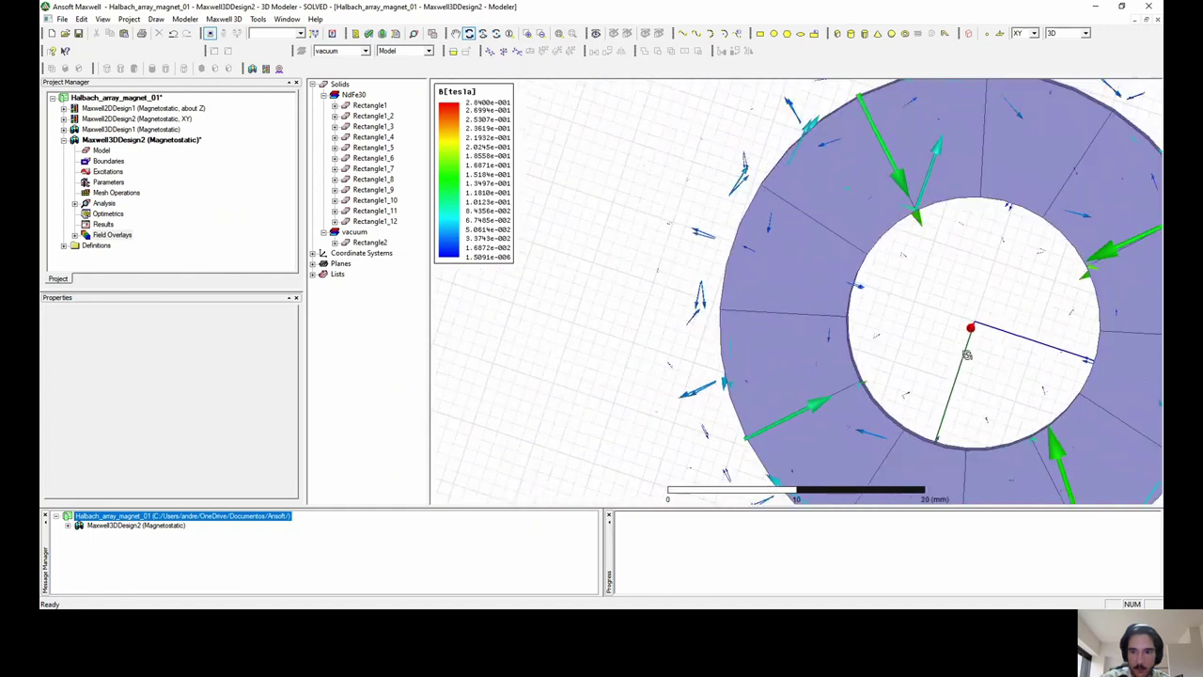
pyautogui.moveTo(965, 352)
pyautogui.mouseDown()
pyautogui.moveTo(953, 348)
pyautogui.moveTo(967, 356)
pyautogui.mouseUp()
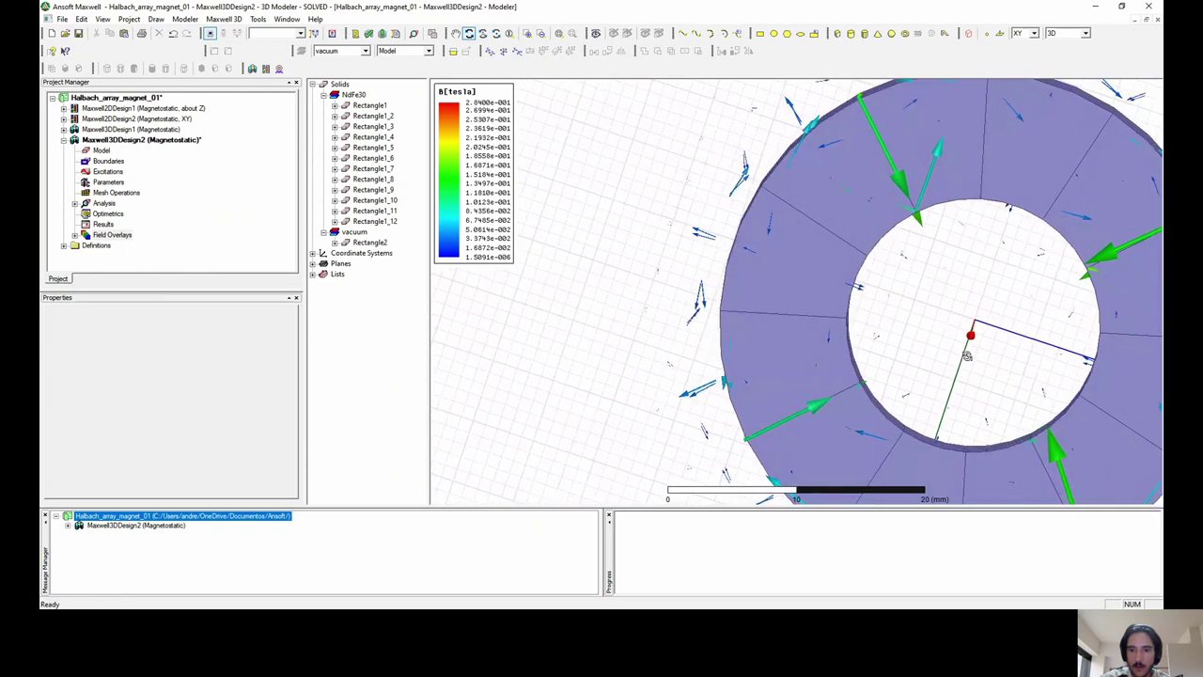
pyautogui.scroll(-3, 967, 355)
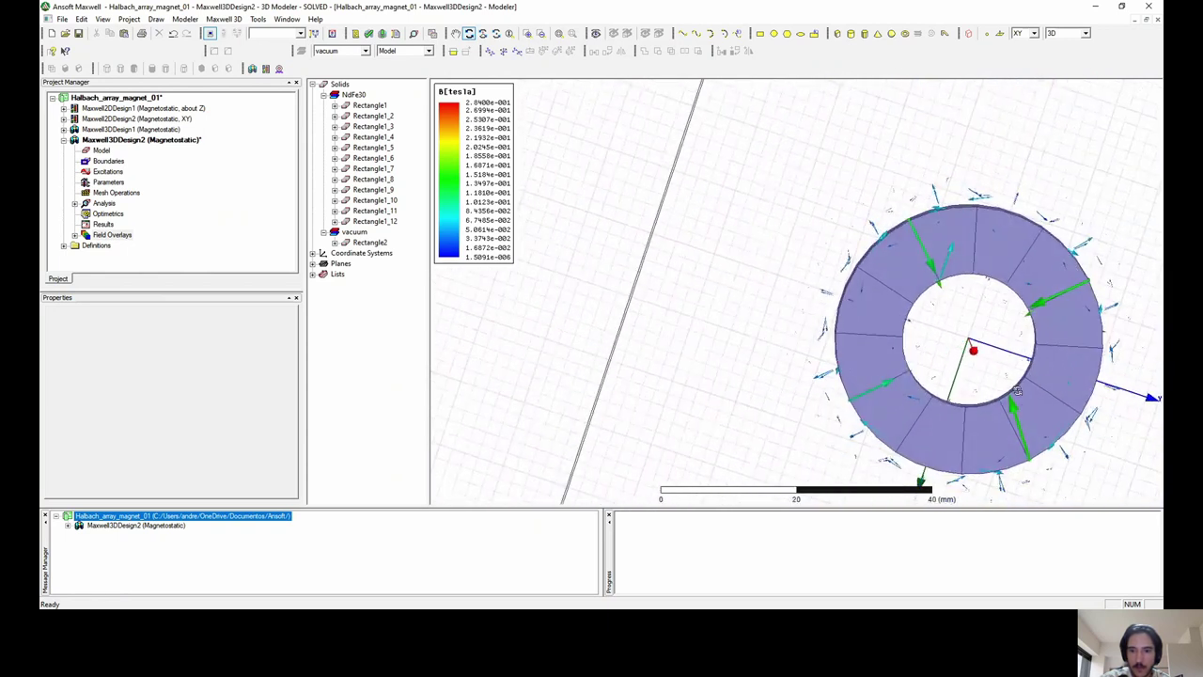
pyautogui.moveTo(1015, 388); pyautogui.dragTo(996, 356)
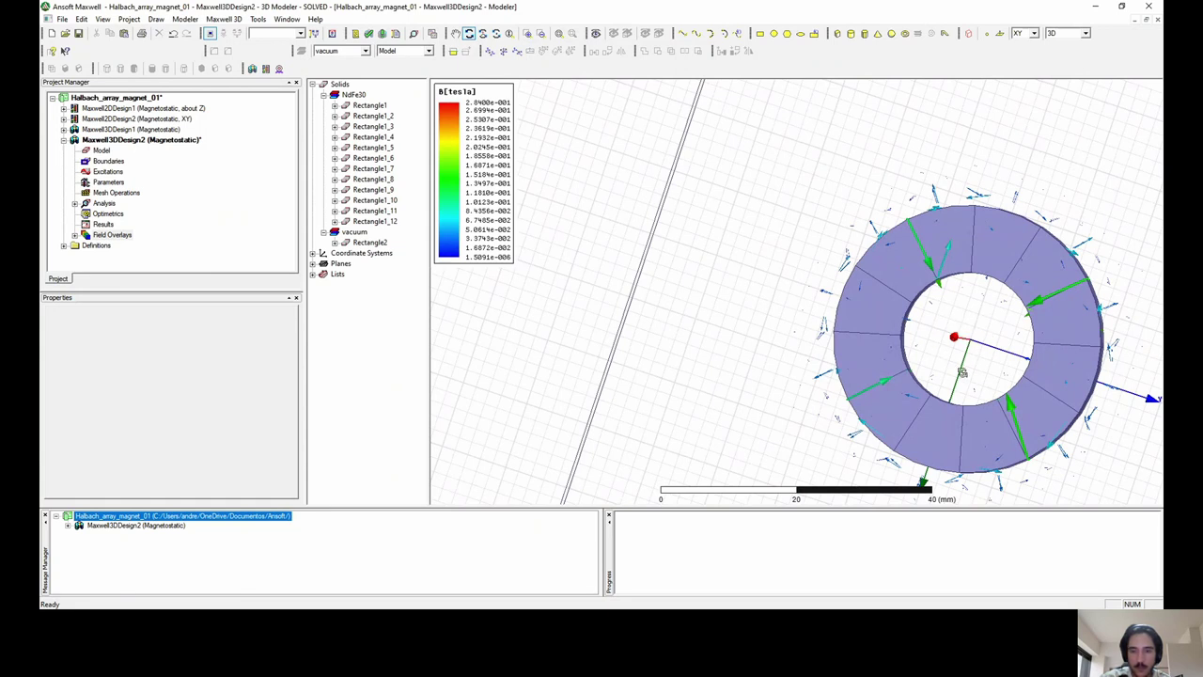
pyautogui.moveTo(963, 372)
pyautogui.mouseDown()
pyautogui.moveTo(987, 385)
pyautogui.moveTo(968, 374)
pyautogui.mouseUp()
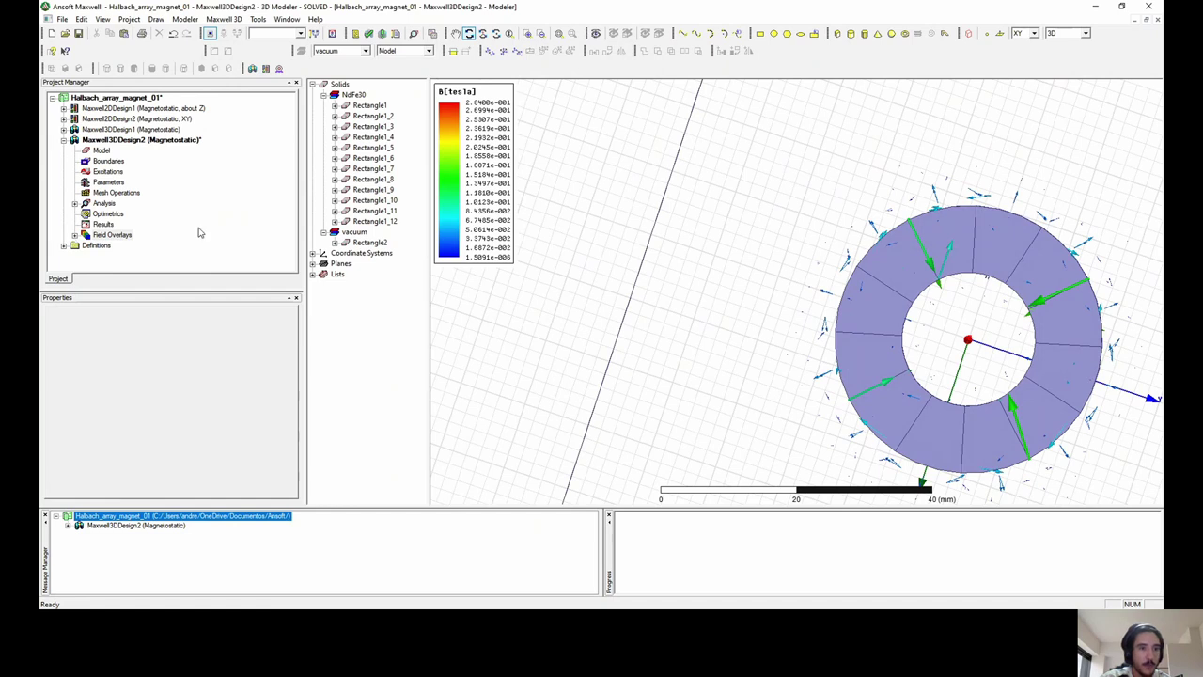
# Plot the Mag_B field overlay in the AllObjects volume for all objects of the 3D design.
pyautogui.click(369, 300)
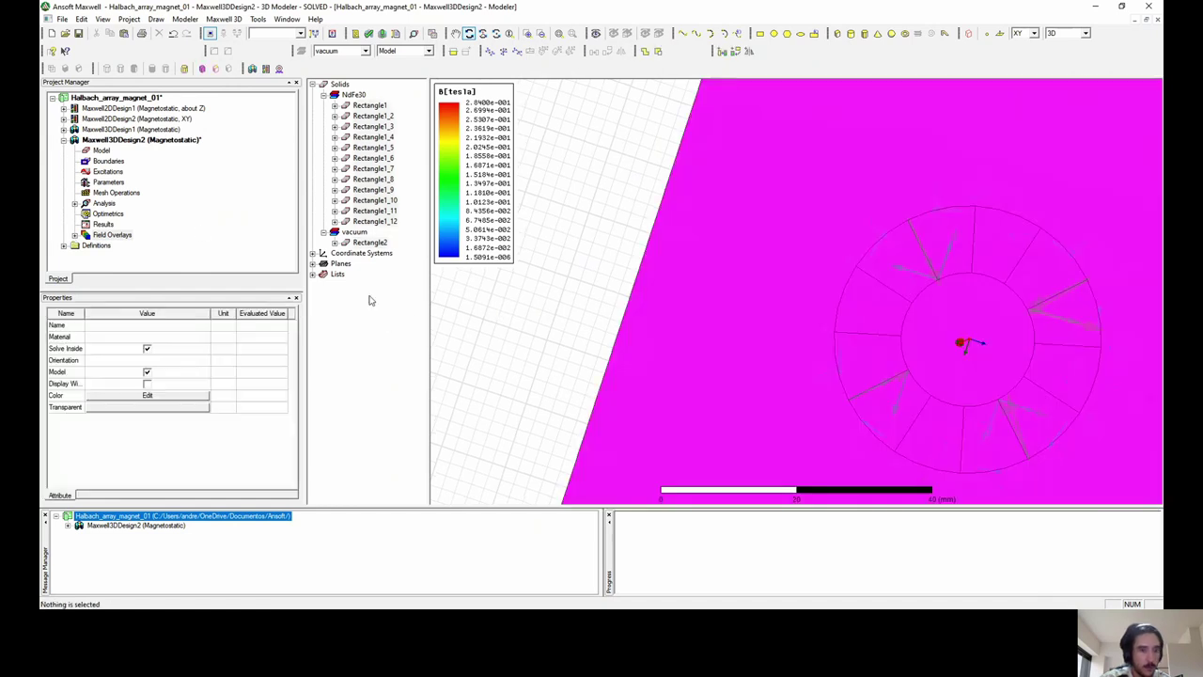
pyautogui.rightClick(107, 235)
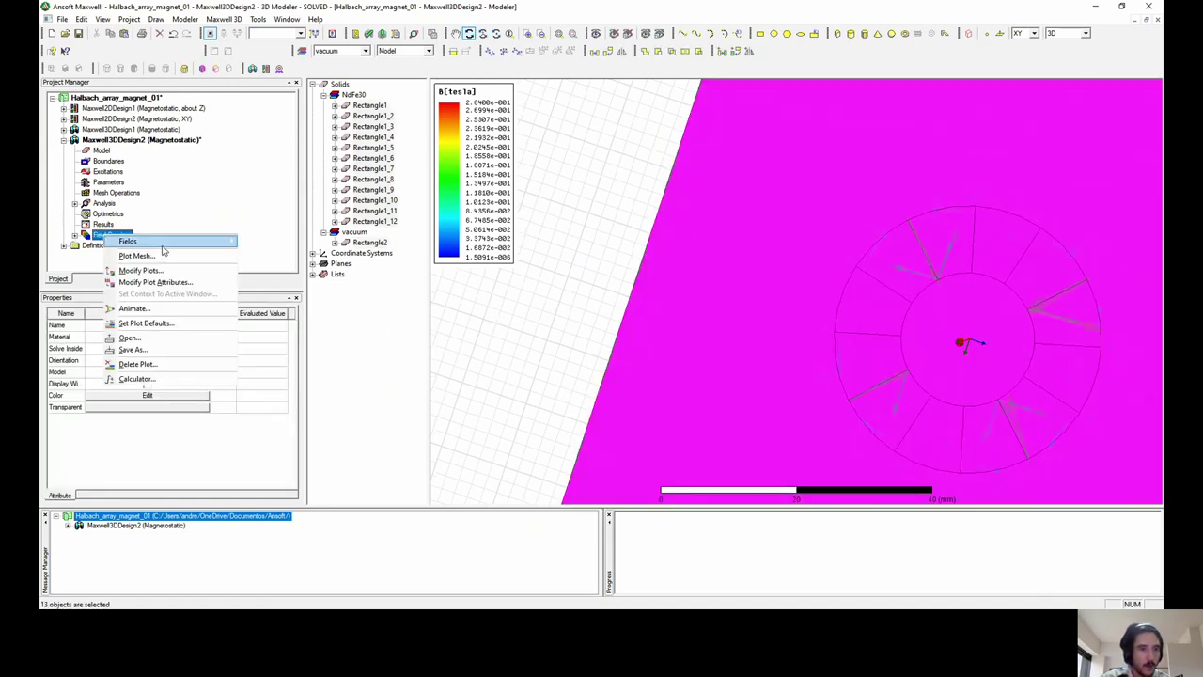
pyautogui.moveTo(165, 244)
pyautogui.moveTo(304, 257)
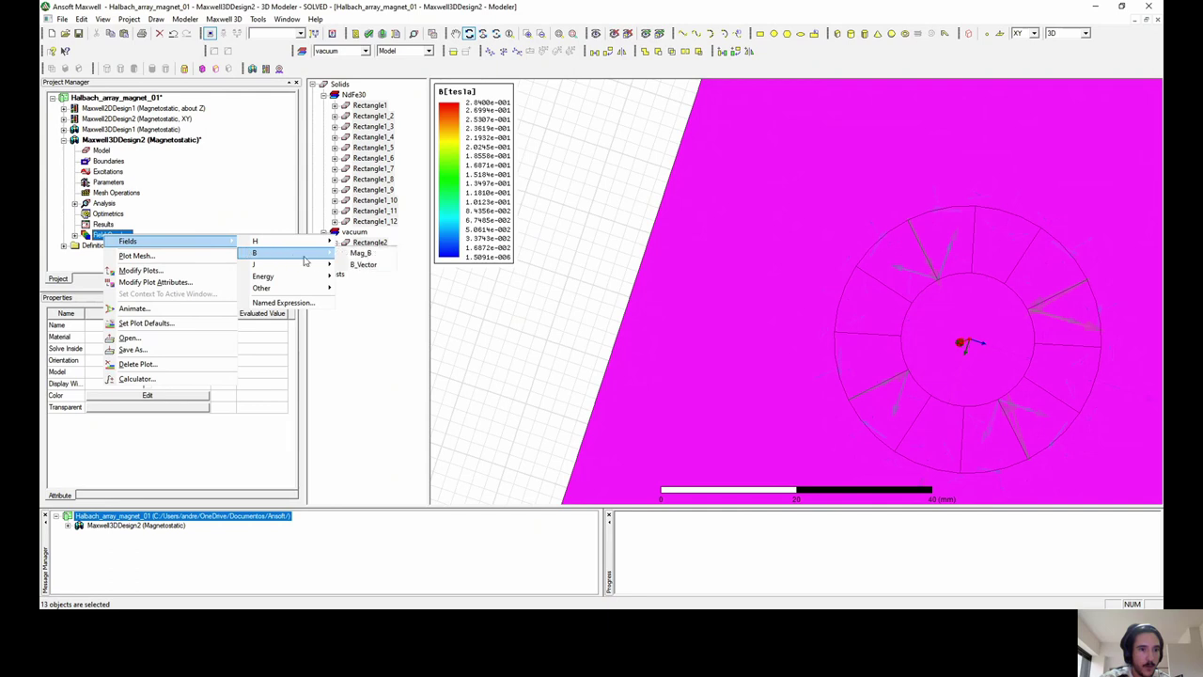
pyautogui.click(359, 253)
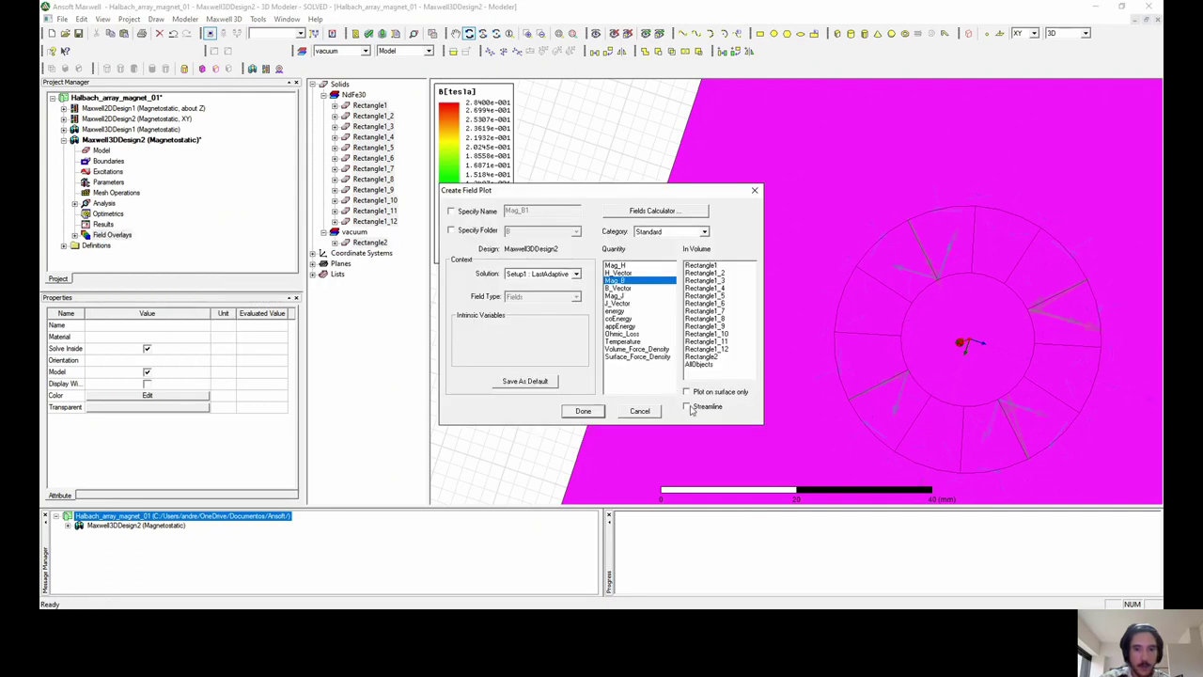
pyautogui.click(697, 364)
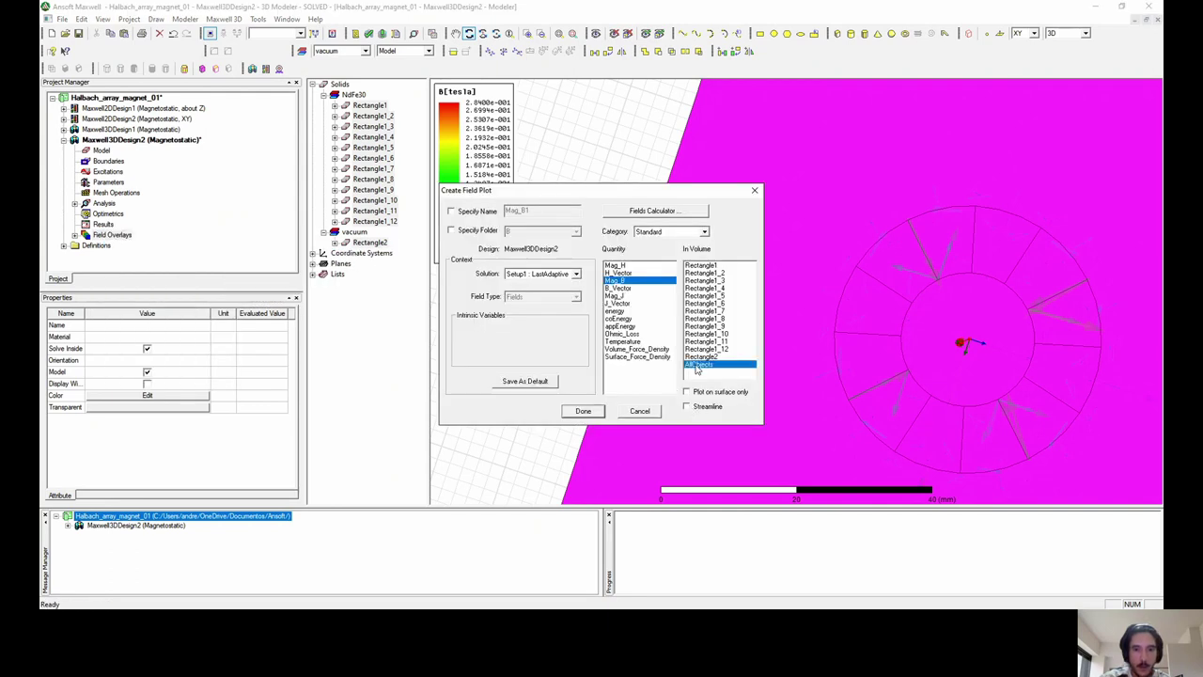
pyautogui.click(584, 412)
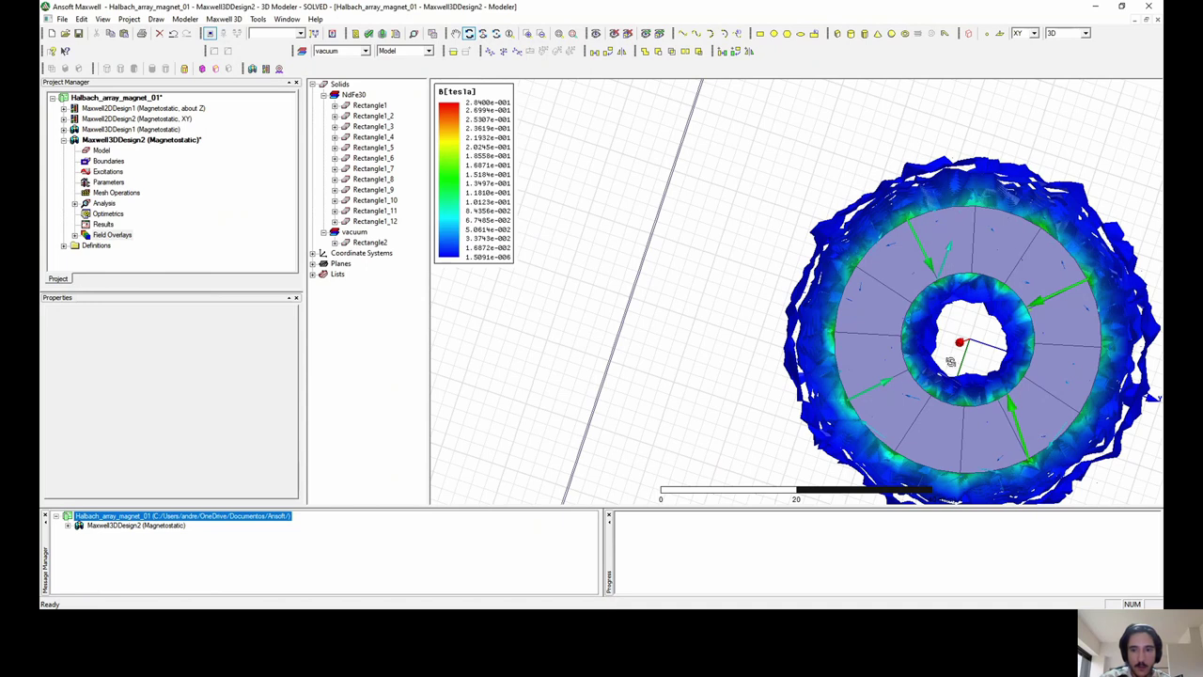
# Expand the B group of field overlays and hide the Mag_B1 plot.
pyautogui.moveTo(972, 393); pyautogui.dragTo(978, 391)
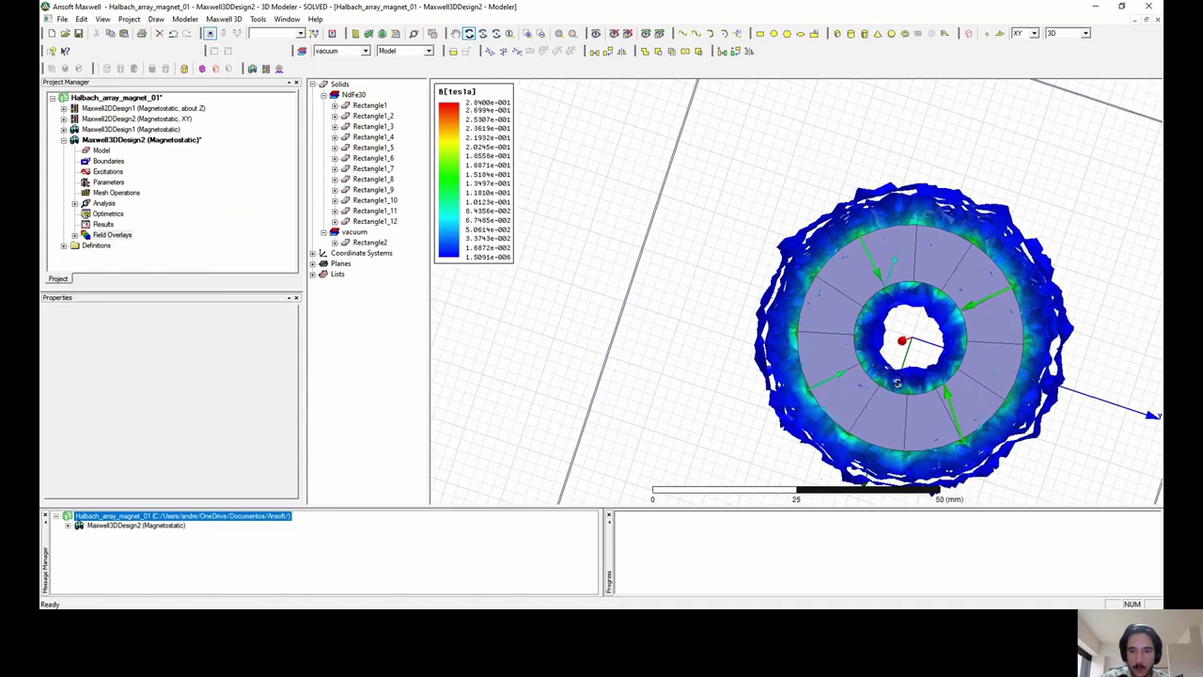
pyautogui.moveTo(908, 377); pyautogui.dragTo(905, 373)
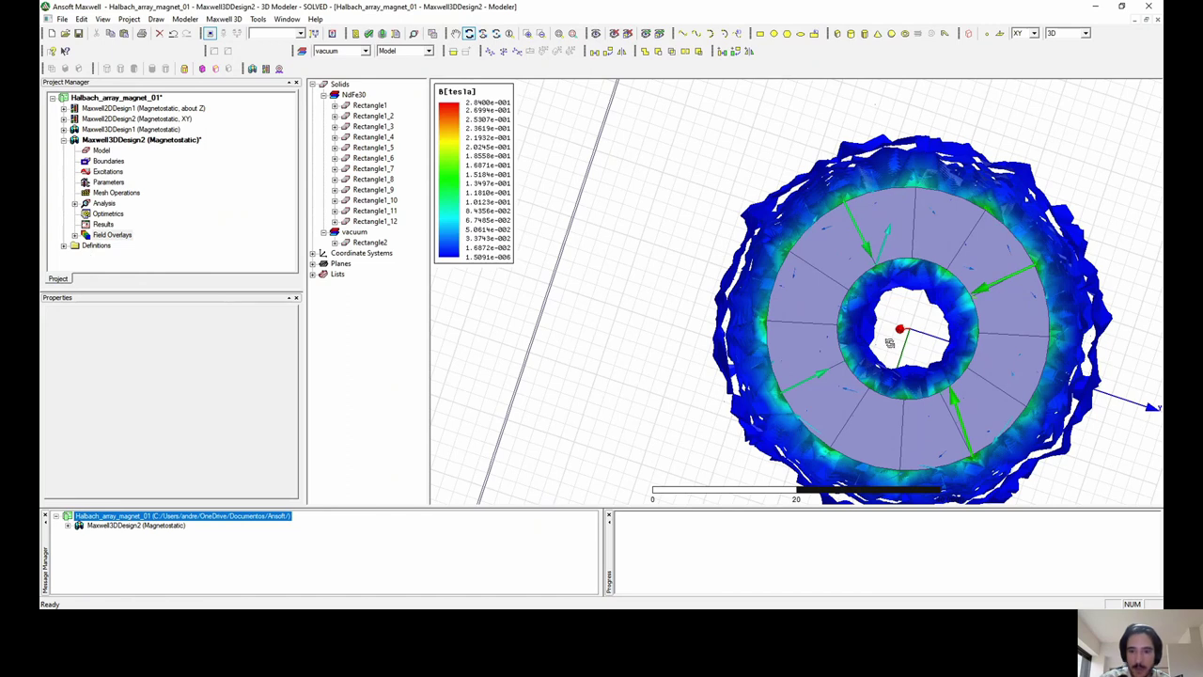
pyautogui.moveTo(890, 344); pyautogui.dragTo(868, 316)
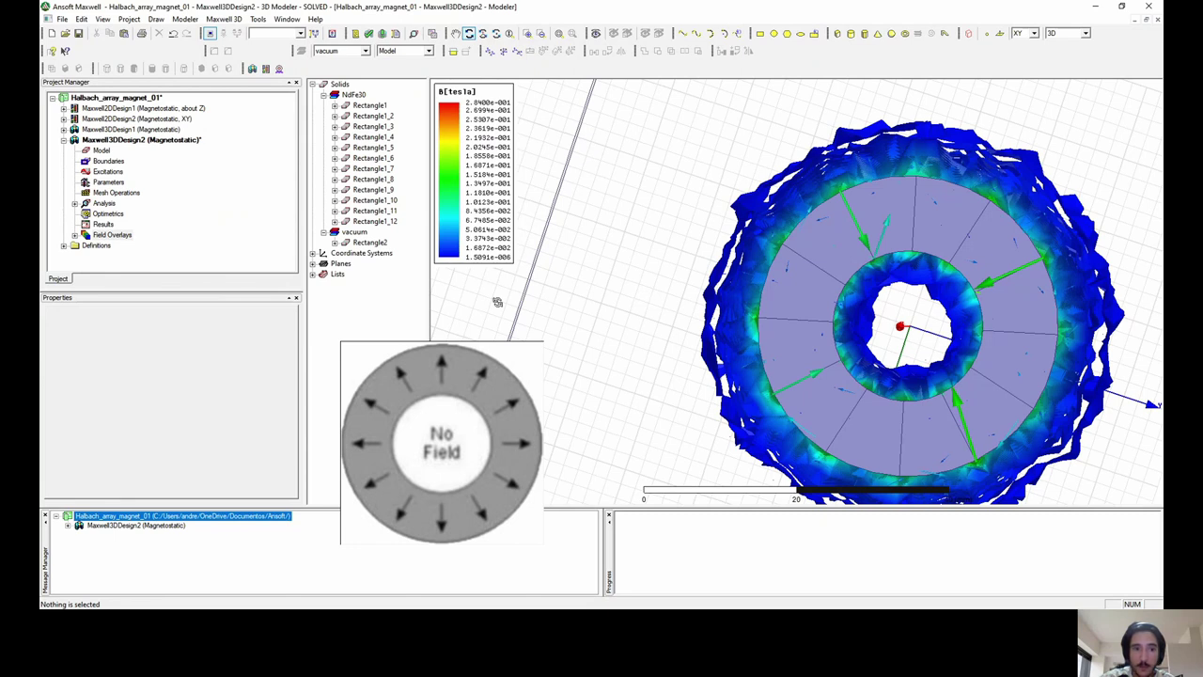
pyautogui.click(75, 236)
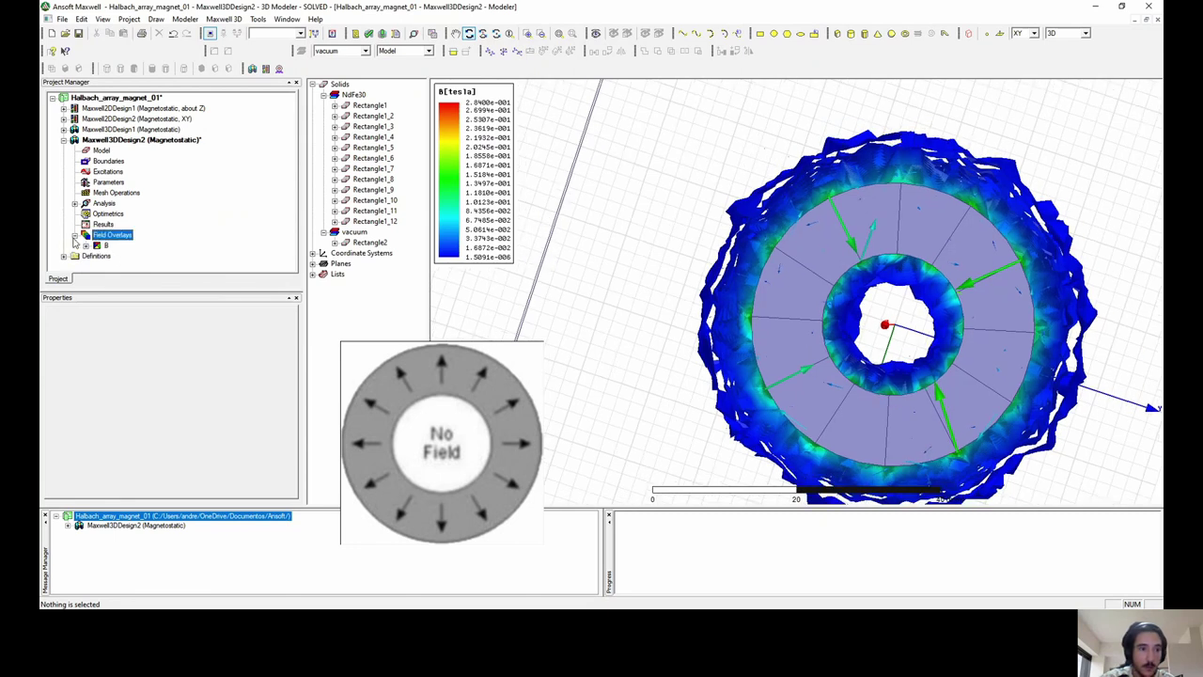
pyautogui.click(85, 246)
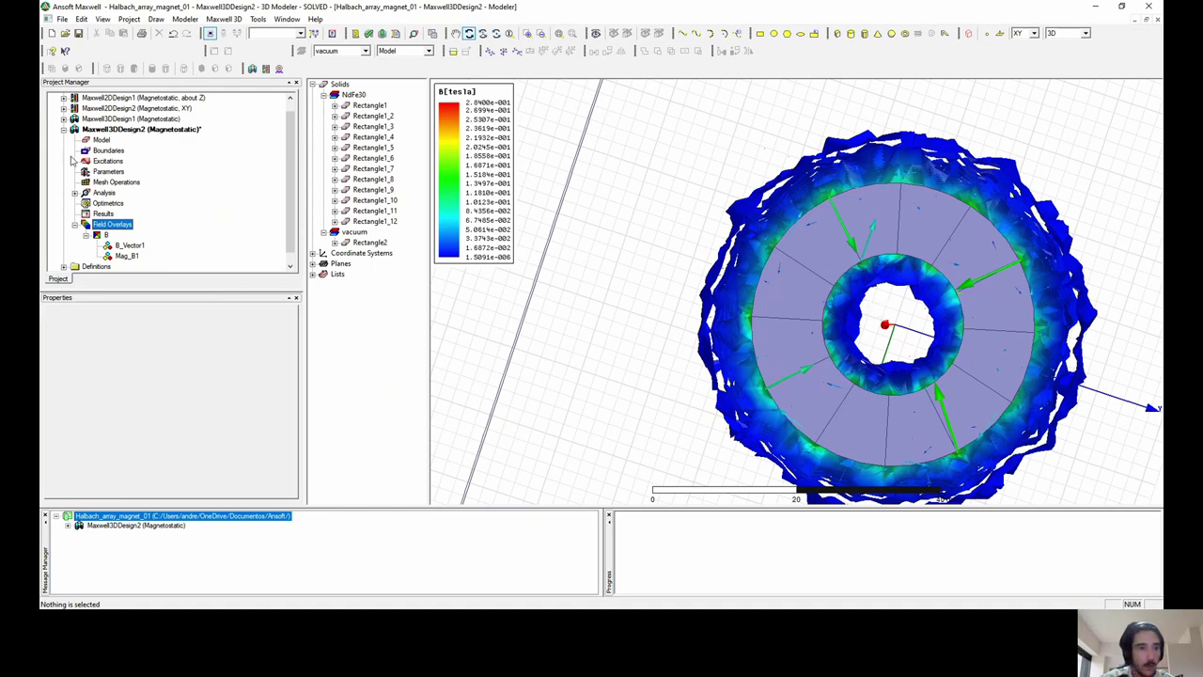
pyautogui.rightClick(119, 260)
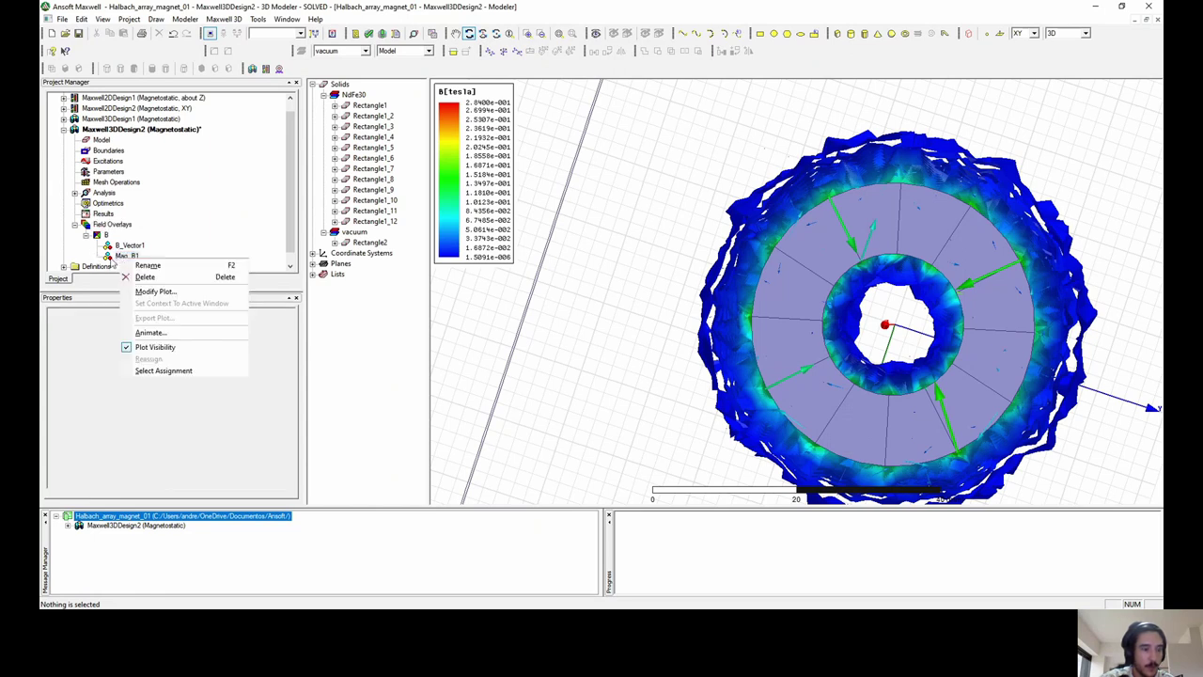
pyautogui.click(121, 261)
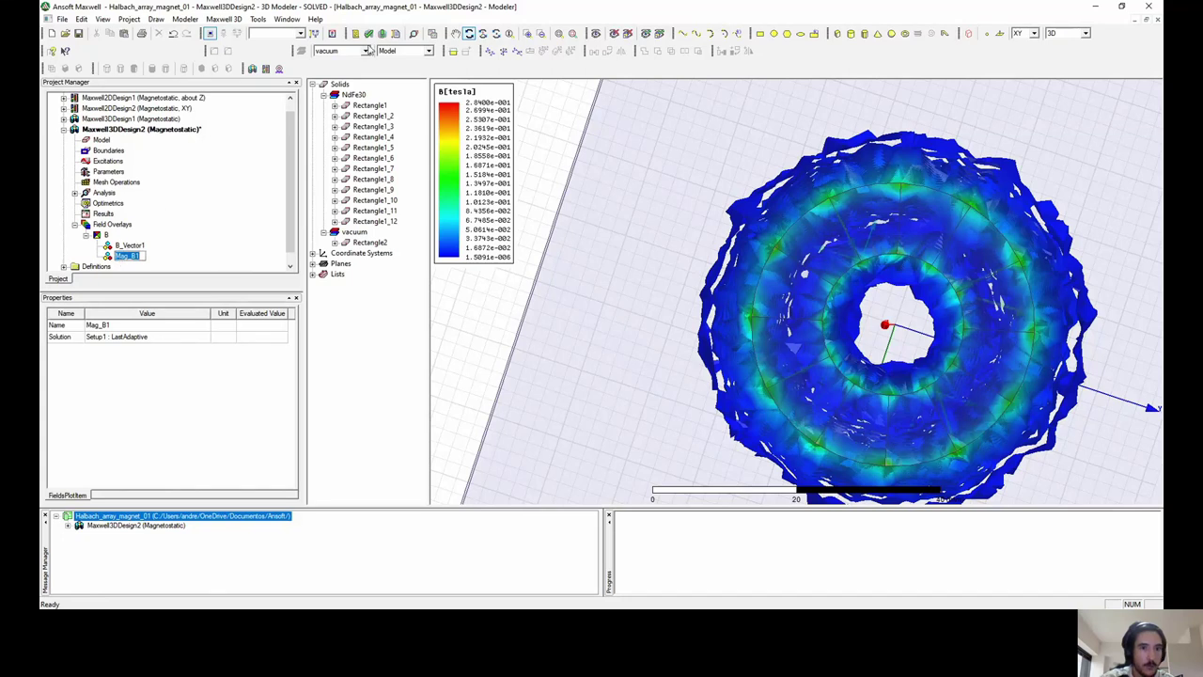
pyautogui.click(613, 36)
pyautogui.scroll(-4, 720, 325)
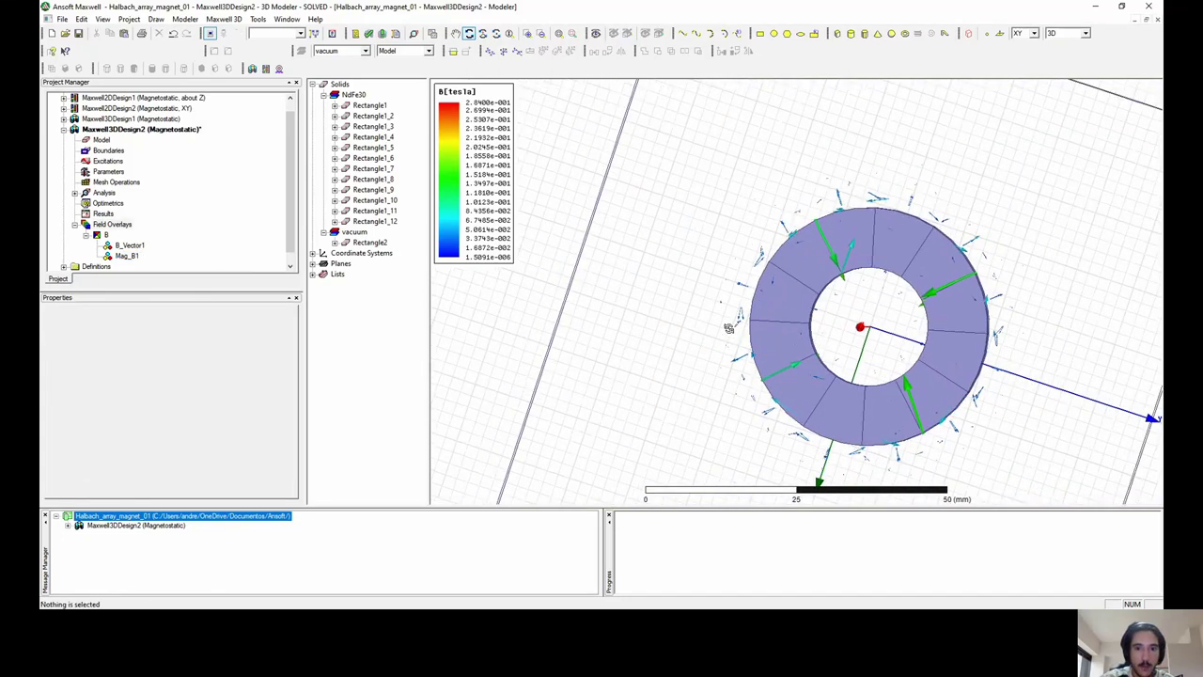
# Hide the B_Vector1 flux density overlay of the 3D magnet ring.
pyautogui.moveTo(580, 335); pyautogui.dragTo(892, 414)
pyautogui.click(120, 247)
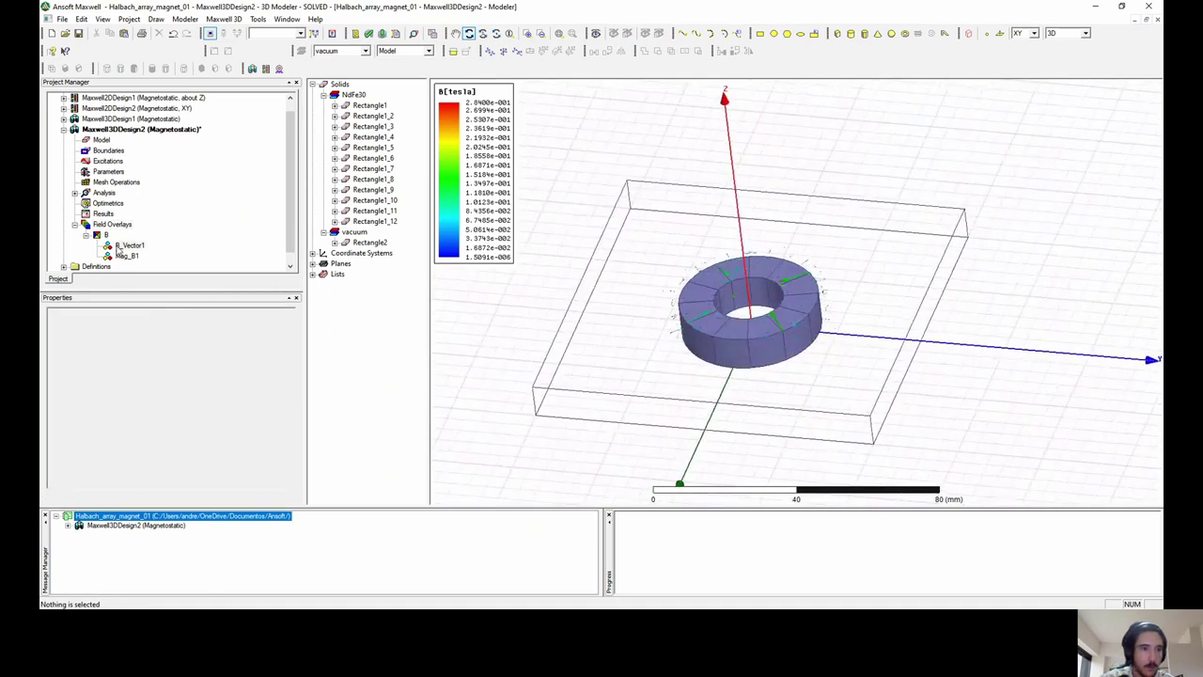
pyautogui.click(614, 36)
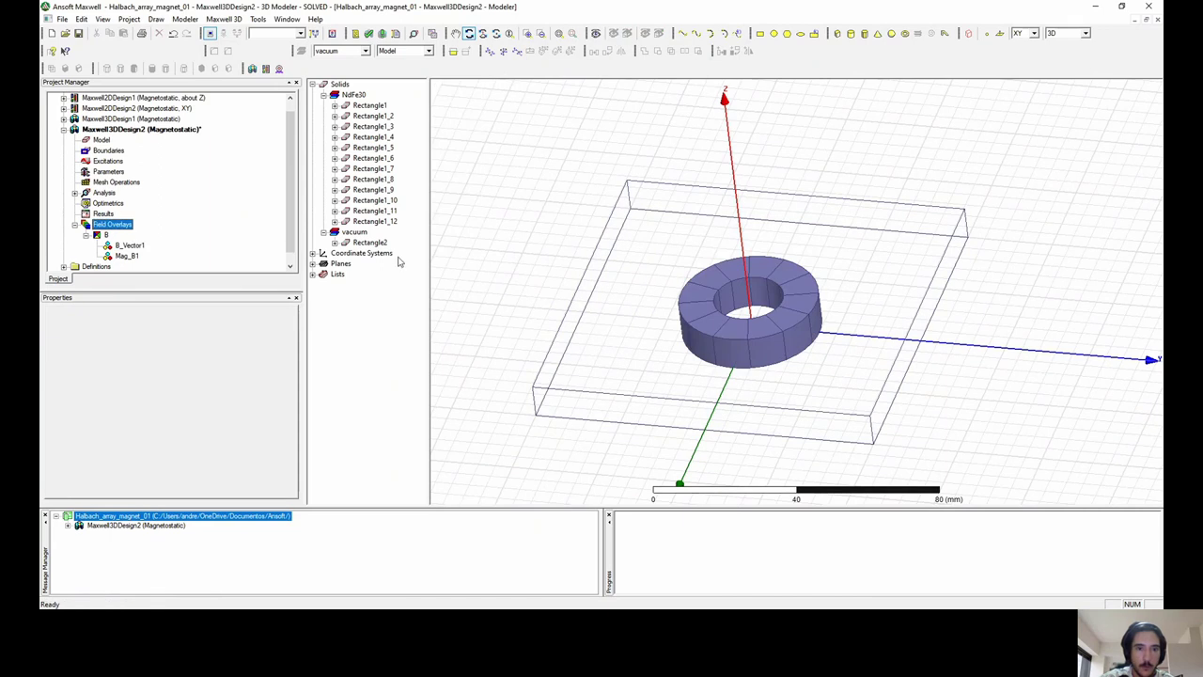
pyautogui.moveTo(701, 398); pyautogui.dragTo(729, 400)
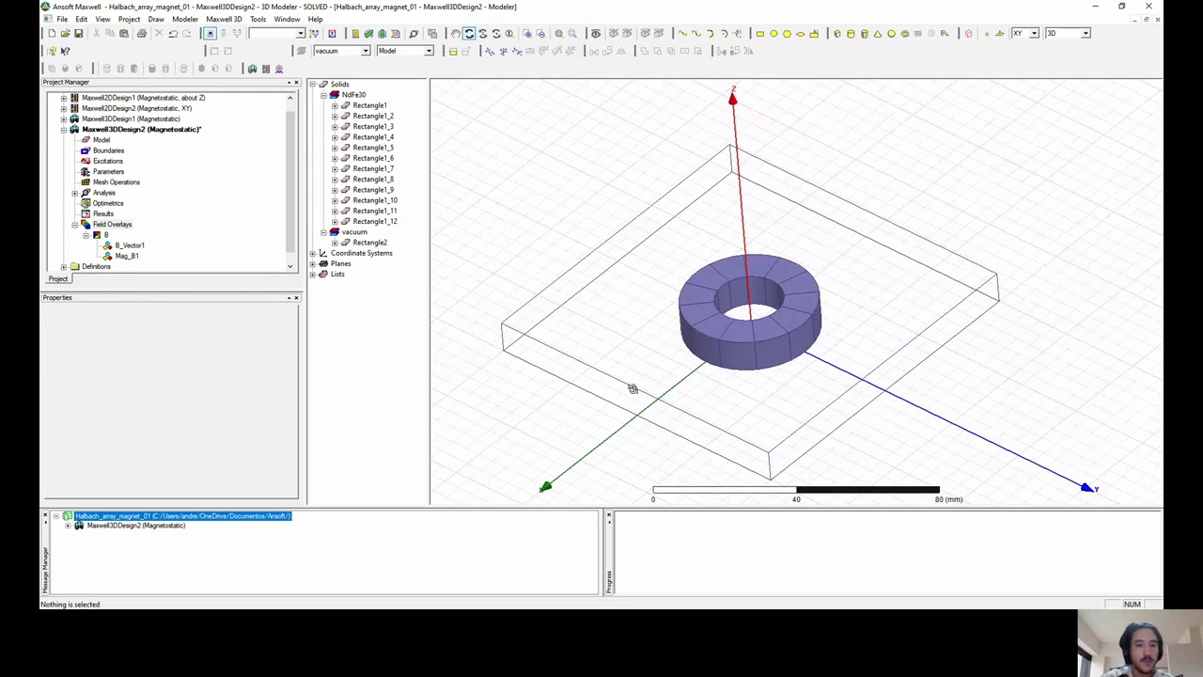
pyautogui.moveTo(630, 384); pyautogui.dragTo(636, 384)
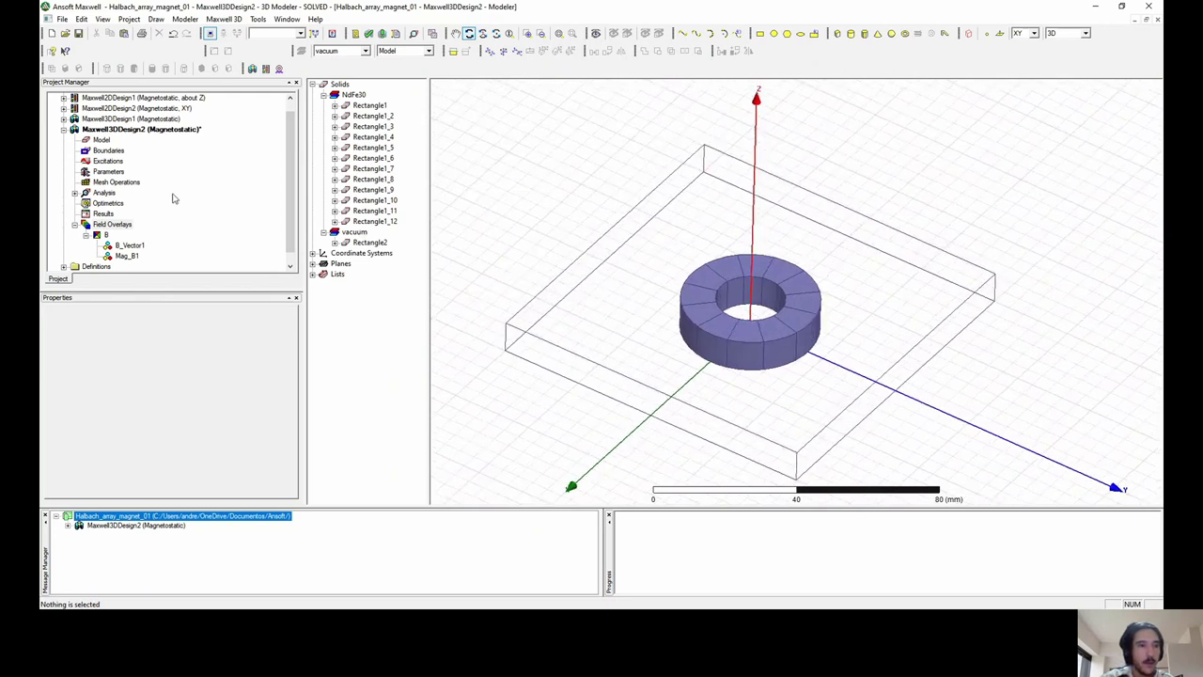
# Activate Maxwell2DDesign2 (Magnetostatic, XY) and expand its contents in the project tree.
pyautogui.scroll(1, 176, 198)
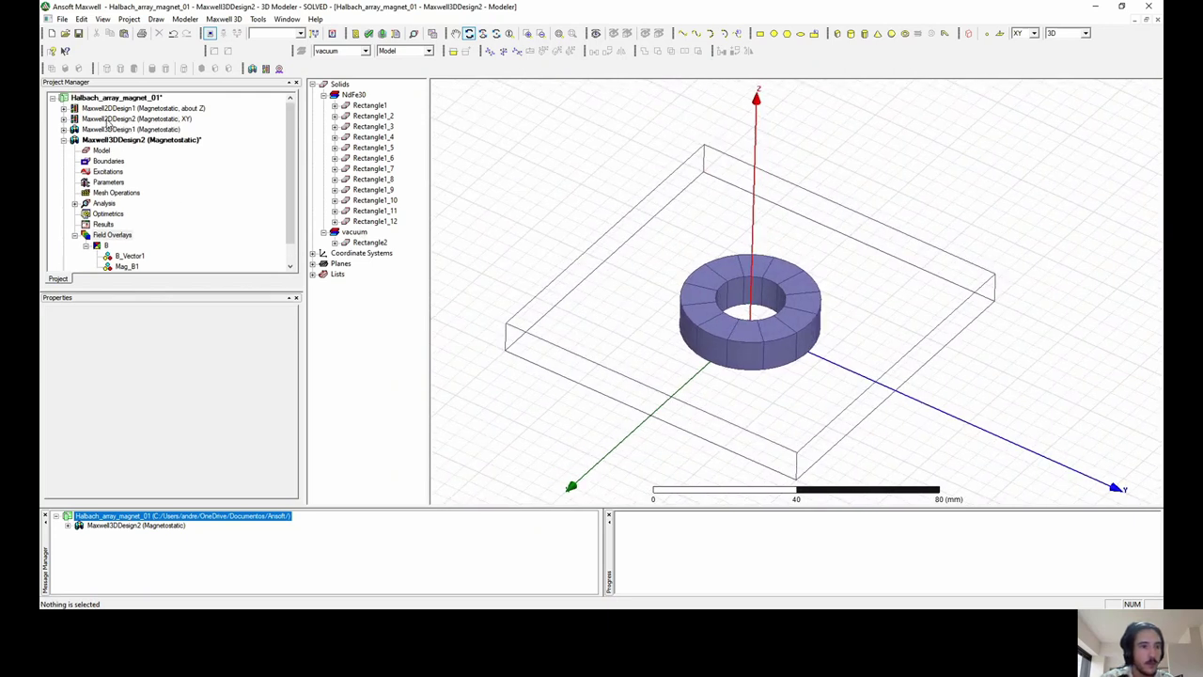
pyautogui.doubleClick(109, 119)
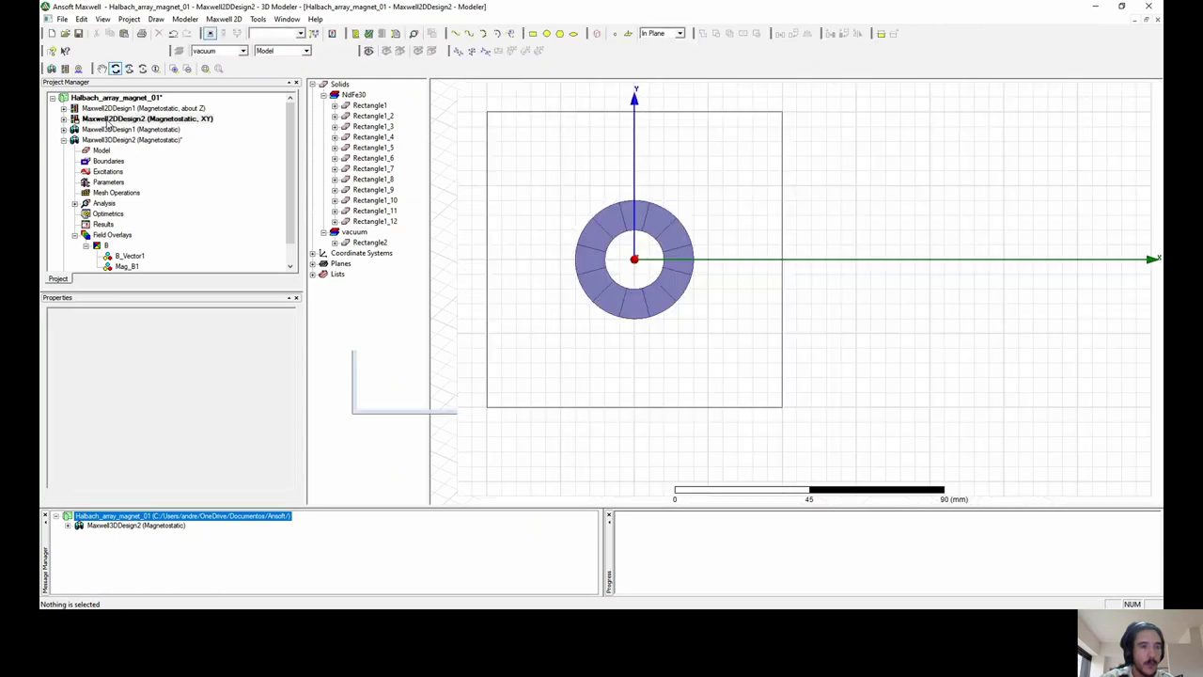
pyautogui.click(63, 119)
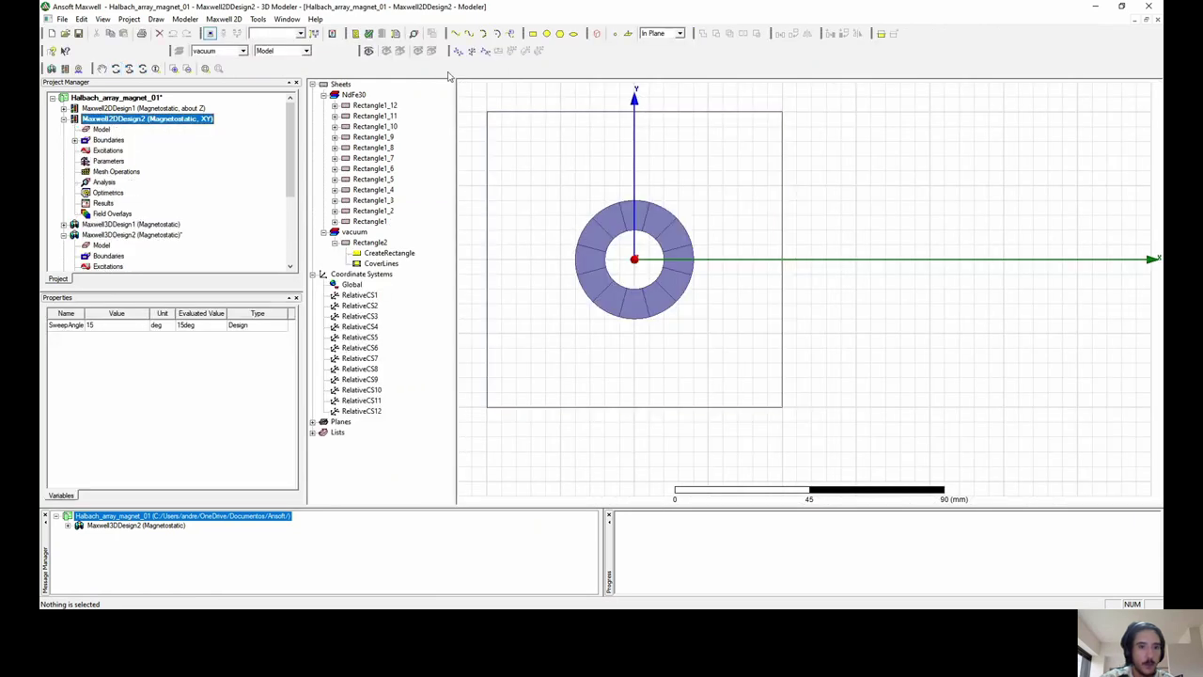
# Run the validation check on the 2D design and add solution setup Setup1 with 10 maximum passes and 1 percent error.
pyautogui.click(367, 33)
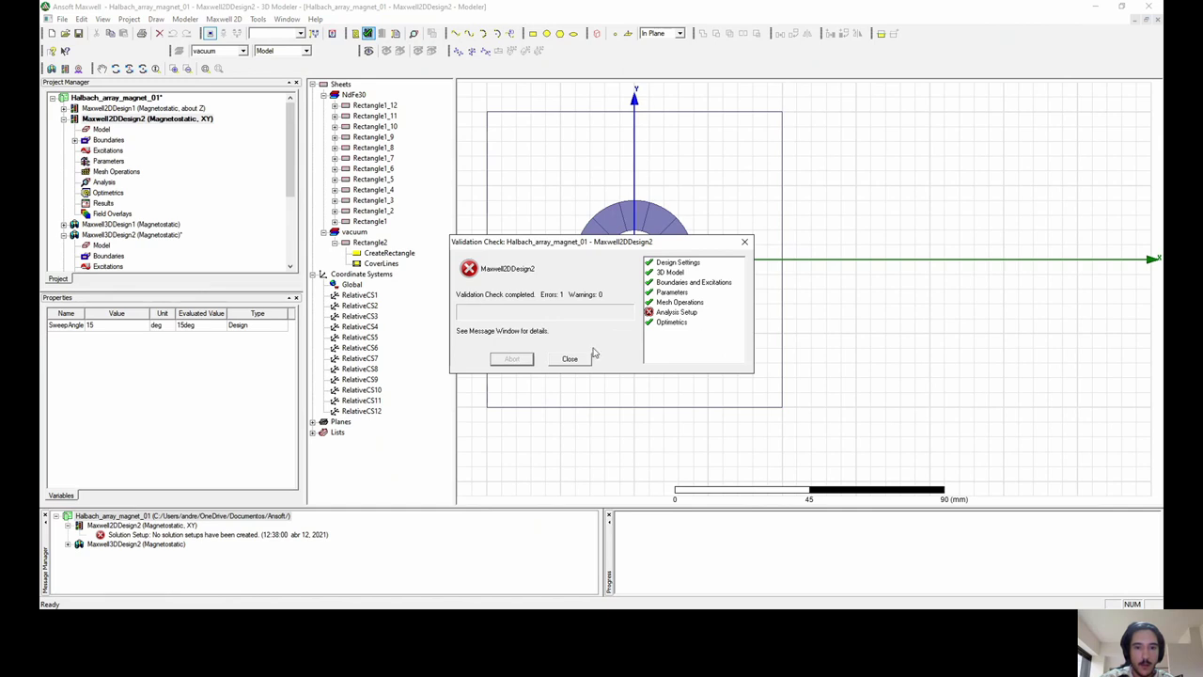
pyautogui.click(569, 358)
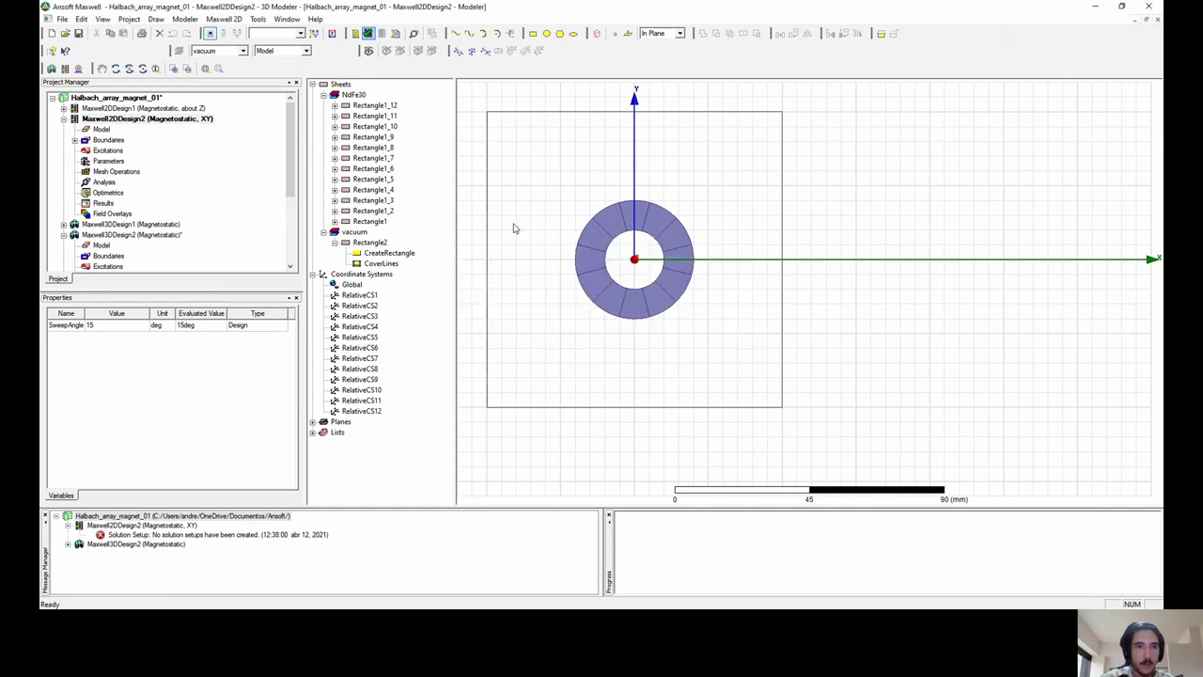
pyautogui.click(413, 33)
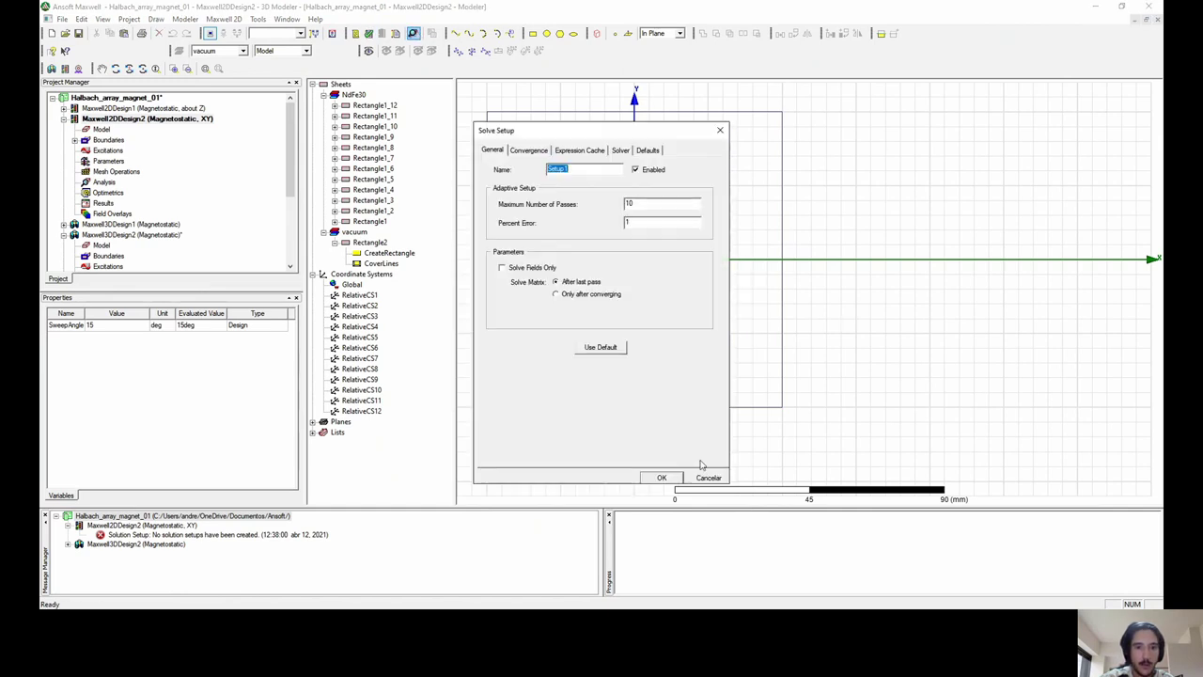
pyautogui.click(663, 478)
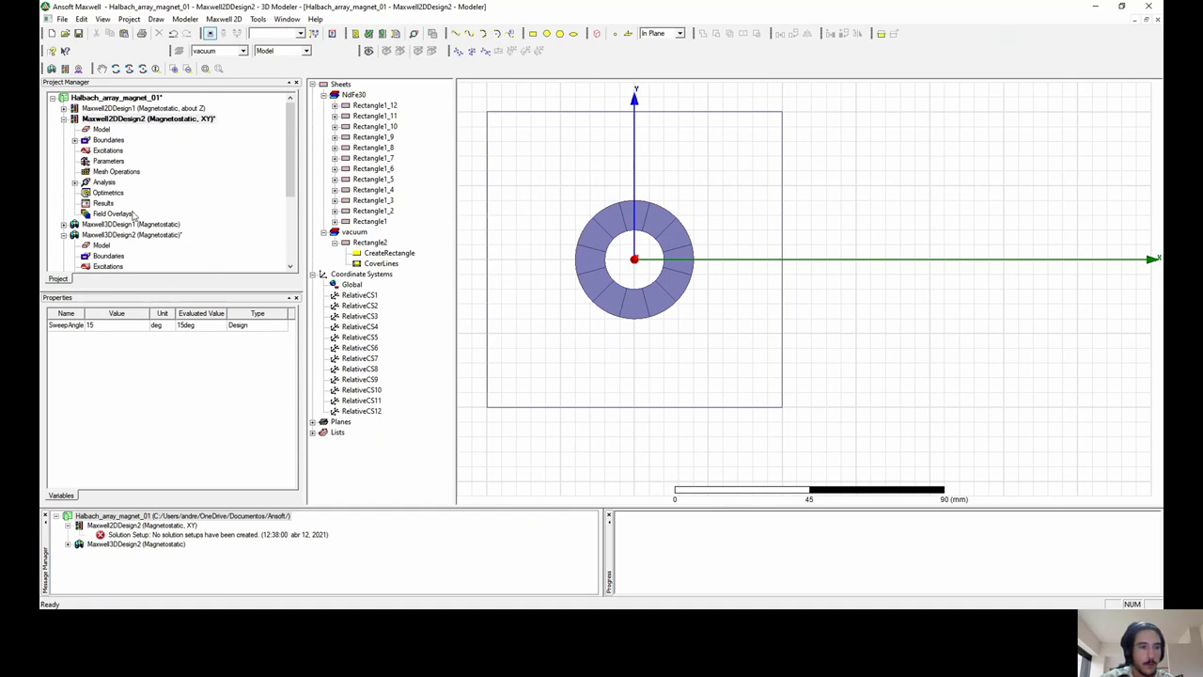
# Validate the 2D design with its new solution setup, solve it and expand its simulation messages.
pyautogui.click(367, 33)
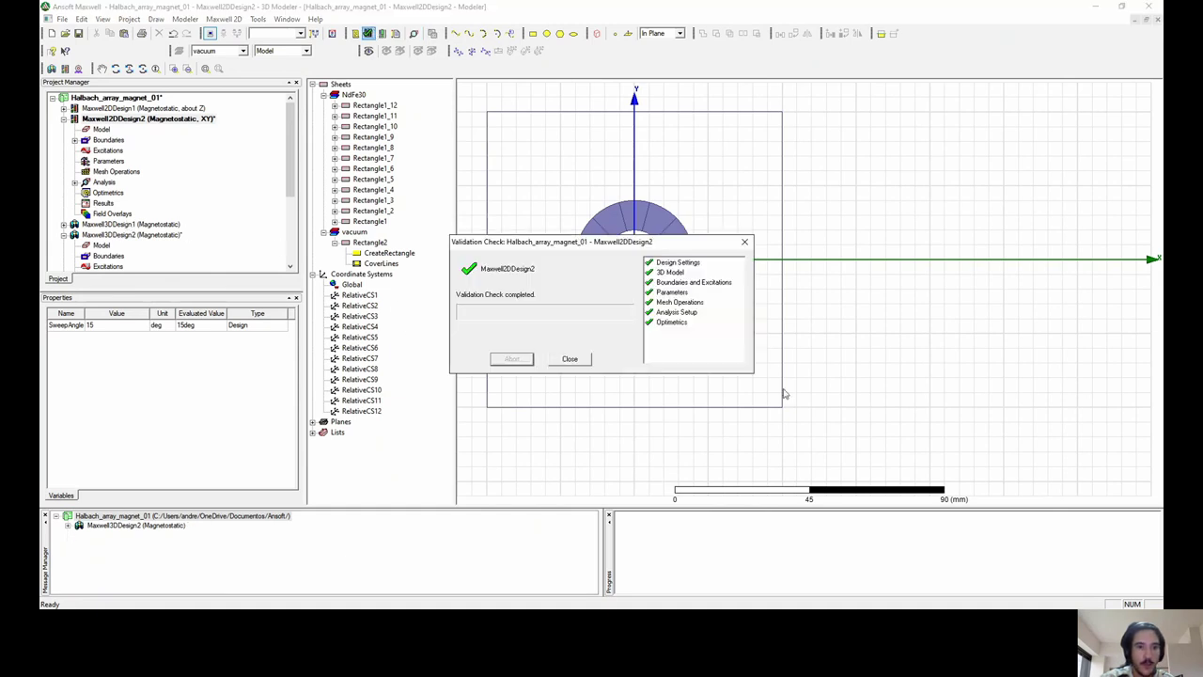
pyautogui.click(585, 361)
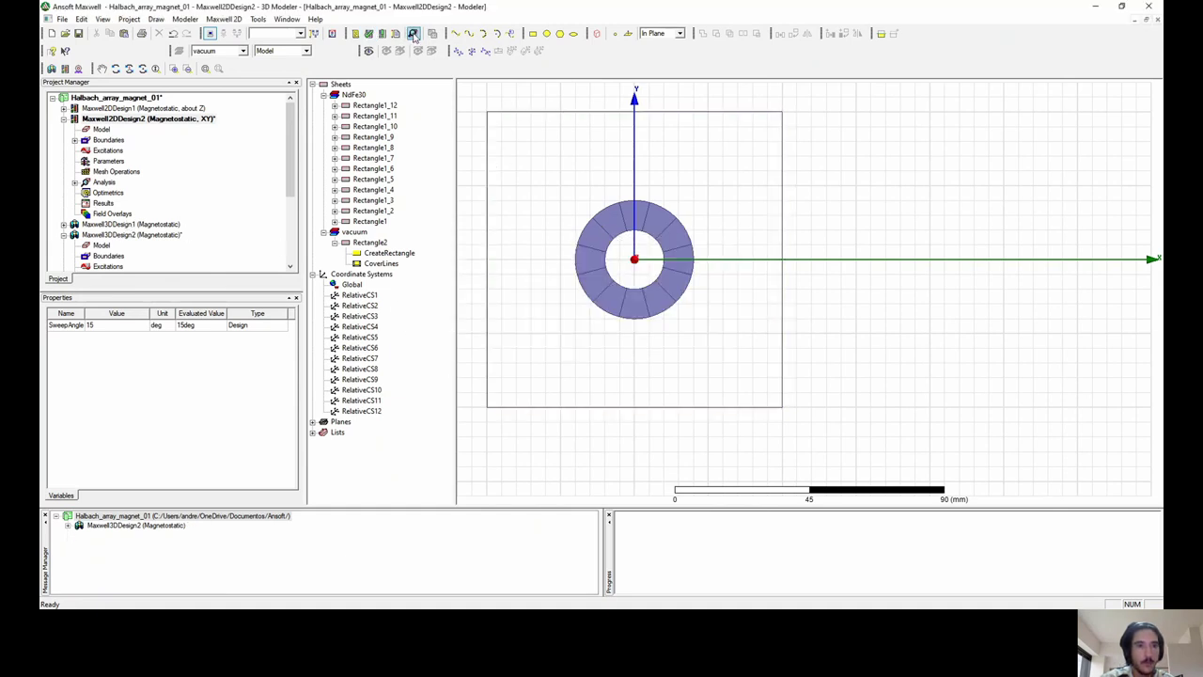
pyautogui.click(381, 33)
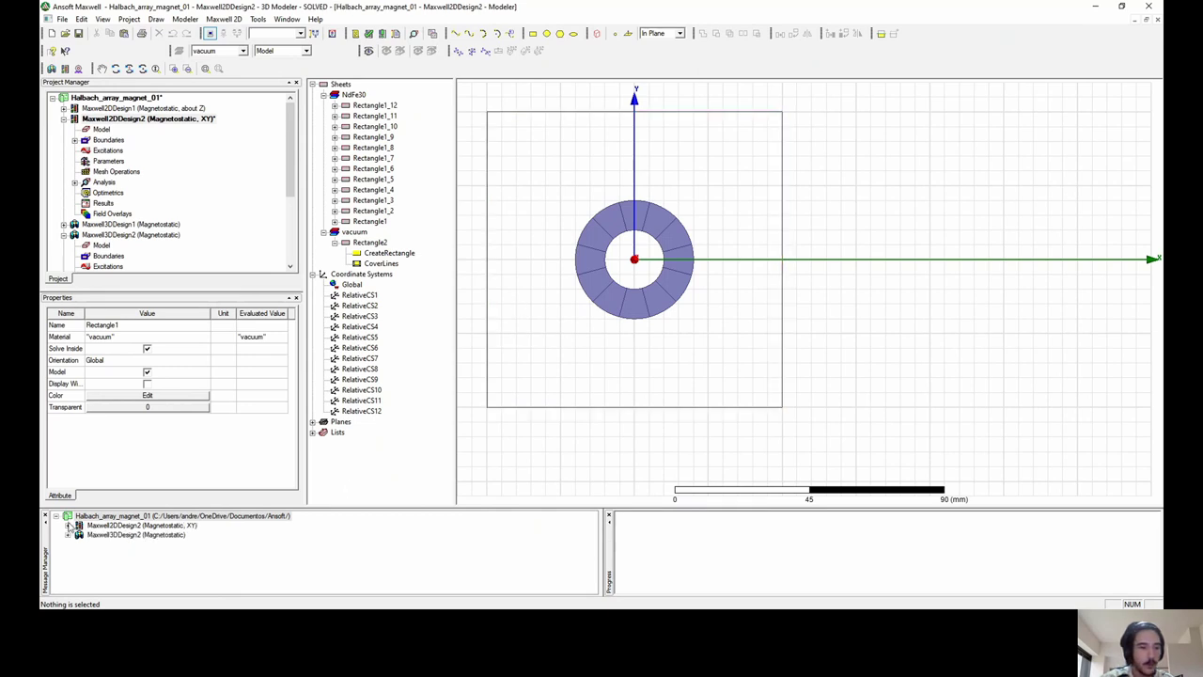
pyautogui.click(67, 526)
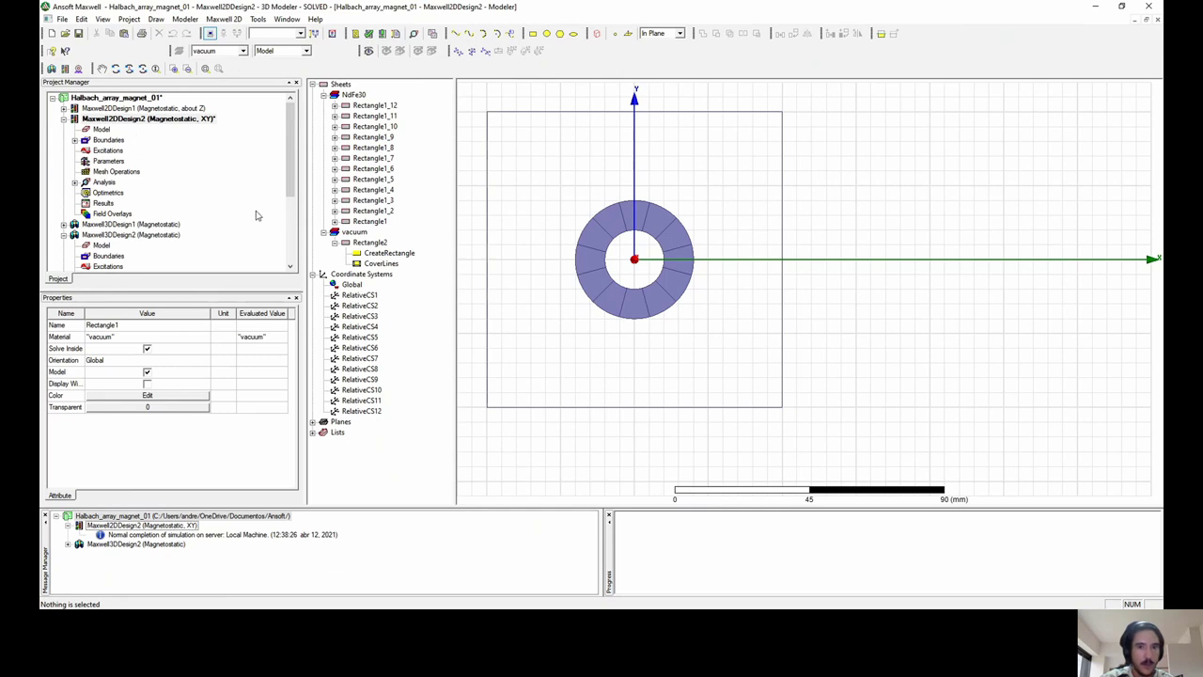
# Plot the Flux_Lines field overlay in the AllObjects volume for all objects of the 2D design.
pyautogui.hotkey('ctrl', 'a')
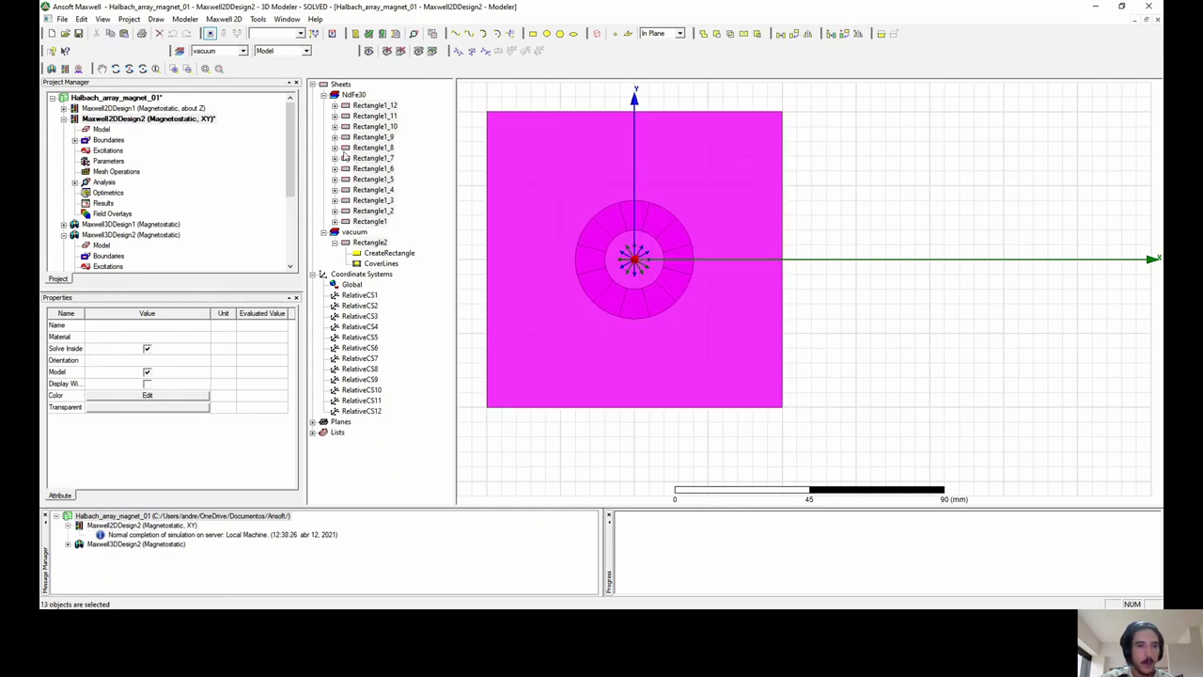
pyautogui.rightClick(105, 216)
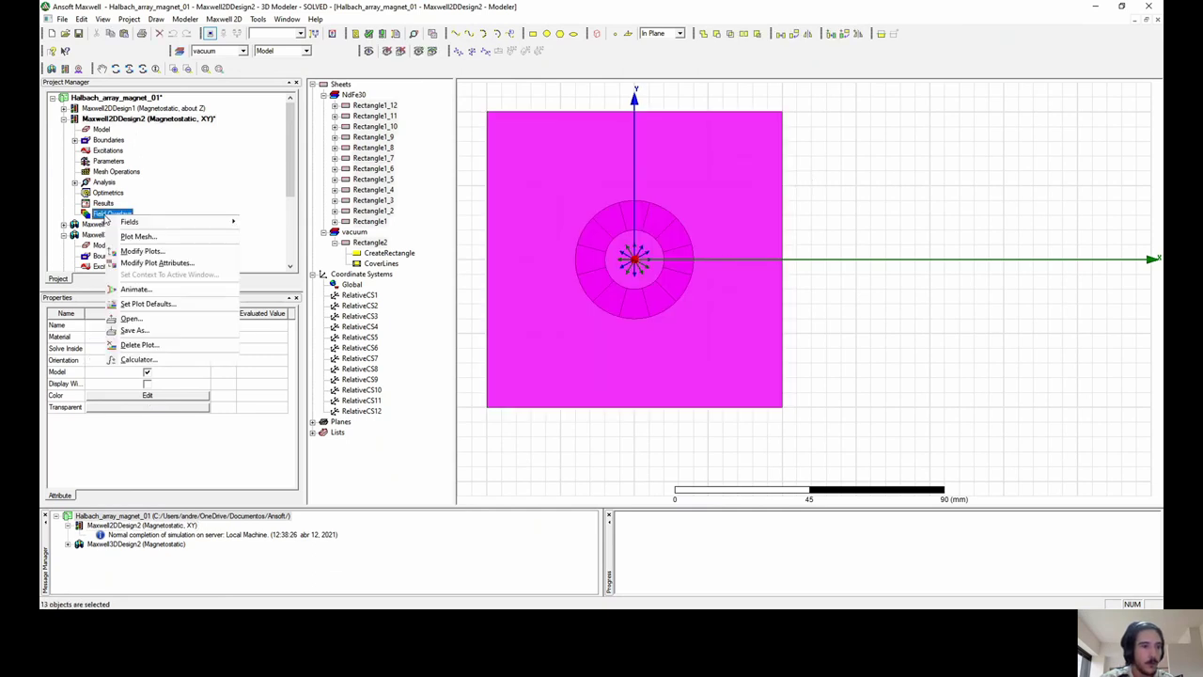
pyautogui.moveTo(175, 223)
pyautogui.moveTo(258, 223)
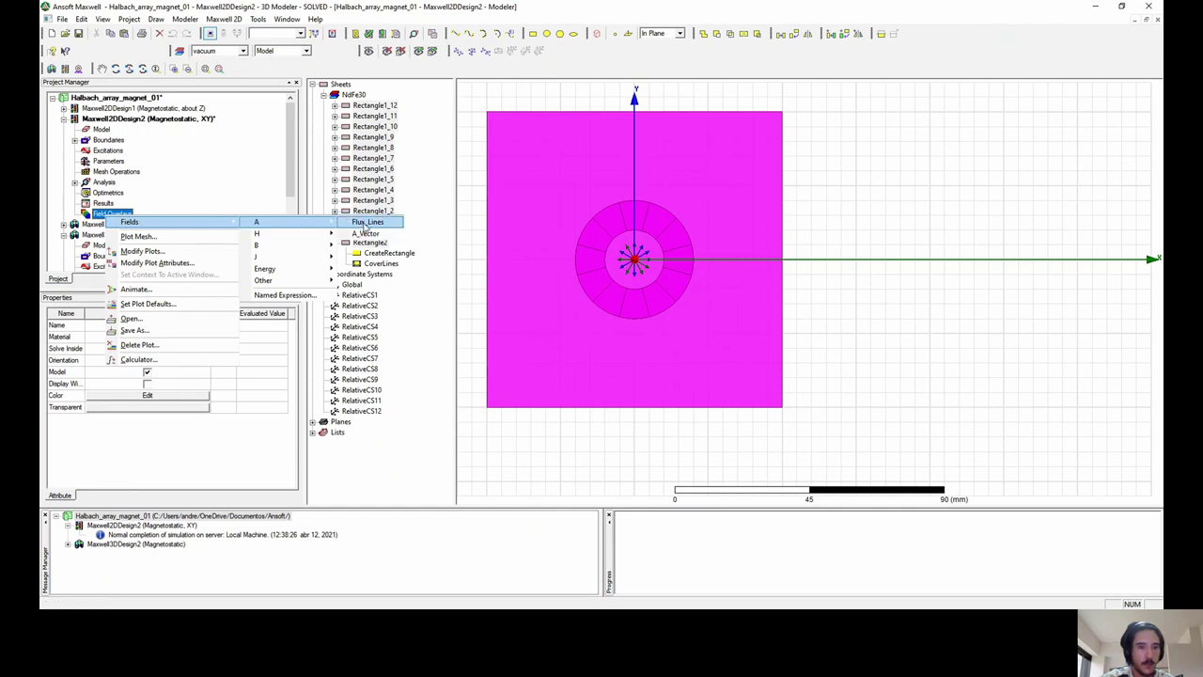
pyautogui.click(366, 223)
pyautogui.click(697, 372)
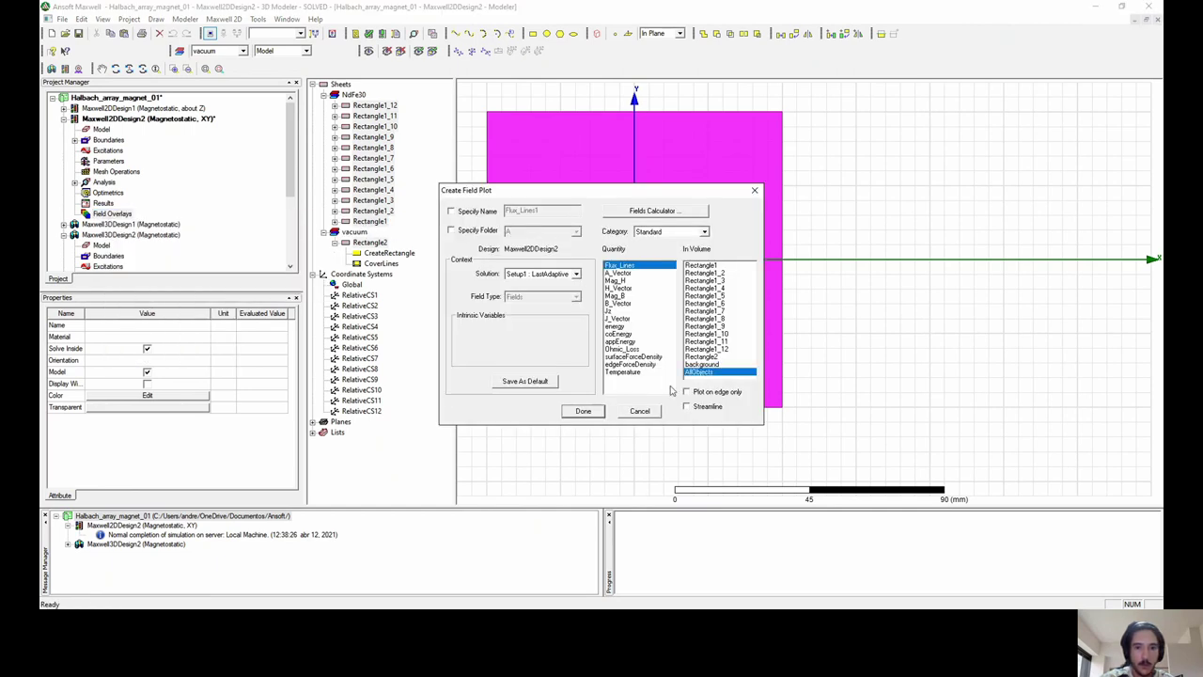
pyautogui.click(582, 410)
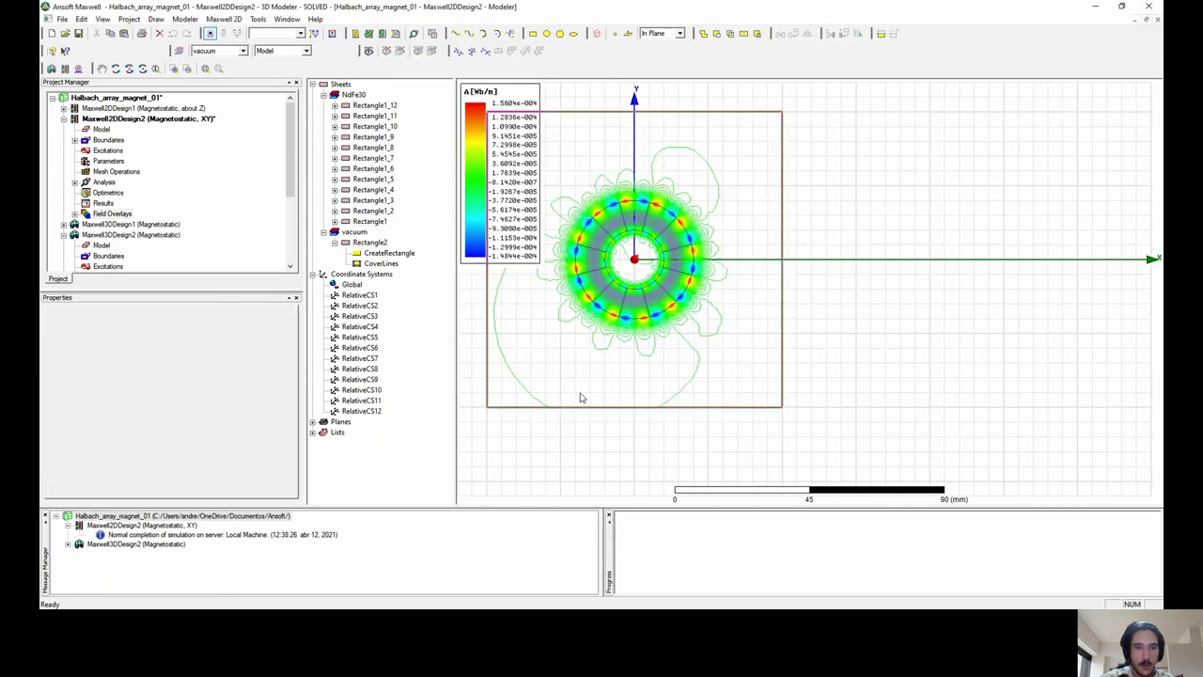
# Examine the flux lines around the outer edge of the magnet ring, within its segments and inside its bore.
pyautogui.scroll(-1, 541, 268)
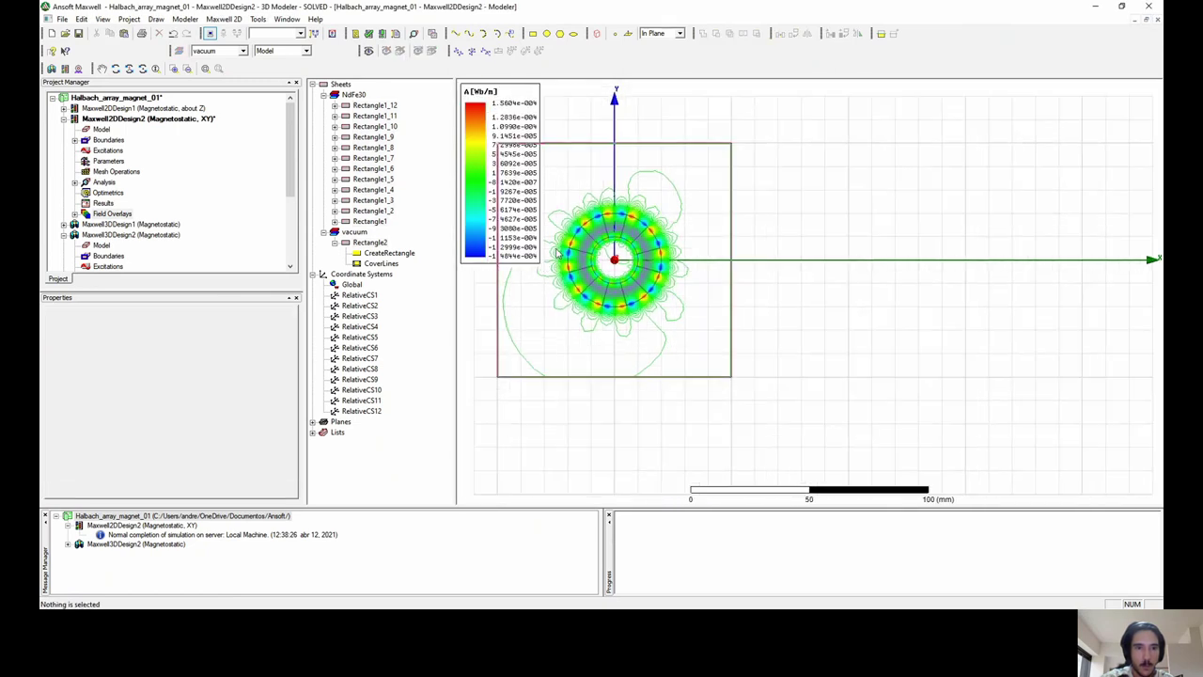
pyautogui.scroll(2, 583, 267)
pyautogui.scroll(-2, 592, 269)
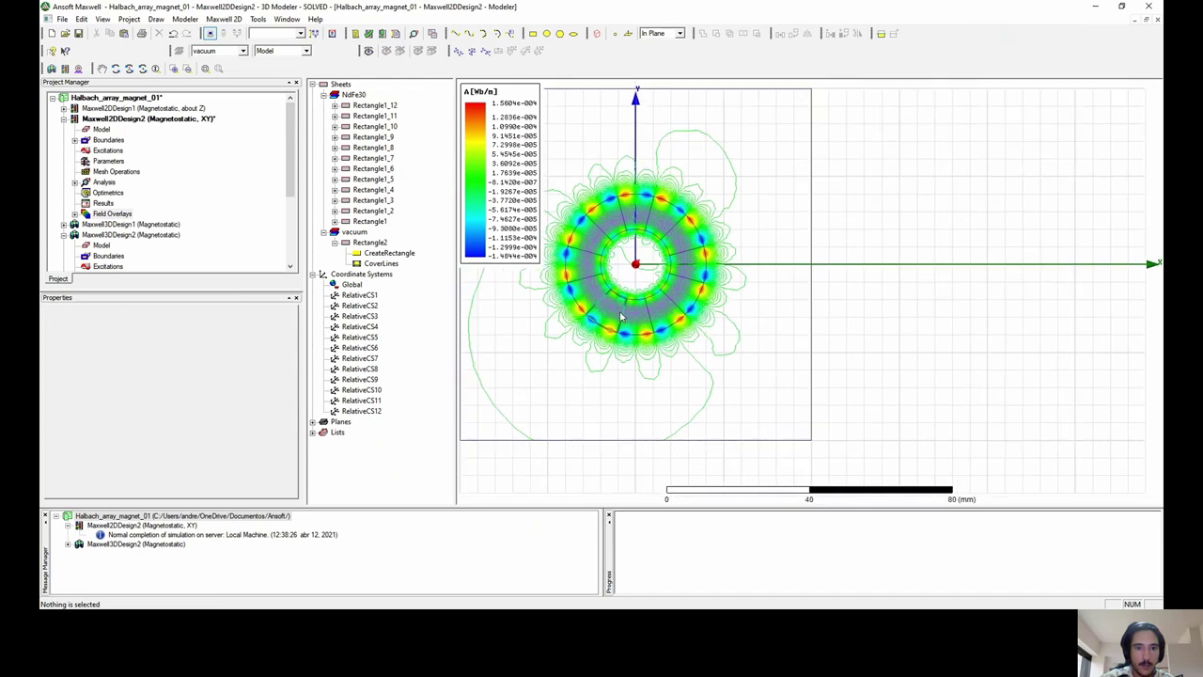
pyautogui.scroll(-1, 642, 364)
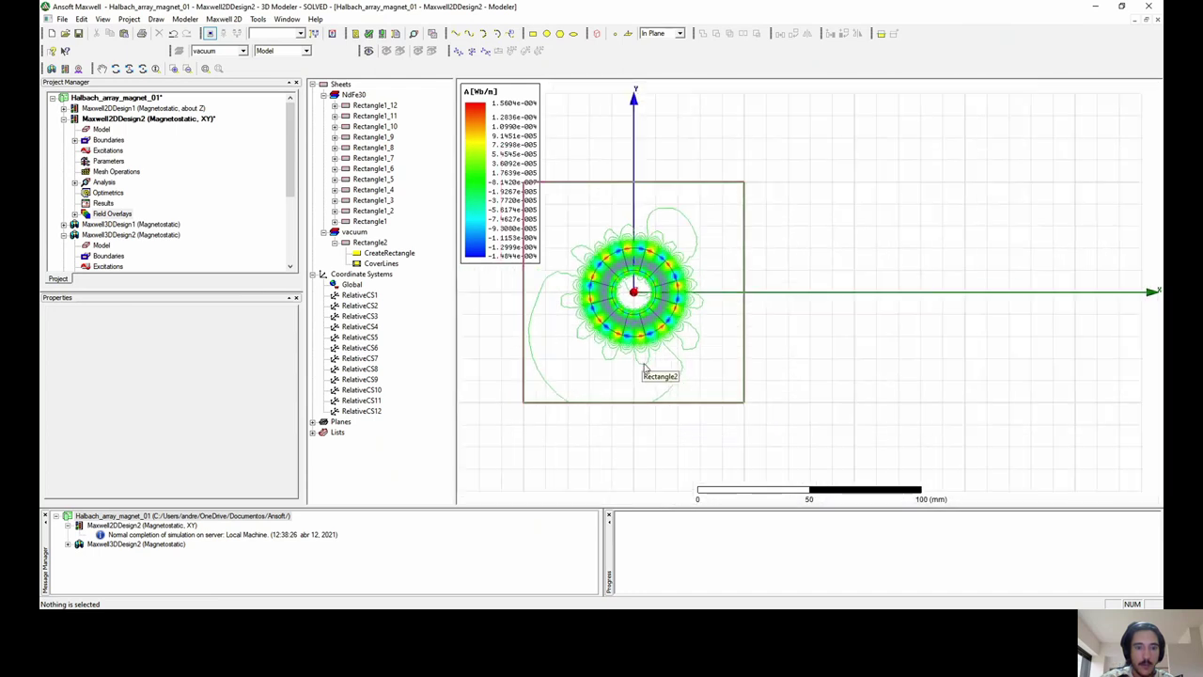
pyautogui.scroll(2, 637, 363)
pyautogui.scroll(4, 633, 359)
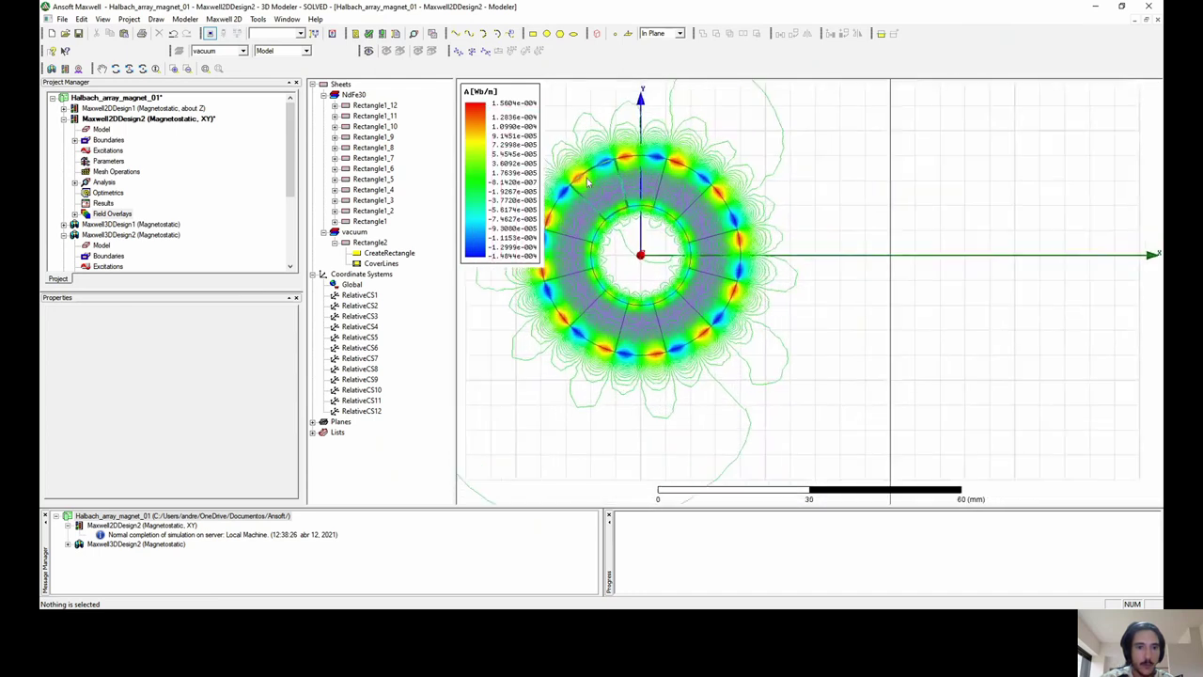
pyautogui.scroll(4, 658, 350)
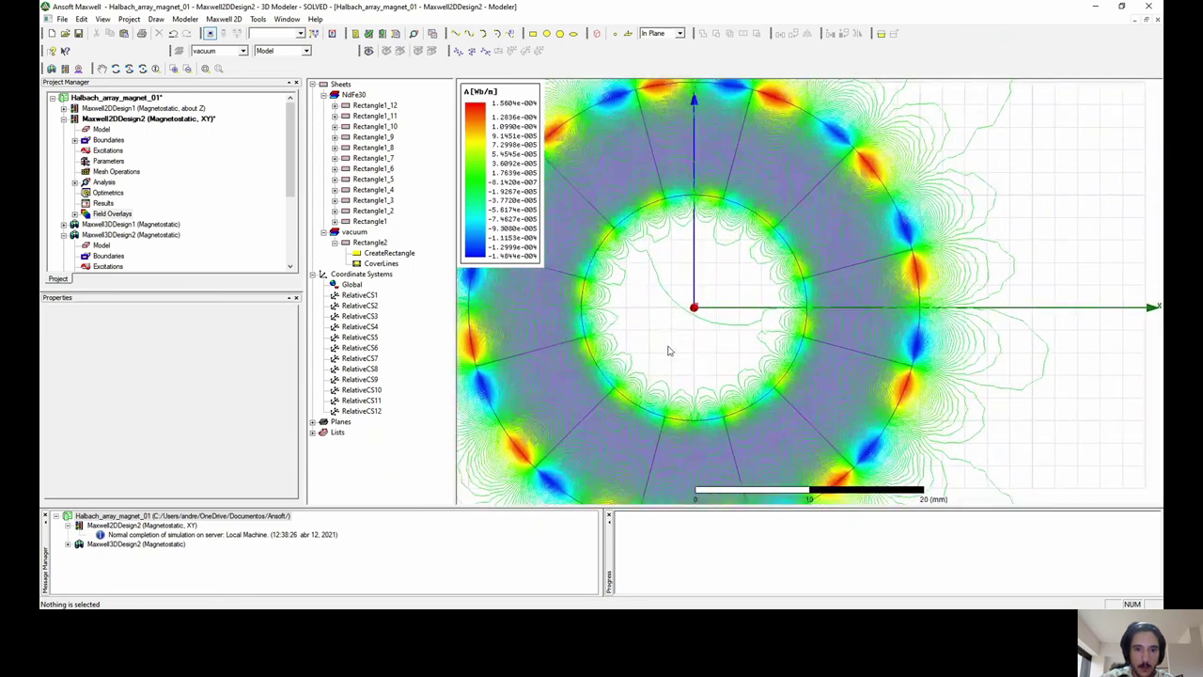
pyautogui.scroll(1, 655, 349)
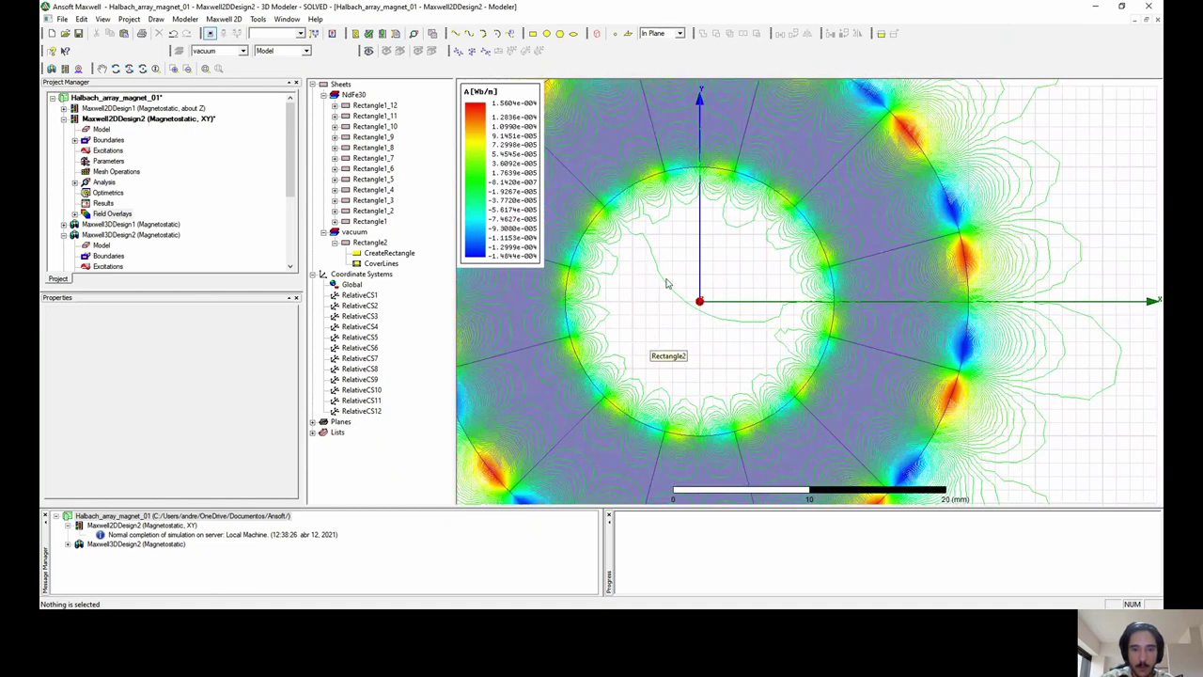
pyautogui.scroll(-5, 797, 304)
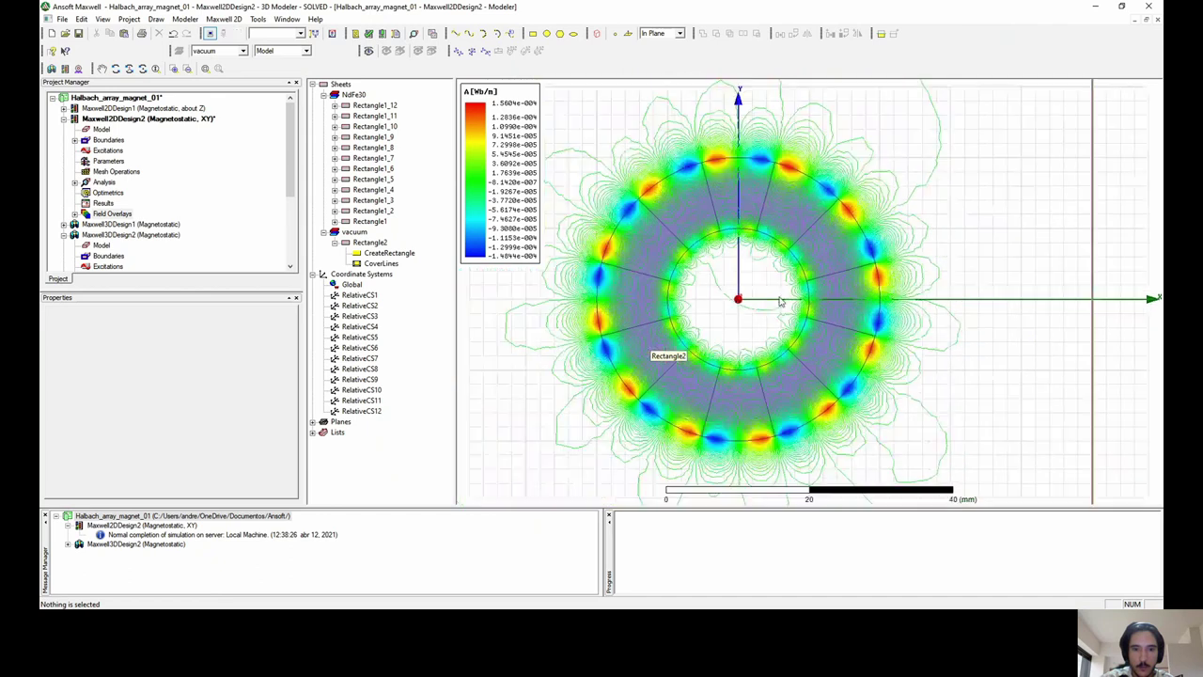
pyautogui.scroll(5, 776, 316)
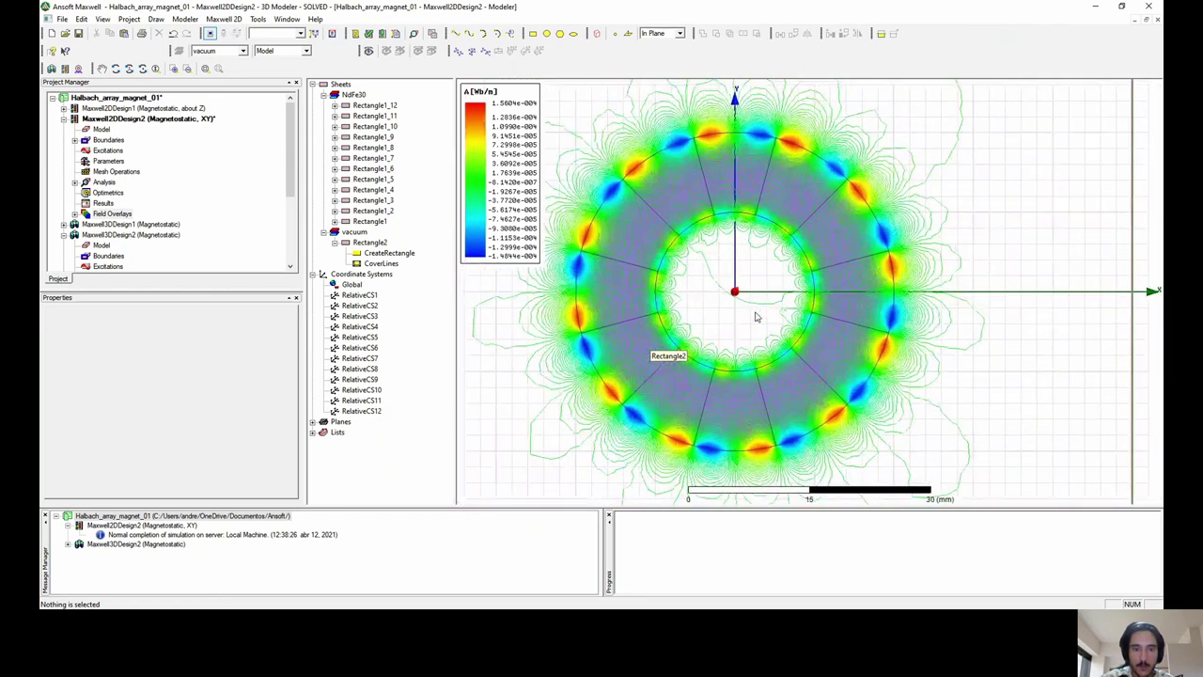
pyautogui.scroll(-3, 748, 318)
pyautogui.scroll(-1, 748, 318)
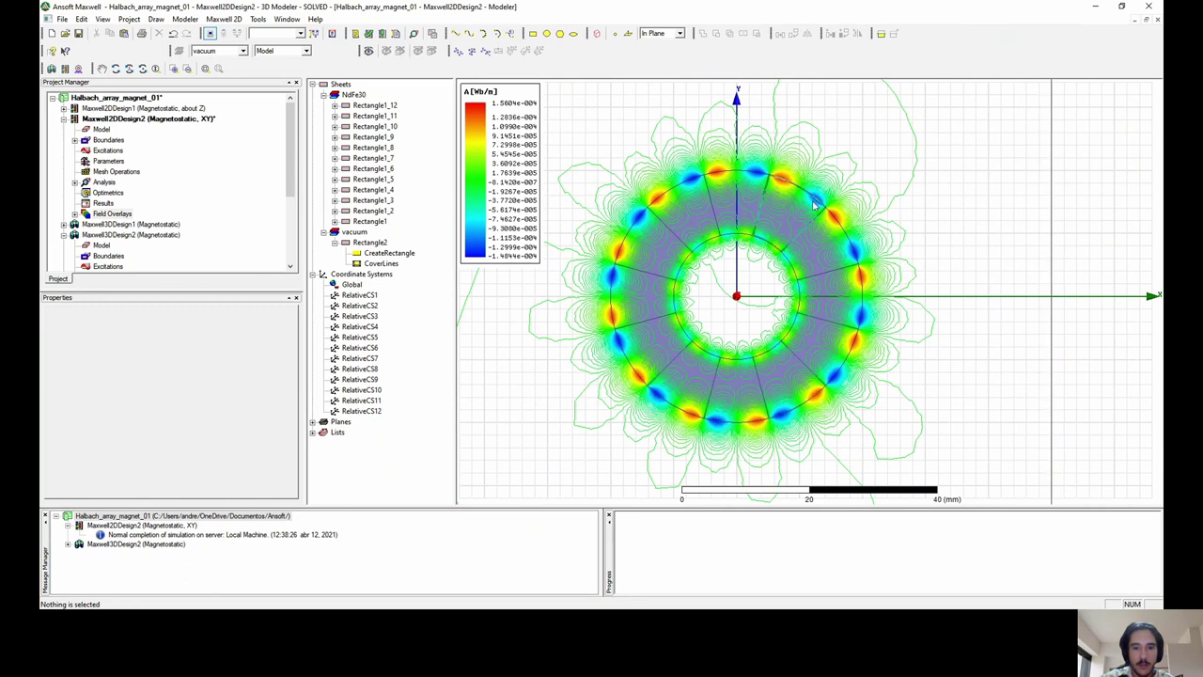
pyautogui.scroll(3, 676, 193)
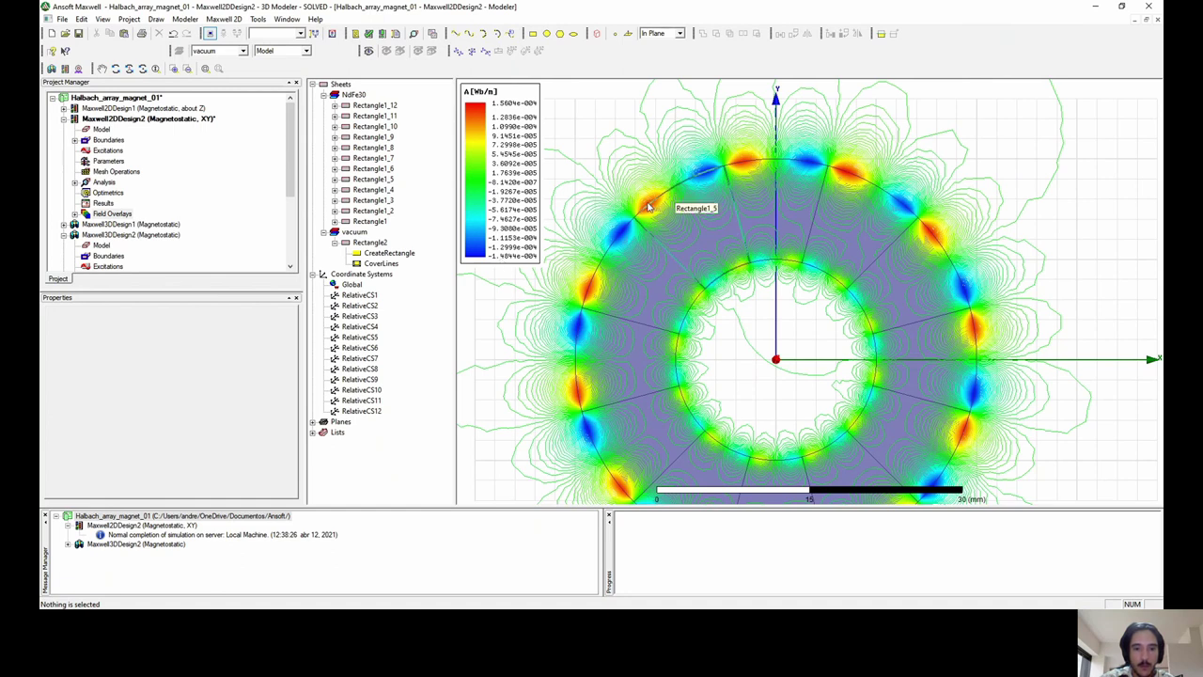
pyautogui.scroll(-1, 647, 205)
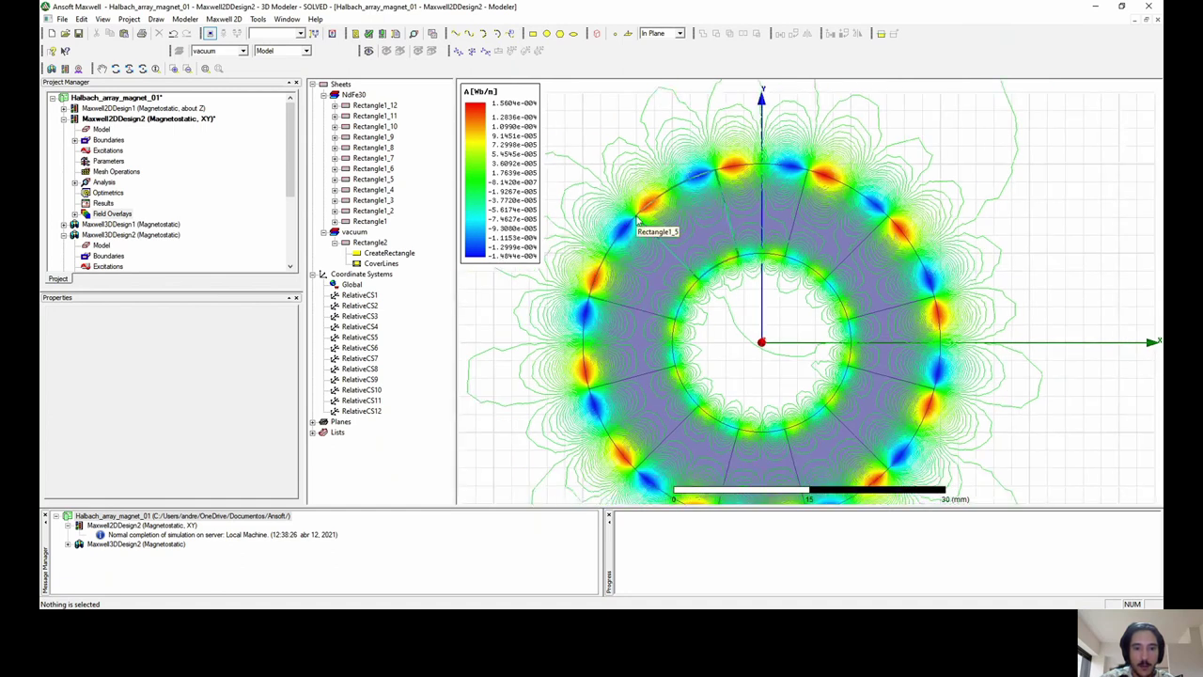
pyautogui.scroll(2, 711, 294)
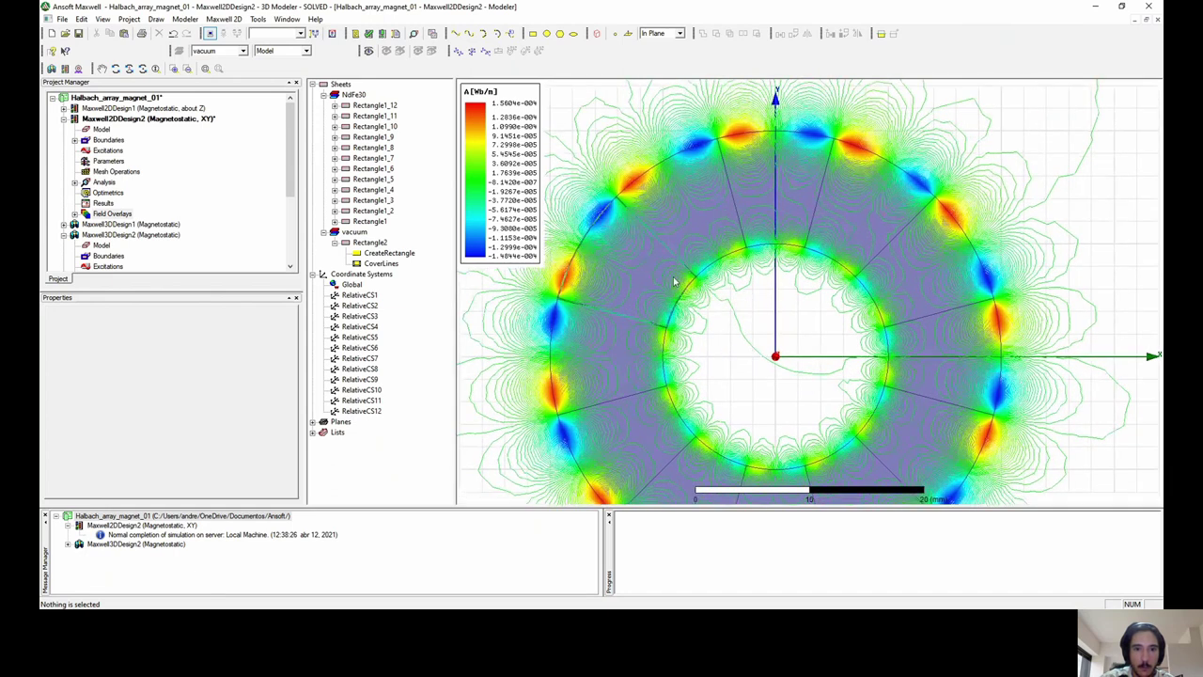
pyautogui.scroll(-5, 709, 313)
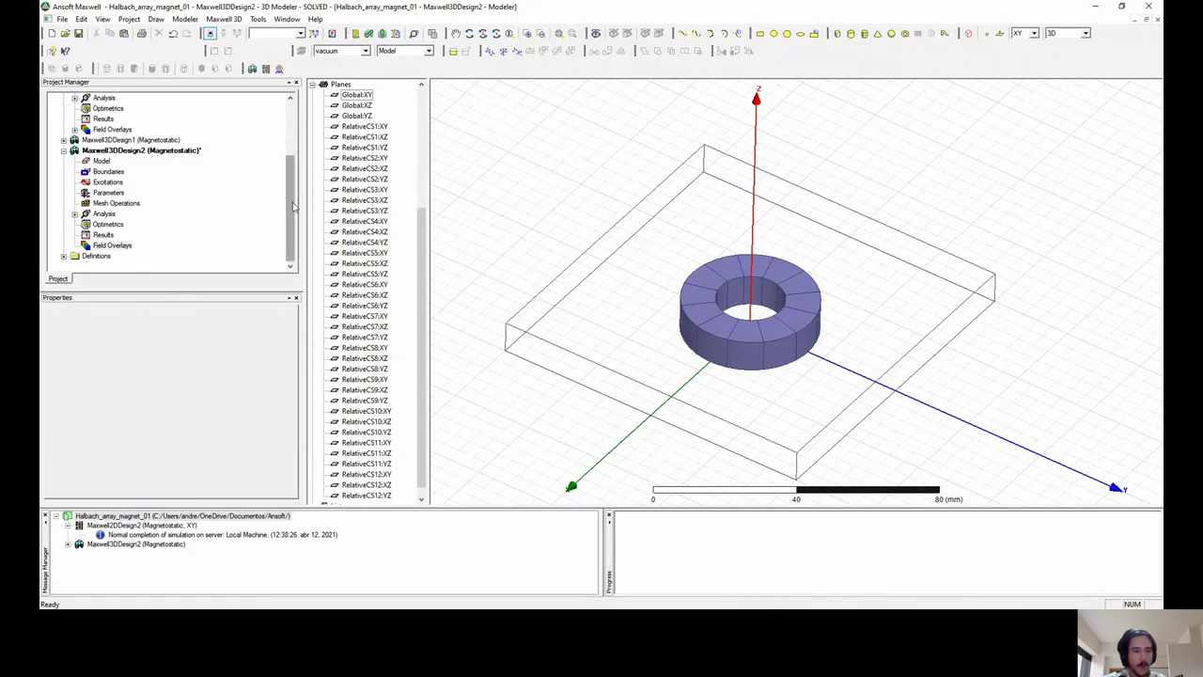
# Plot the Mag_B field overlay on the Global:XY plane of the 3D design, using the AllObjects volume.
pyautogui.moveTo(293, 205)
pyautogui.mouseDown()
pyautogui.moveTo(293, 179)
pyautogui.moveTo(289, 211)
pyautogui.mouseUp()
pyautogui.scroll(2, 724, 287)
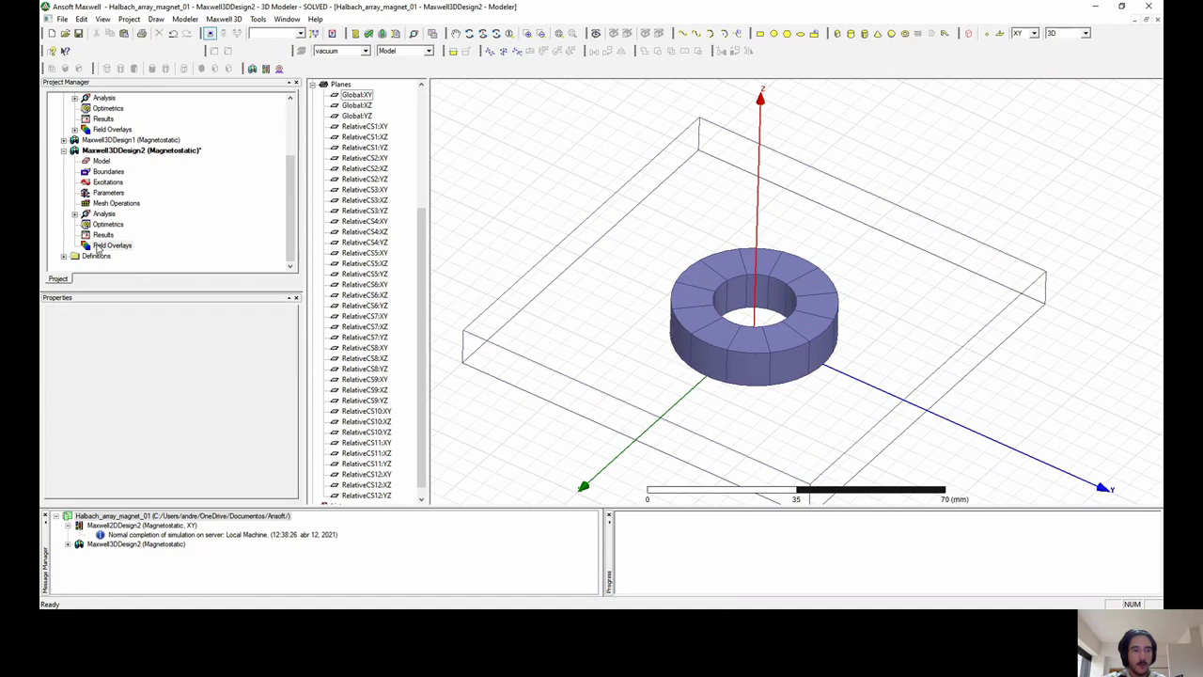
pyautogui.click(357, 95)
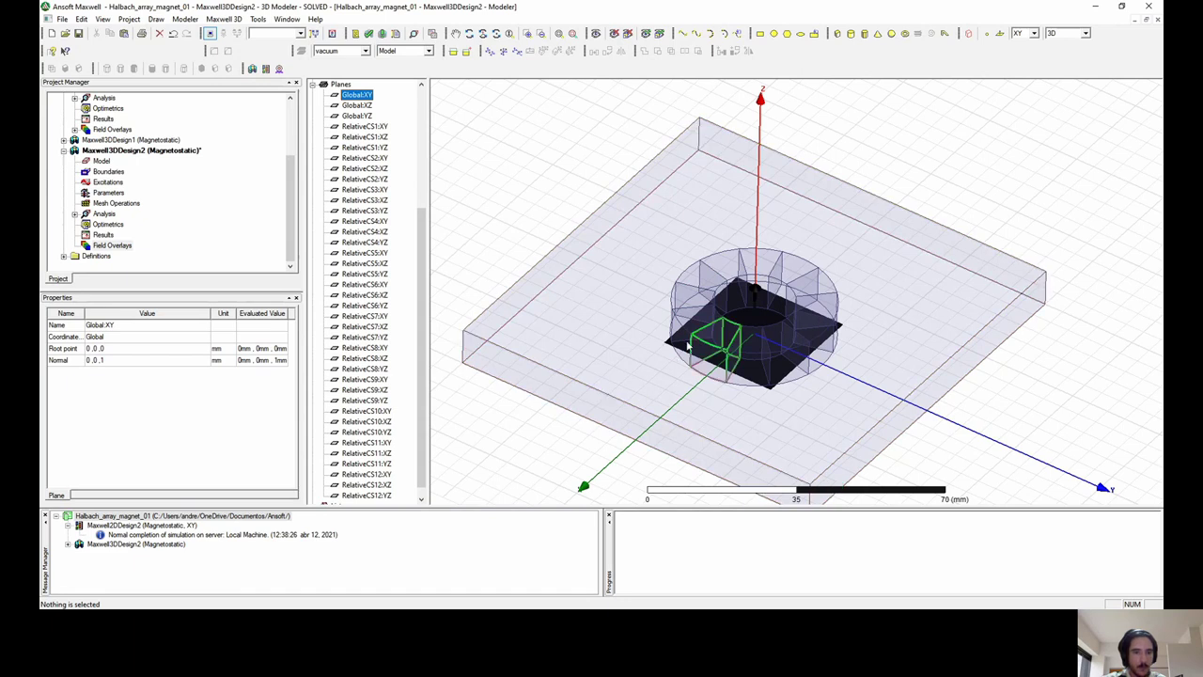
pyautogui.rightClick(97, 246)
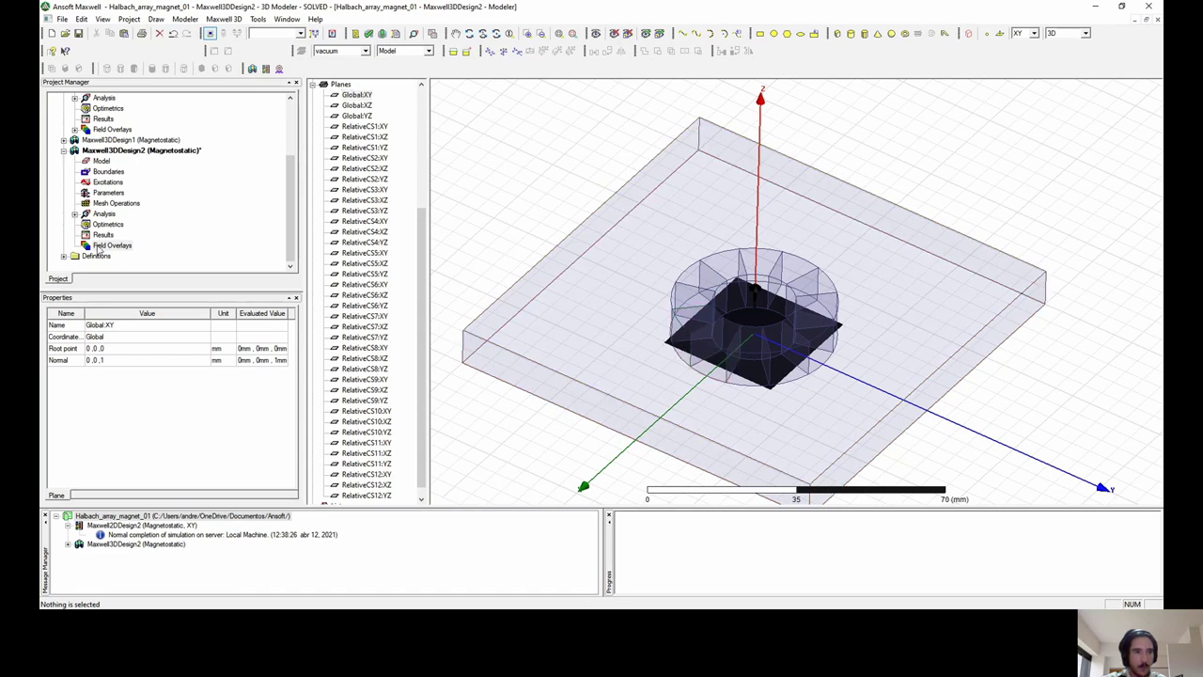
pyautogui.moveTo(234, 259)
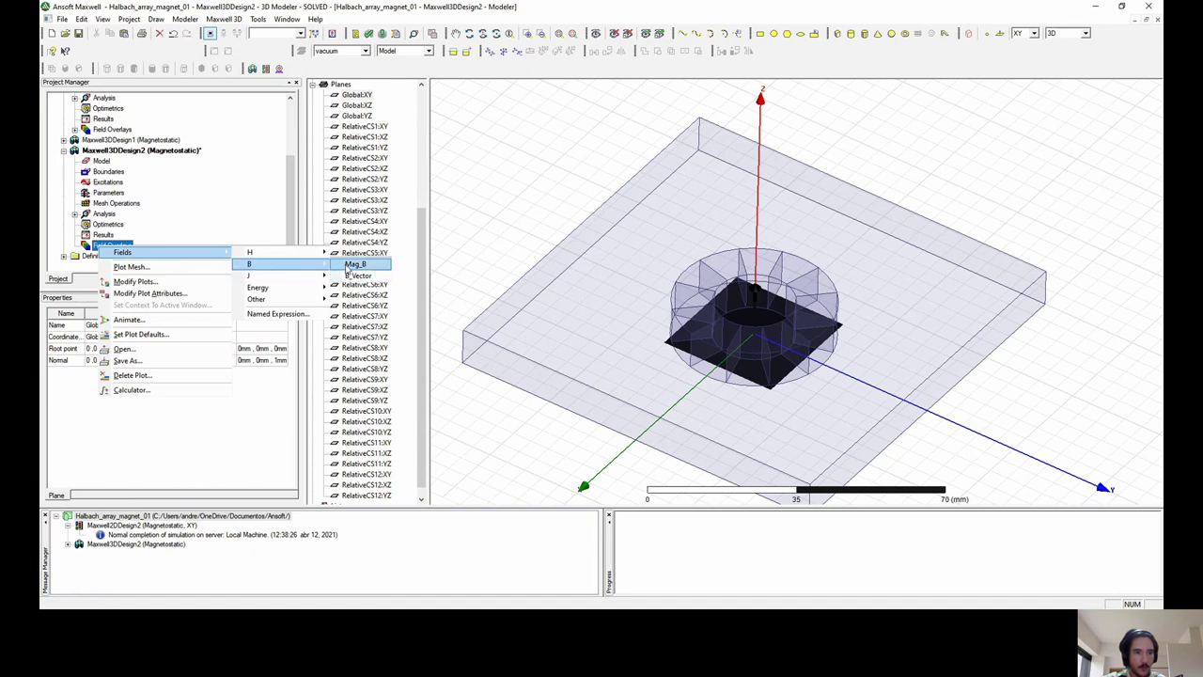
pyautogui.click(349, 266)
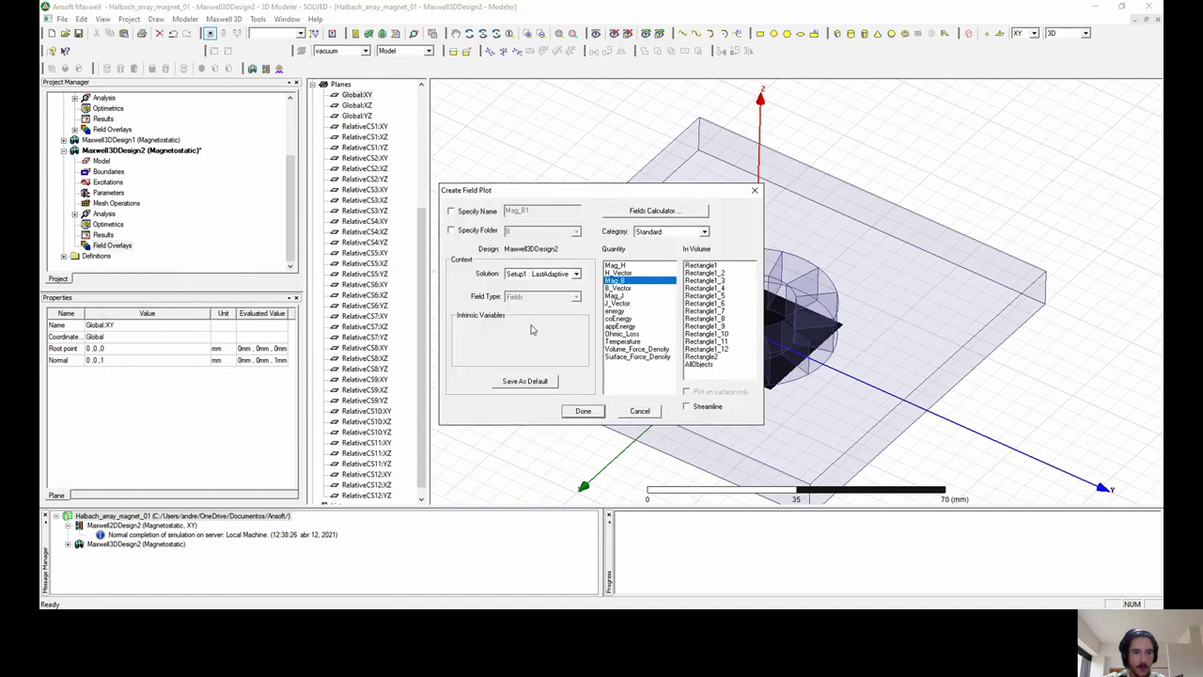
pyautogui.click(697, 364)
pyautogui.click(584, 413)
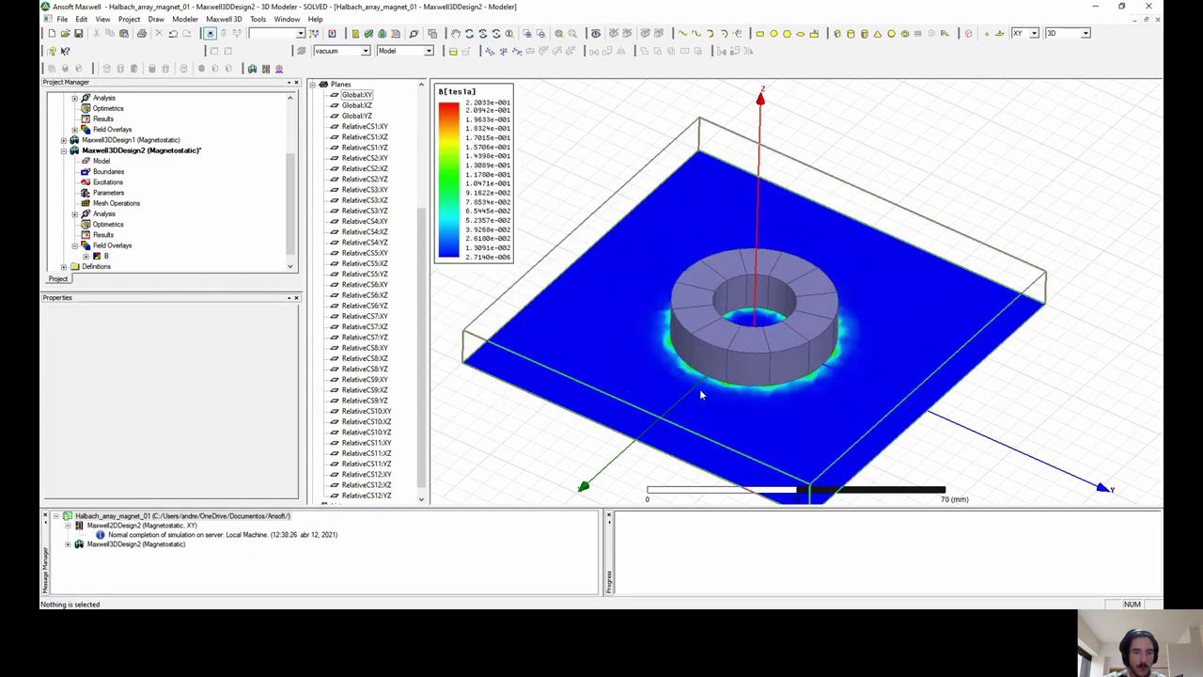
# Animate the flux density plot with NormalizedDistance as the swept variable, from 0 to 1 in 20 steps.
pyautogui.keyDown('alt'); pyautogui.moveTo(700, 394); pyautogui.dragTo(835, 314); pyautogui.keyUp('alt')
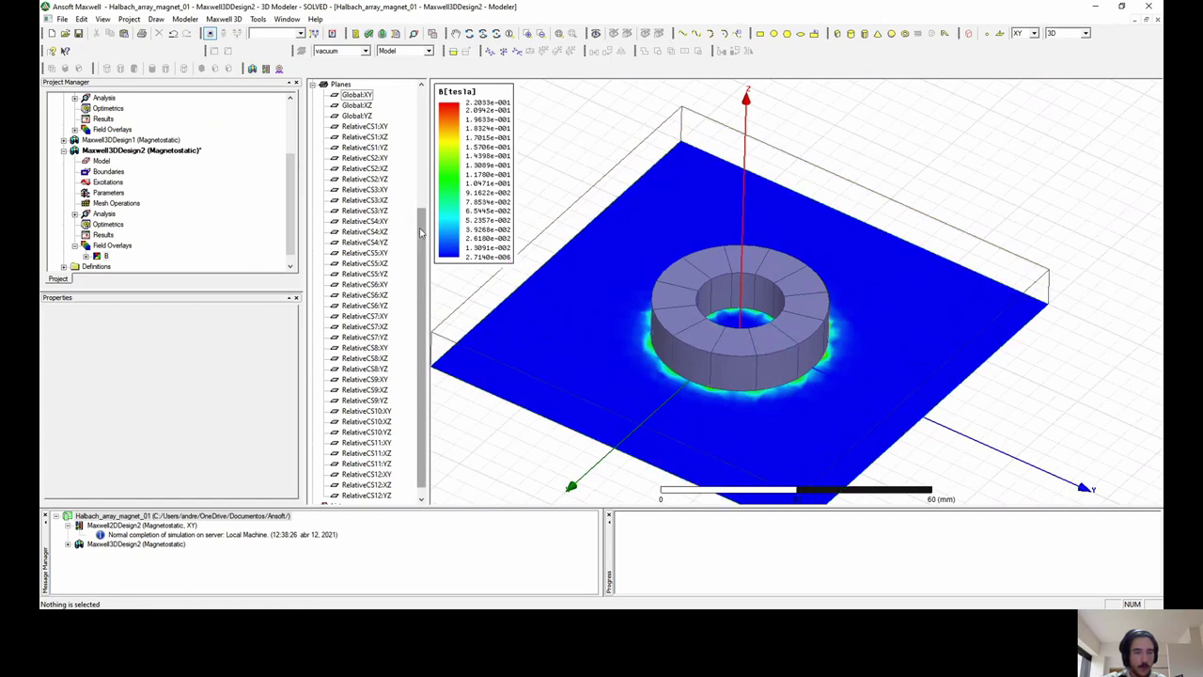
pyautogui.scroll(5, 410, 216)
pyautogui.scroll(2, 407, 143)
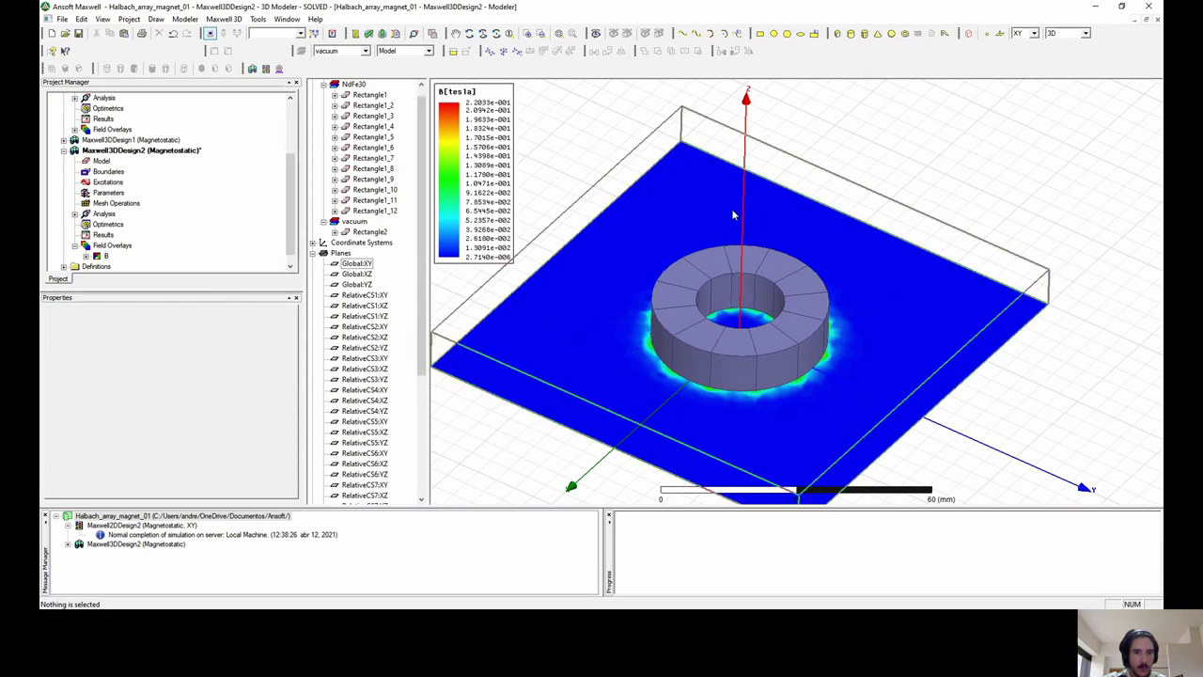
pyautogui.rightClick(98, 258)
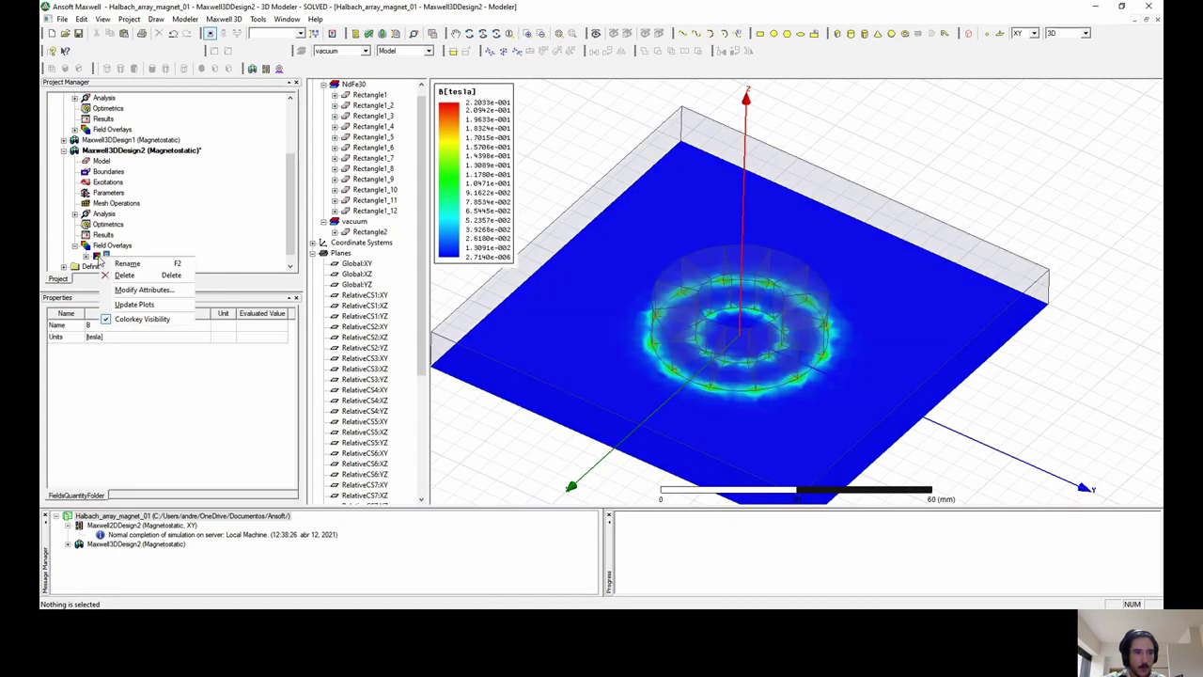
pyautogui.press('Escape')
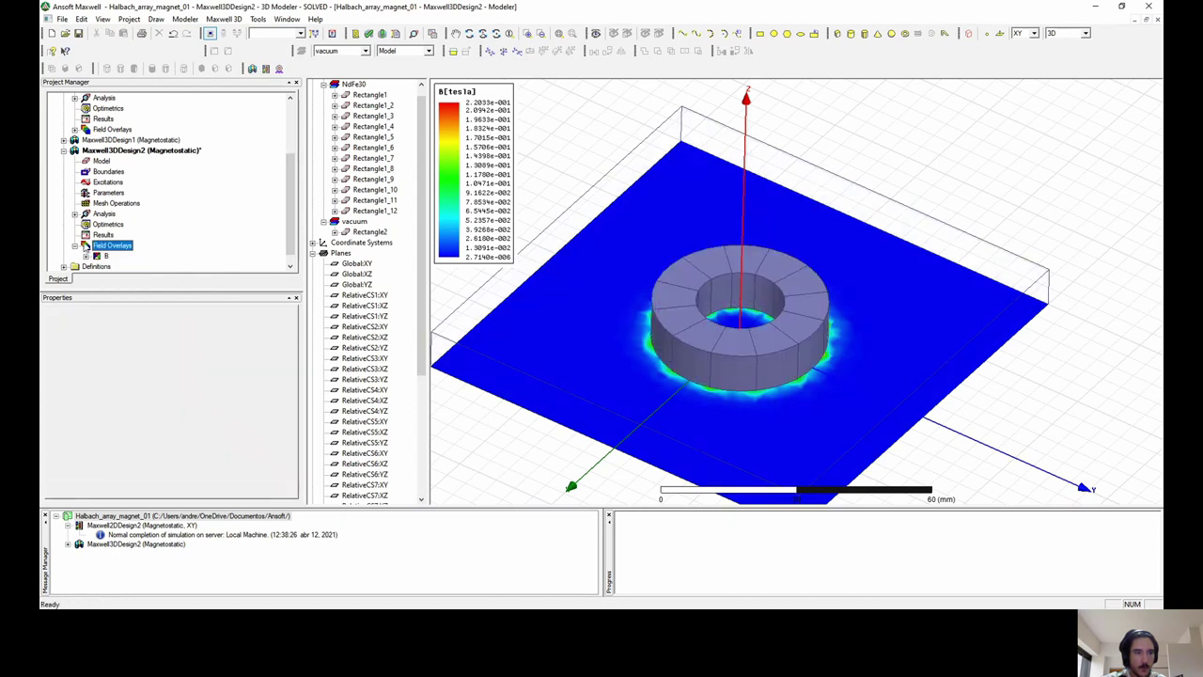
pyautogui.rightClick(95, 257)
pyautogui.click(119, 319)
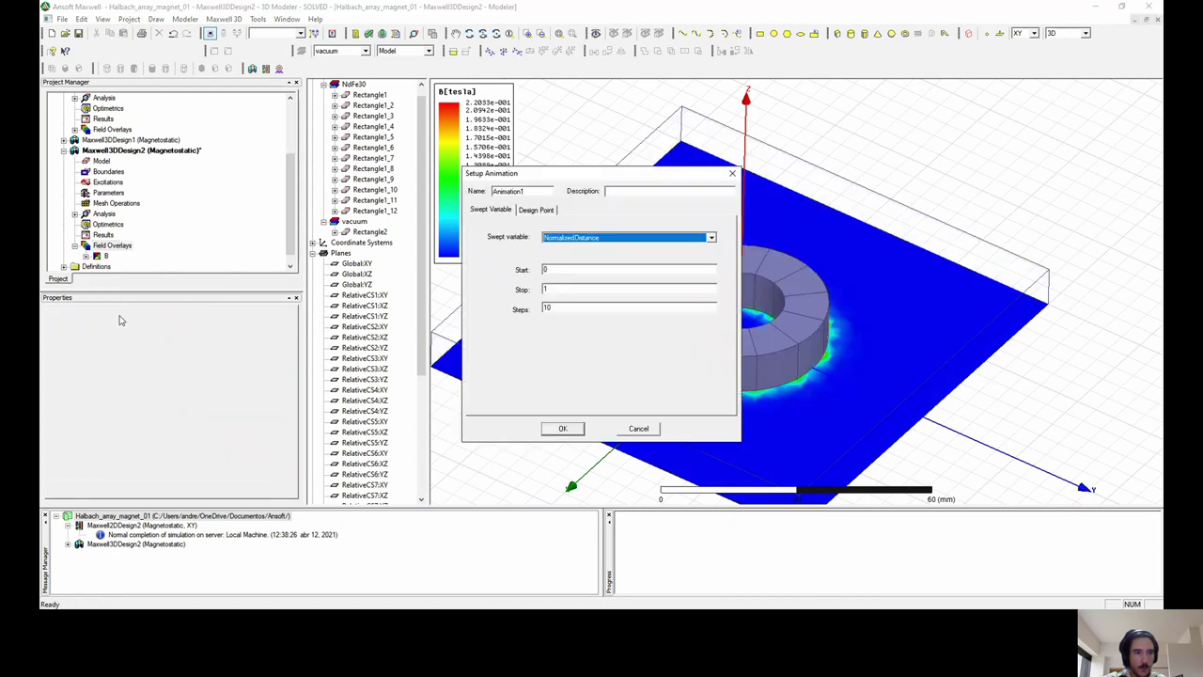
pyautogui.click(709, 238)
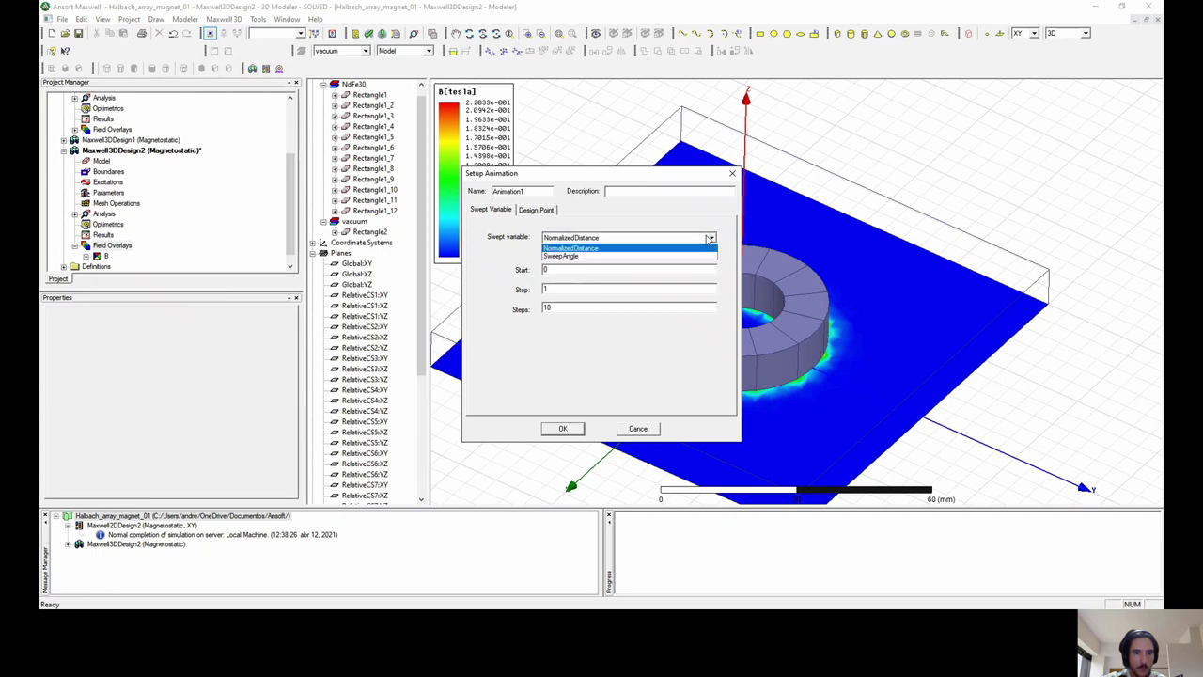
pyautogui.click(611, 249)
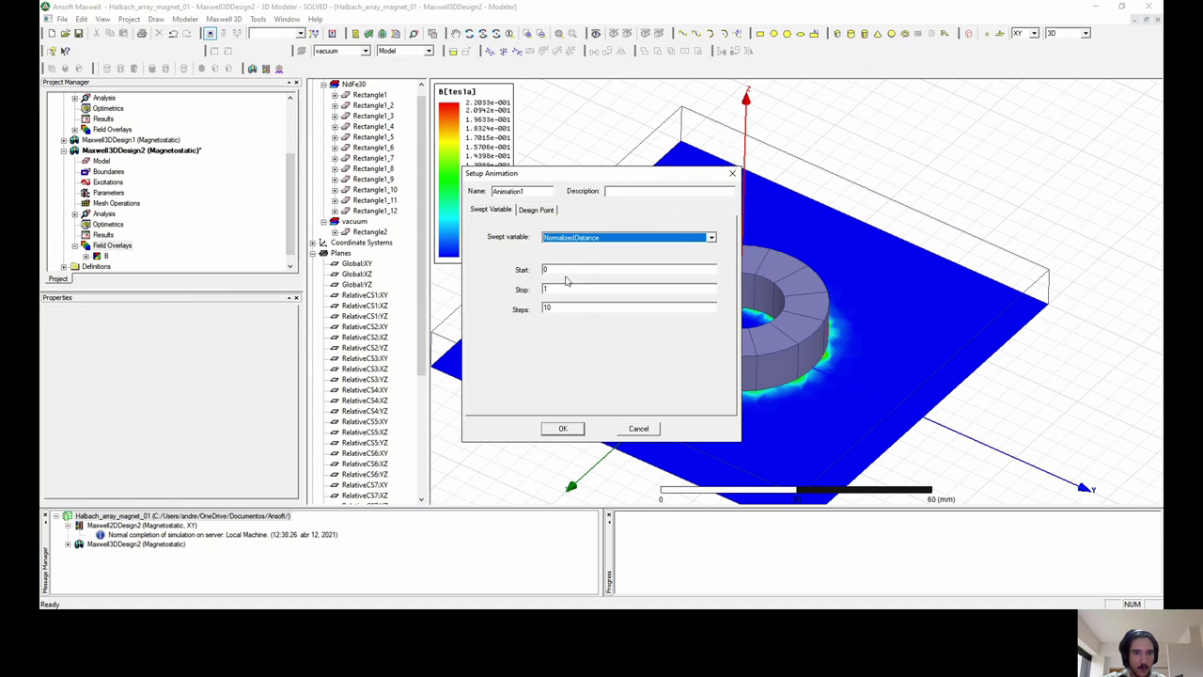
pyautogui.doubleClick(564, 308)
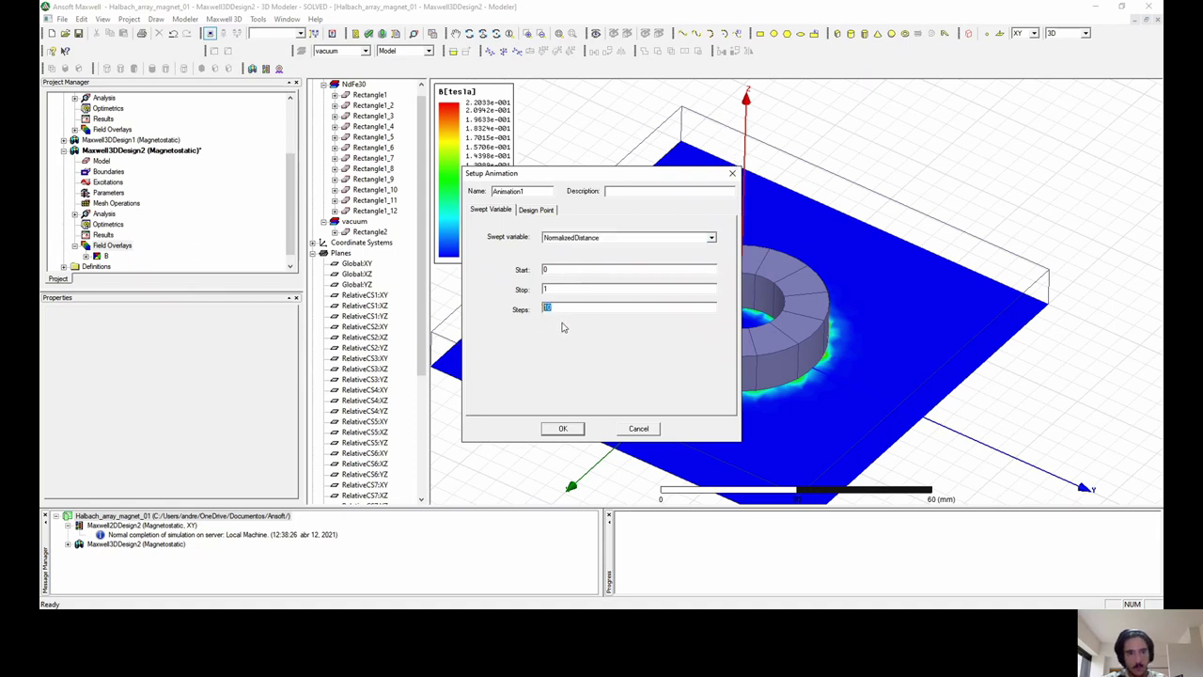
pyautogui.write('20')
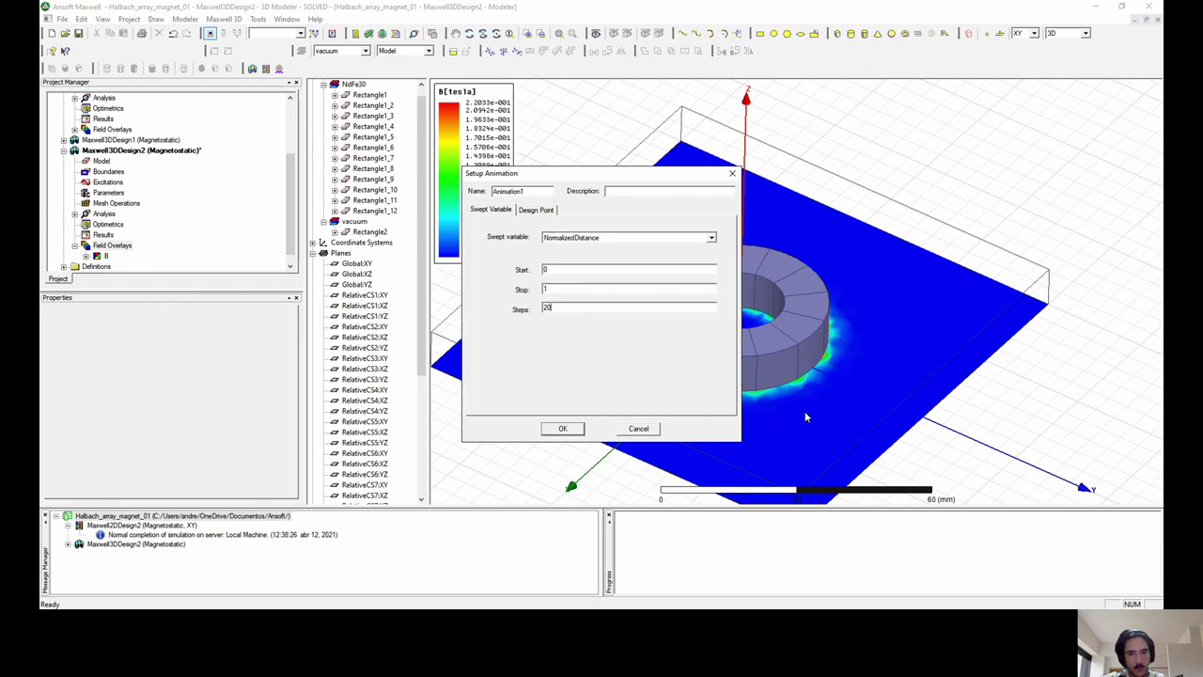
pyautogui.click(563, 430)
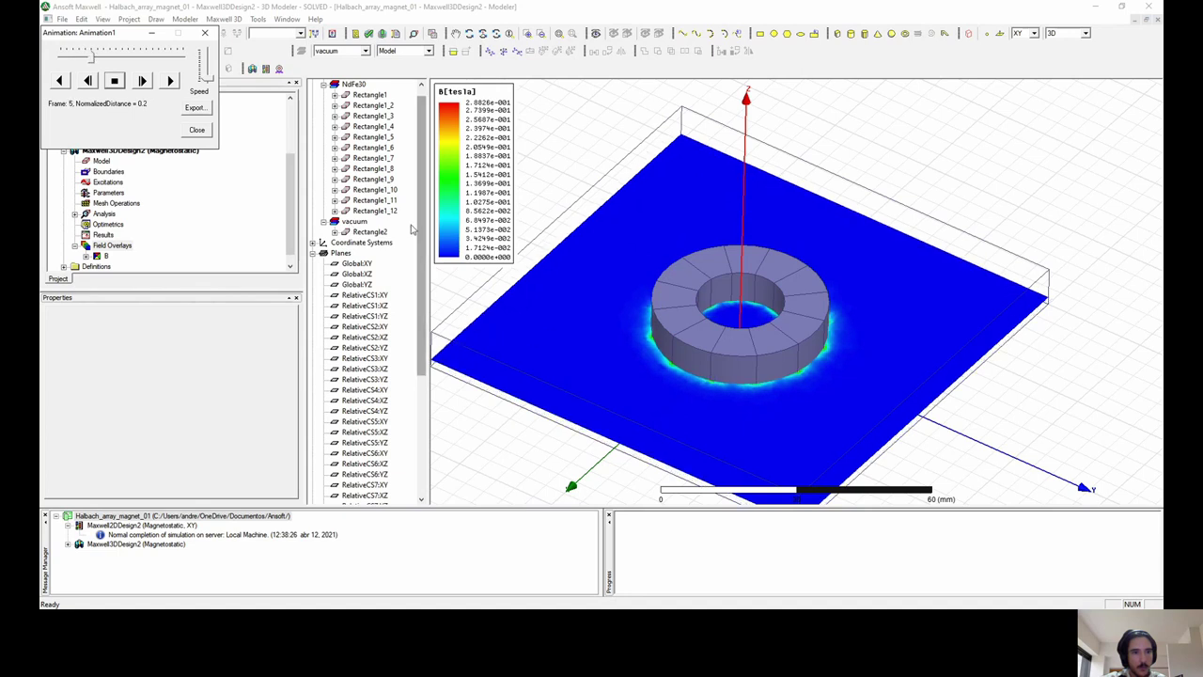
# Set the transparency of all twelve NdFe30 magnet segments, Rectangle1 to Rectangle1_12, to 0.79.
pyautogui.scroll(1, 422, 230)
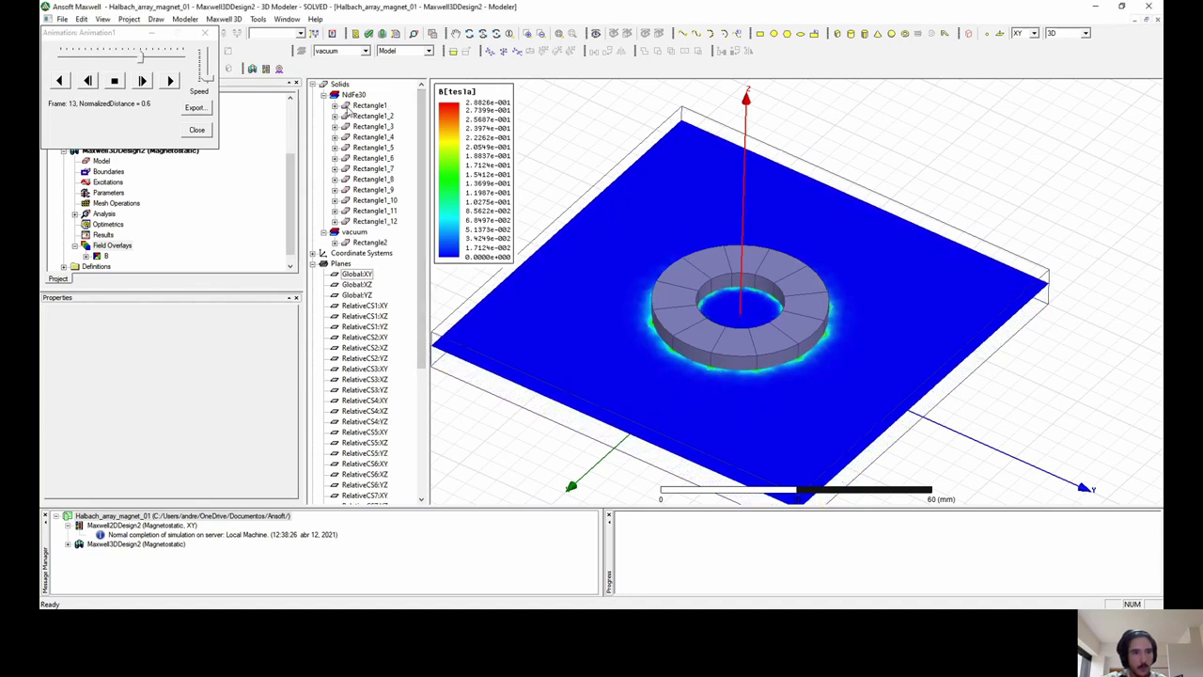
pyautogui.click(336, 84)
pyautogui.click(372, 106)
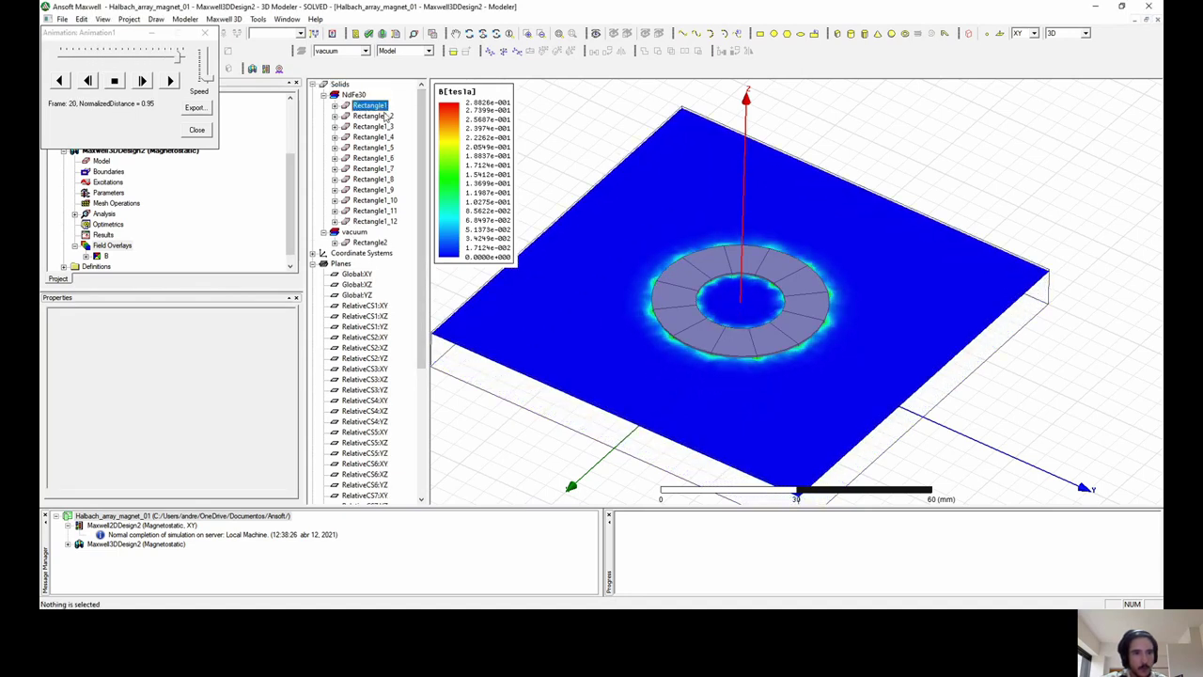
pyautogui.keyDown('ctrl'); pyautogui.click(373, 116); pyautogui.keyUp('ctrl')
pyautogui.keyDown('ctrl'); pyautogui.click(373, 126); pyautogui.keyUp('ctrl')
pyautogui.keyDown('ctrl'); pyautogui.click(374, 137); pyautogui.keyUp('ctrl')
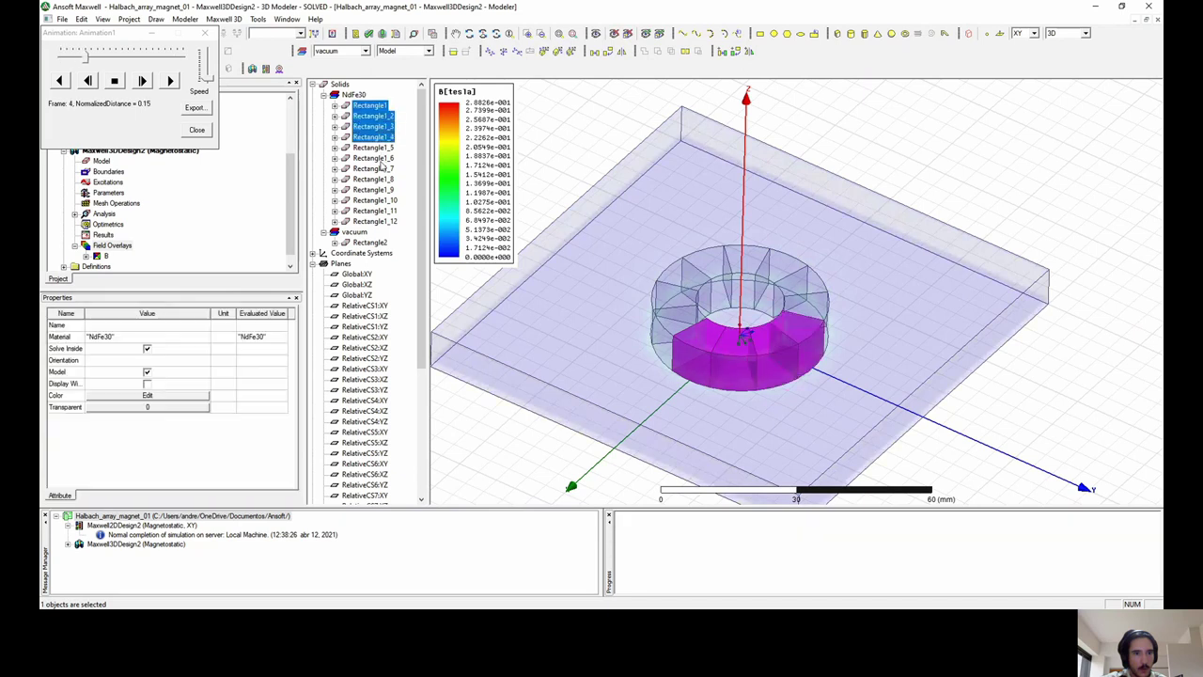
pyautogui.keyDown('ctrl'); pyautogui.click(373, 148); pyautogui.keyUp('ctrl')
pyautogui.keyDown('ctrl'); pyautogui.click(373, 157); pyautogui.keyUp('ctrl')
pyautogui.keyDown('ctrl'); pyautogui.click(373, 168); pyautogui.keyUp('ctrl')
pyautogui.keyDown('ctrl'); pyautogui.click(373, 178); pyautogui.keyUp('ctrl')
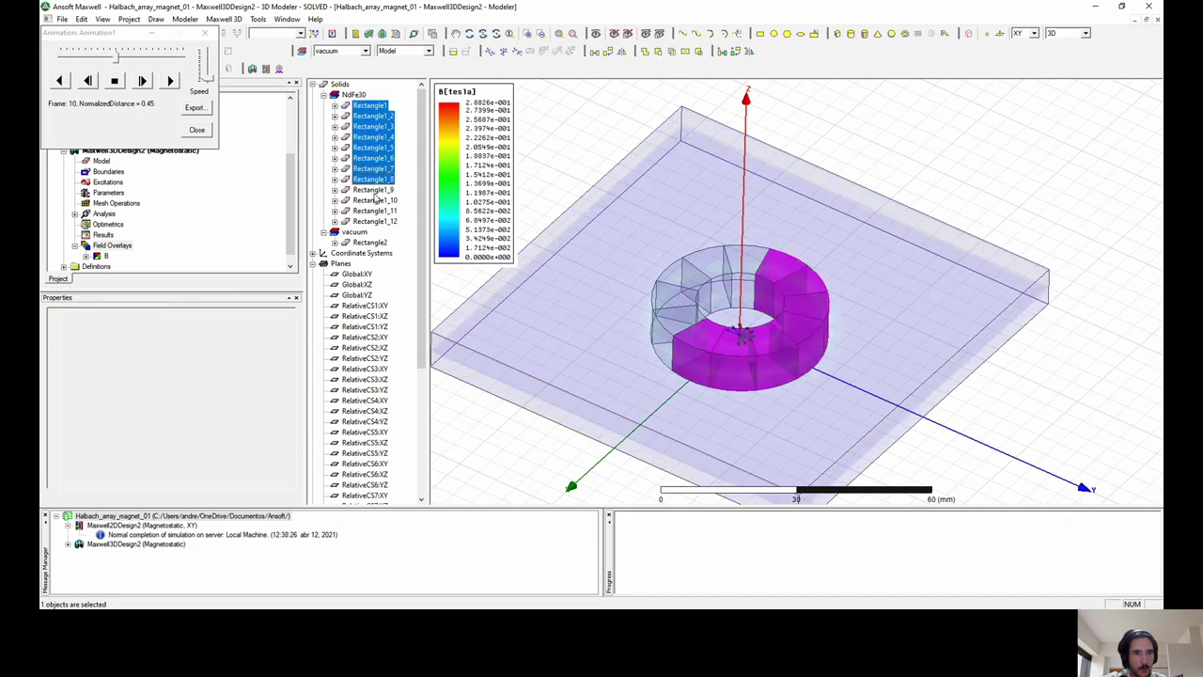
pyautogui.keyDown('ctrl'); pyautogui.click(373, 189); pyautogui.keyUp('ctrl')
pyautogui.keyDown('ctrl'); pyautogui.click(373, 201); pyautogui.keyUp('ctrl')
pyautogui.keyDown('ctrl'); pyautogui.click(373, 211); pyautogui.keyUp('ctrl')
pyautogui.keyDown('ctrl'); pyautogui.click(373, 221); pyautogui.keyUp('ctrl')
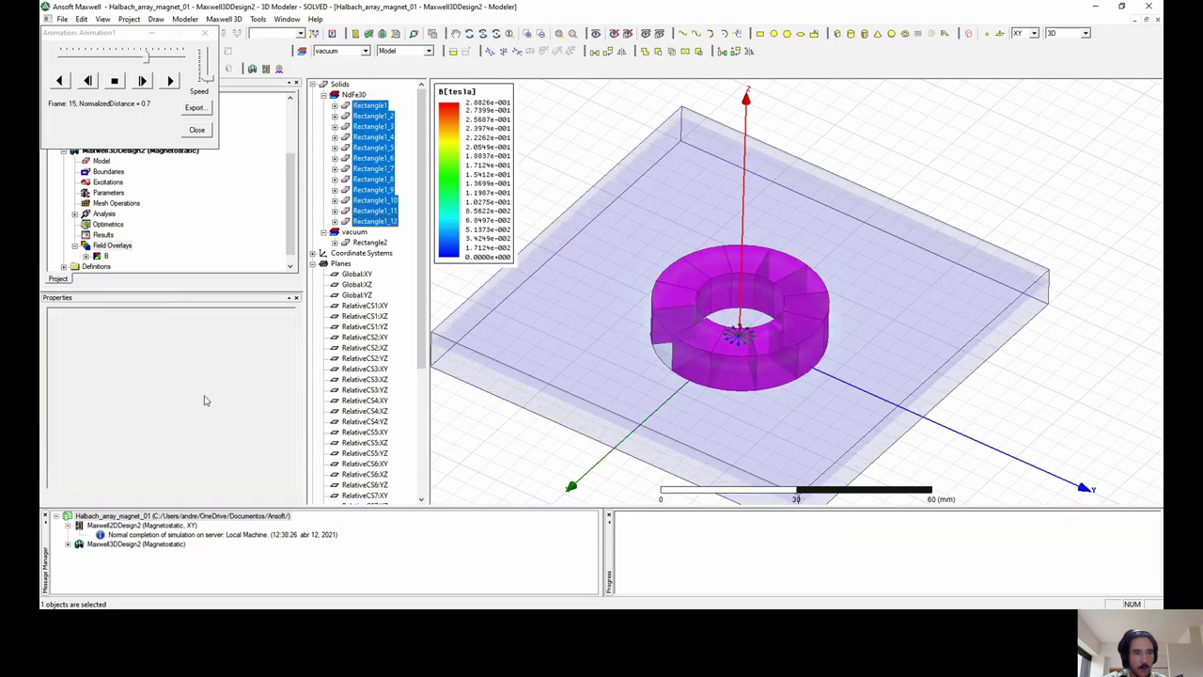
pyautogui.click(141, 407)
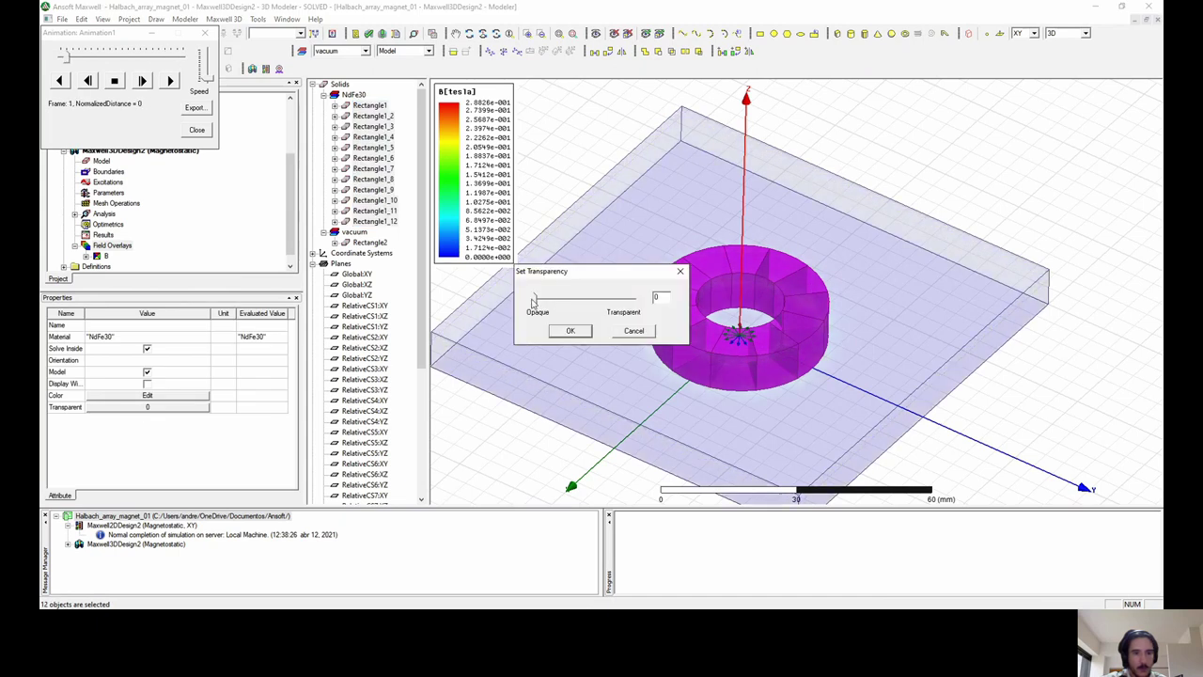
pyautogui.moveTo(531, 298); pyautogui.dragTo(612, 311)
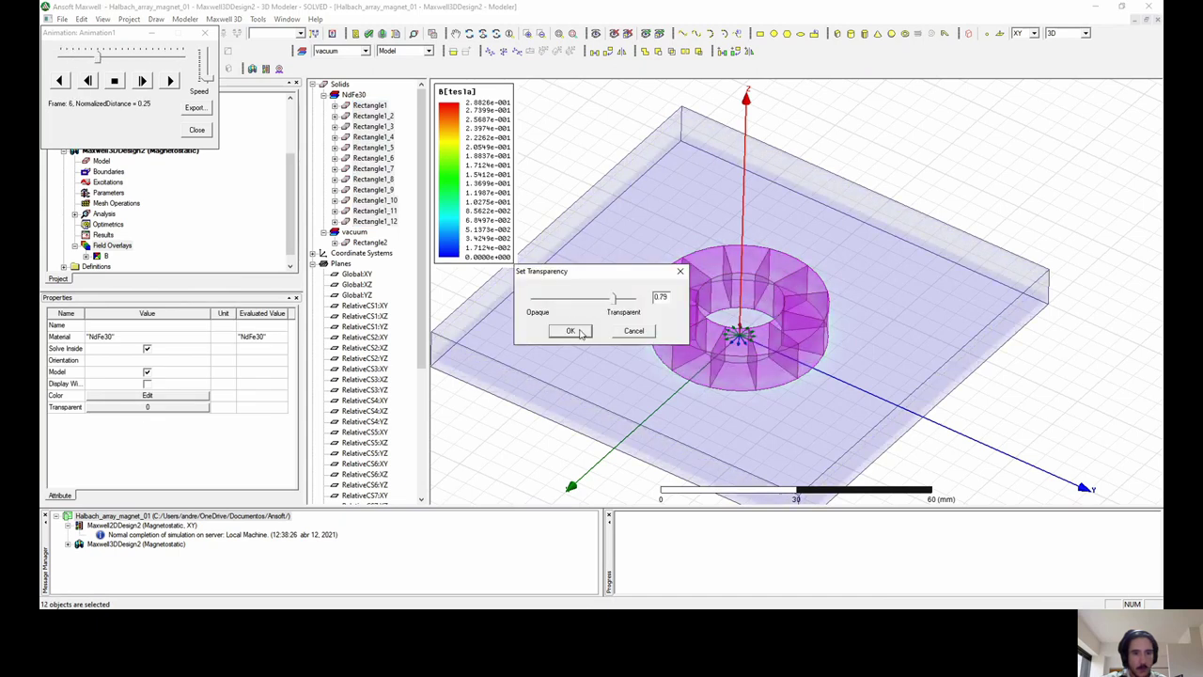
pyautogui.click(583, 334)
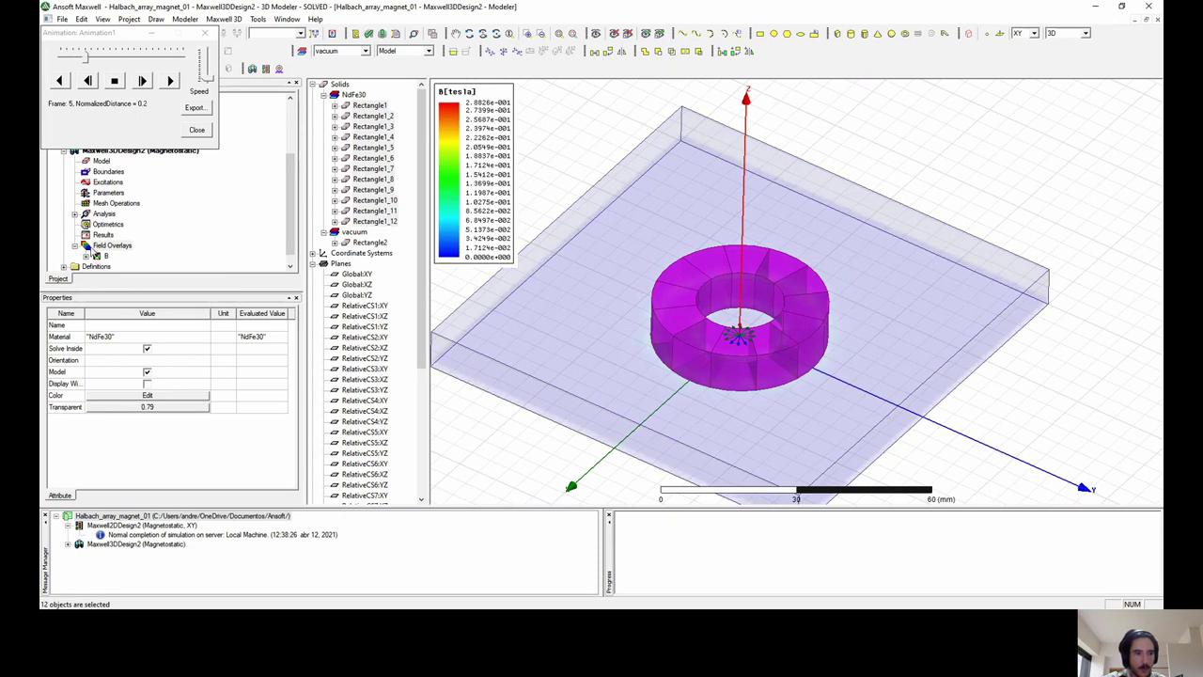
# Clear the segment selection, view the animated flux density through the transparent magnets and close the animation.
pyautogui.click(93, 247)
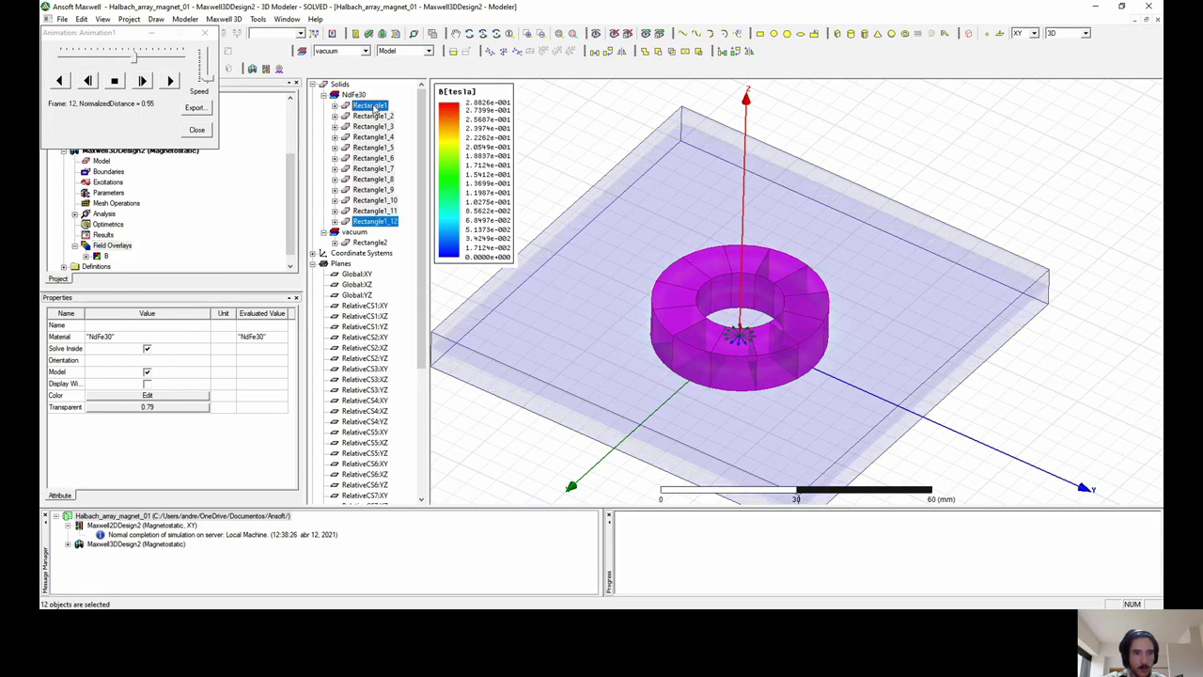
pyautogui.click(371, 106)
pyautogui.click(549, 334)
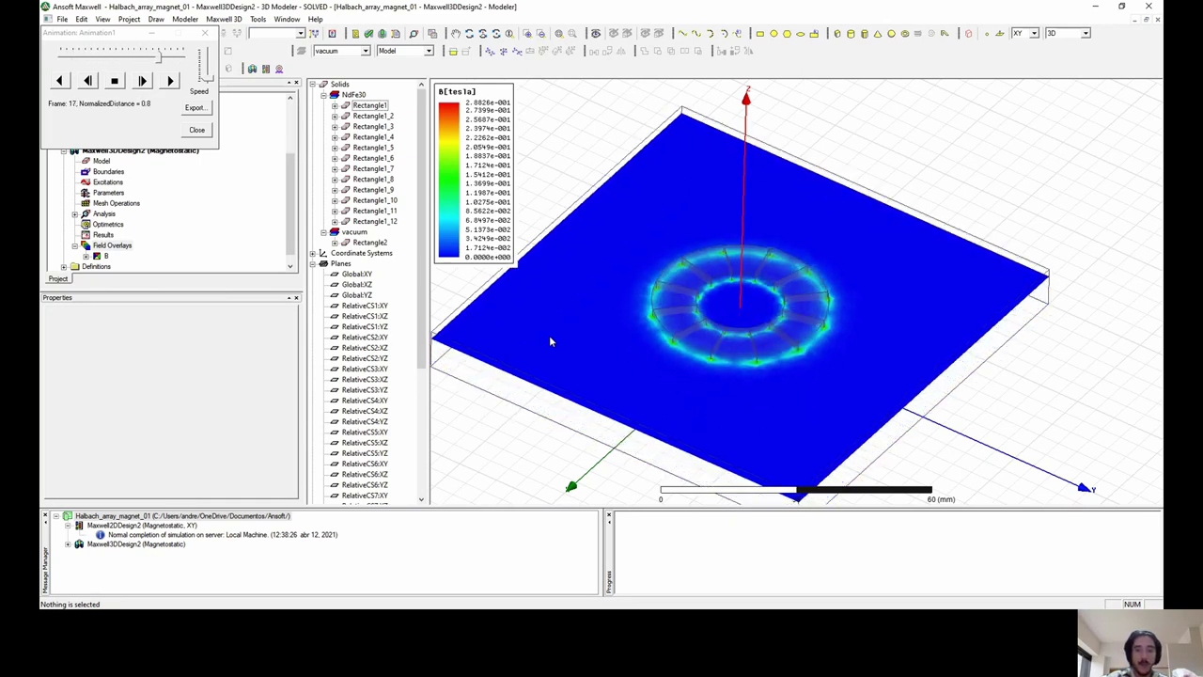
pyautogui.click(197, 130)
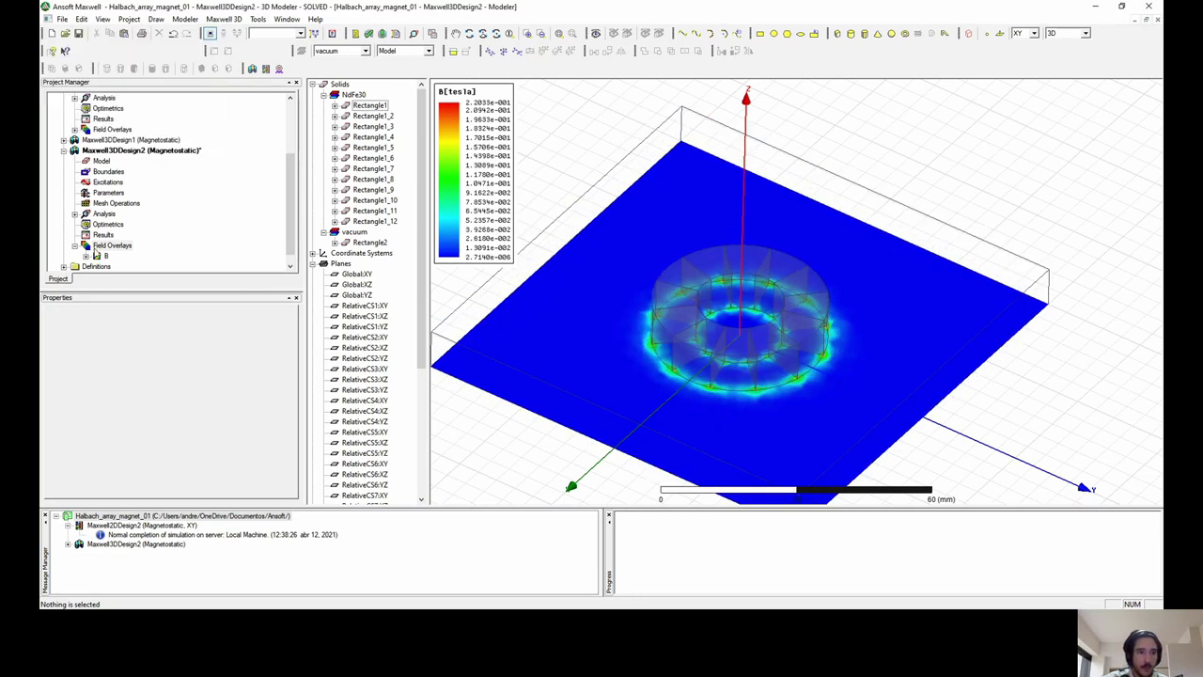
# Plot the B_Vector field overlay on the Global:XY plane, using the AllObjects volume.
pyautogui.click(355, 275)
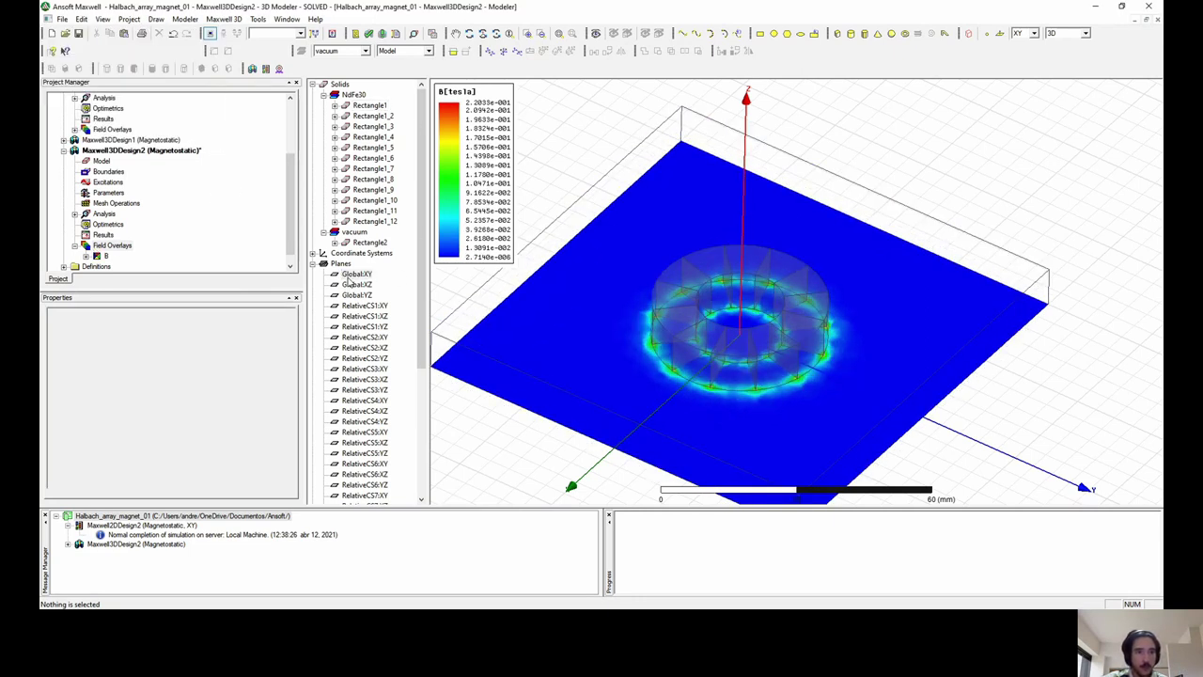
pyautogui.rightClick(93, 246)
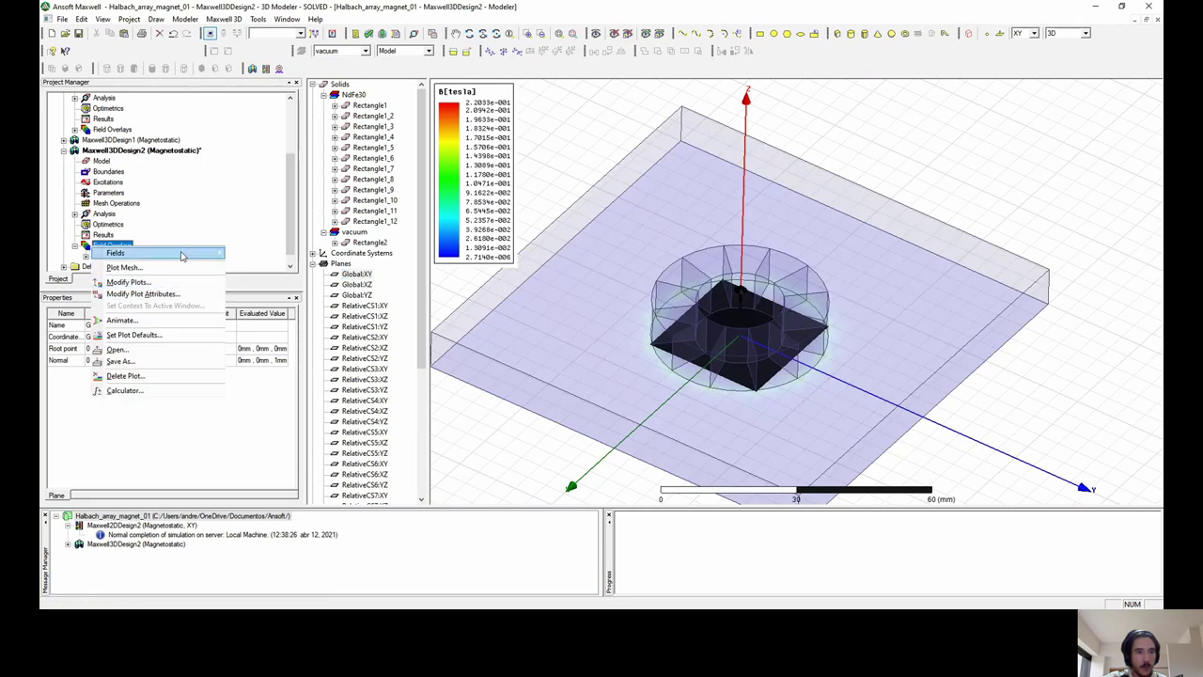
pyautogui.moveTo(184, 256)
pyautogui.moveTo(302, 266)
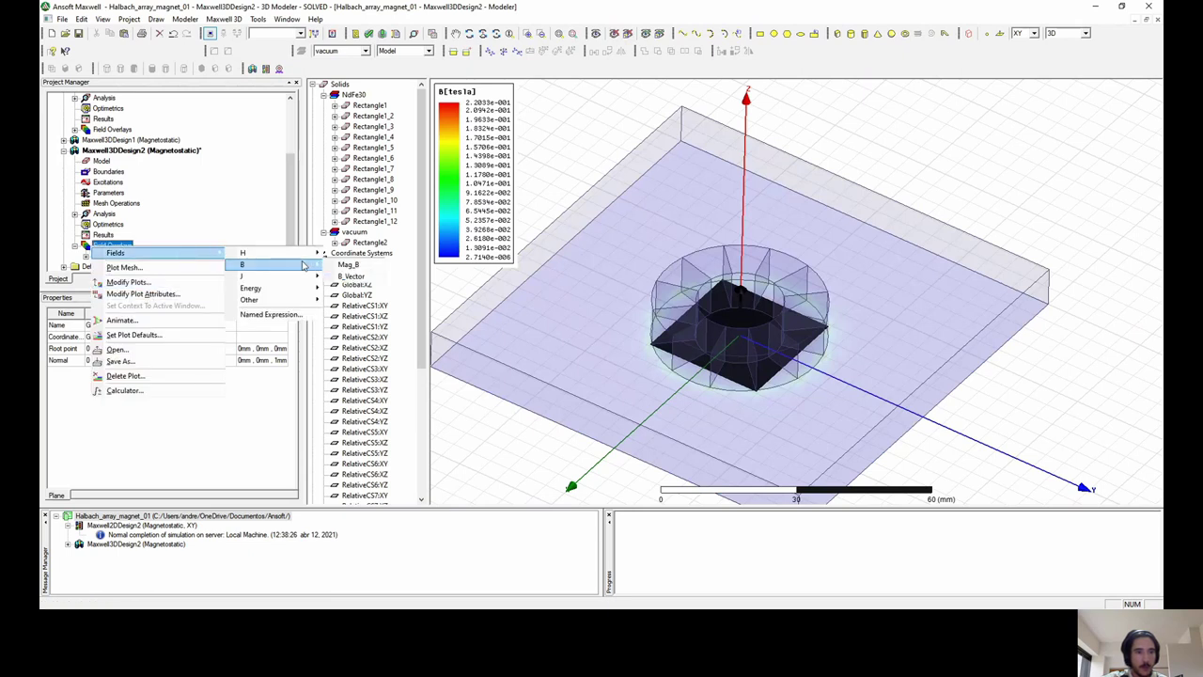
pyautogui.click(350, 276)
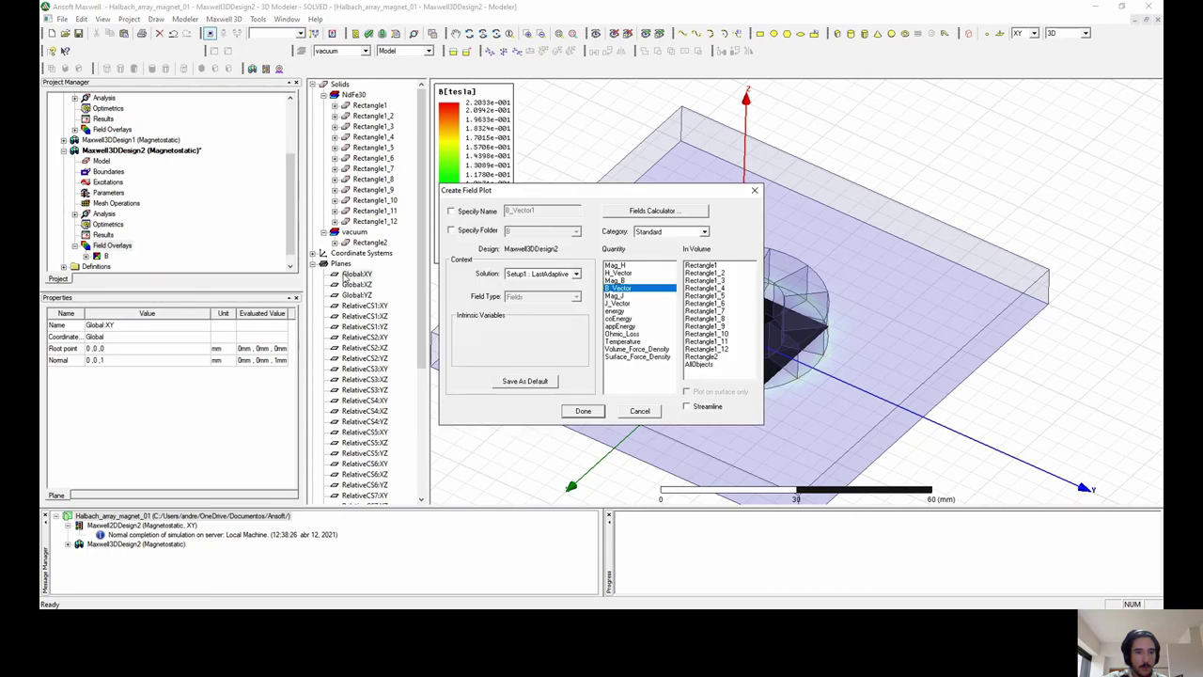
pyautogui.click(706, 366)
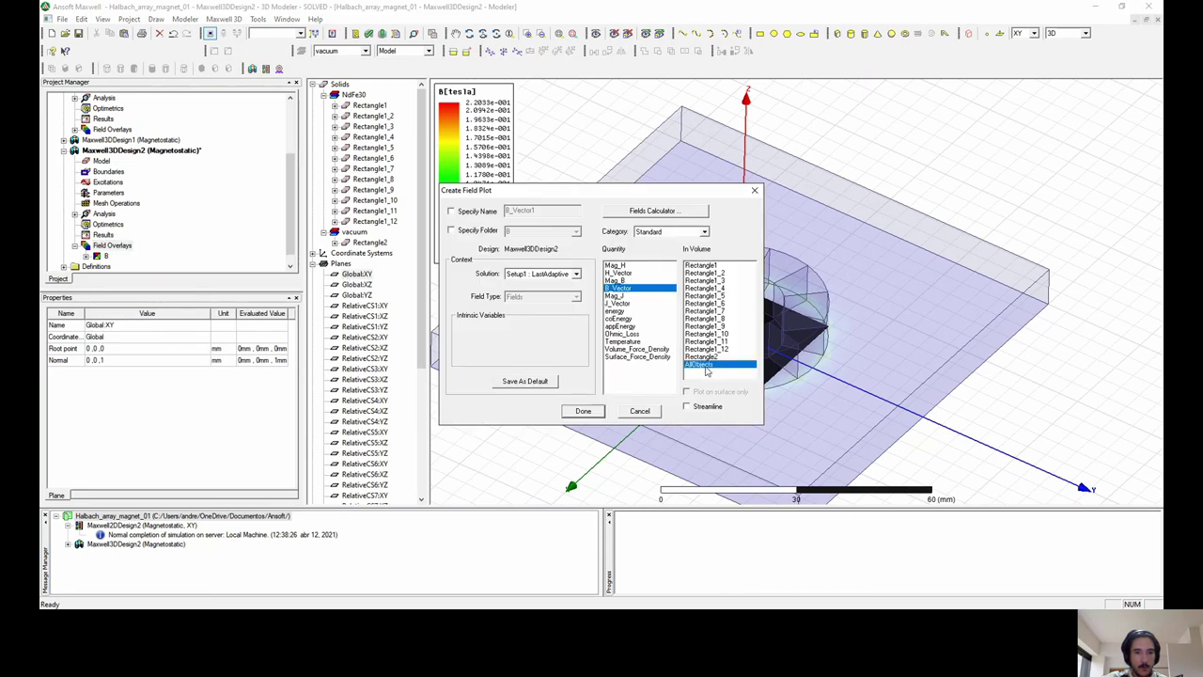
pyautogui.click(583, 411)
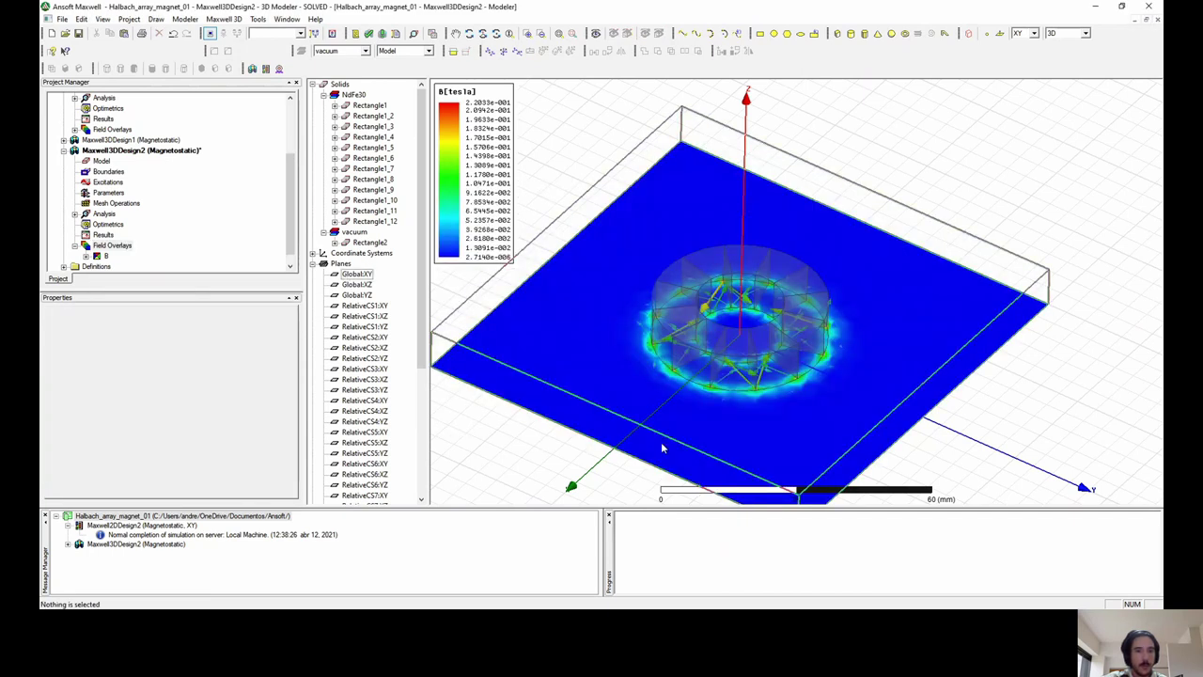
# Hide the Mag_B1 flux density plot so only the B_Vector1 overlay is displayed on the magnet ring.
pyautogui.click(85, 257)
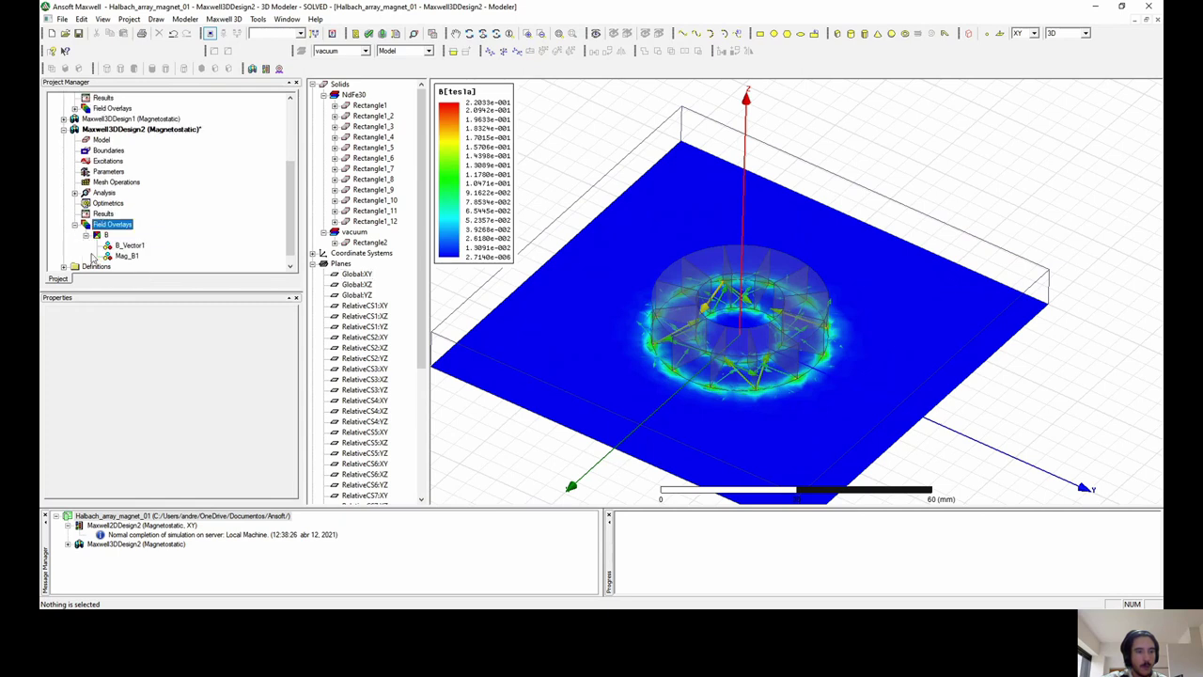
pyautogui.rightClick(110, 259)
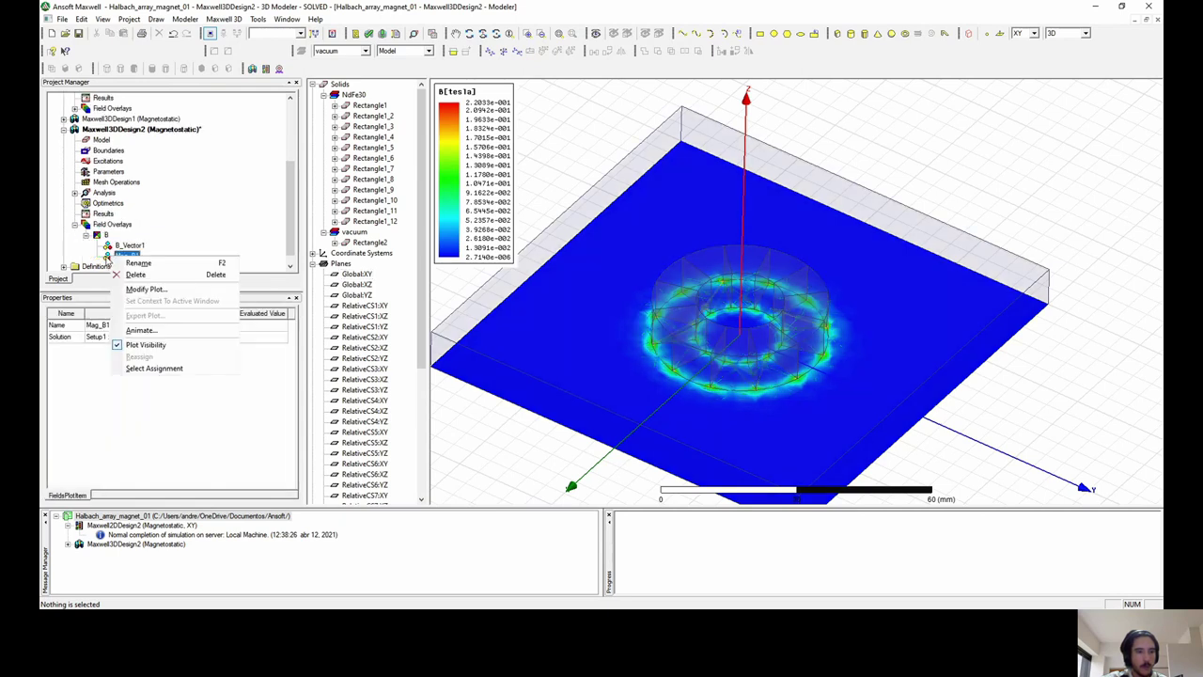
pyautogui.press('Escape')
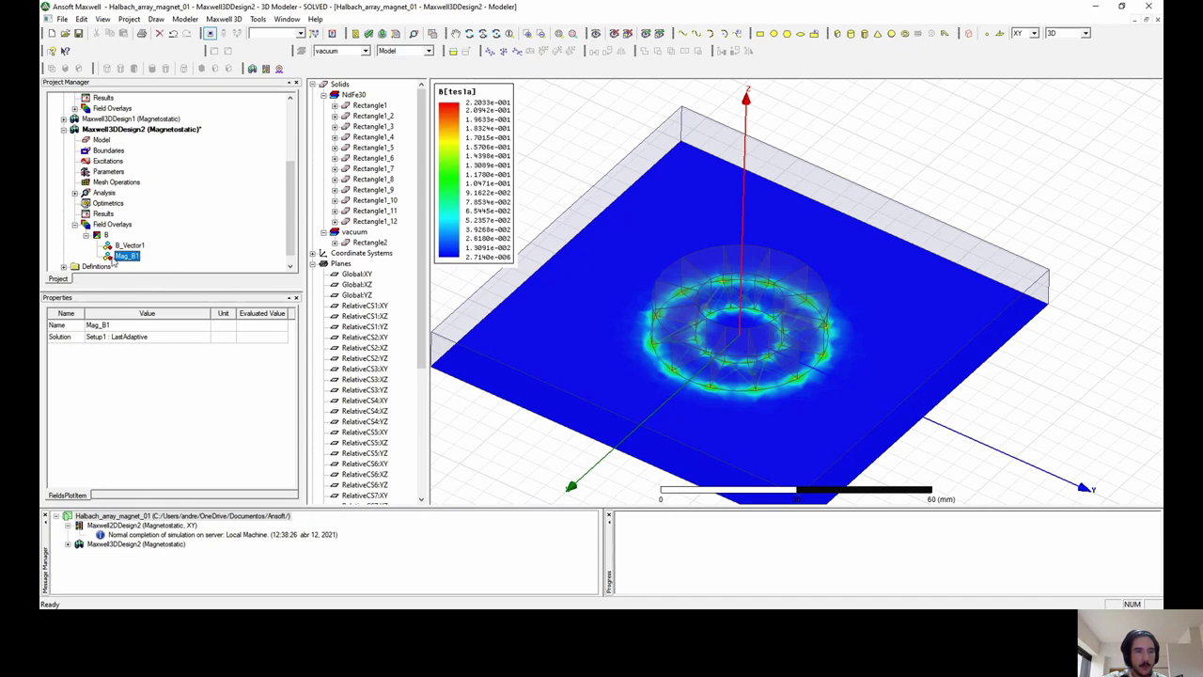
pyautogui.click(613, 34)
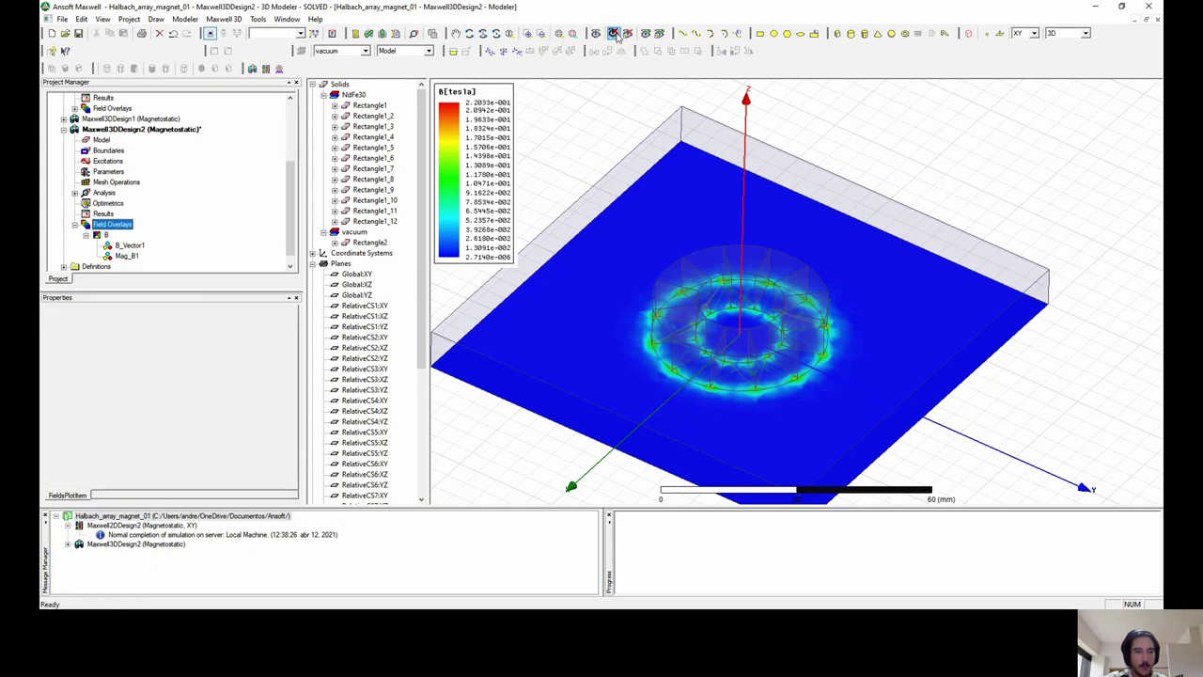
pyautogui.click(129, 245)
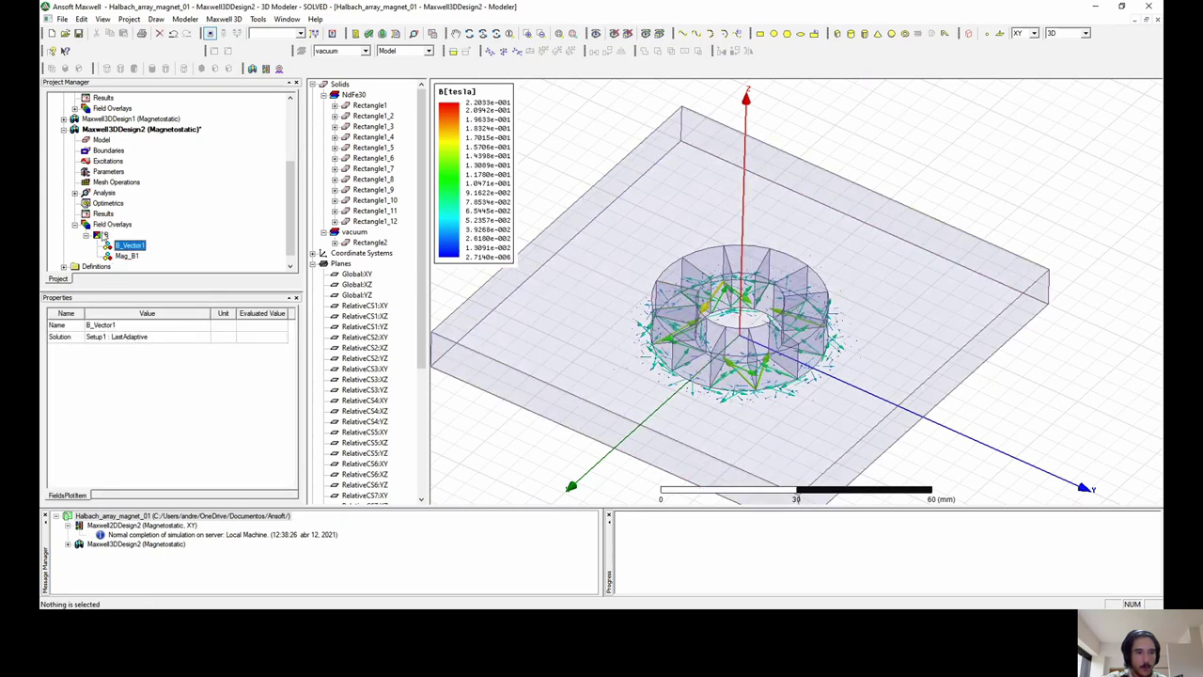
# Create a second animation for the B field plots, sweeping NormalizedDistance from 0 to 1 in 20 steps.
pyautogui.rightClick(101, 235)
pyautogui.click(142, 300)
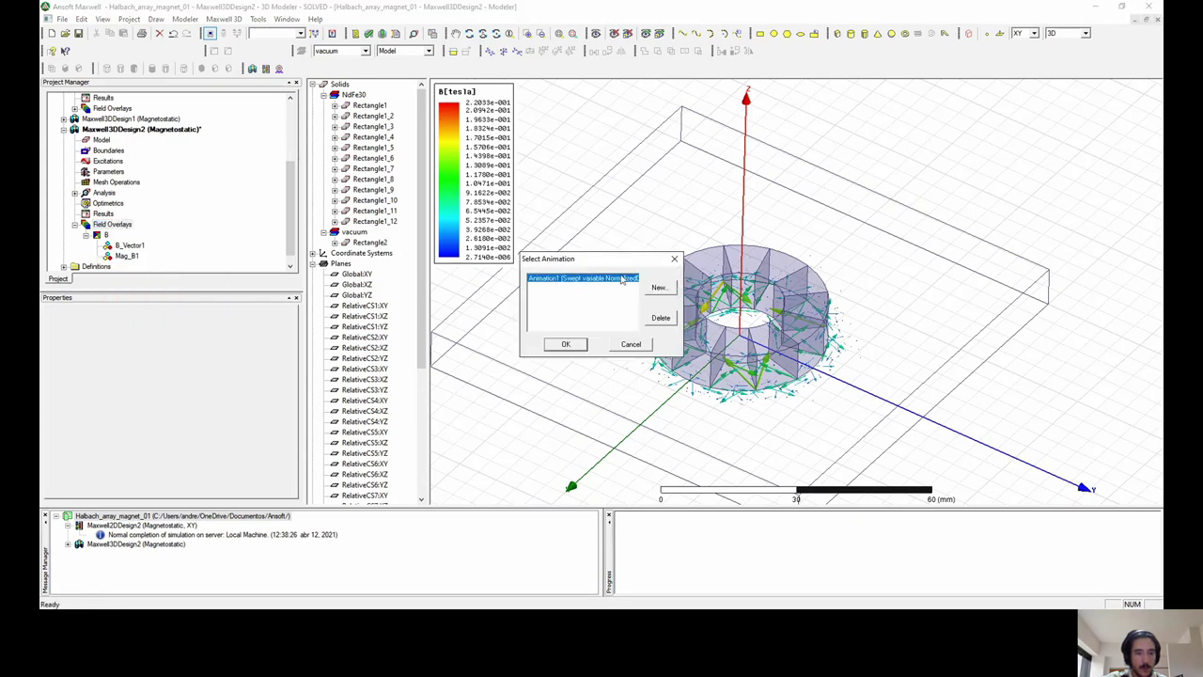
pyautogui.click(659, 288)
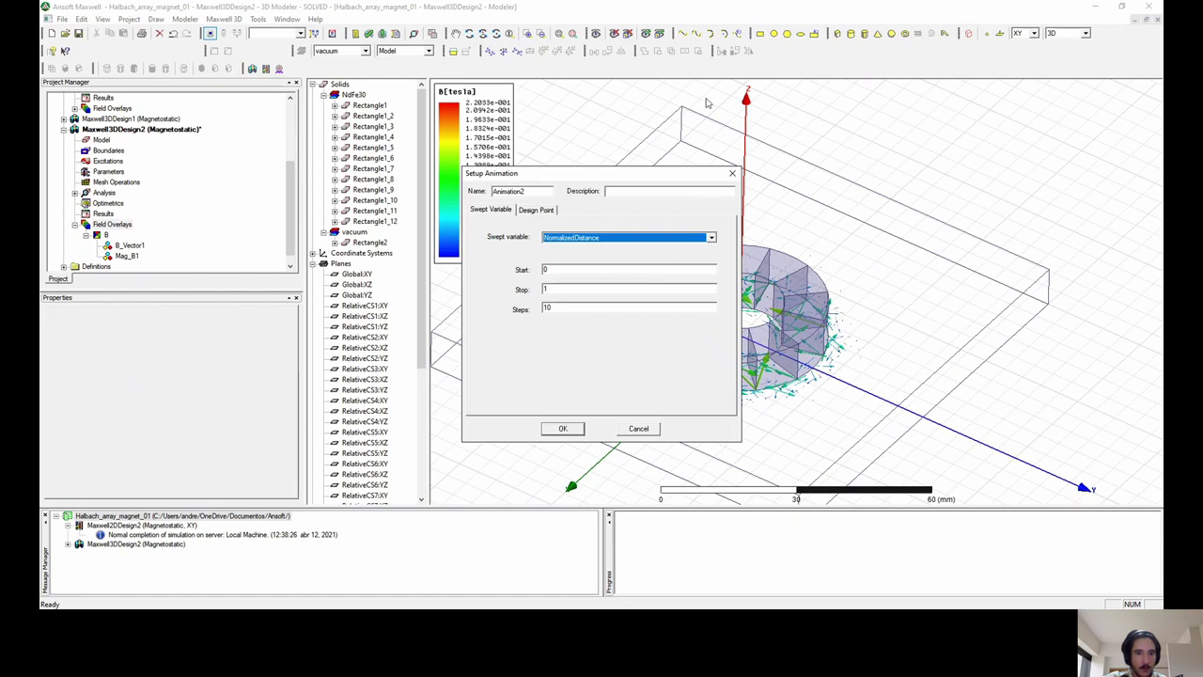
pyautogui.doubleClick(555, 308)
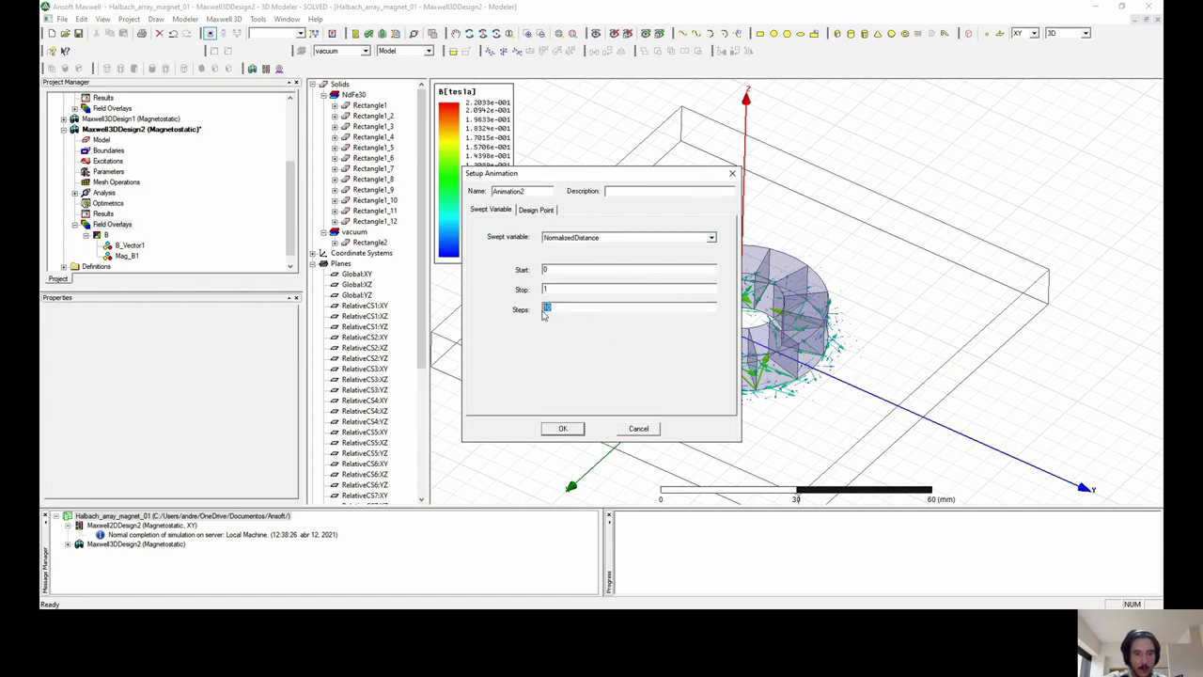
pyautogui.write('20')
pyautogui.click(561, 429)
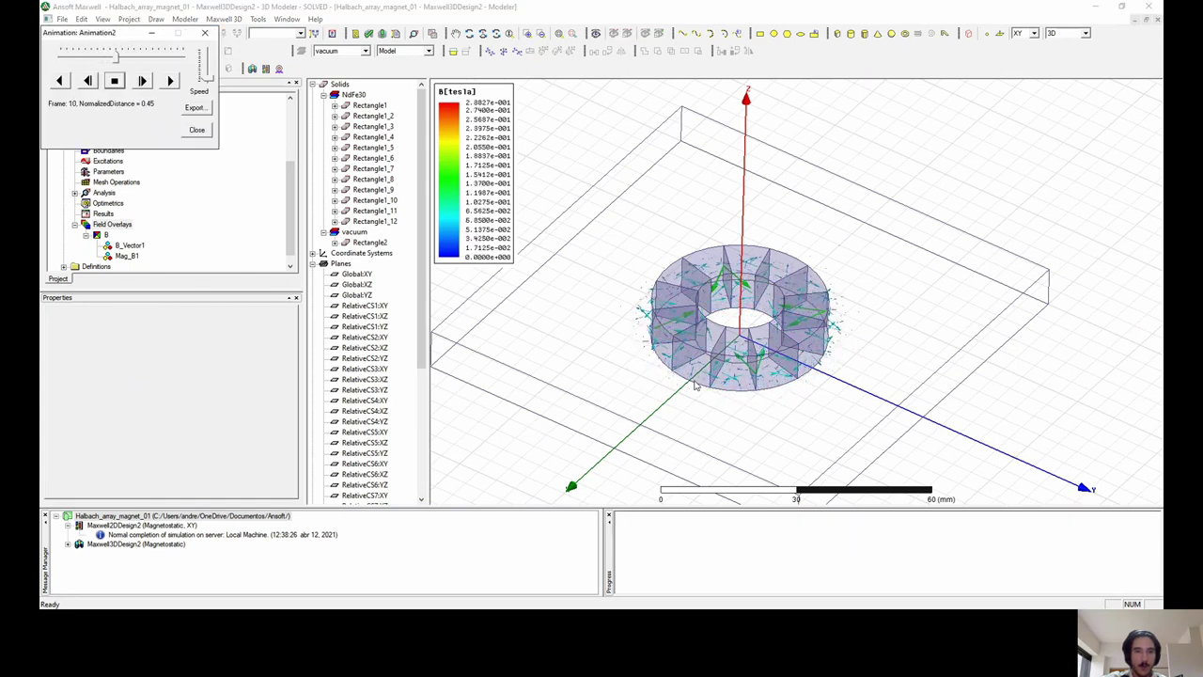
# Examine the animated B vectors around the magnet ring up close and close the animation.
pyautogui.scroll(5, 741, 368)
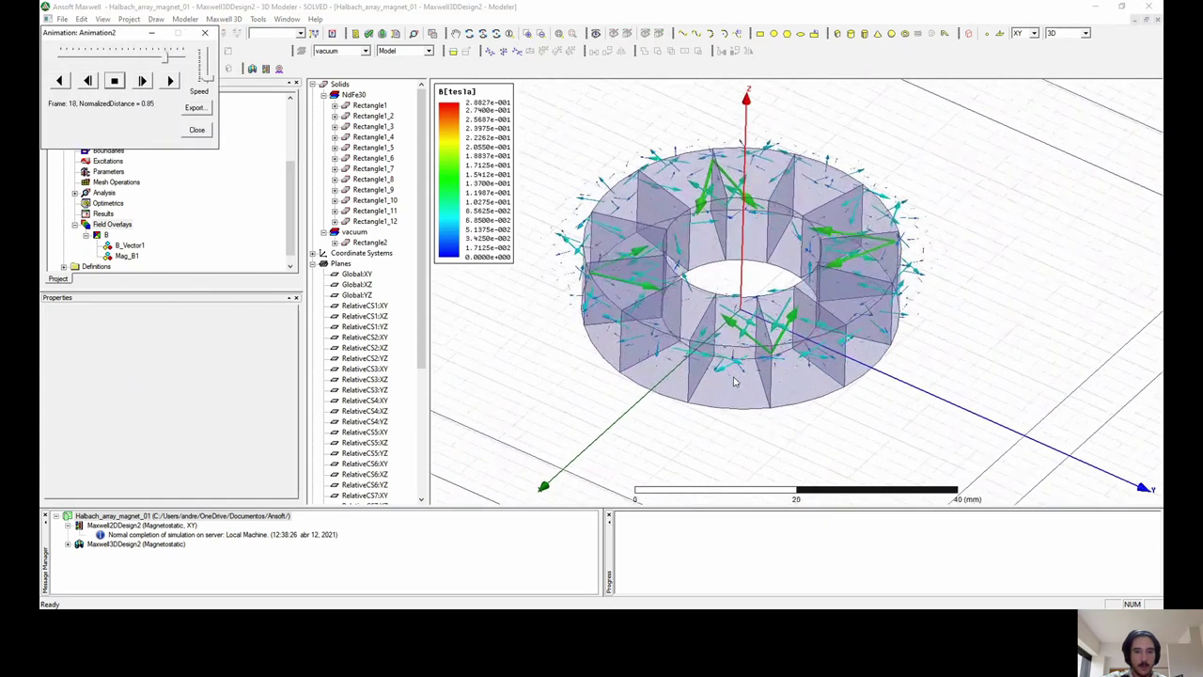
pyautogui.scroll(-1, 736, 381)
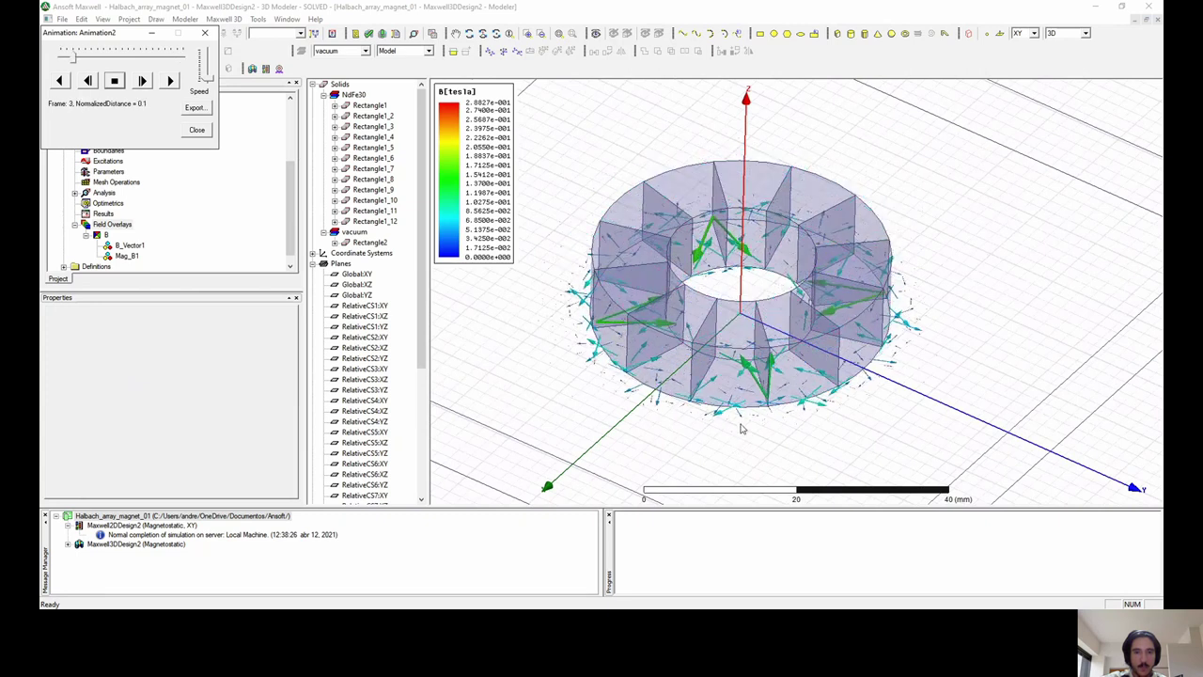
pyautogui.scroll(-5, 739, 431)
pyautogui.click(197, 129)
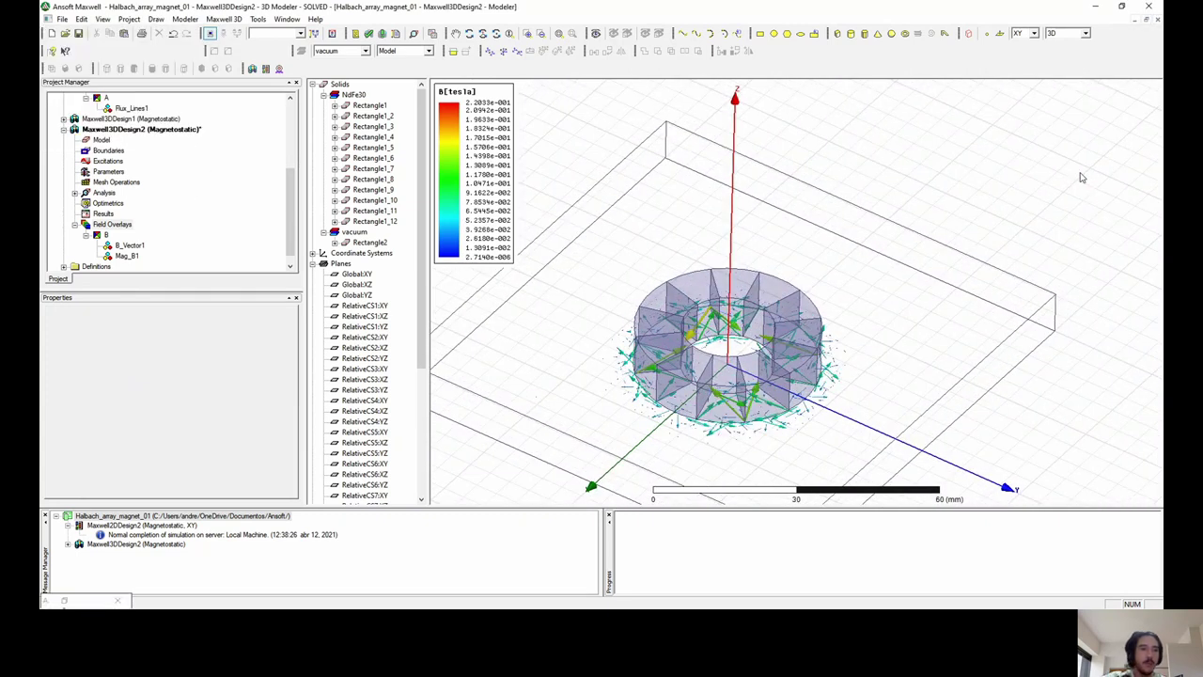
pyautogui.scroll(1, 214, 241)
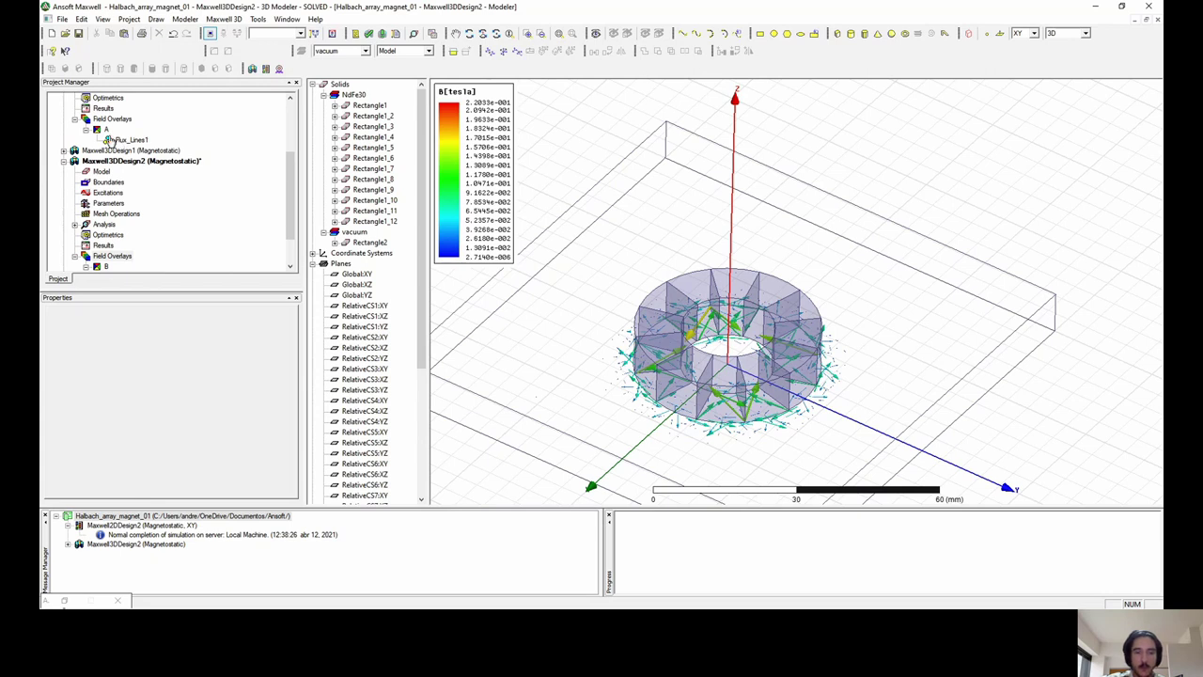
pyautogui.scroll(2, 111, 141)
pyautogui.scroll(1, 141, 164)
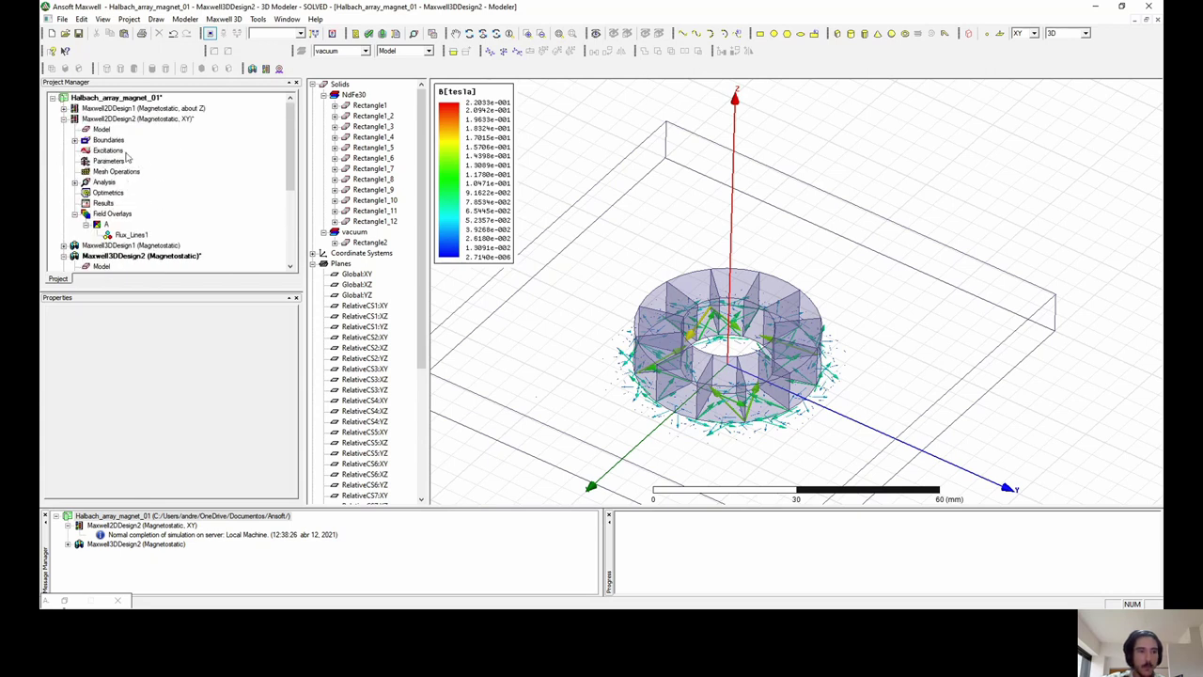
pyautogui.scroll(-3, 160, 179)
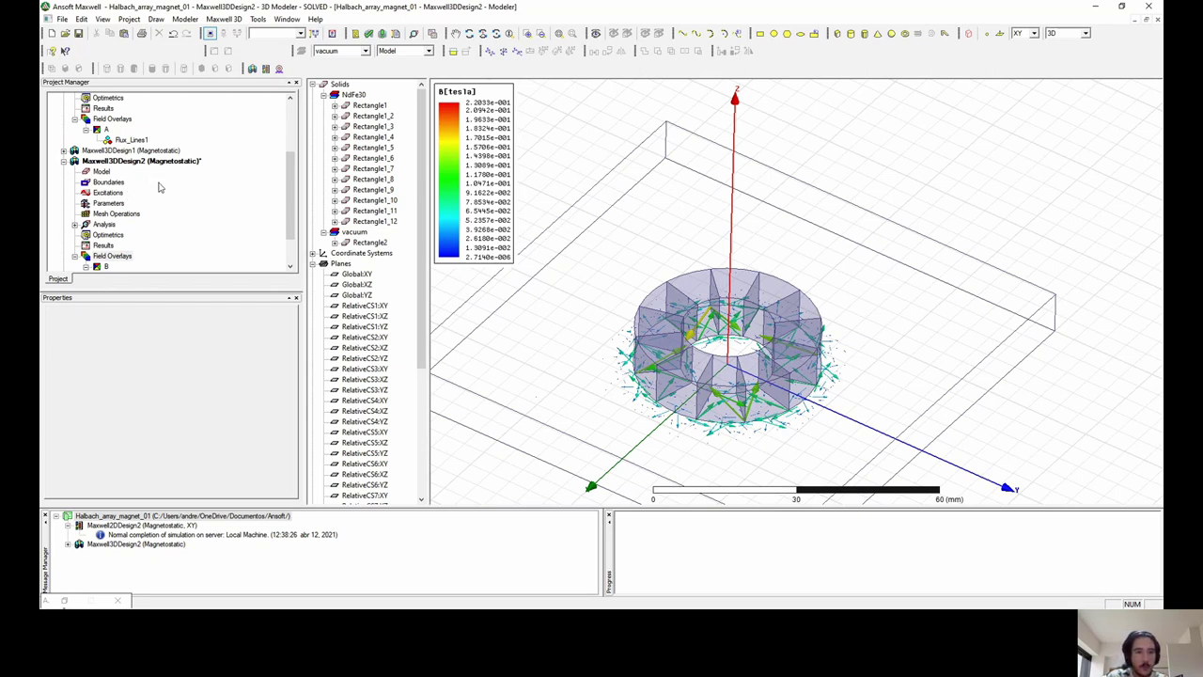
pyautogui.scroll(-2, 172, 202)
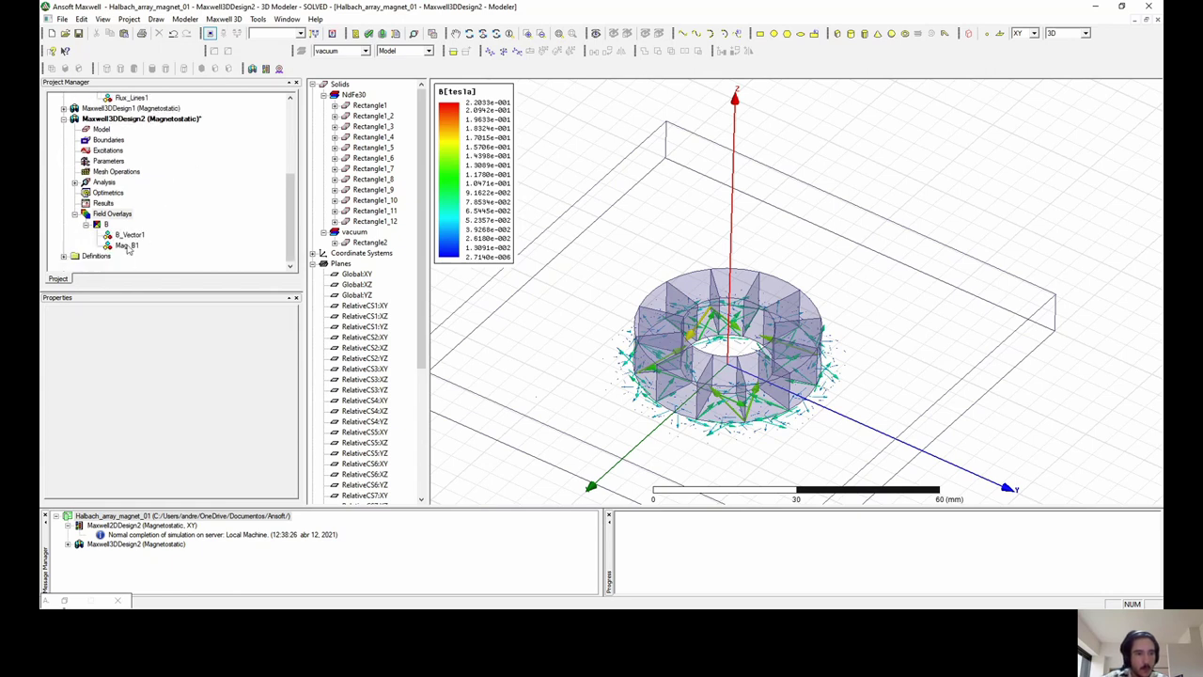